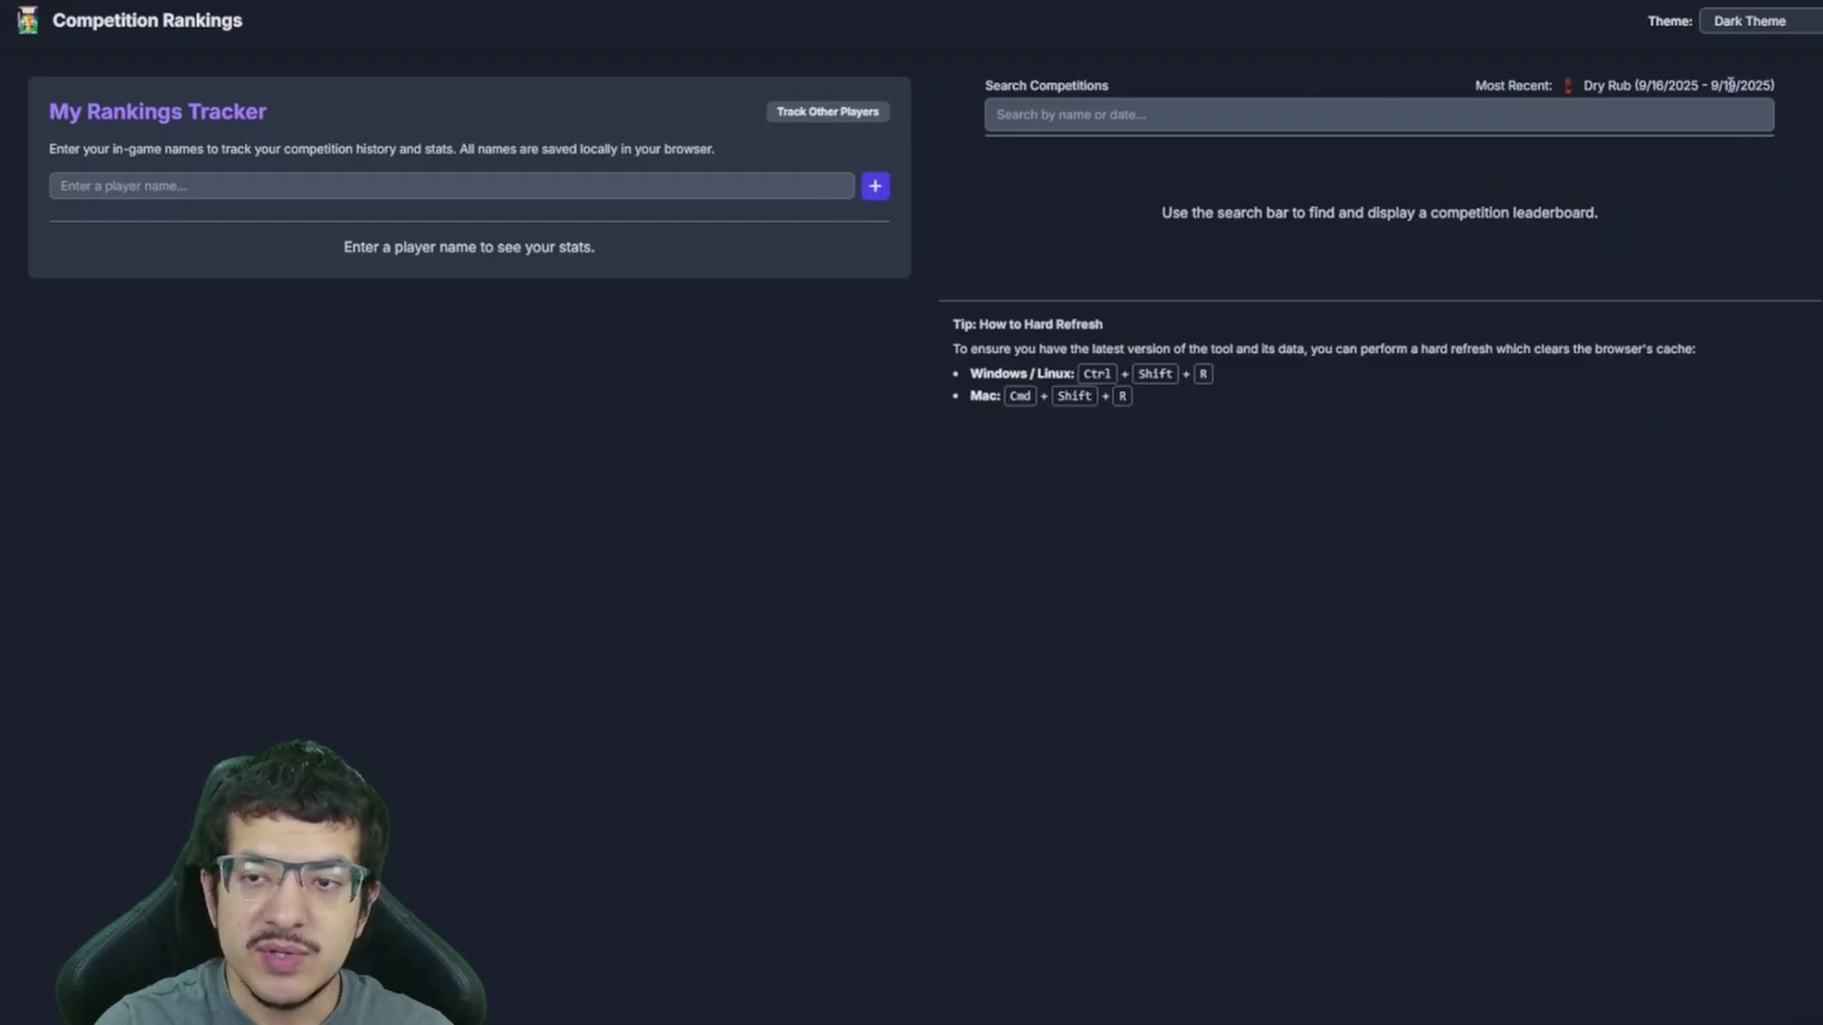
Try the Light, Leaf, Sunset and Midnight themes and switch back to the Dark theme
{"action": "left_click", "coordinate": [1753, 25]}
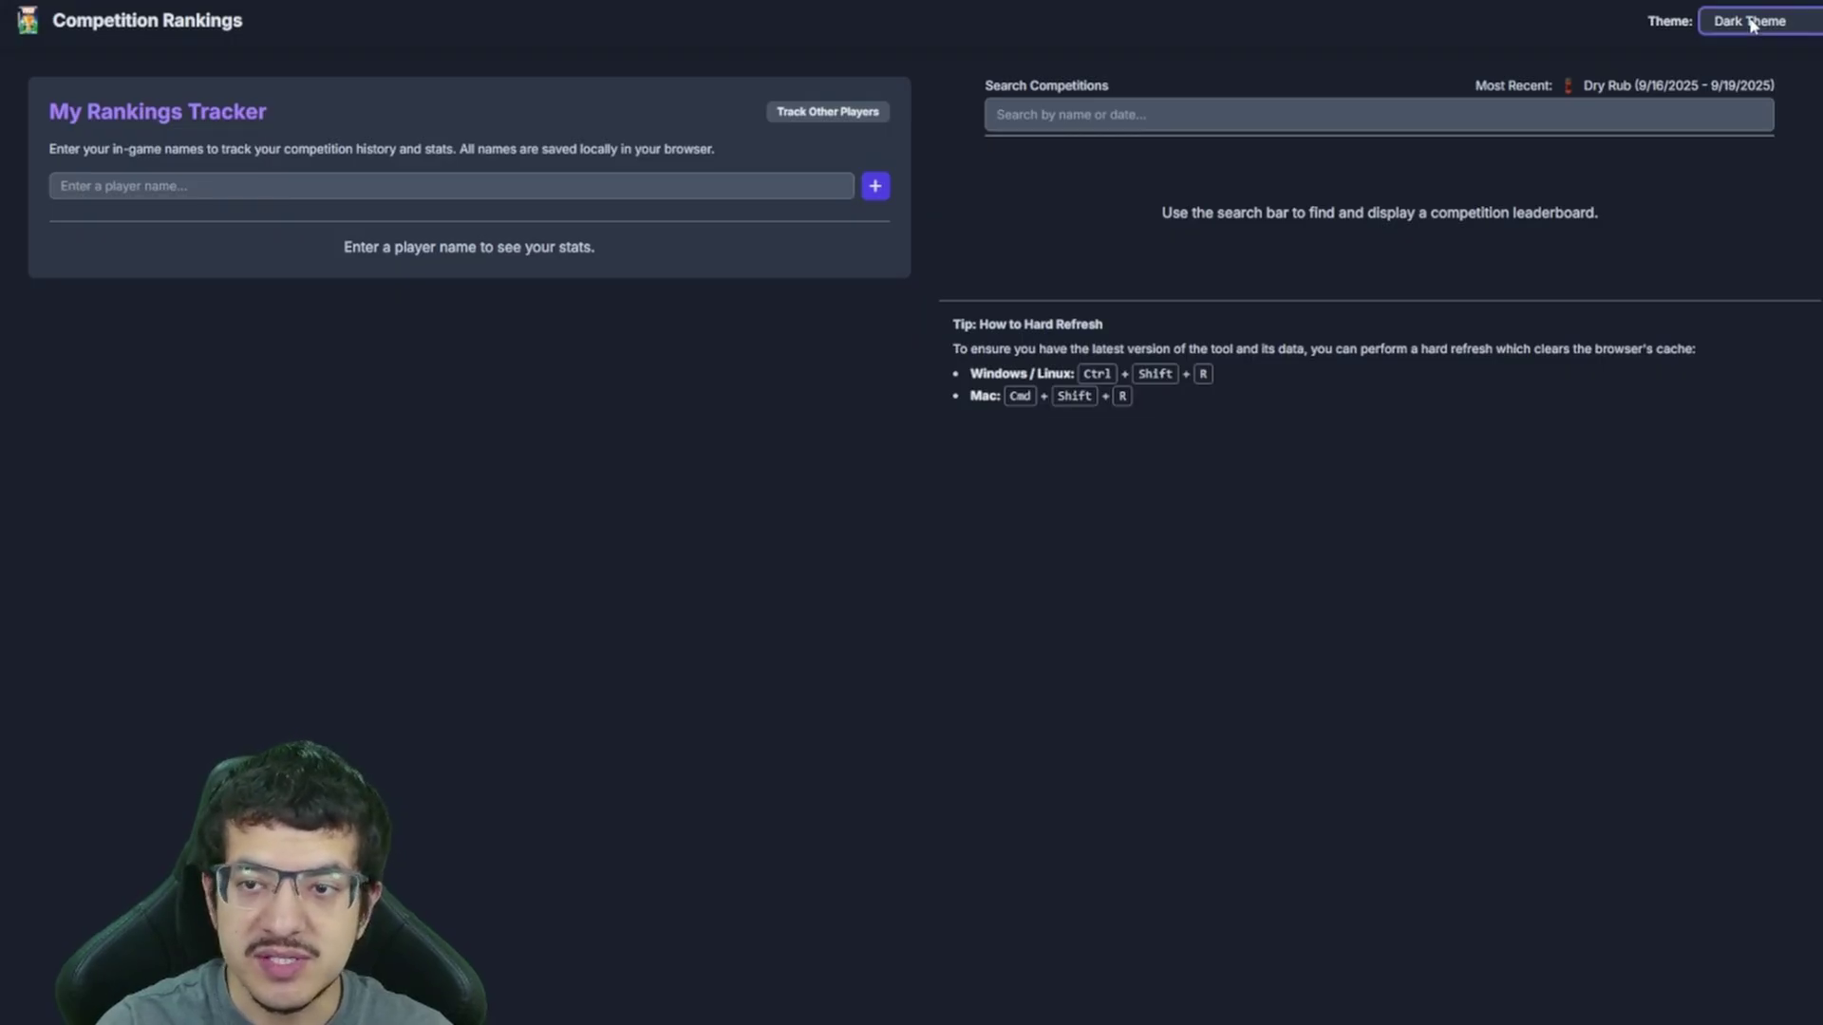
{"action": "left_click", "coordinate": [1750, 70]}
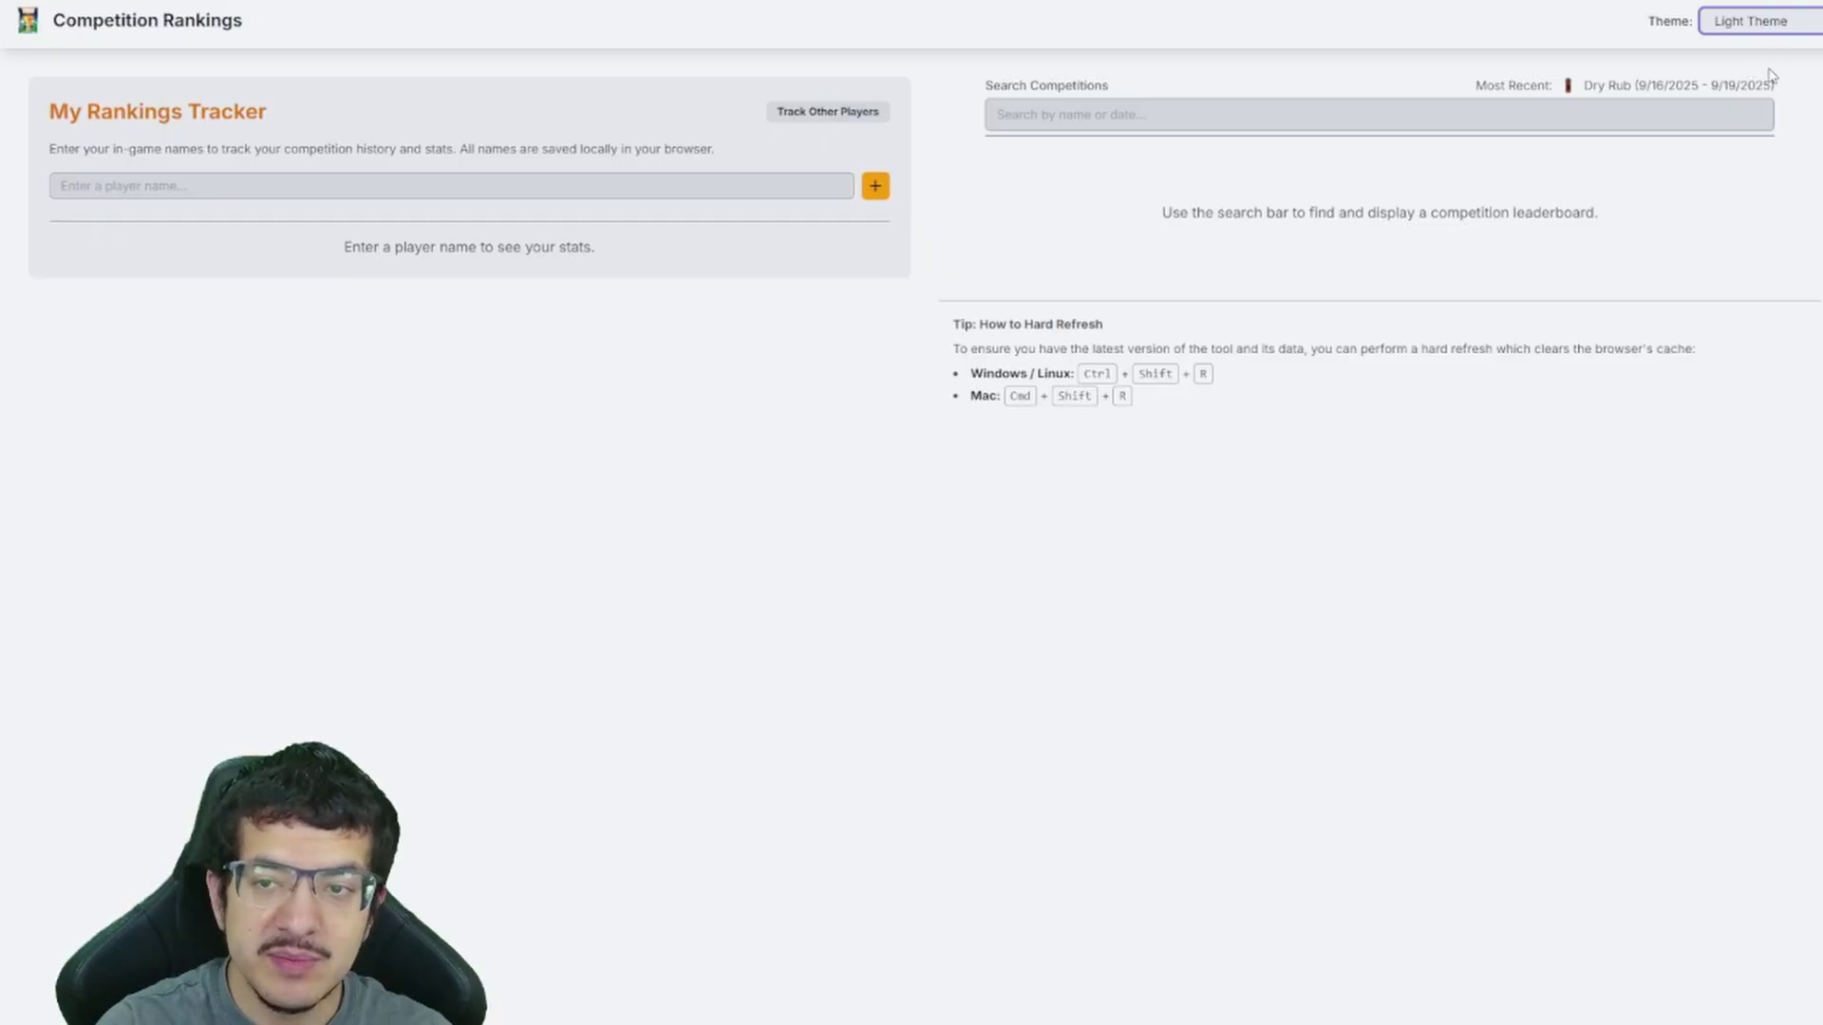
{"action": "key", "text": "Down"}
{"action": "key", "text": "Down"}
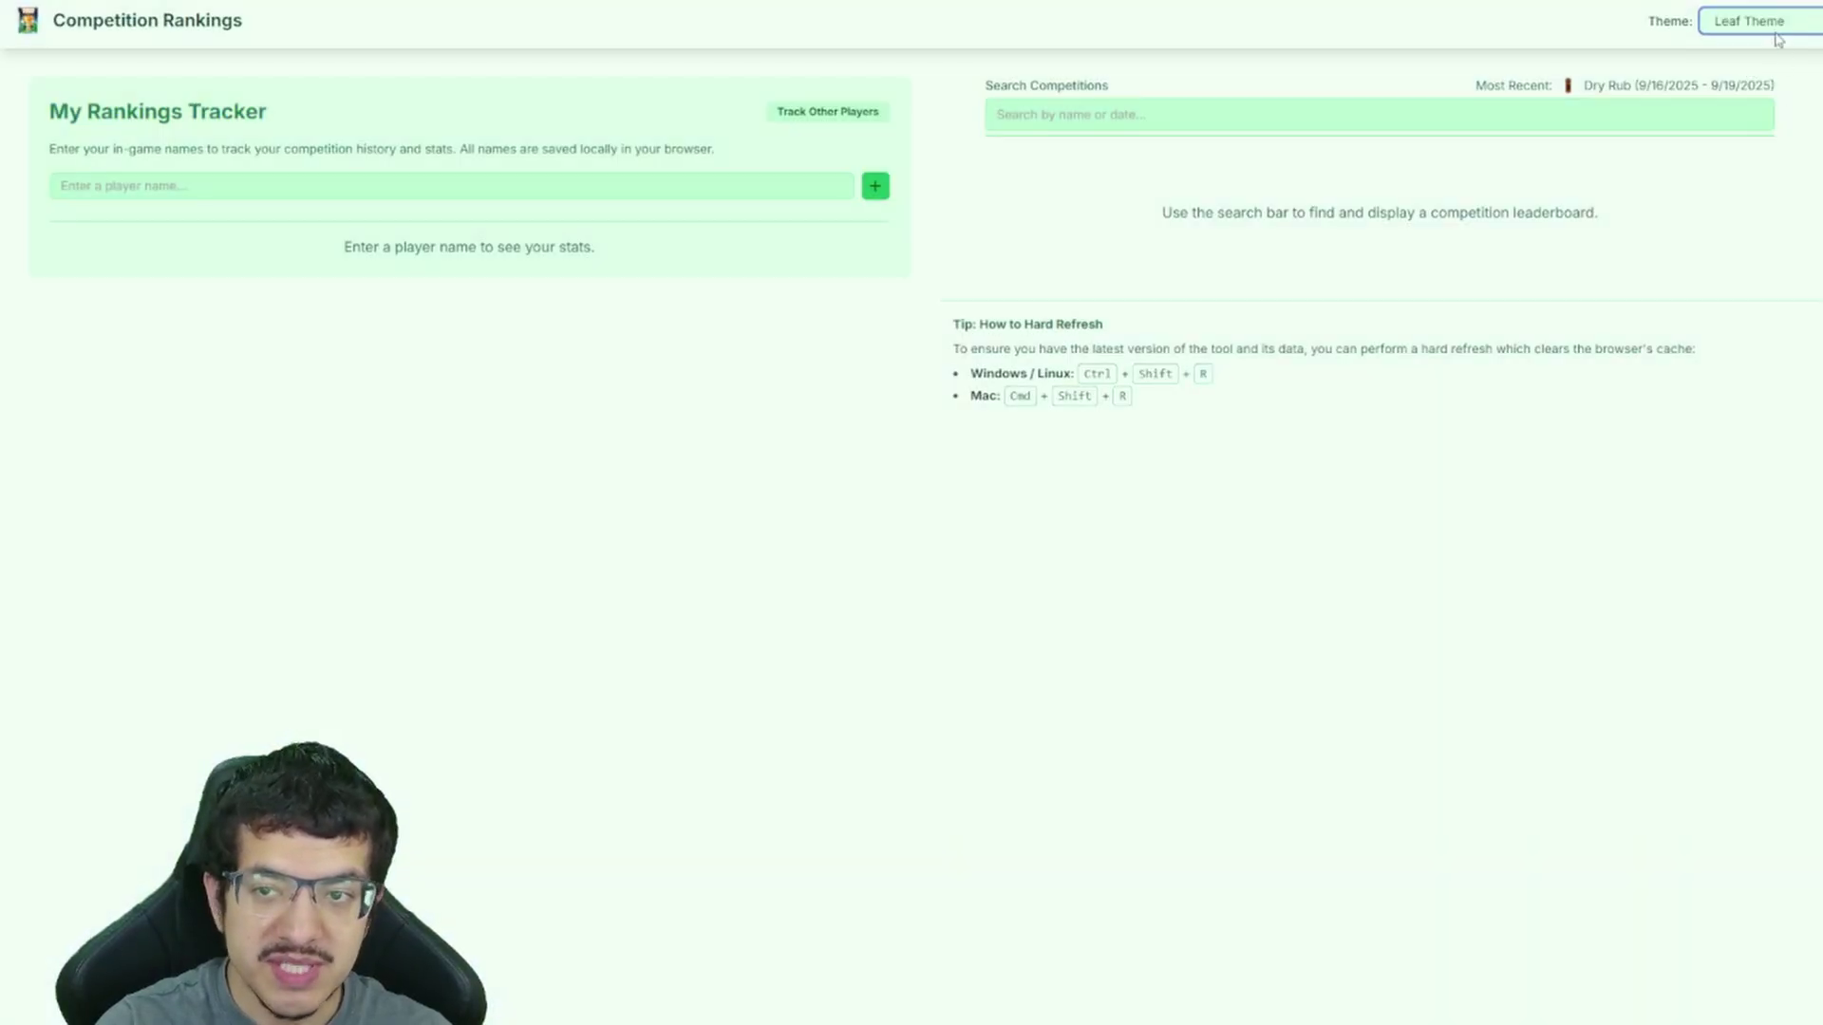
{"action": "key", "text": "Down"}
{"action": "key", "text": "Down"}
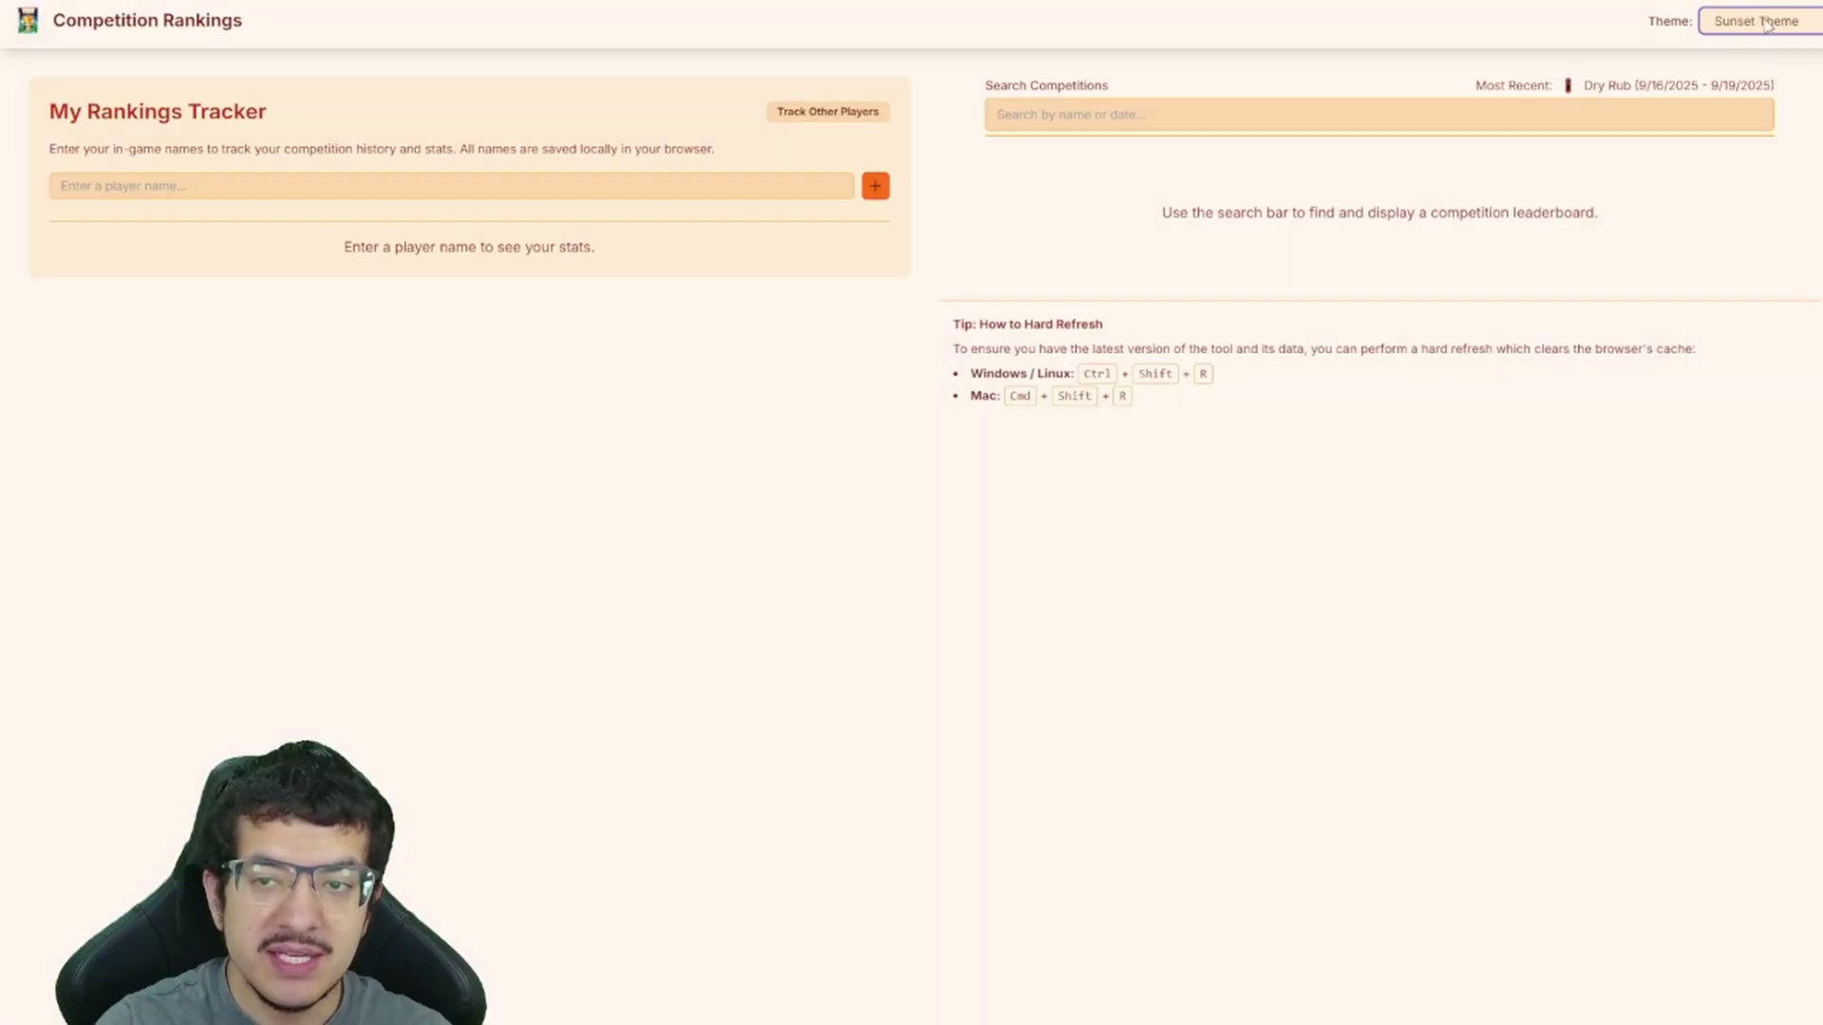
{"action": "key", "text": "Down"}
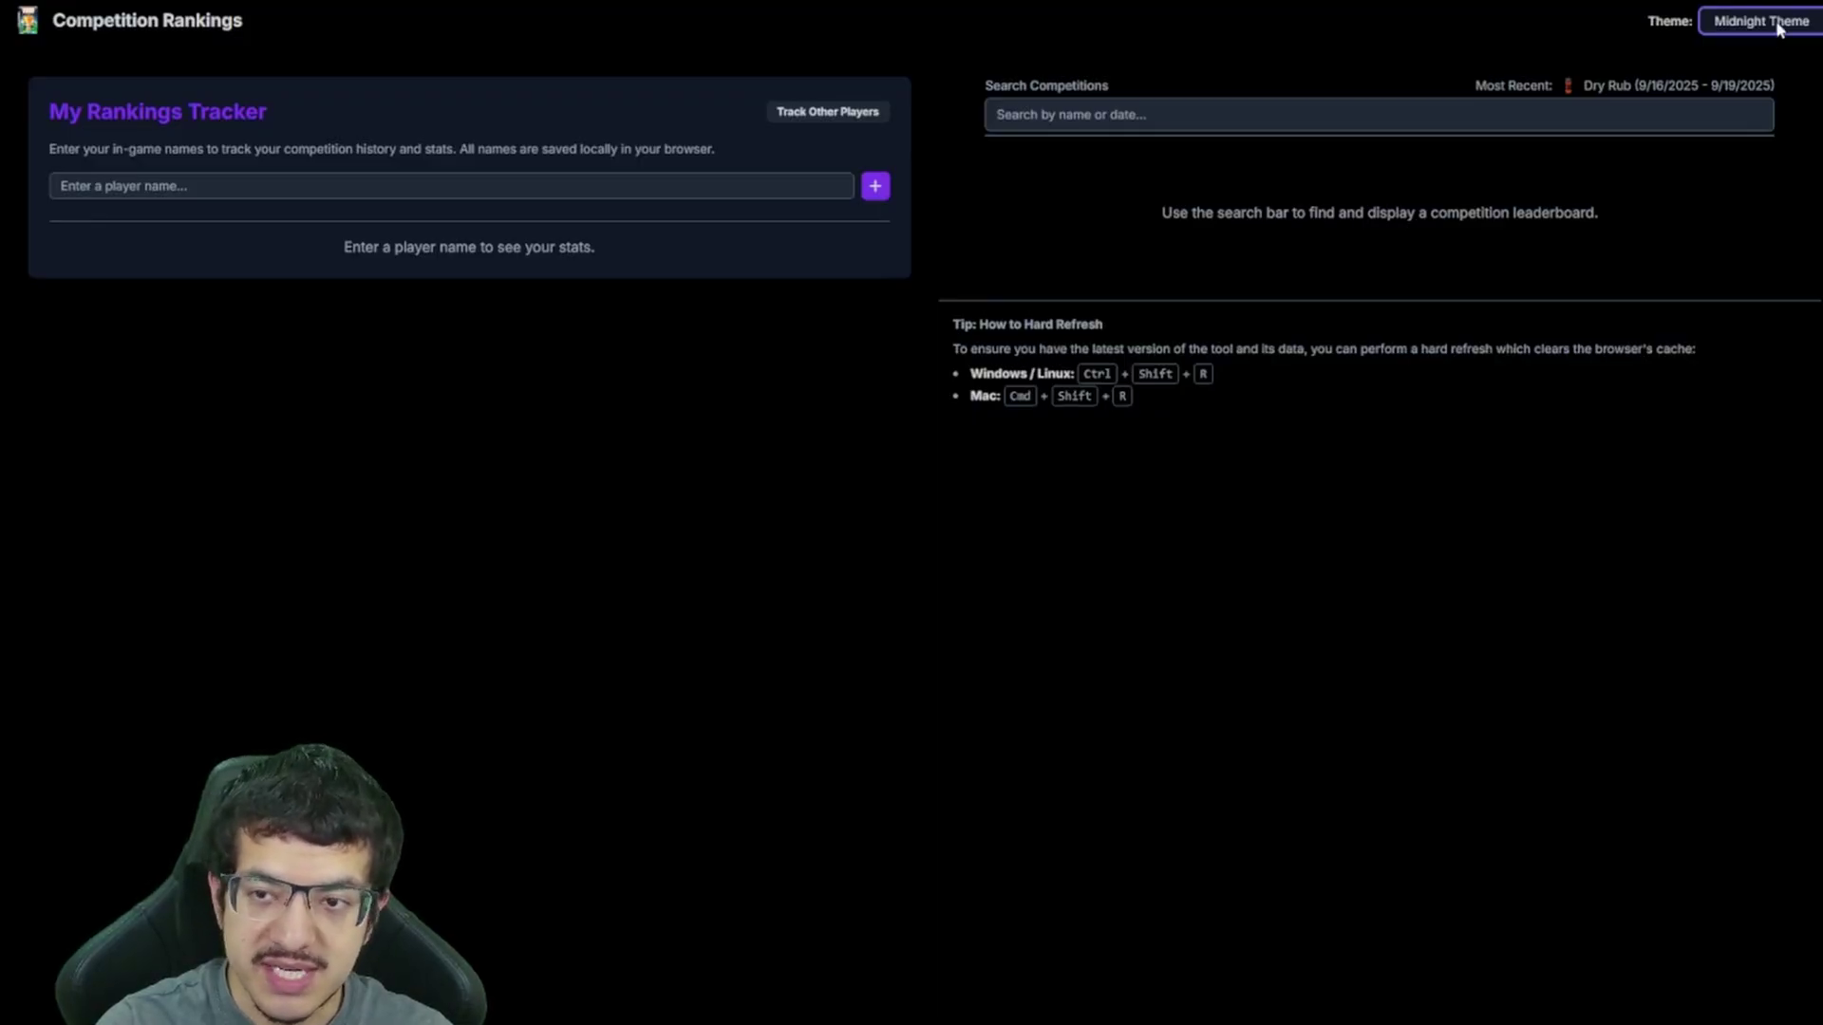
{"action": "key", "text": "Down"}
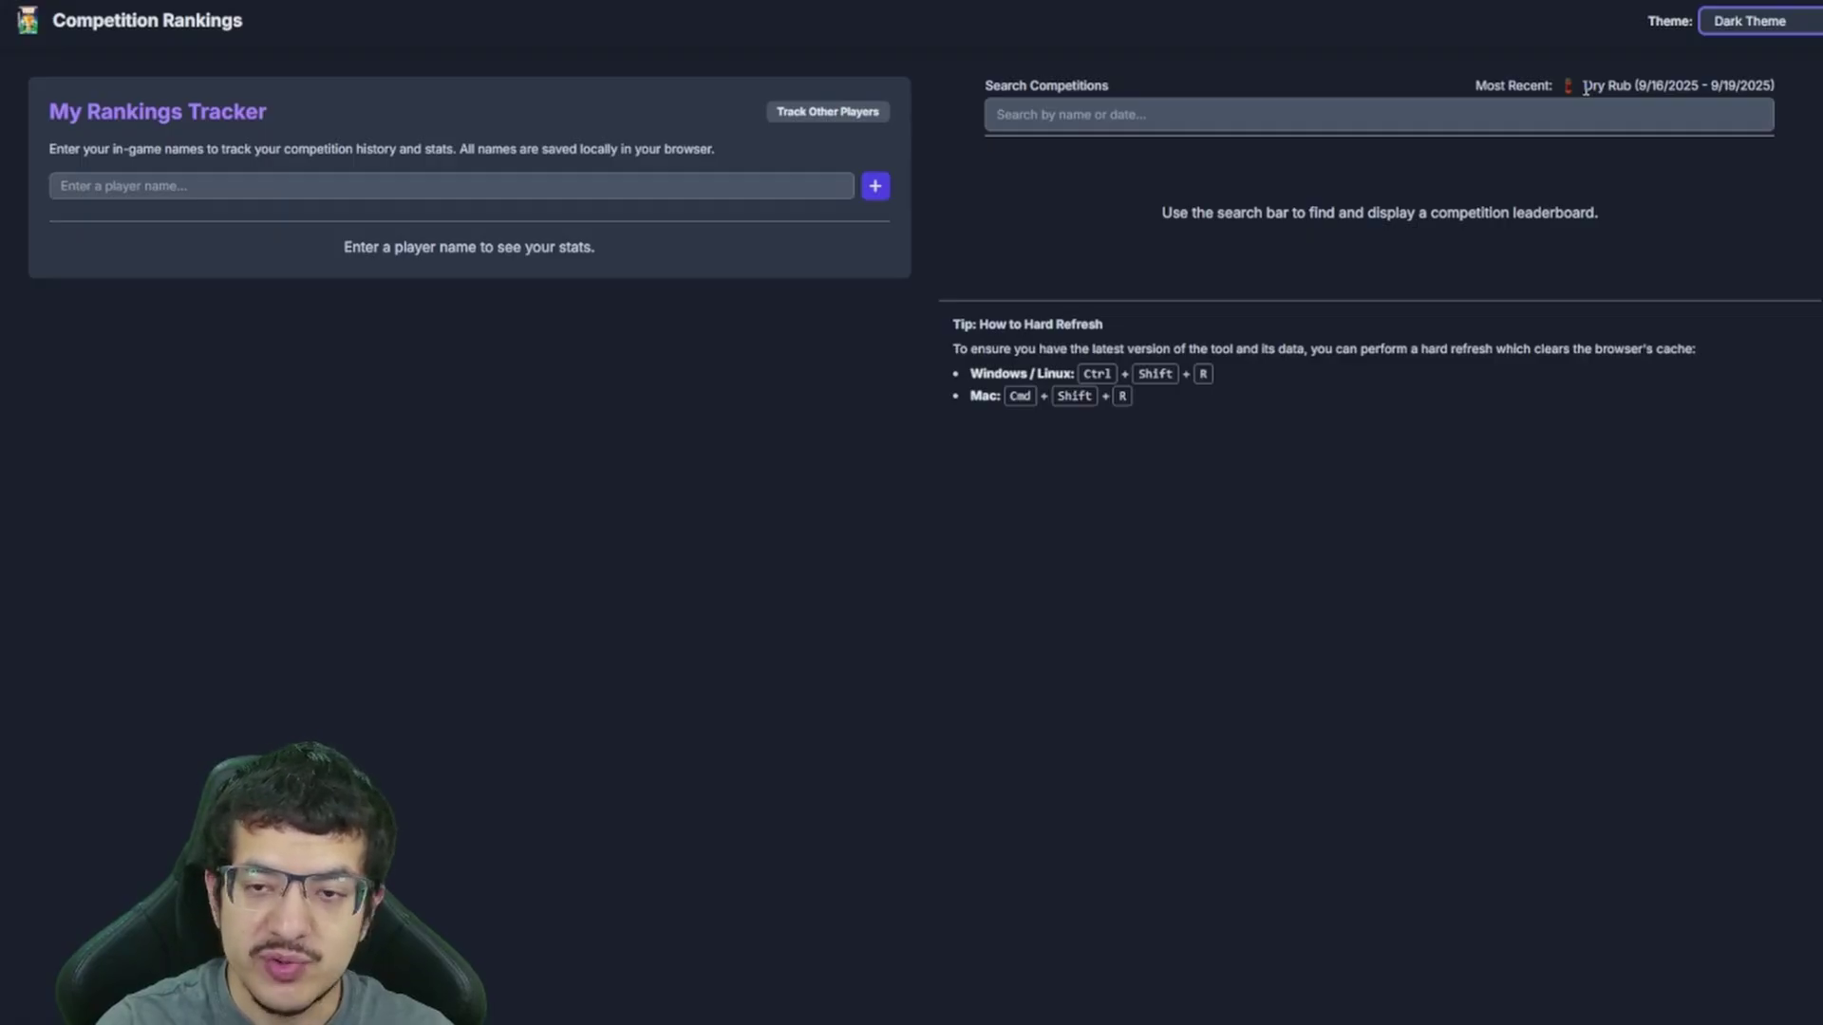
Examine the most recent competition's name and dates and the hard refresh instructions
{"action": "left_click_drag", "start_coordinate": [1584, 89], "coordinate": [1629, 90]}
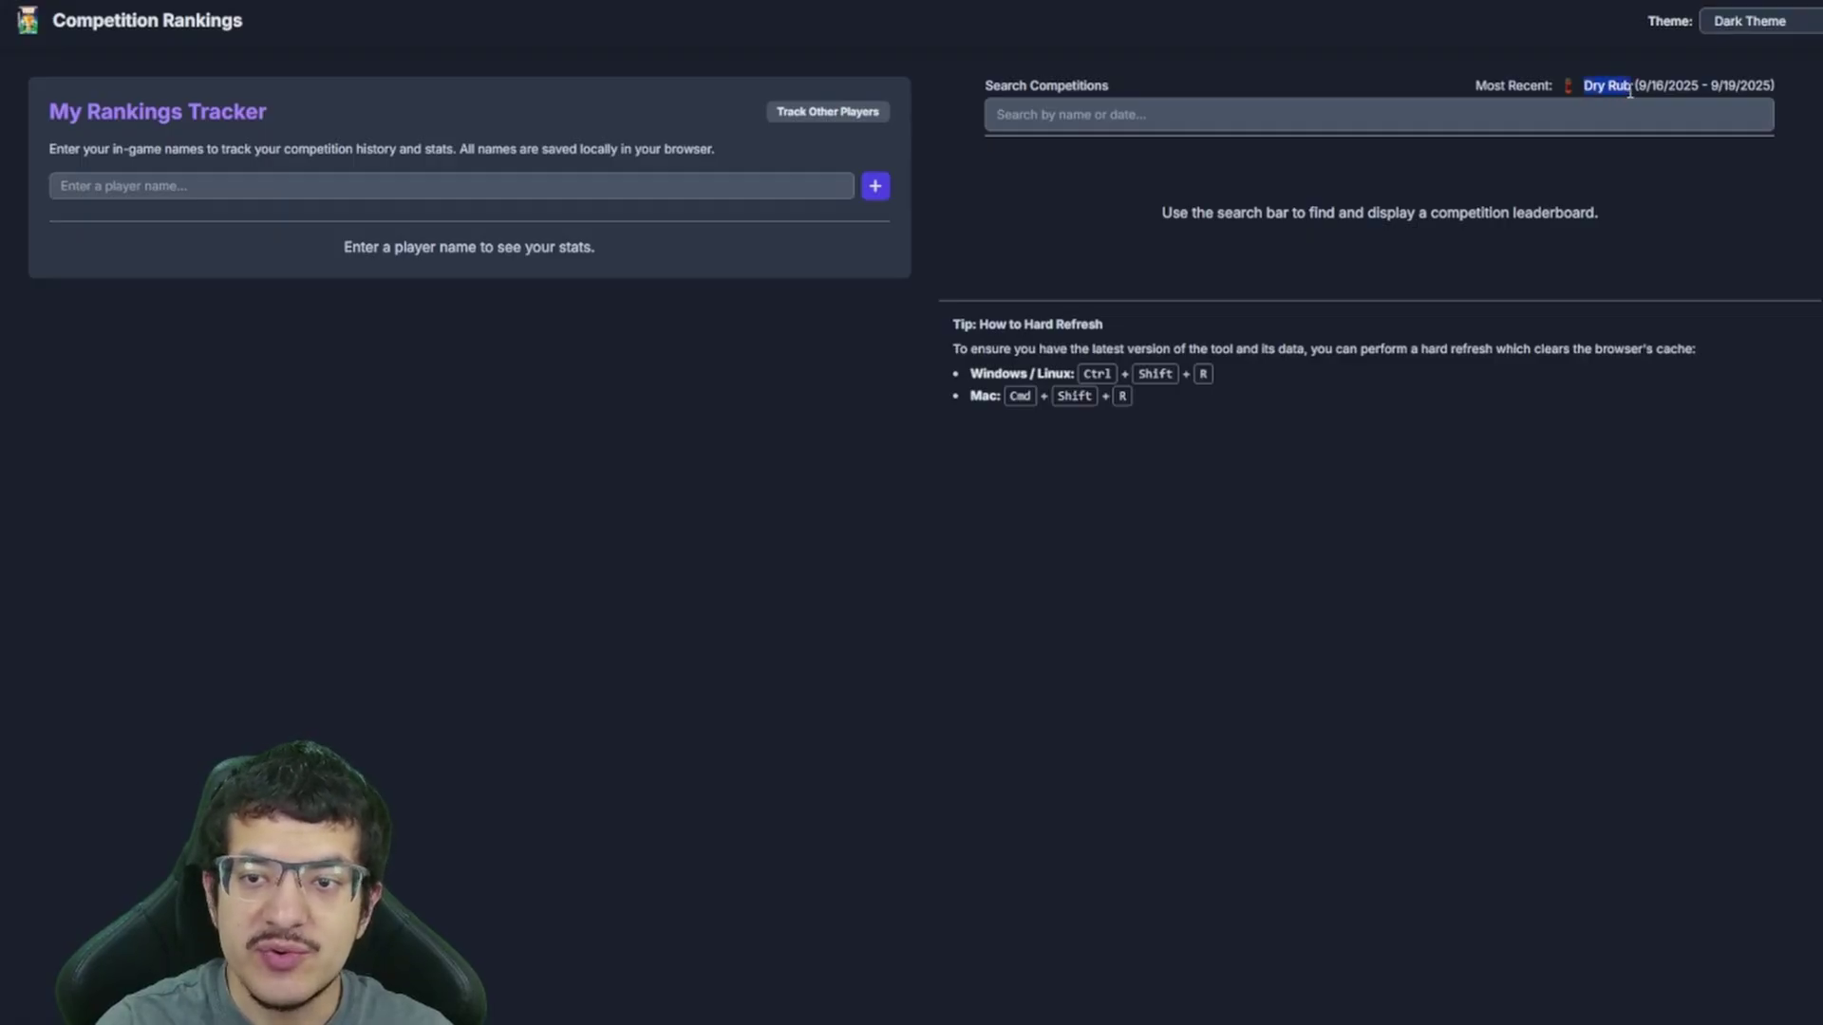
{"action": "left_click", "coordinate": [1636, 92]}
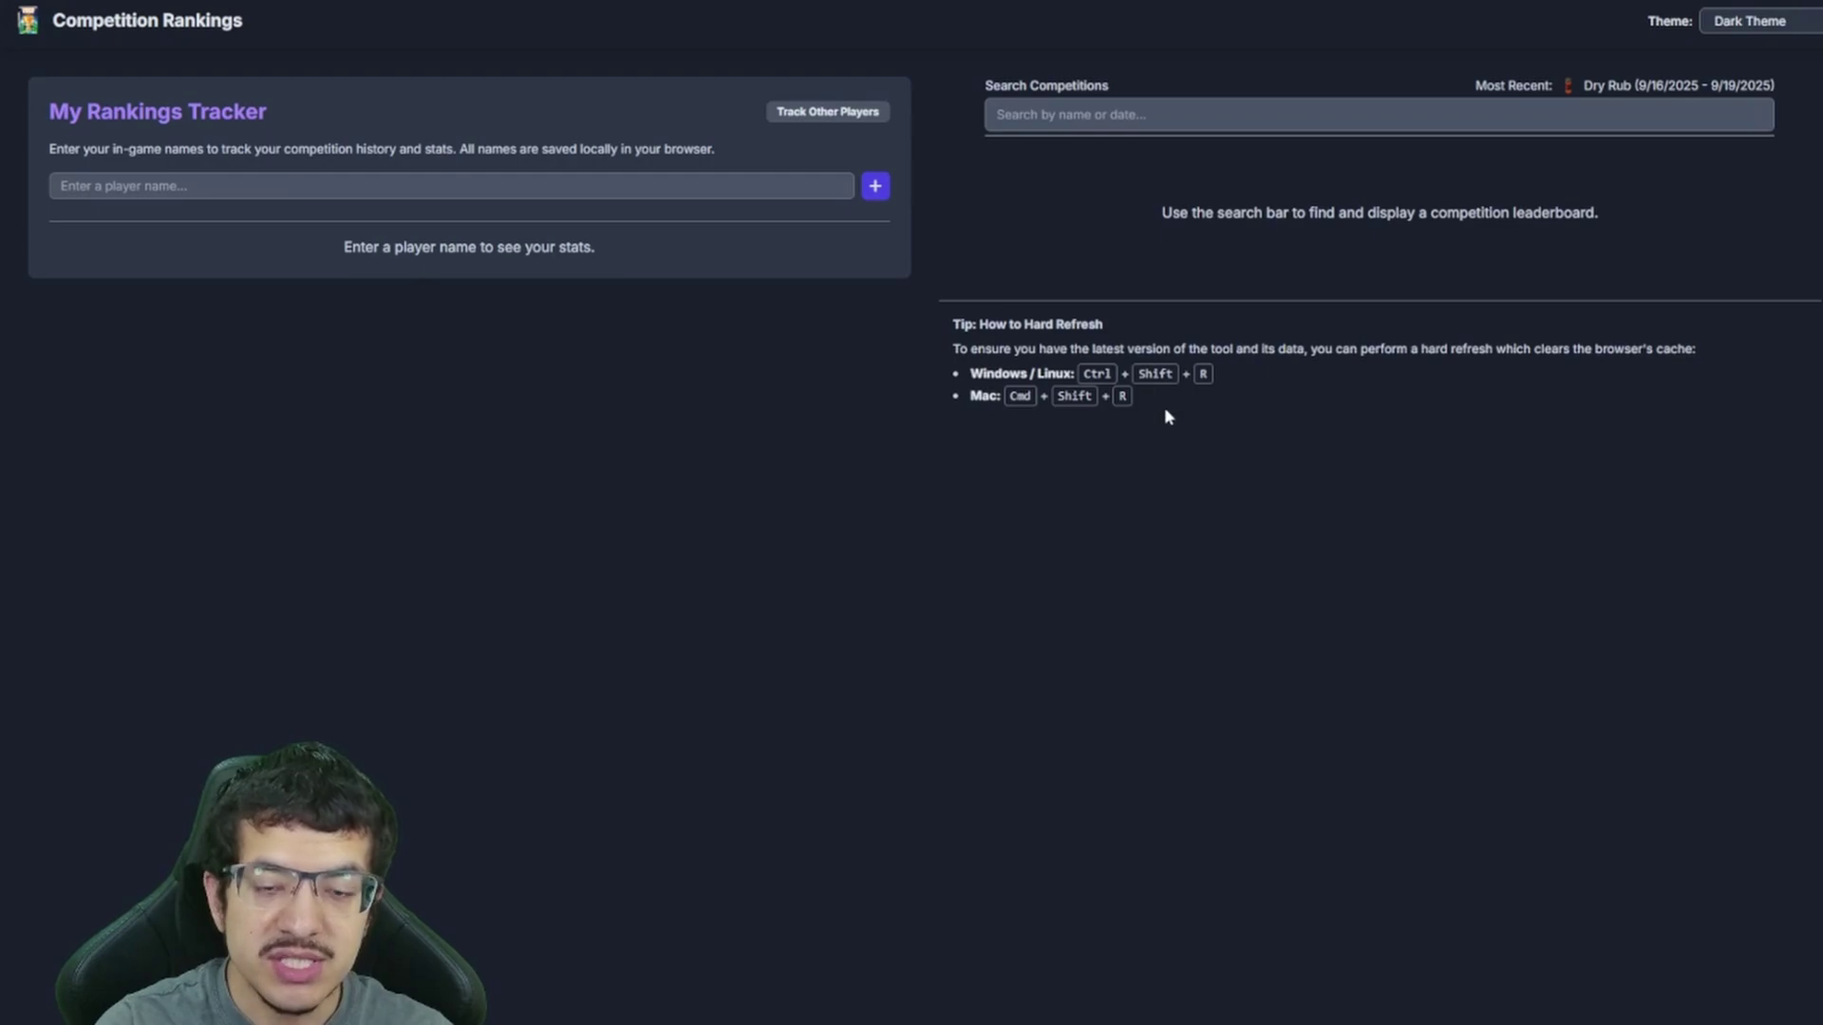
{"action": "left_click_drag", "start_coordinate": [1164, 408], "coordinate": [973, 369]}
{"action": "left_click", "coordinate": [1007, 373]}
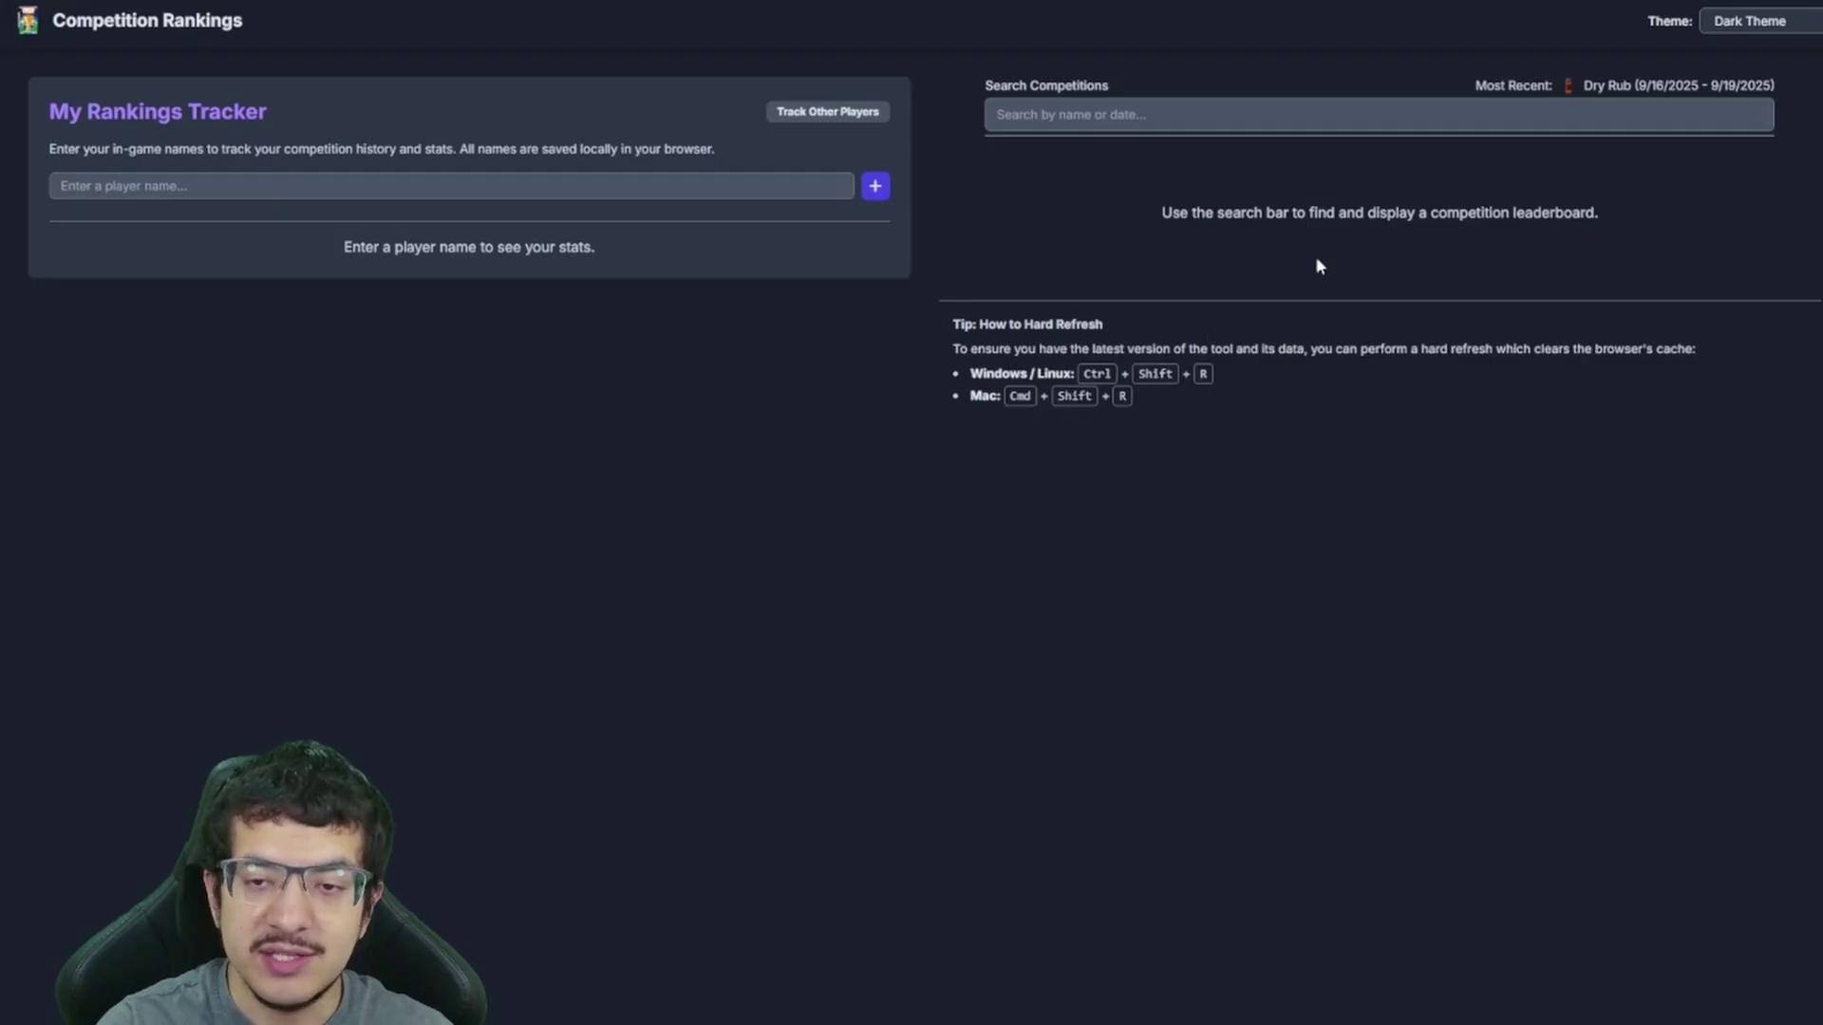
{"action": "left_click_drag", "start_coordinate": [1557, 83], "coordinate": [1794, 105]}
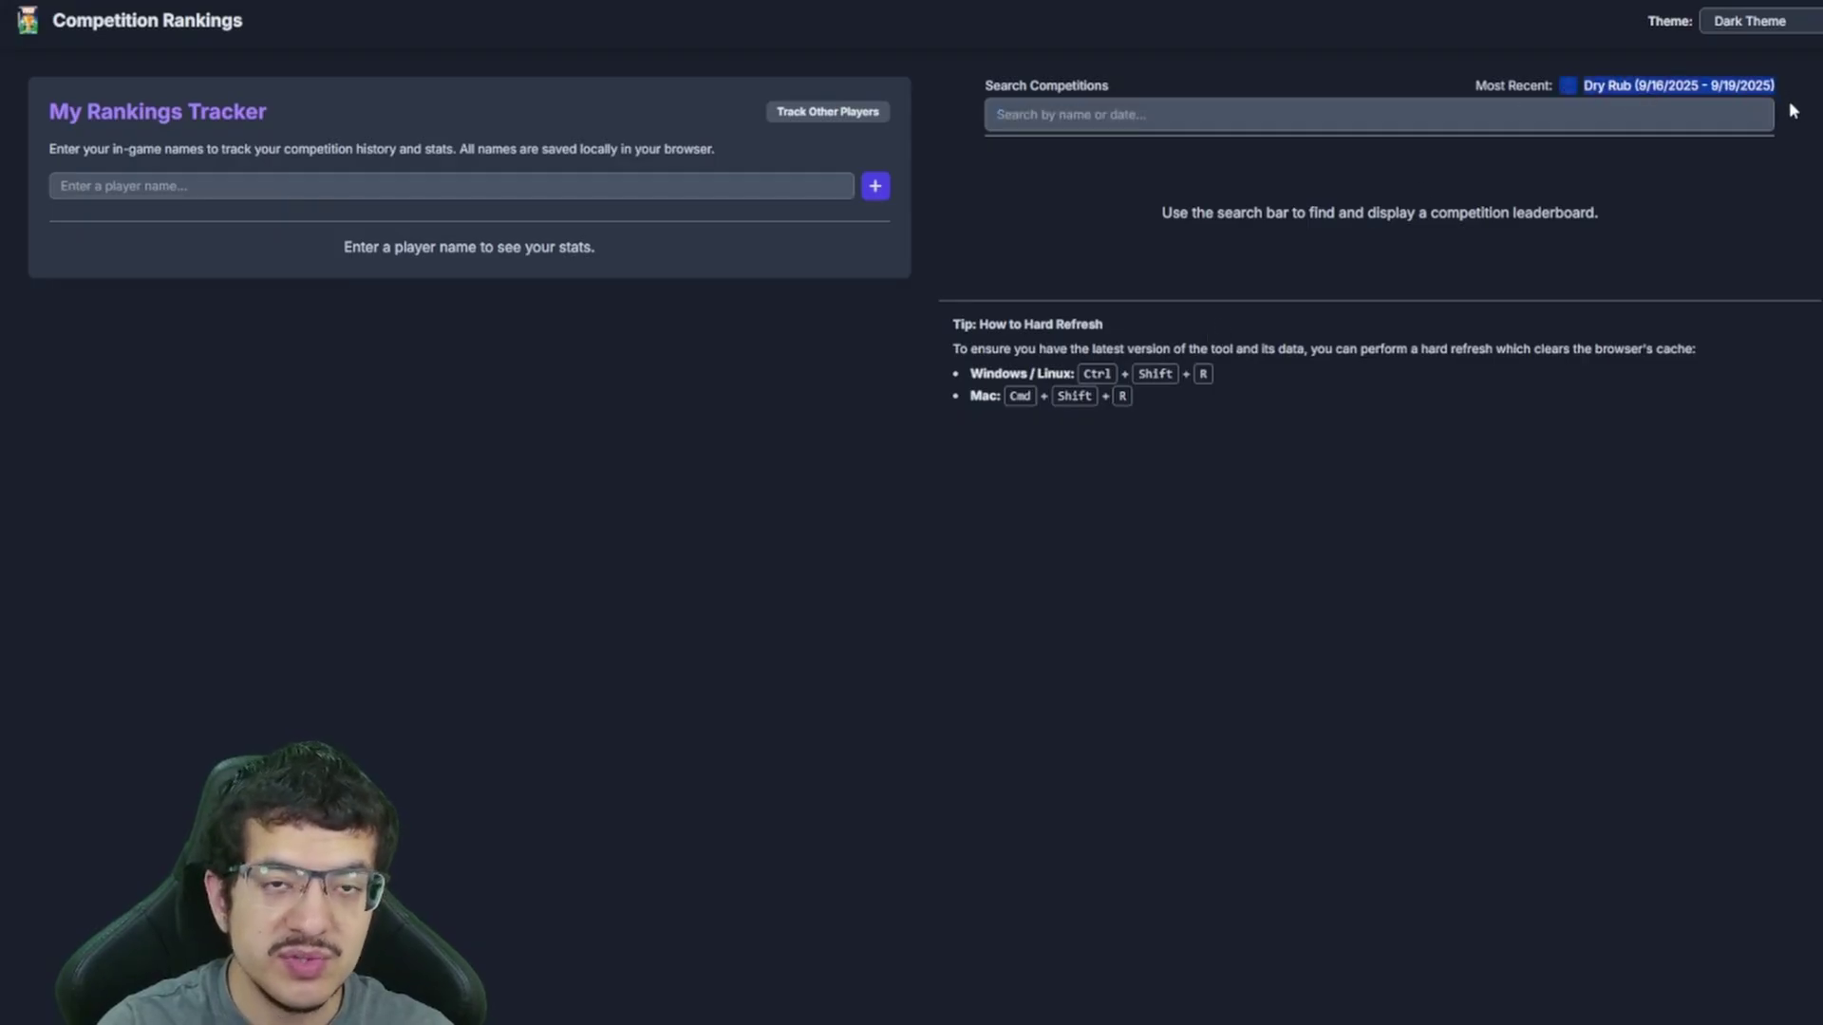
{"action": "left_click", "coordinate": [1792, 112]}
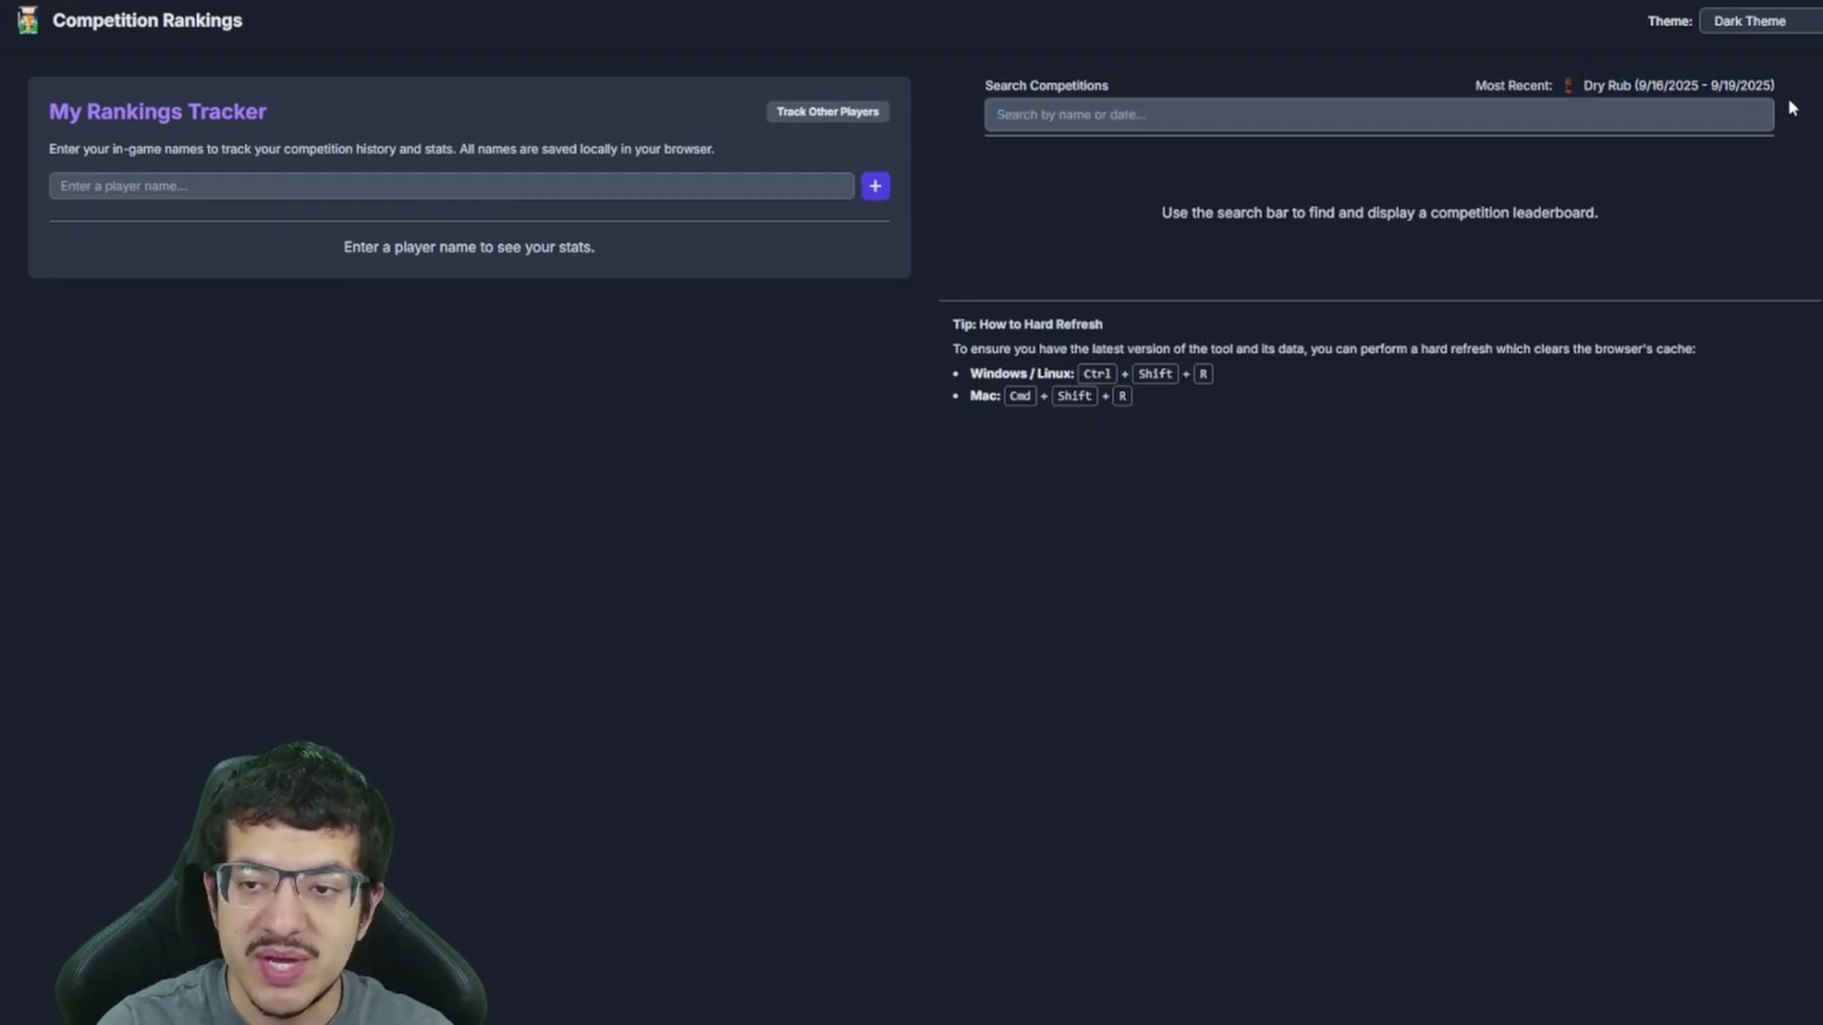
Search the competitions for "Dry Rub" and open the leaderboard dated 9/16/2025 - 9/19/2025
{"action": "left_click", "coordinate": [1181, 111]}
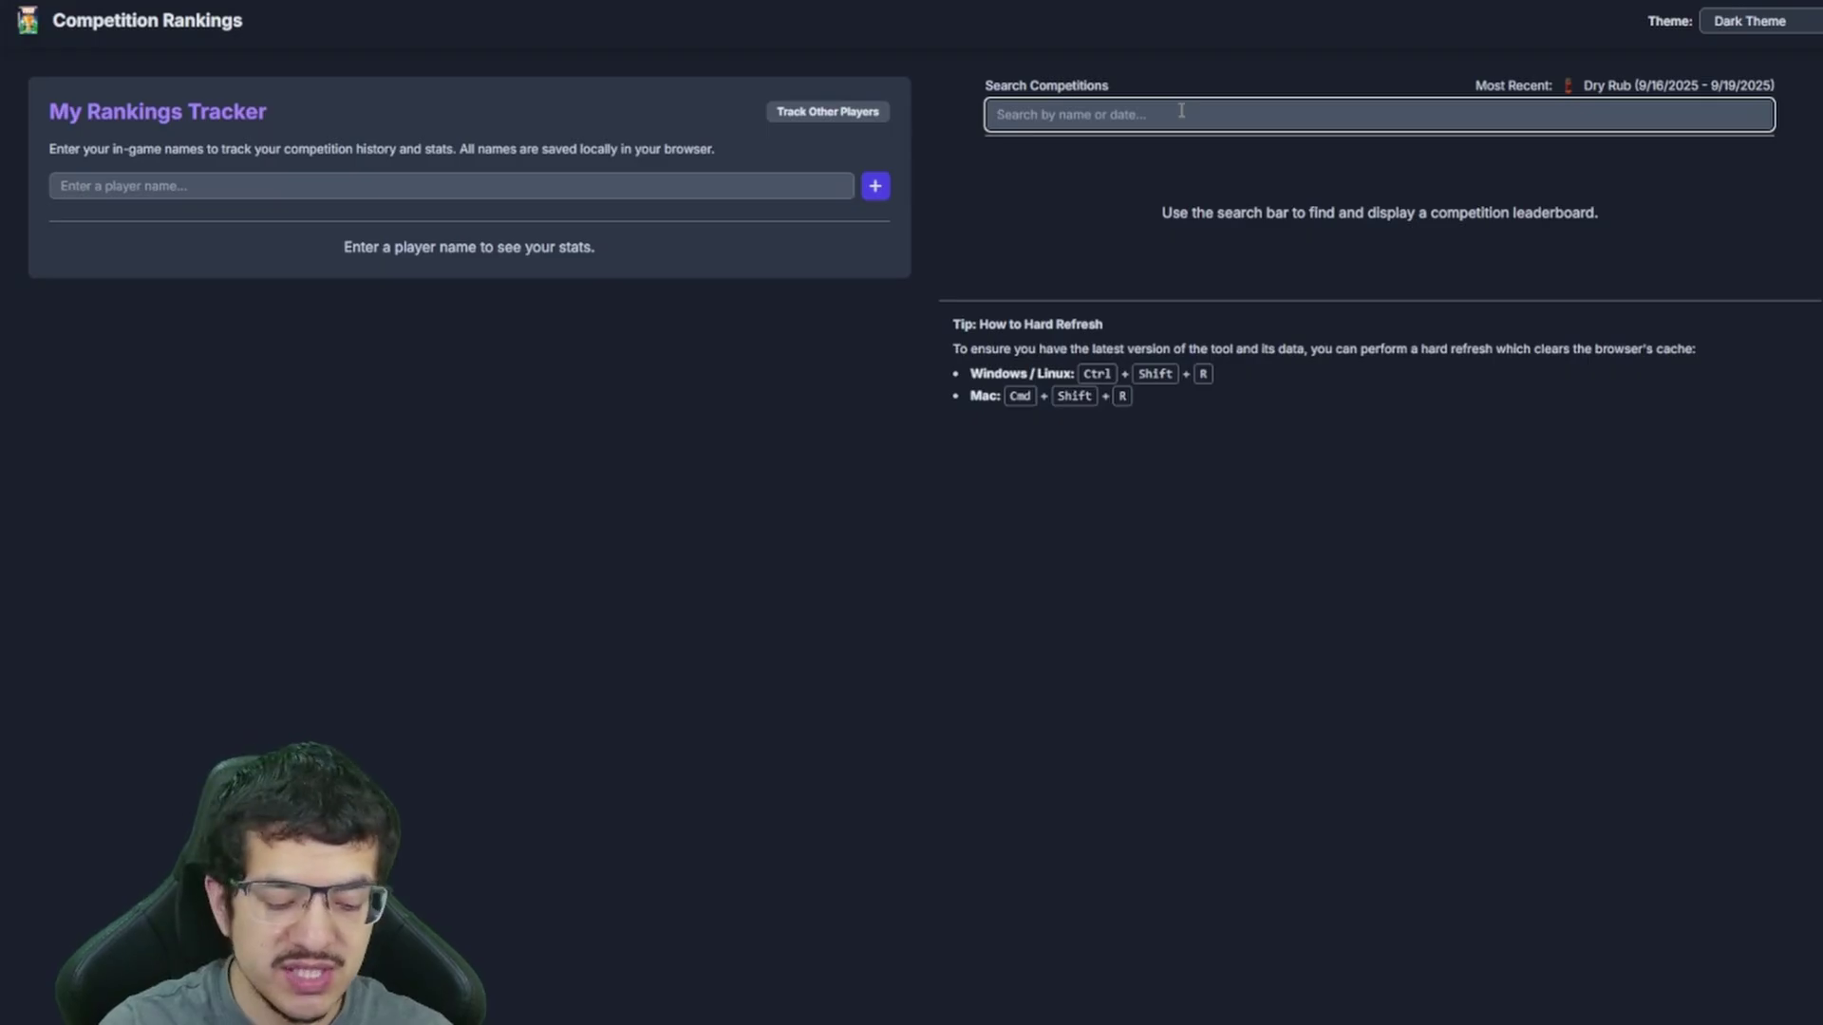
{"action": "type", "text": "Dry Rub"}
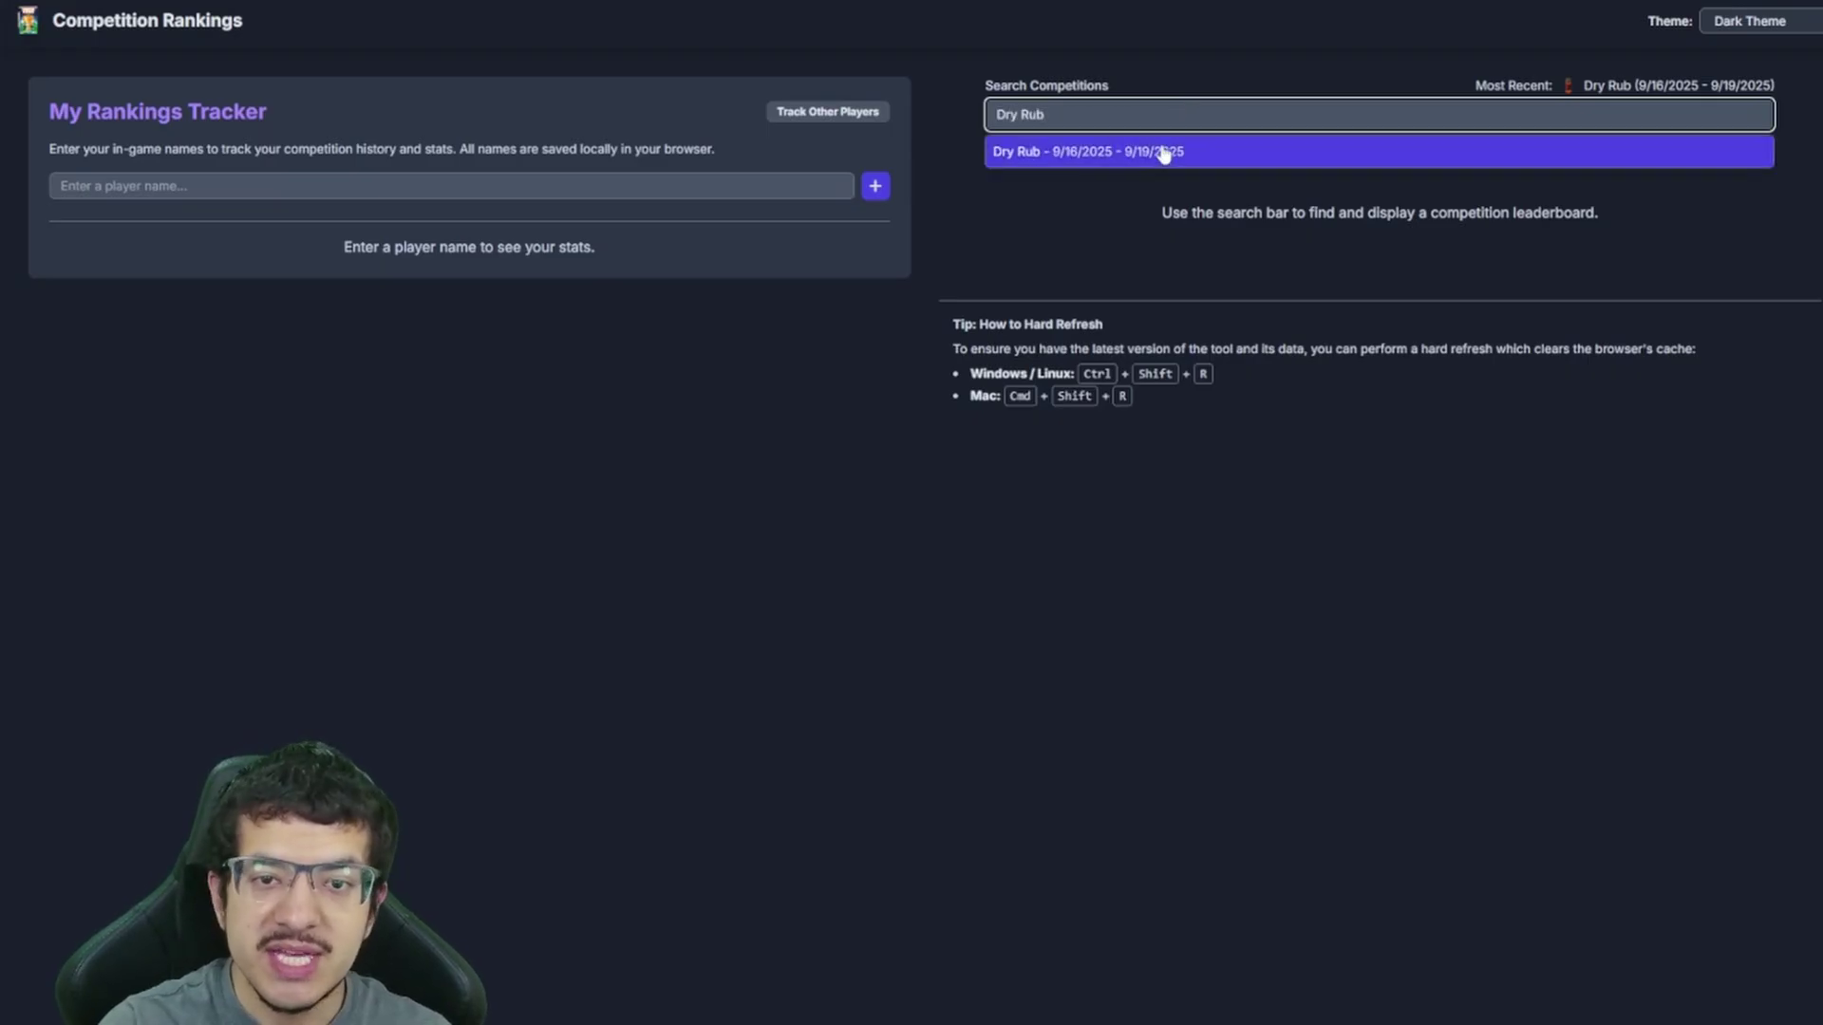
{"action": "left_click", "coordinate": [1163, 152]}
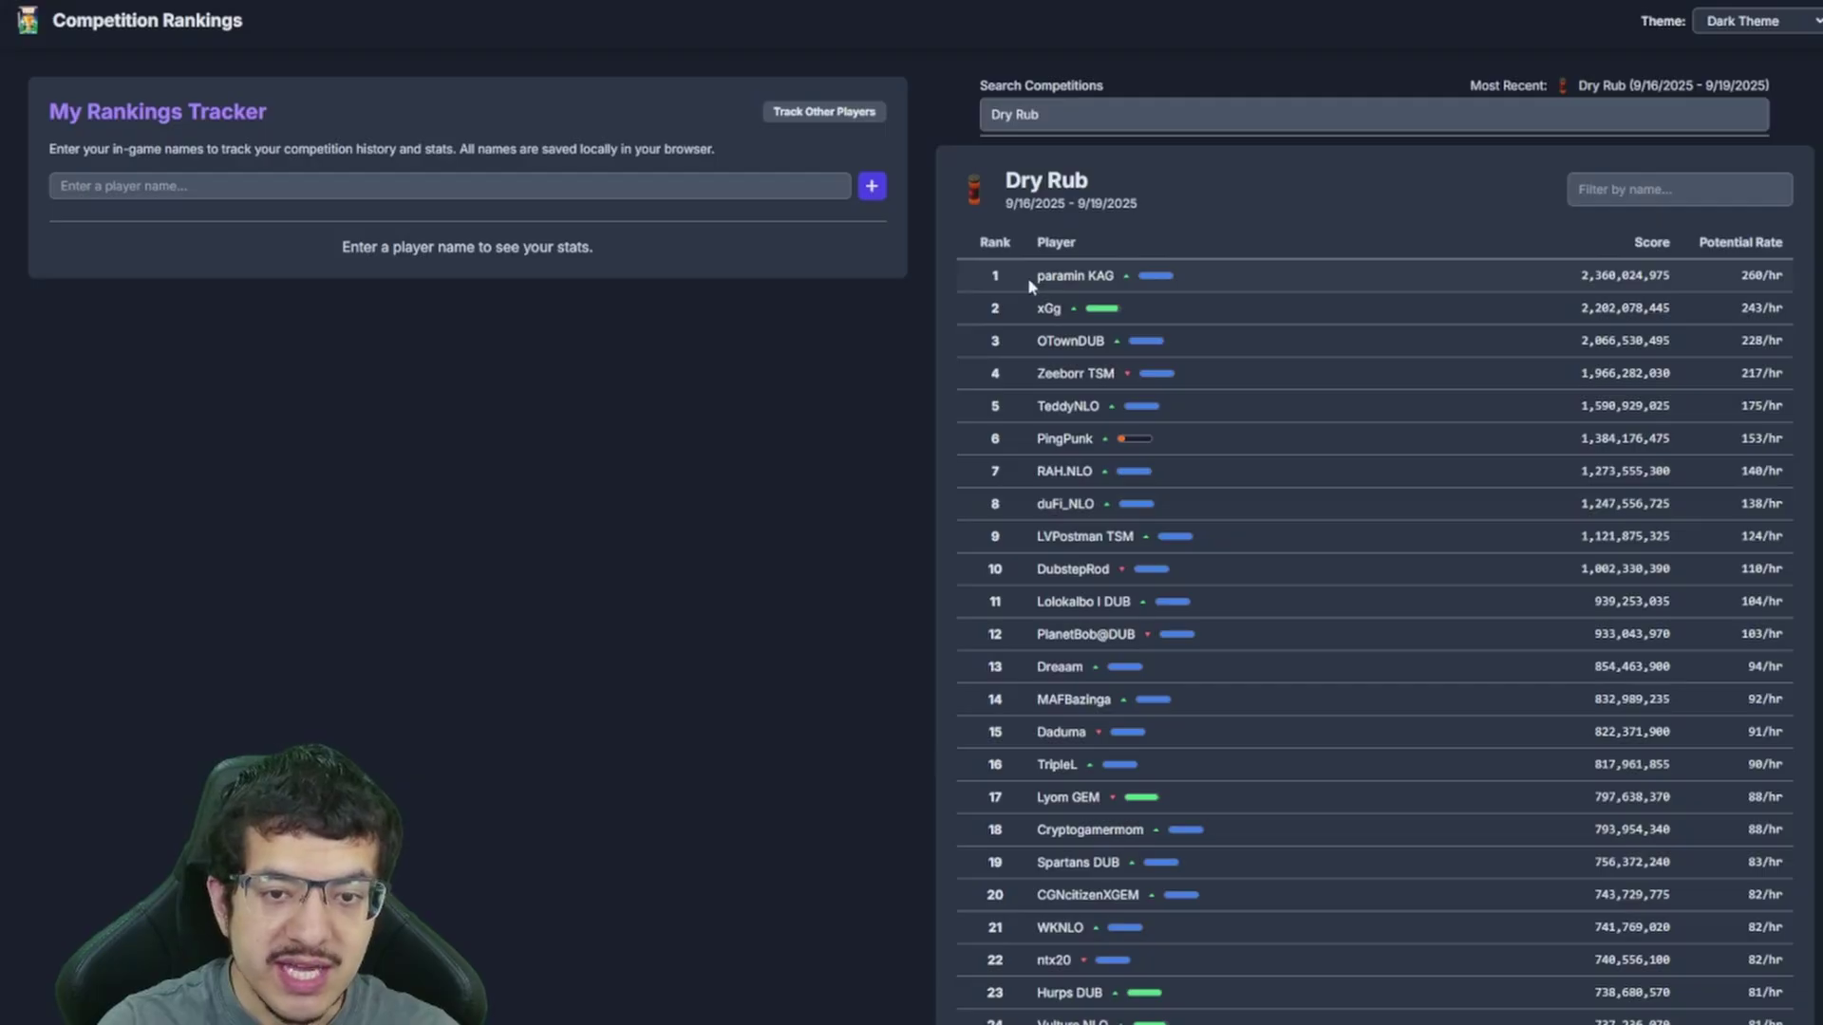
Examine the name, score and potential rate of the rank 10 player on the Dry Rub leaderboard
{"action": "left_click_drag", "start_coordinate": [1031, 569], "coordinate": [1114, 570]}
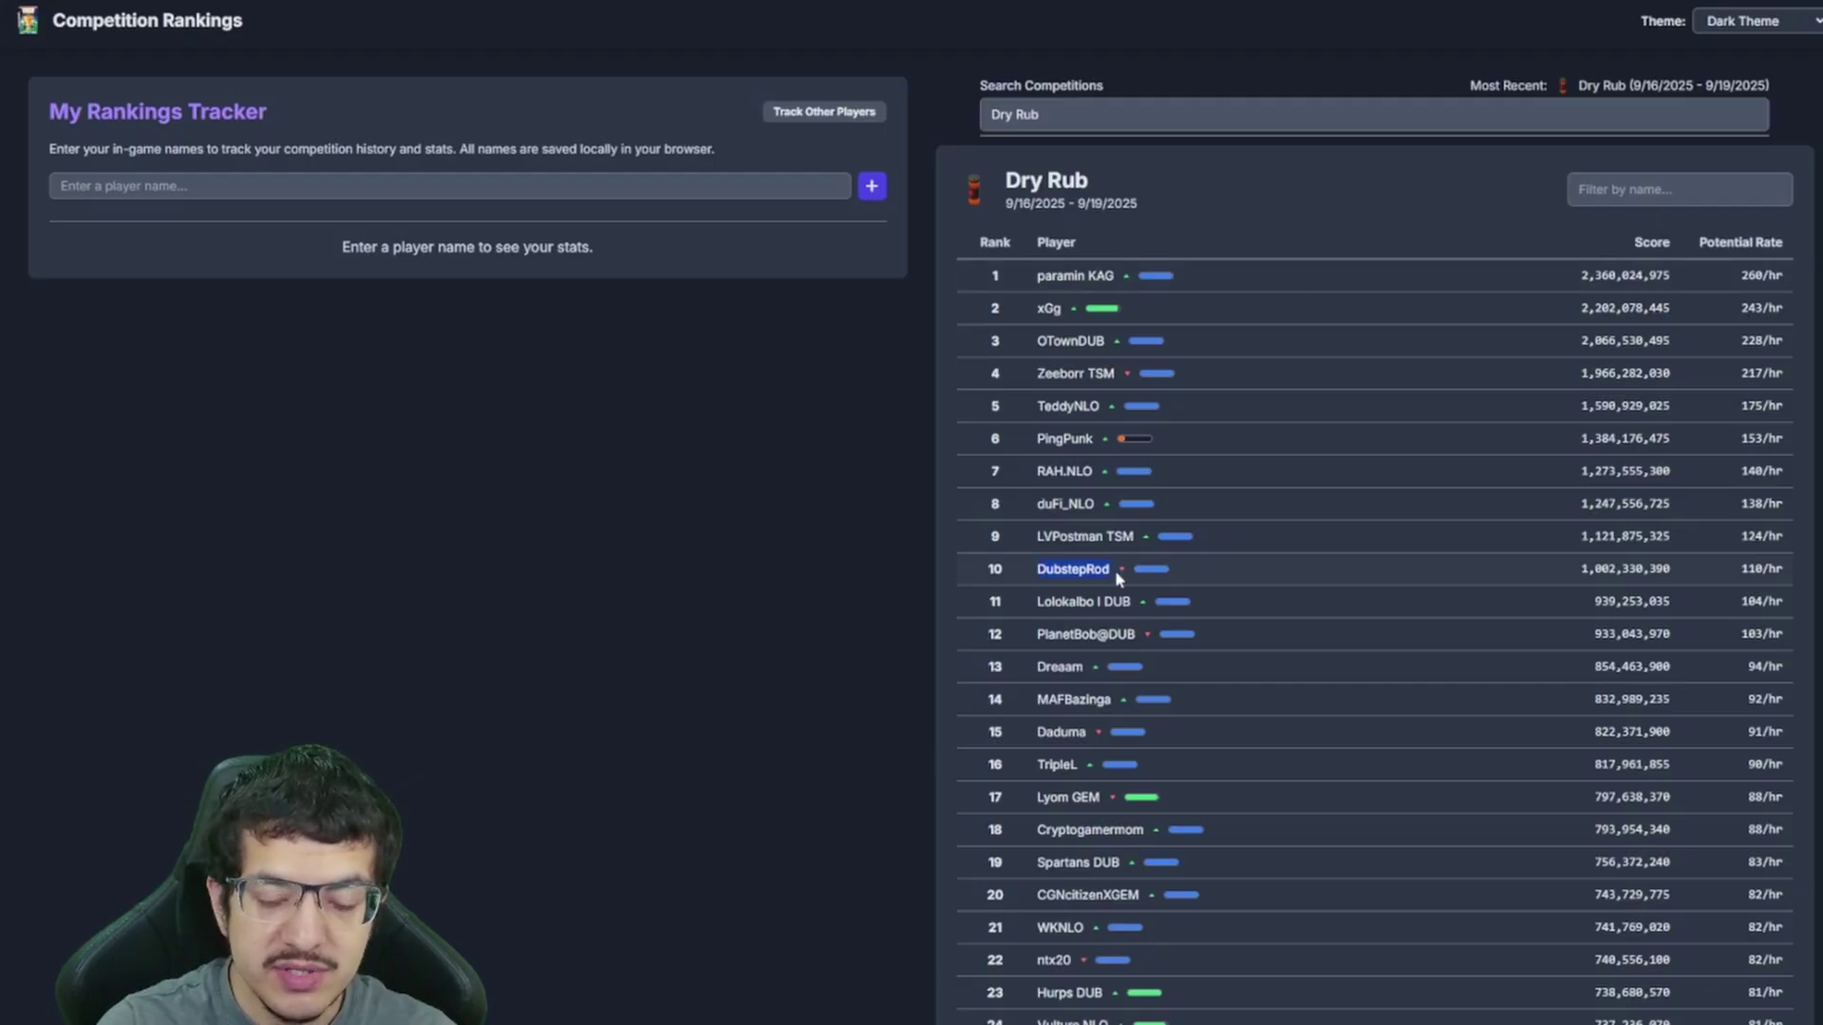
{"action": "left_click", "coordinate": [1115, 578]}
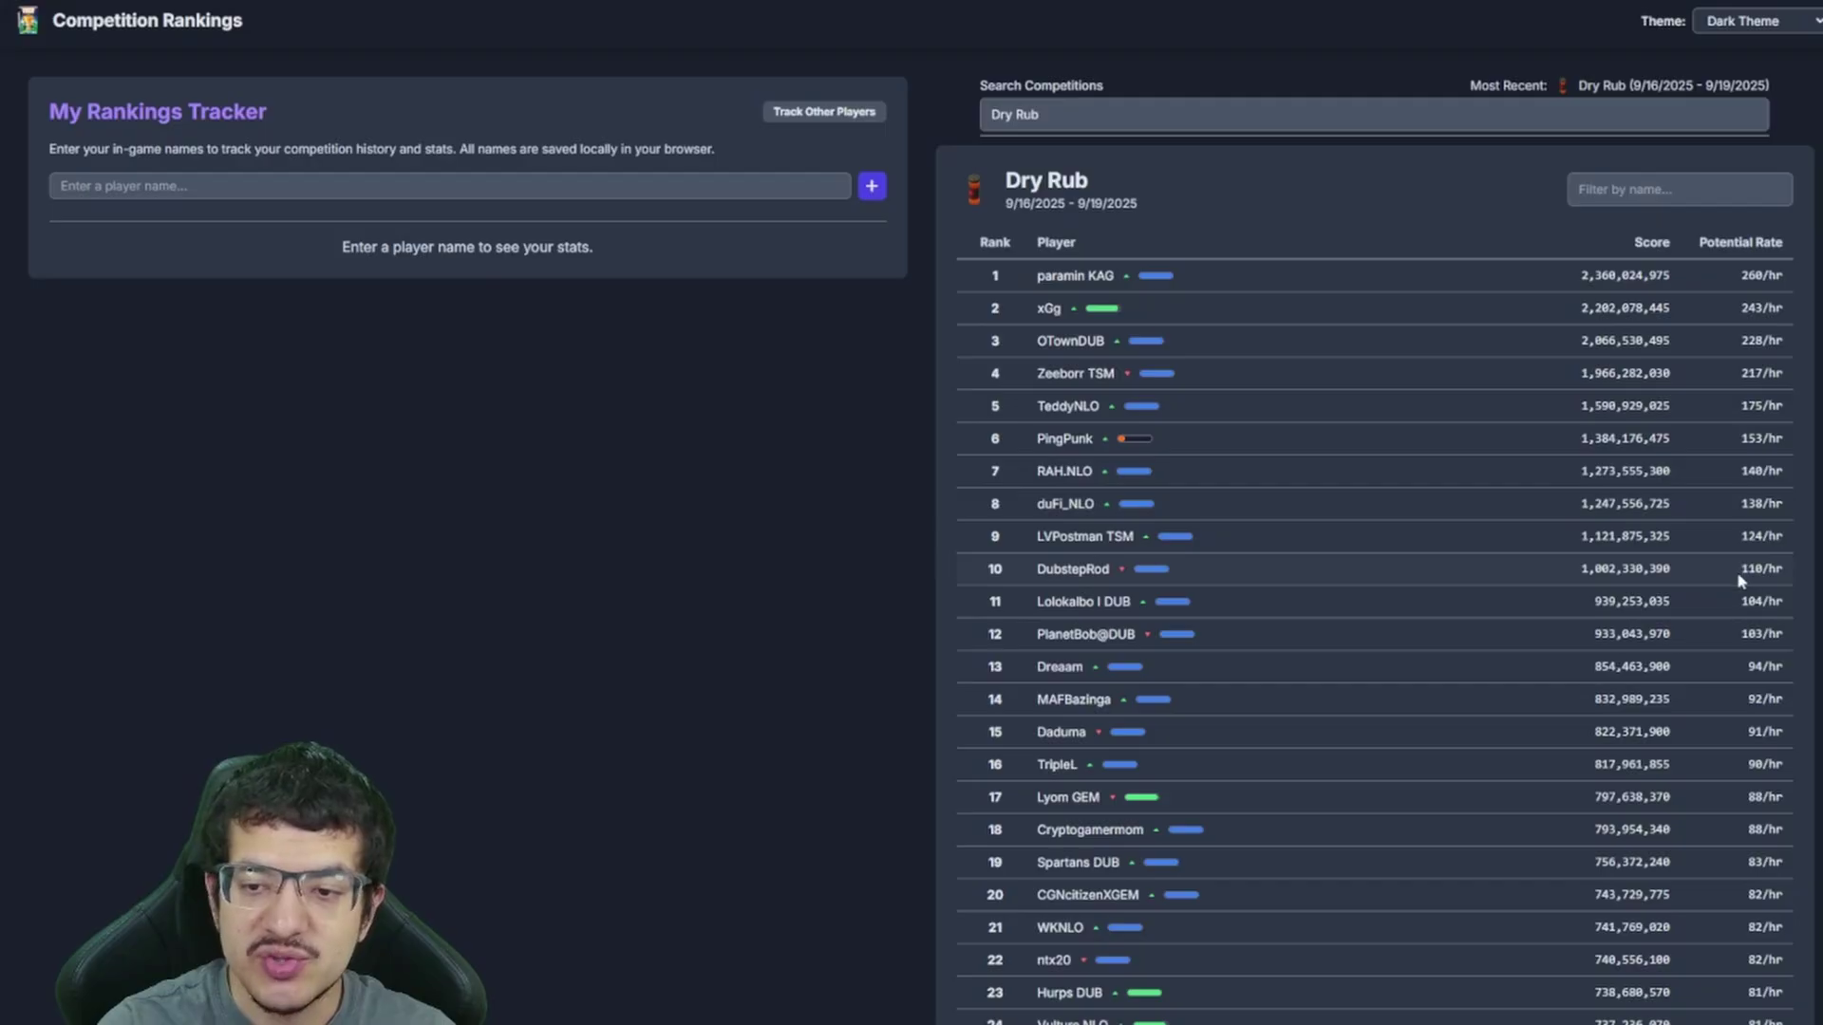
{"action": "left_click_drag", "start_coordinate": [1742, 570], "coordinate": [1793, 573]}
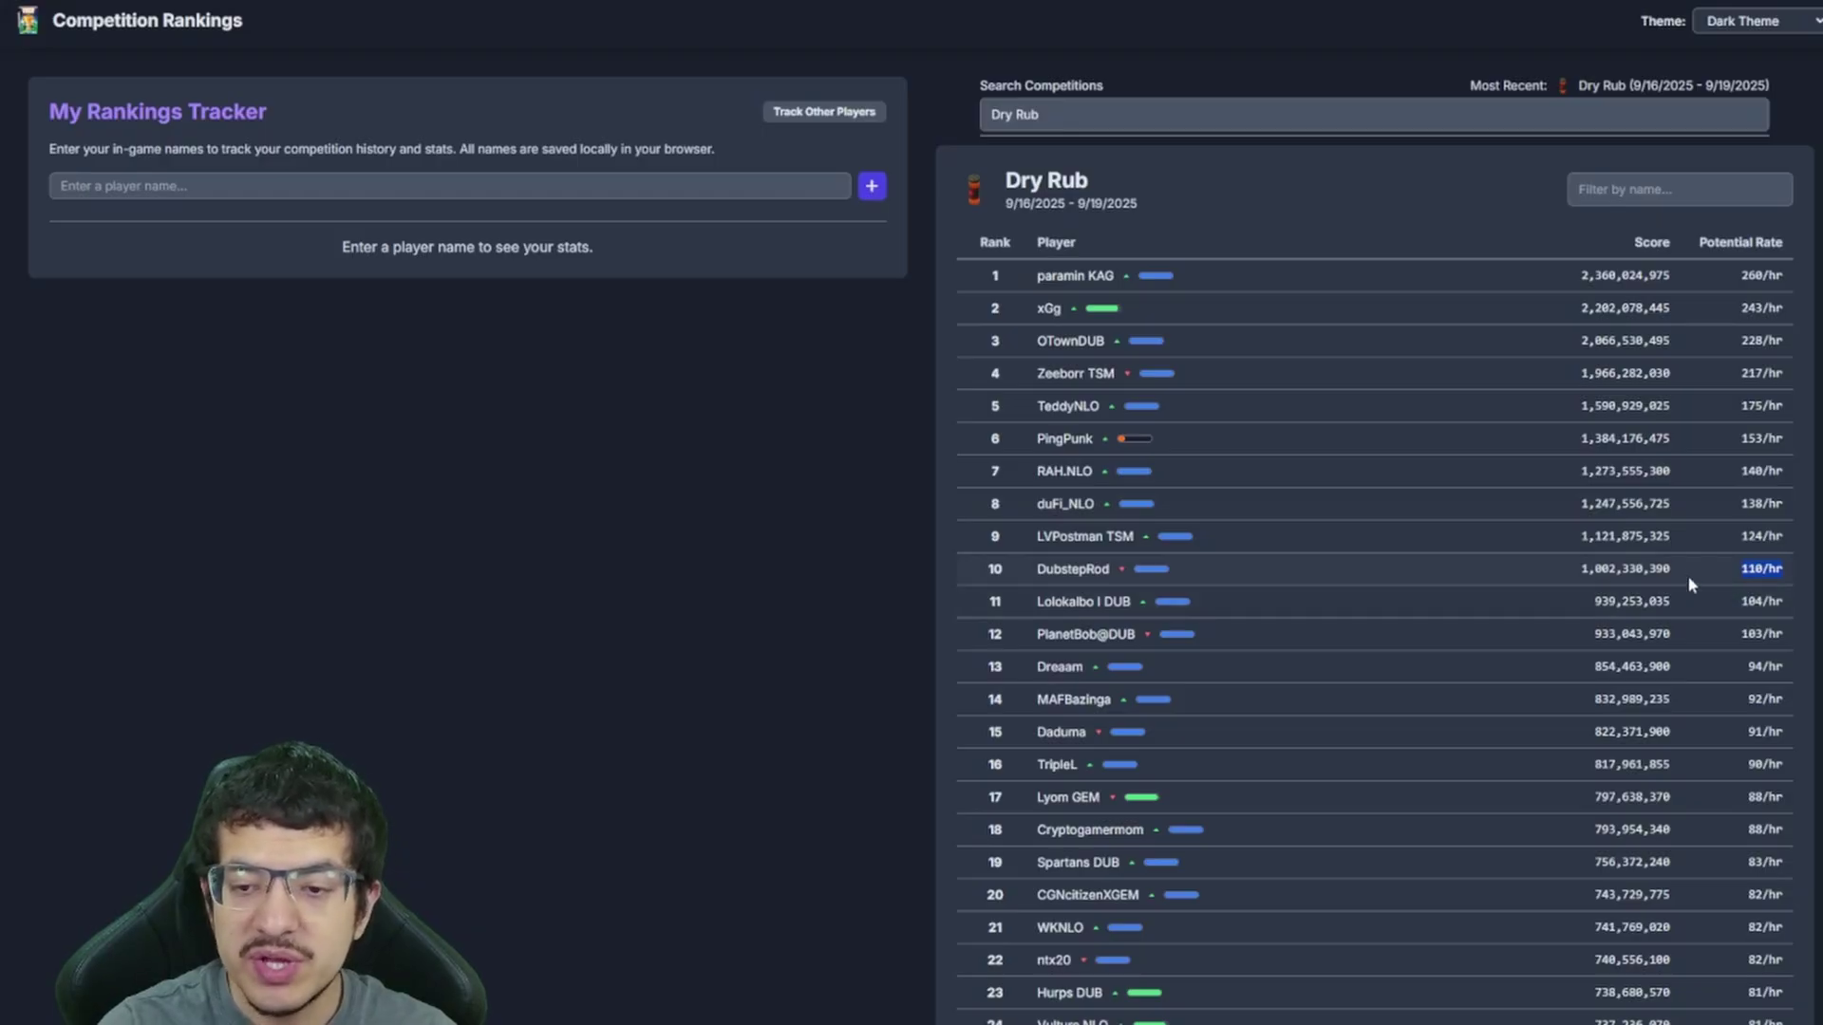
{"action": "left_click_drag", "start_coordinate": [1686, 571], "coordinate": [1571, 572]}
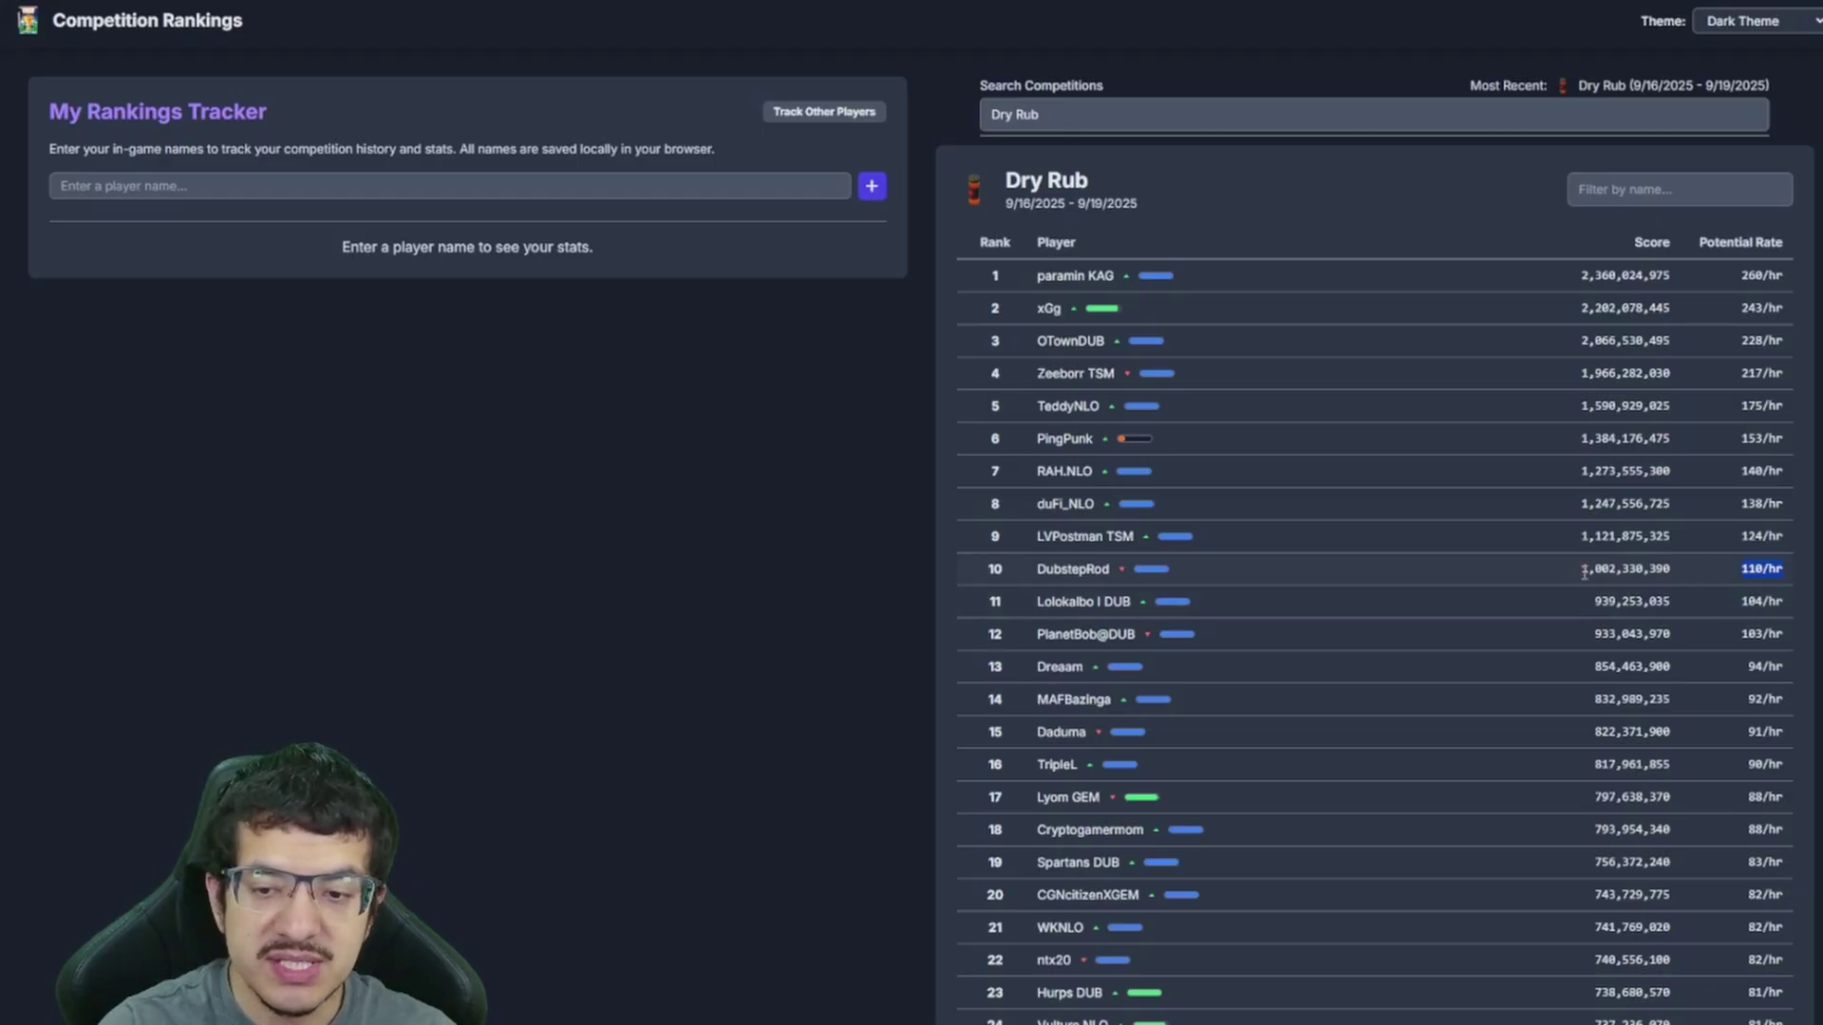
{"action": "left_click", "coordinate": [1684, 576]}
{"action": "left_click_drag", "start_coordinate": [1771, 569], "coordinate": [1797, 576]}
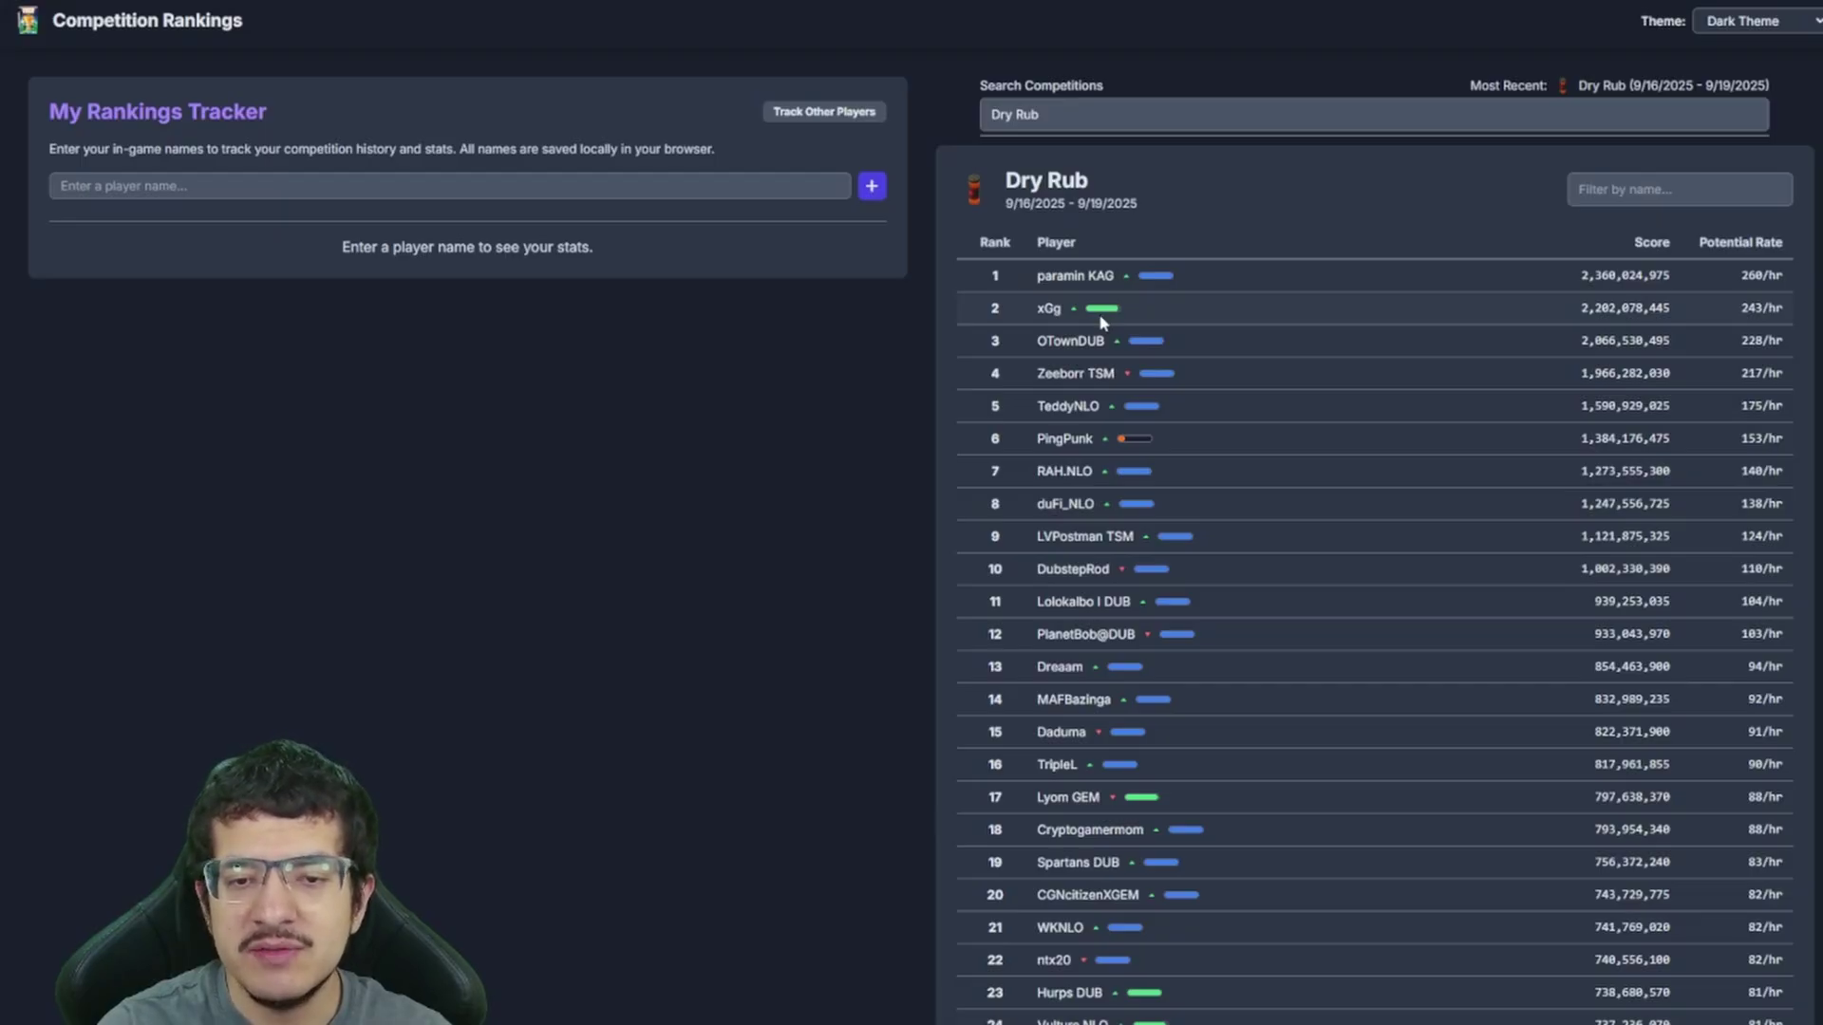
Look through the Dry Rub leaderboard's player indicators, scores and potential rates down to rank 1200
{"action": "scroll", "coordinate": [1272, 438], "scroll_direction": "down", "scroll_amount": 8}
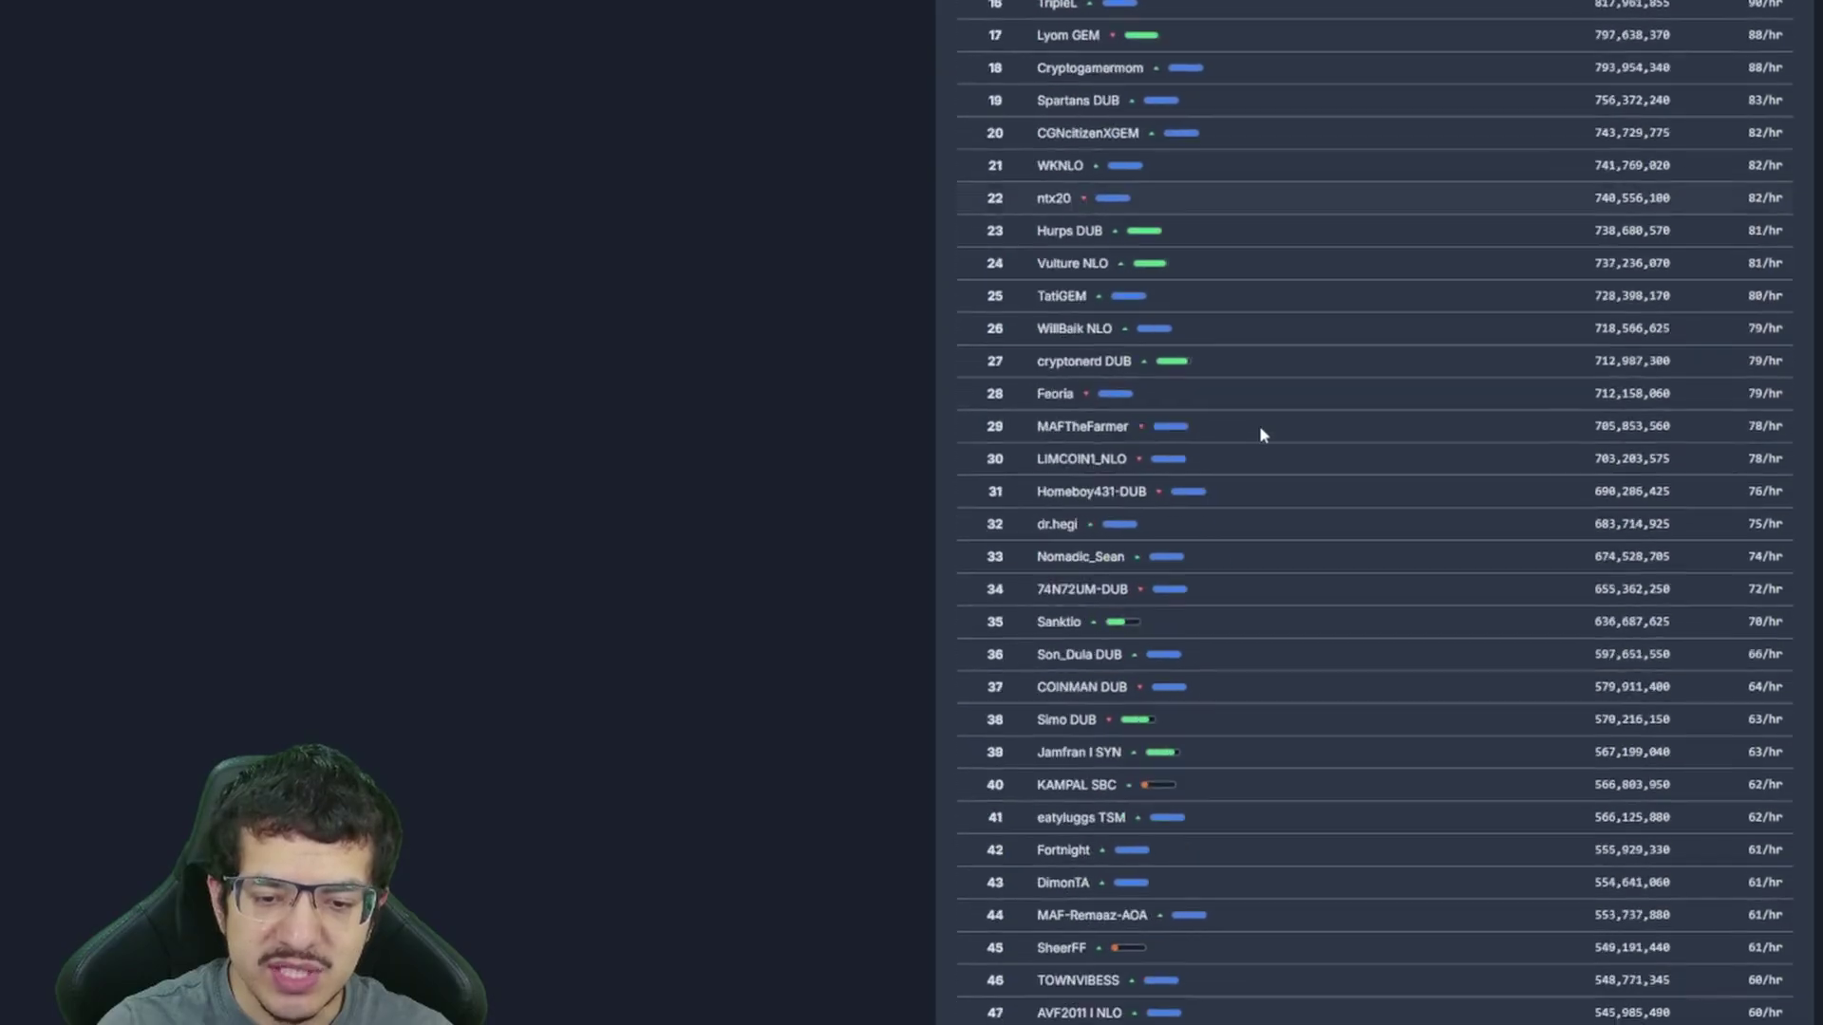
{"action": "scroll", "coordinate": [1261, 429], "scroll_direction": "down", "scroll_amount": 6}
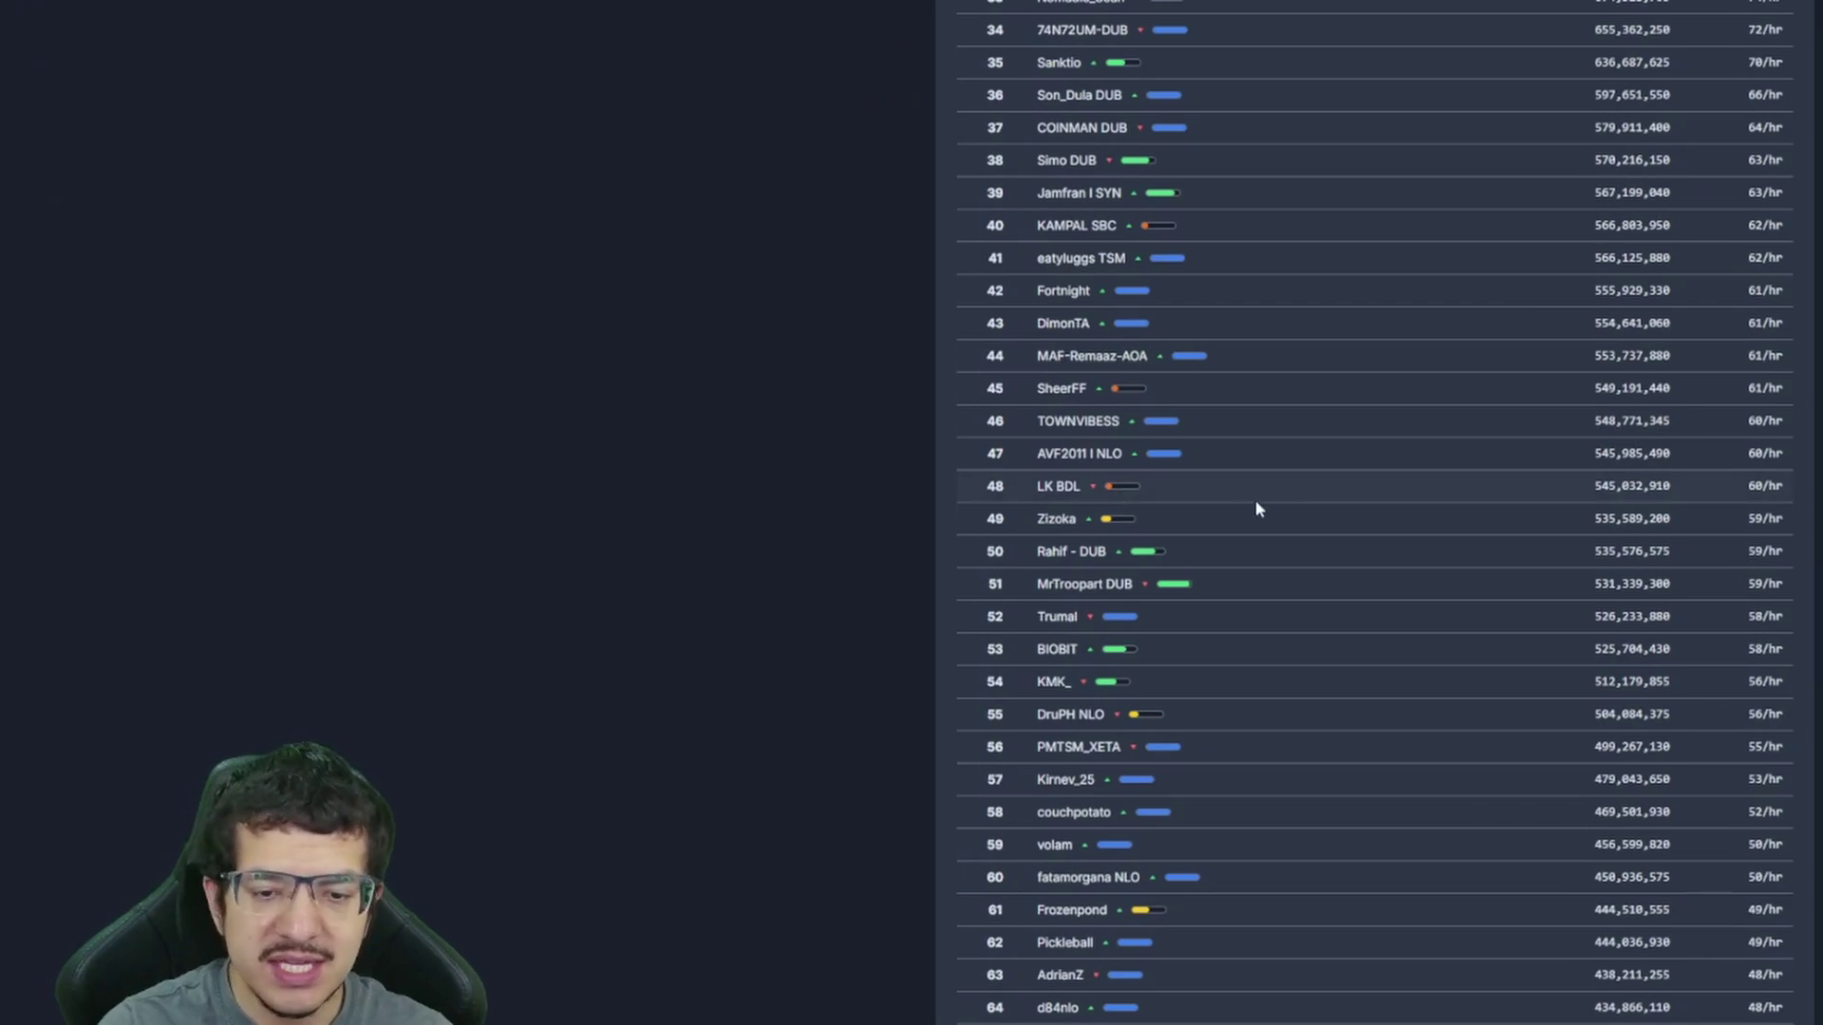
{"action": "scroll", "coordinate": [1255, 499], "scroll_direction": "down", "scroll_amount": 4}
{"action": "scroll", "coordinate": [1215, 613], "scroll_direction": "down", "scroll_amount": 10}
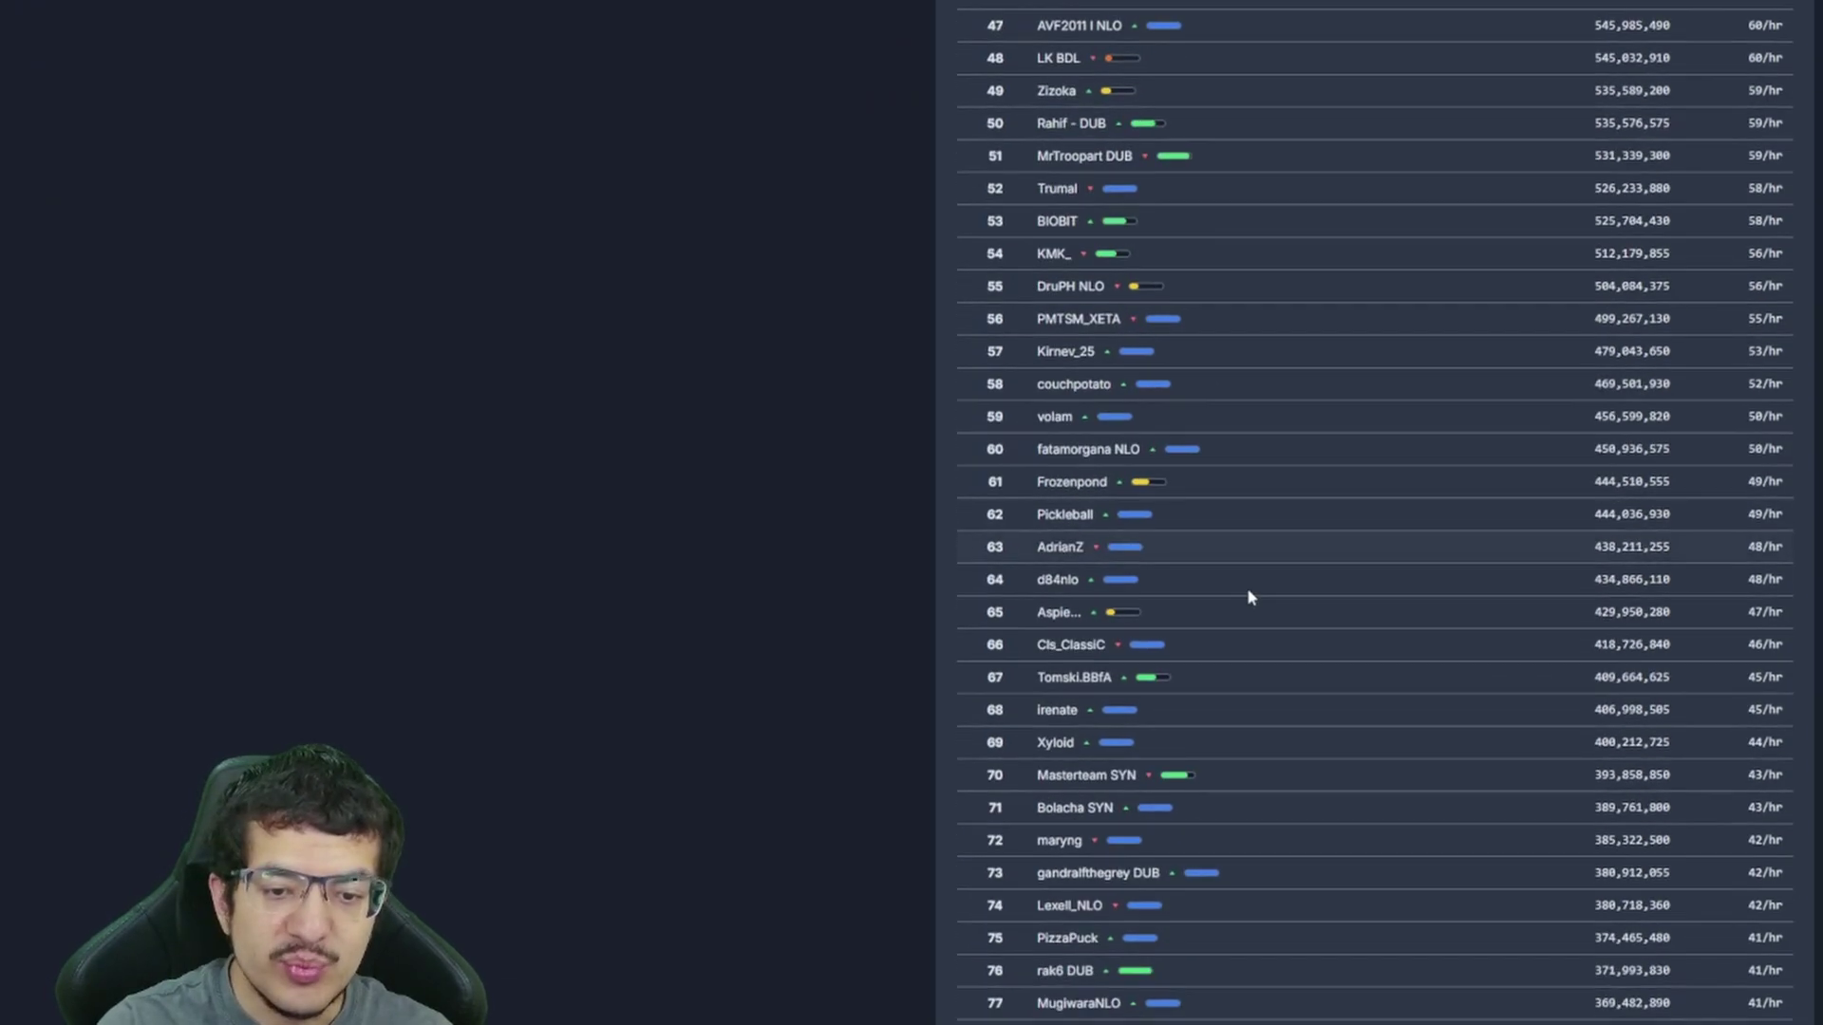
{"action": "scroll", "coordinate": [1287, 556], "scroll_direction": "down", "scroll_amount": 5}
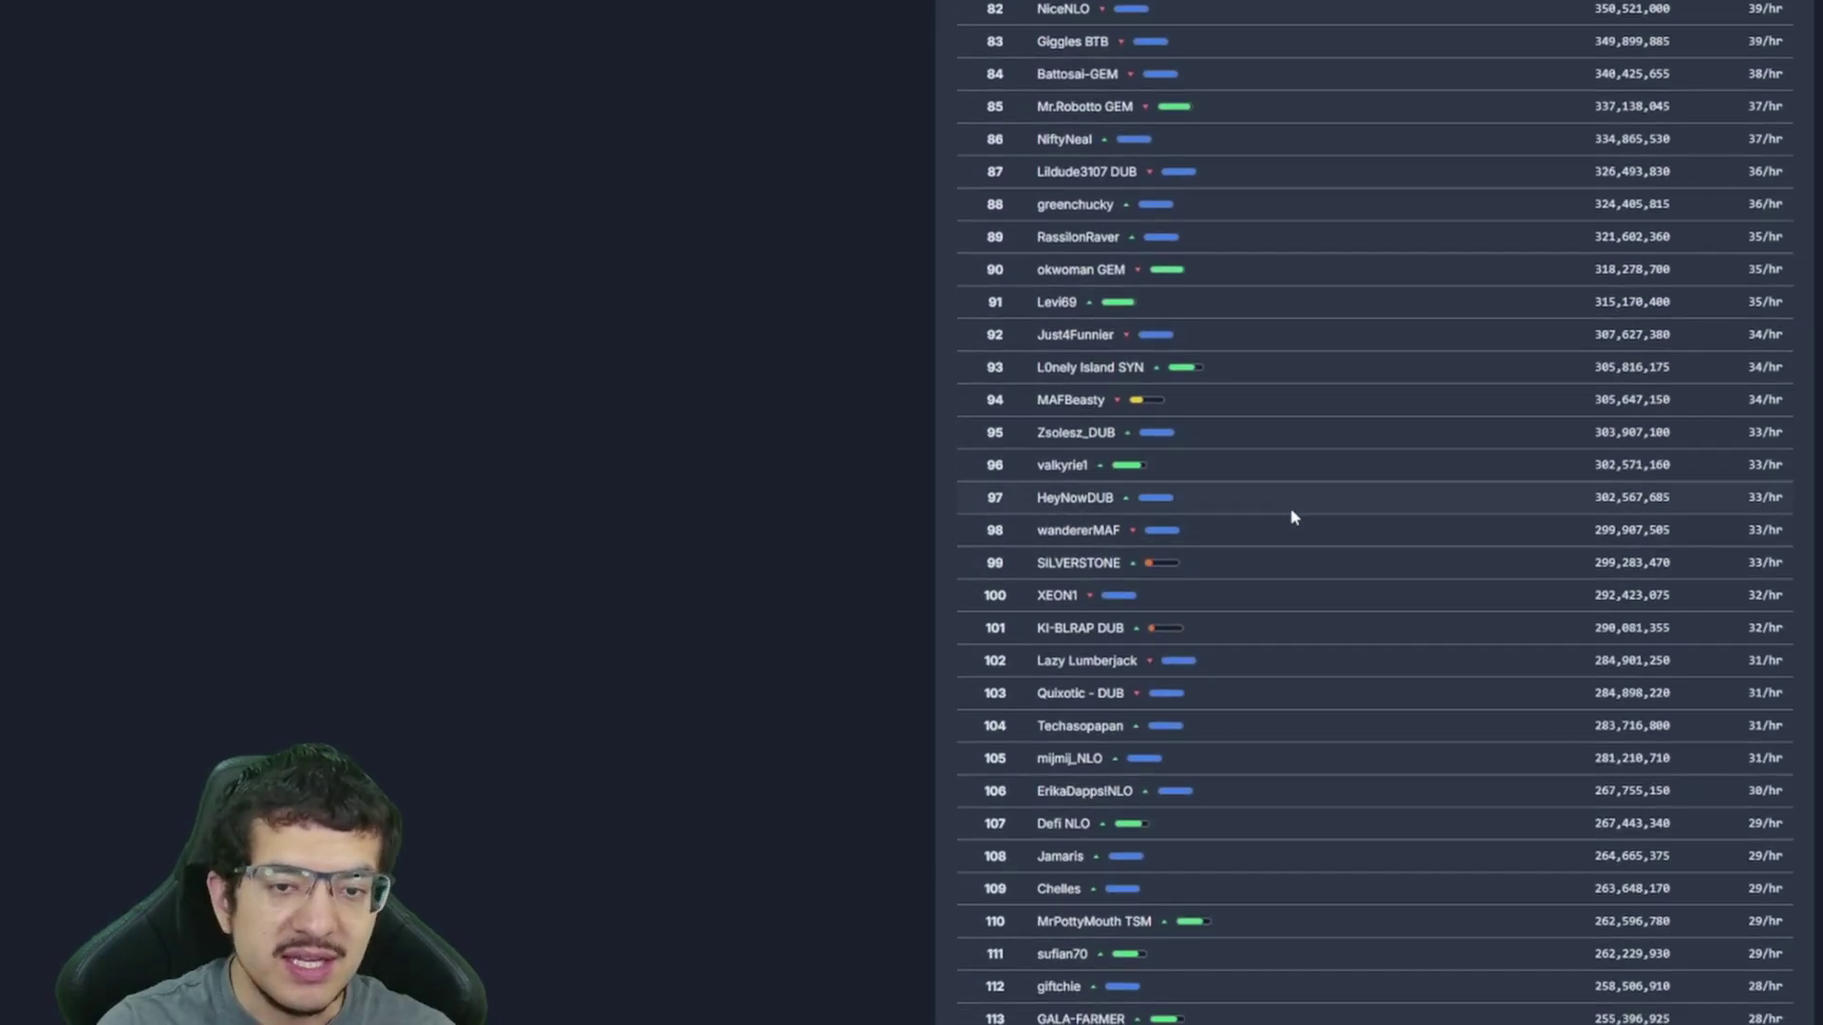
{"action": "scroll", "coordinate": [1280, 486], "scroll_direction": "down", "scroll_amount": 10}
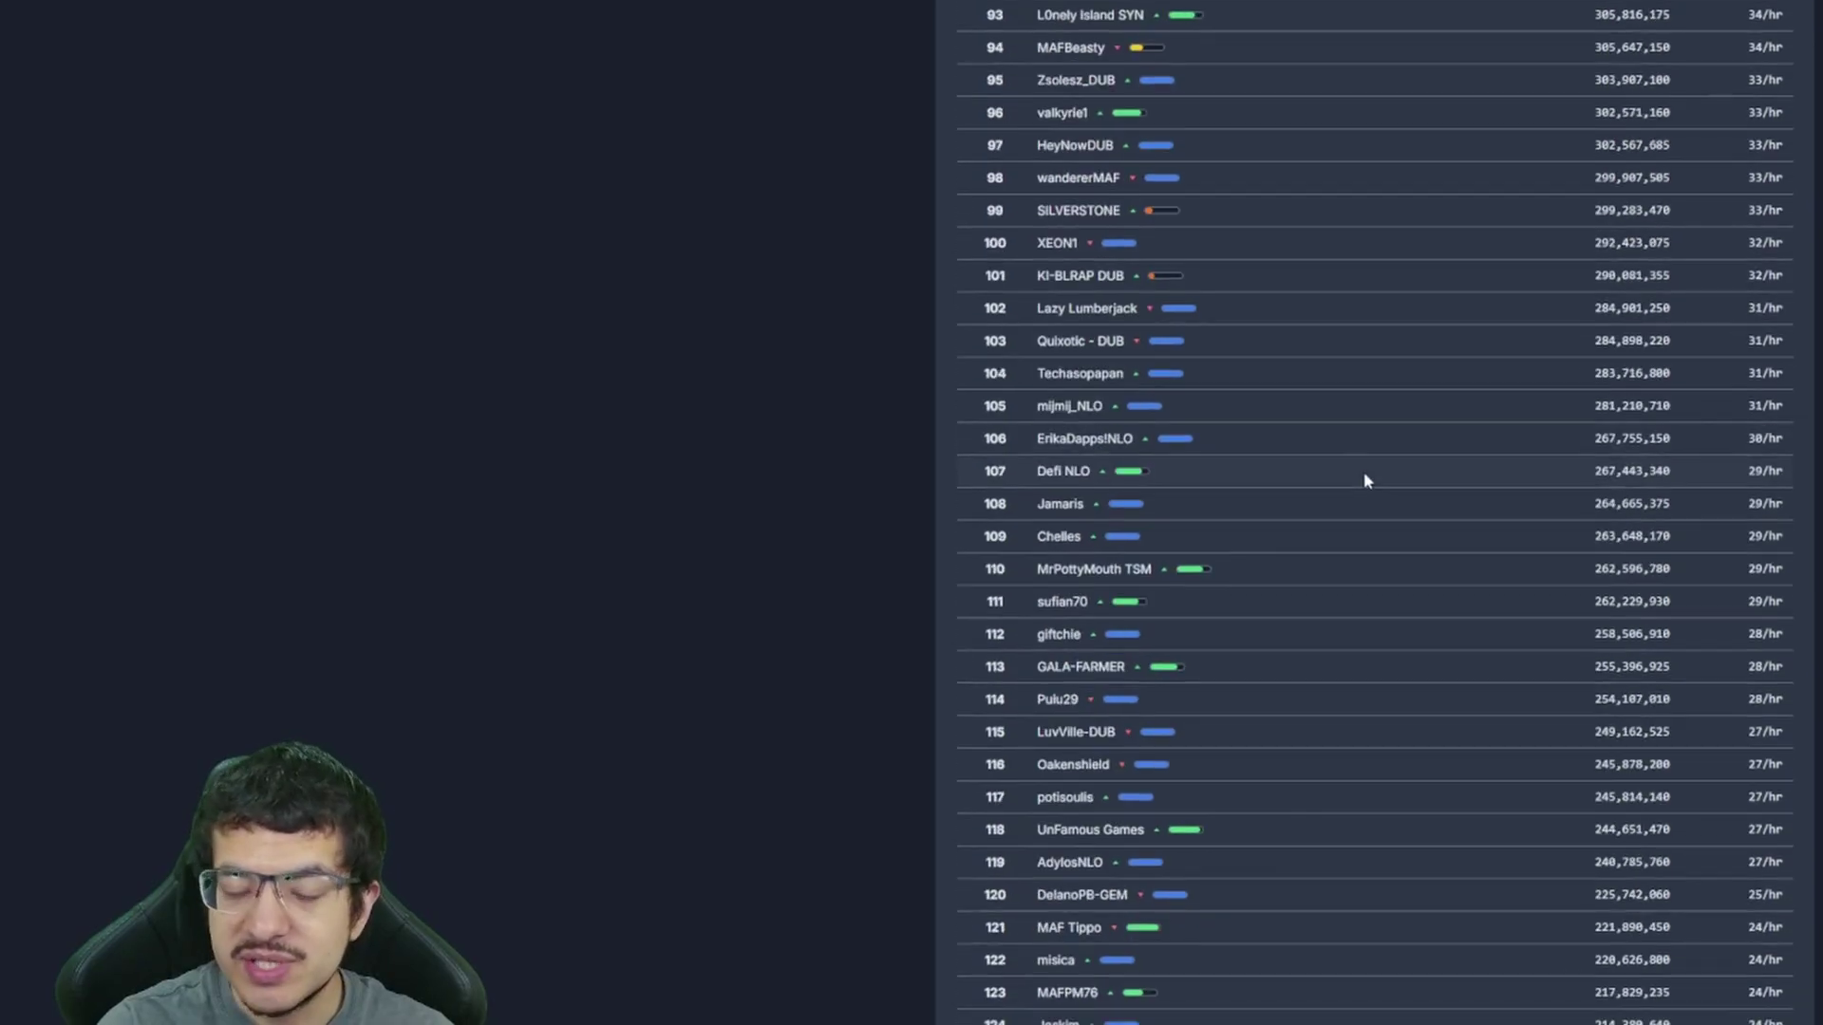
{"action": "scroll", "coordinate": [1456, 501], "scroll_direction": "down", "scroll_amount": 10}
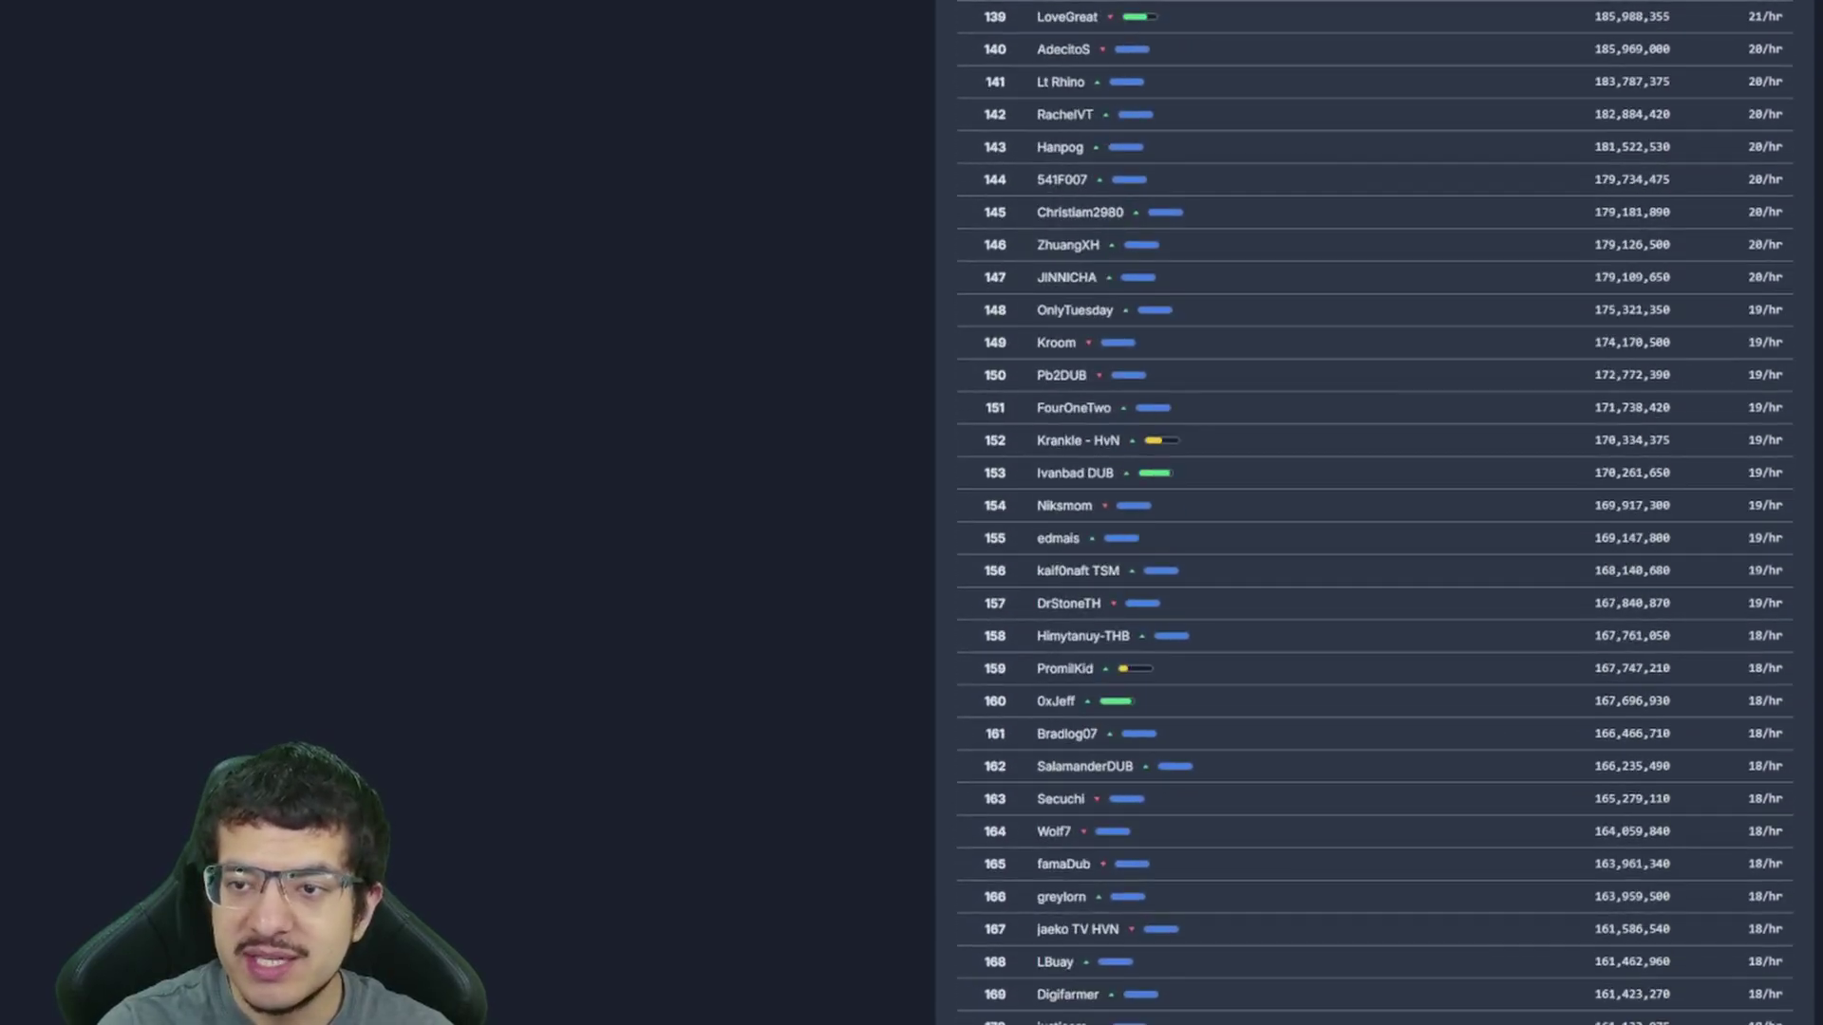
{"action": "scroll", "coordinate": [1810, 179], "scroll_direction": "down", "scroll_amount": 20}
{"action": "left_click_drag", "start_coordinate": [1810, 180], "coordinate": [1771, 993]}
{"action": "scroll", "coordinate": [1523, 721], "scroll_direction": "down", "scroll_amount": 20}
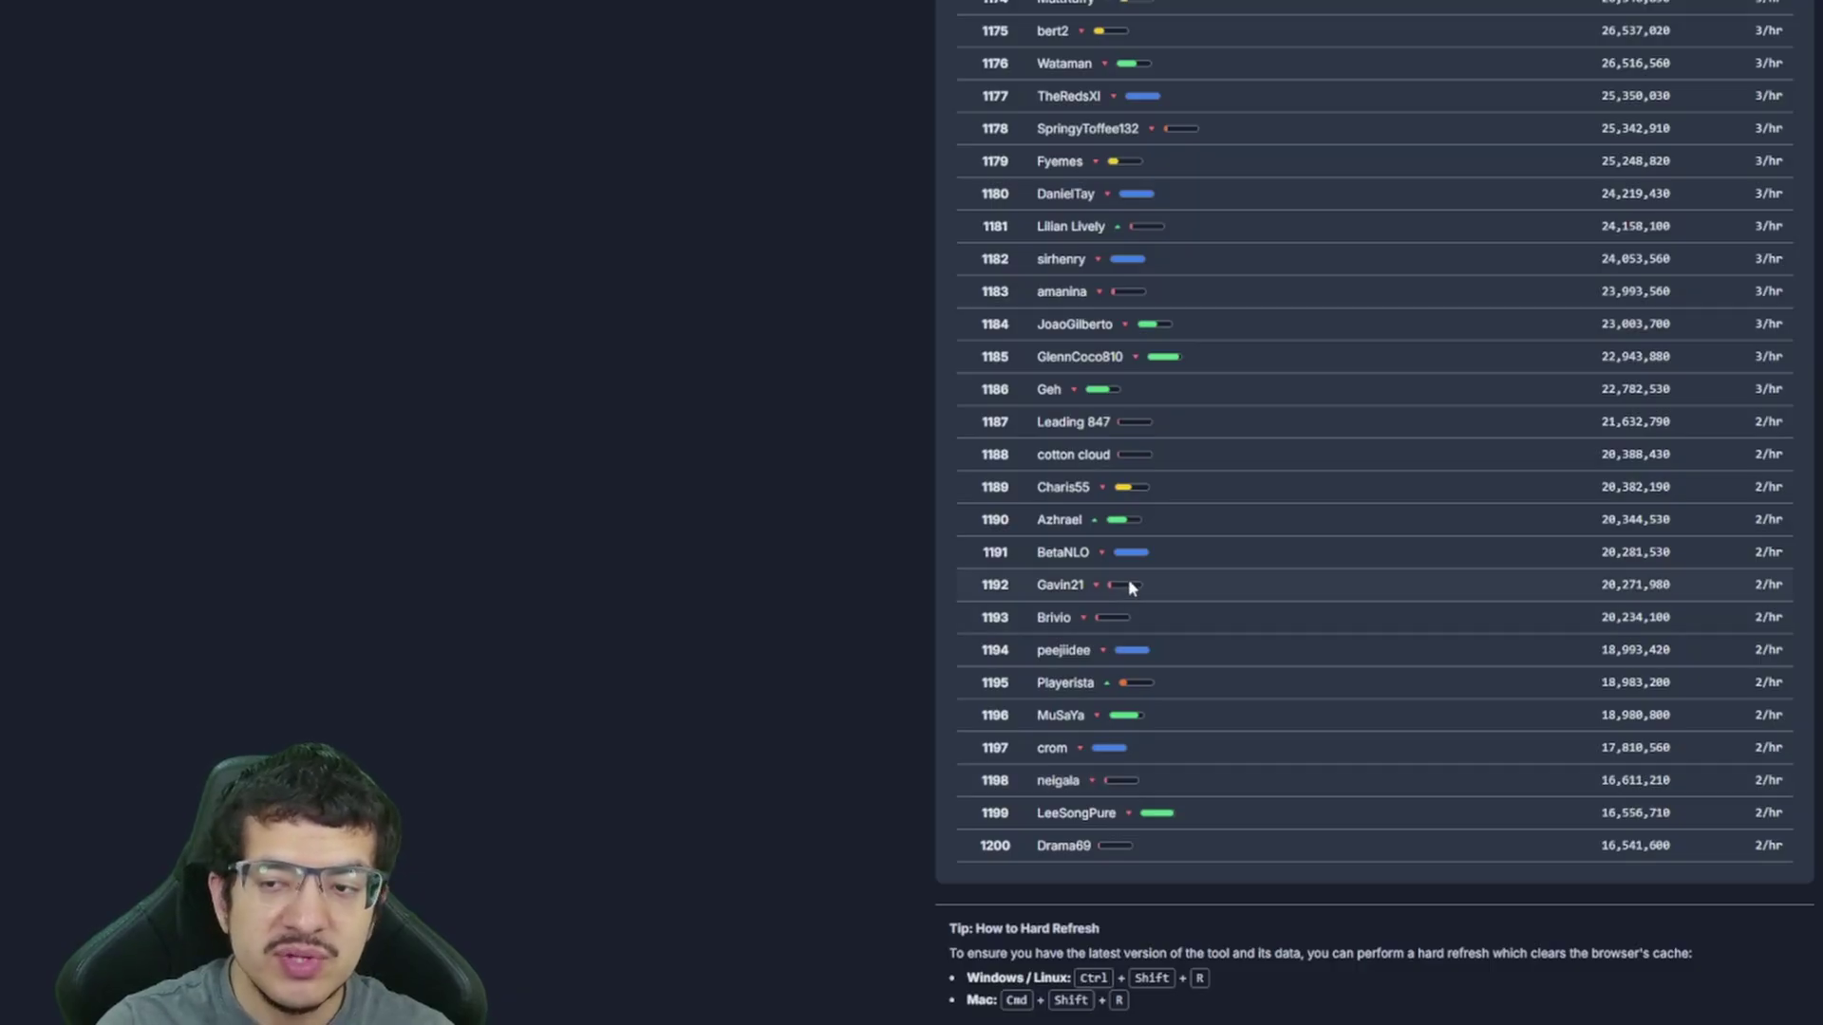
Review the lowest-ranked players' indicators and scores and return to the highest-ranked players of the leaderboard
{"action": "scroll", "coordinate": [1130, 584], "scroll_direction": "up", "scroll_amount": 2}
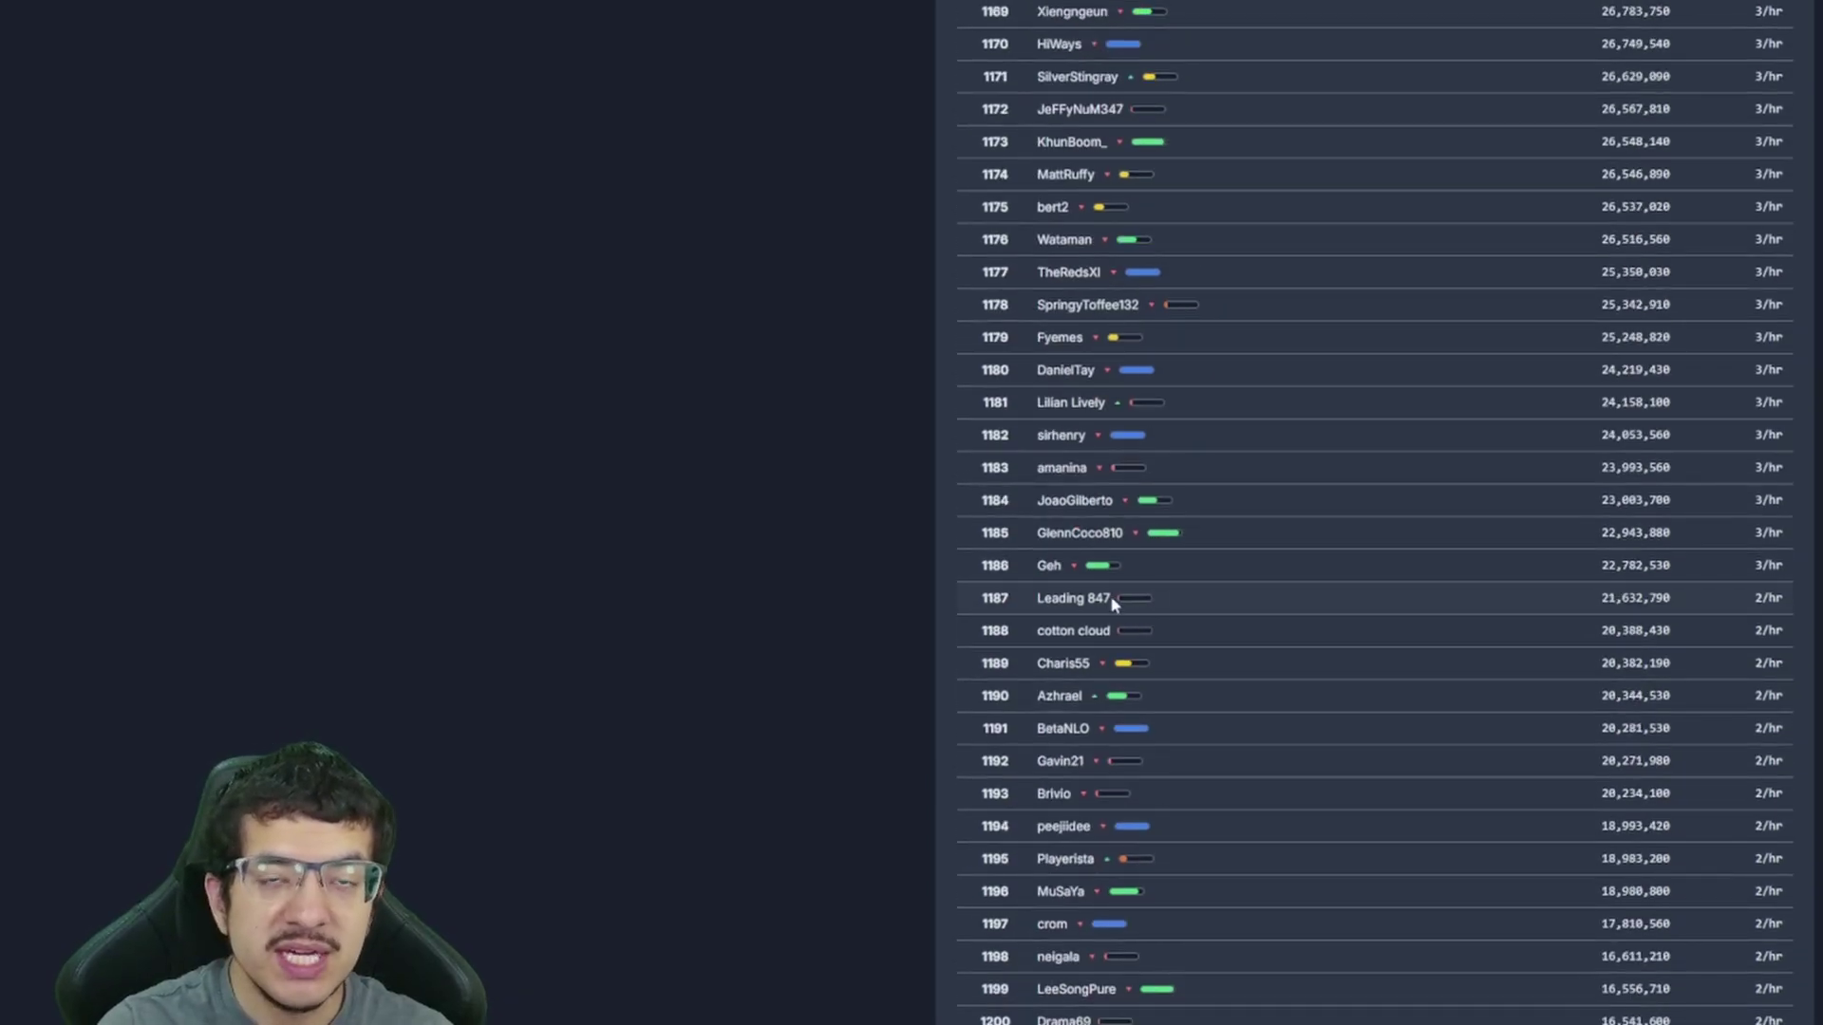
{"action": "scroll", "coordinate": [1177, 560], "scroll_direction": "up", "scroll_amount": 6}
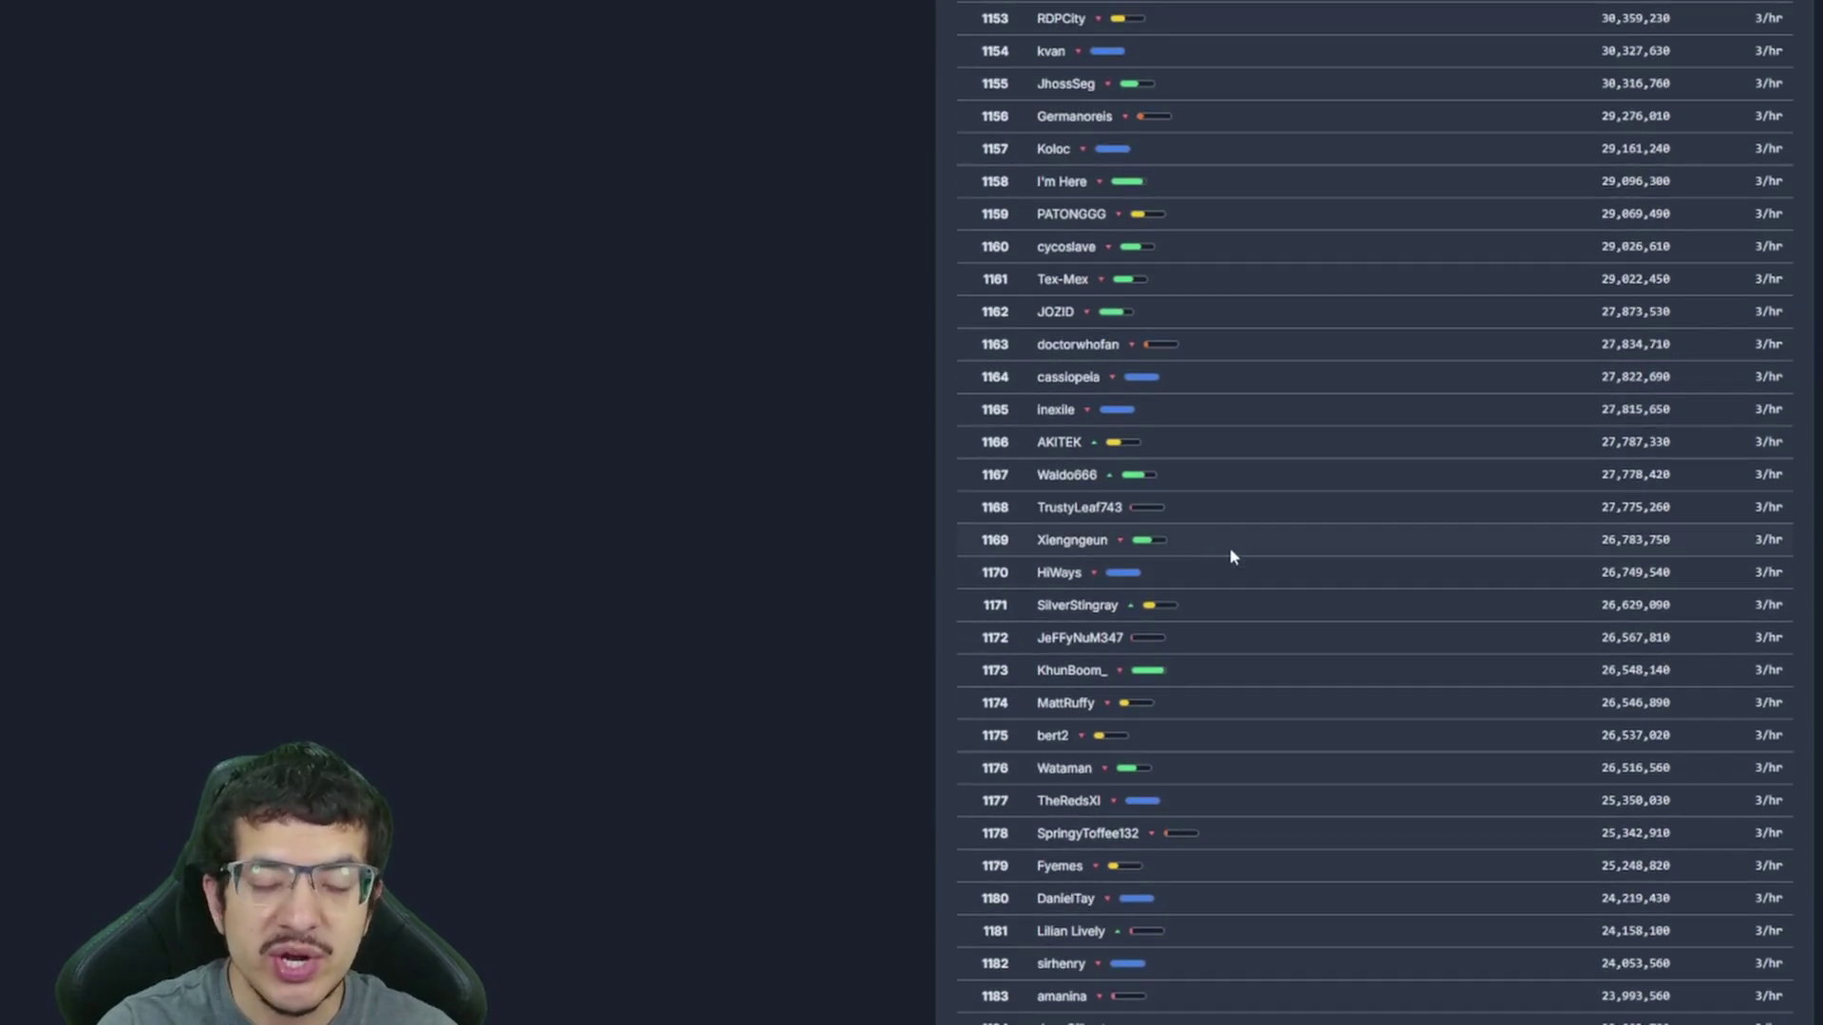
{"action": "scroll", "coordinate": [1234, 570], "scroll_direction": "up", "scroll_amount": 4}
{"action": "scroll", "coordinate": [1393, 568], "scroll_direction": "up", "scroll_amount": 7}
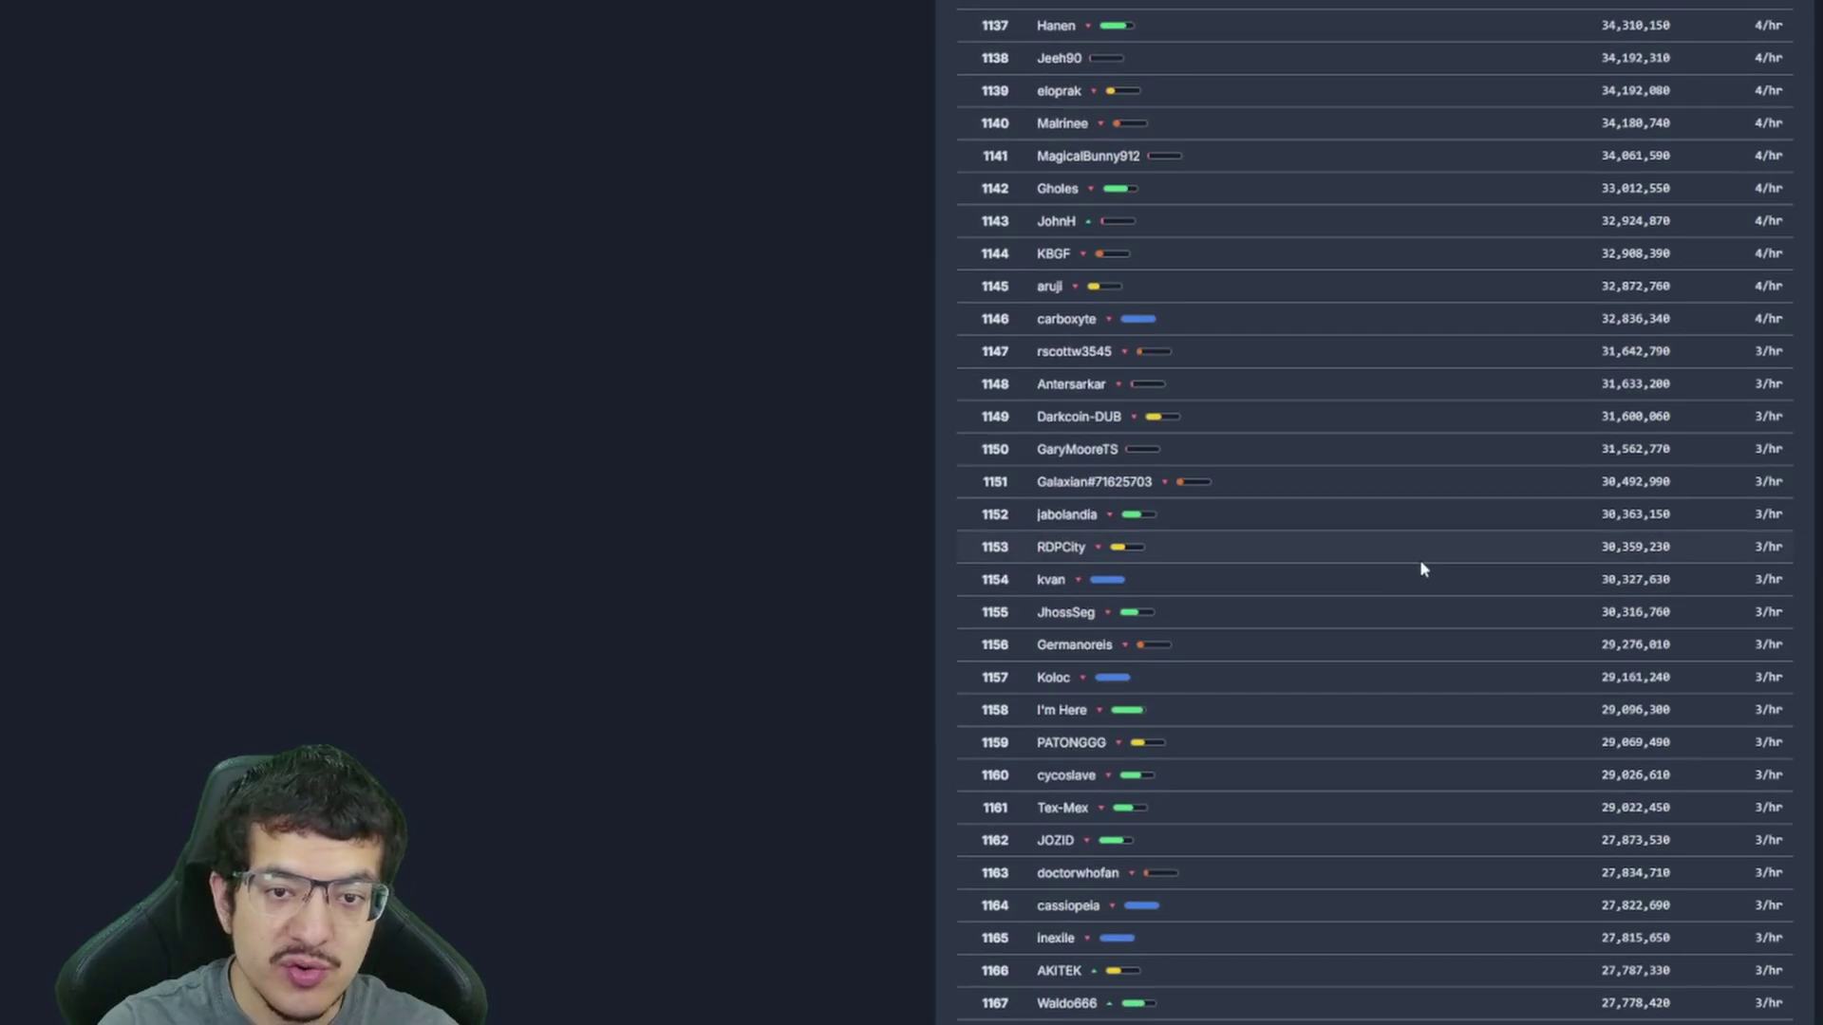
{"action": "scroll", "coordinate": [1587, 589], "scroll_direction": "up", "scroll_amount": 6}
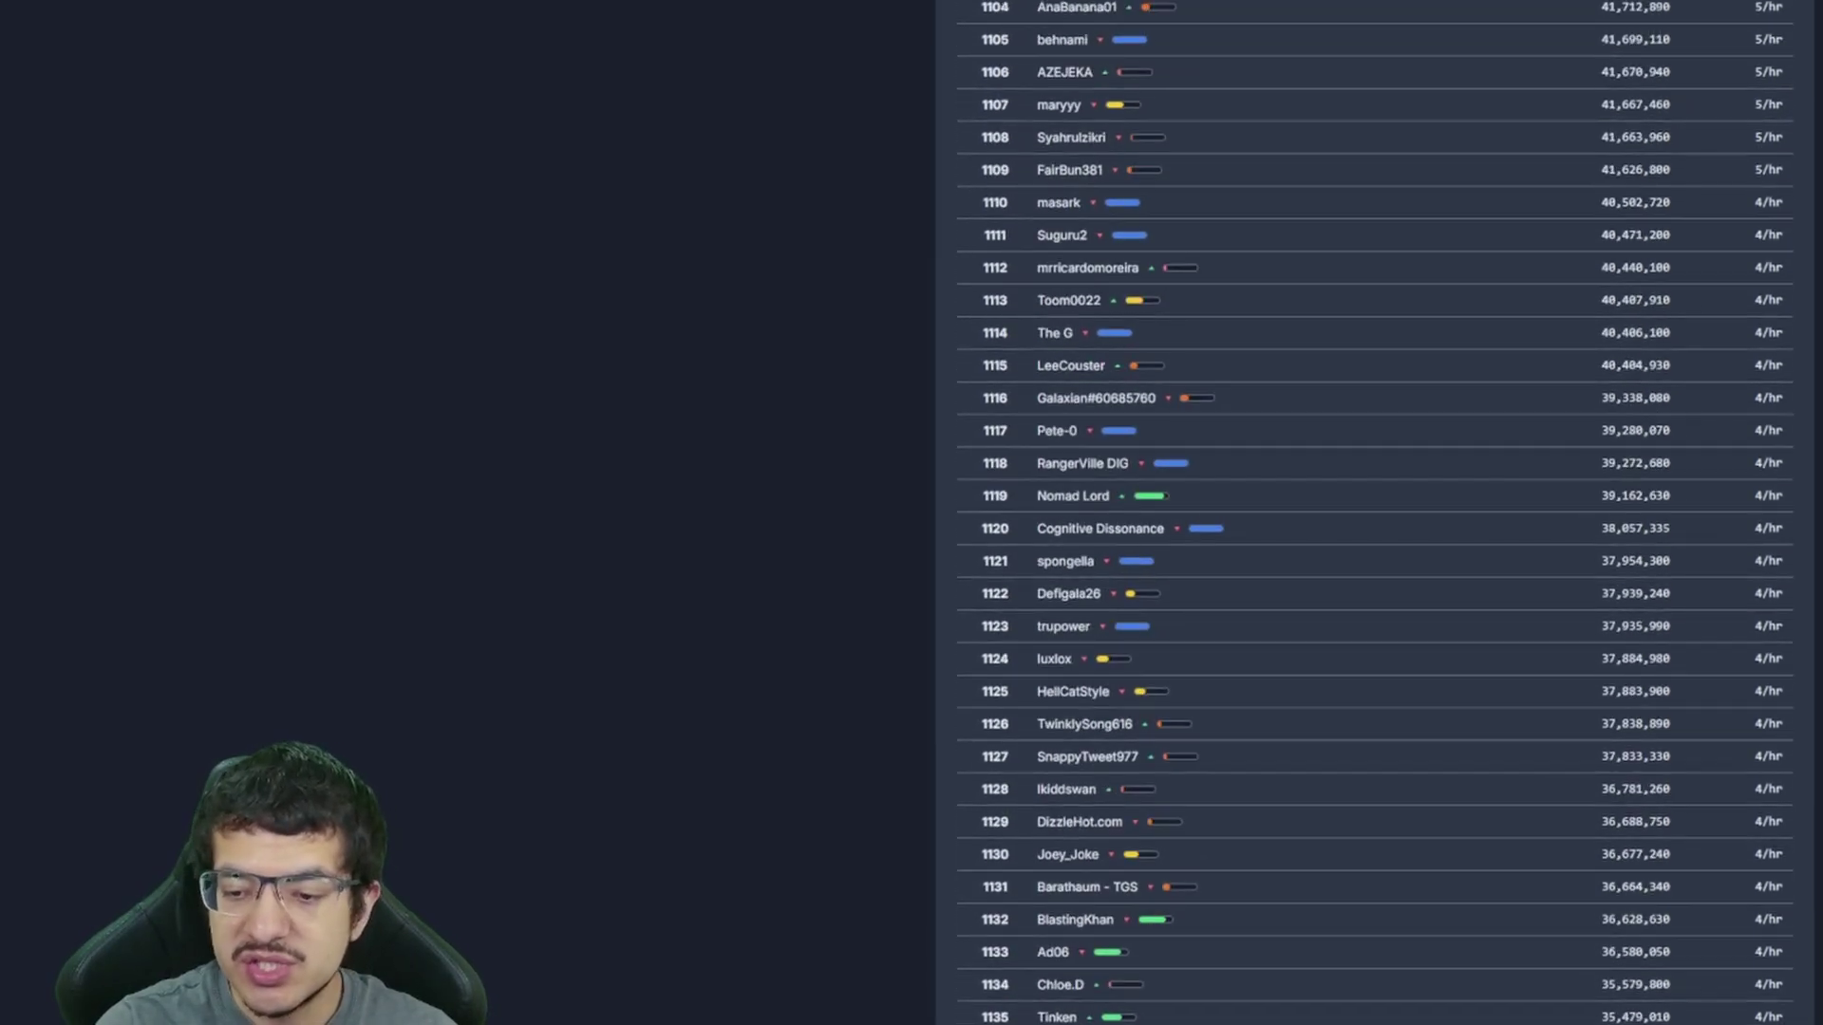
{"action": "left_click_drag", "start_coordinate": [1814, 936], "coordinate": [1808, 9]}
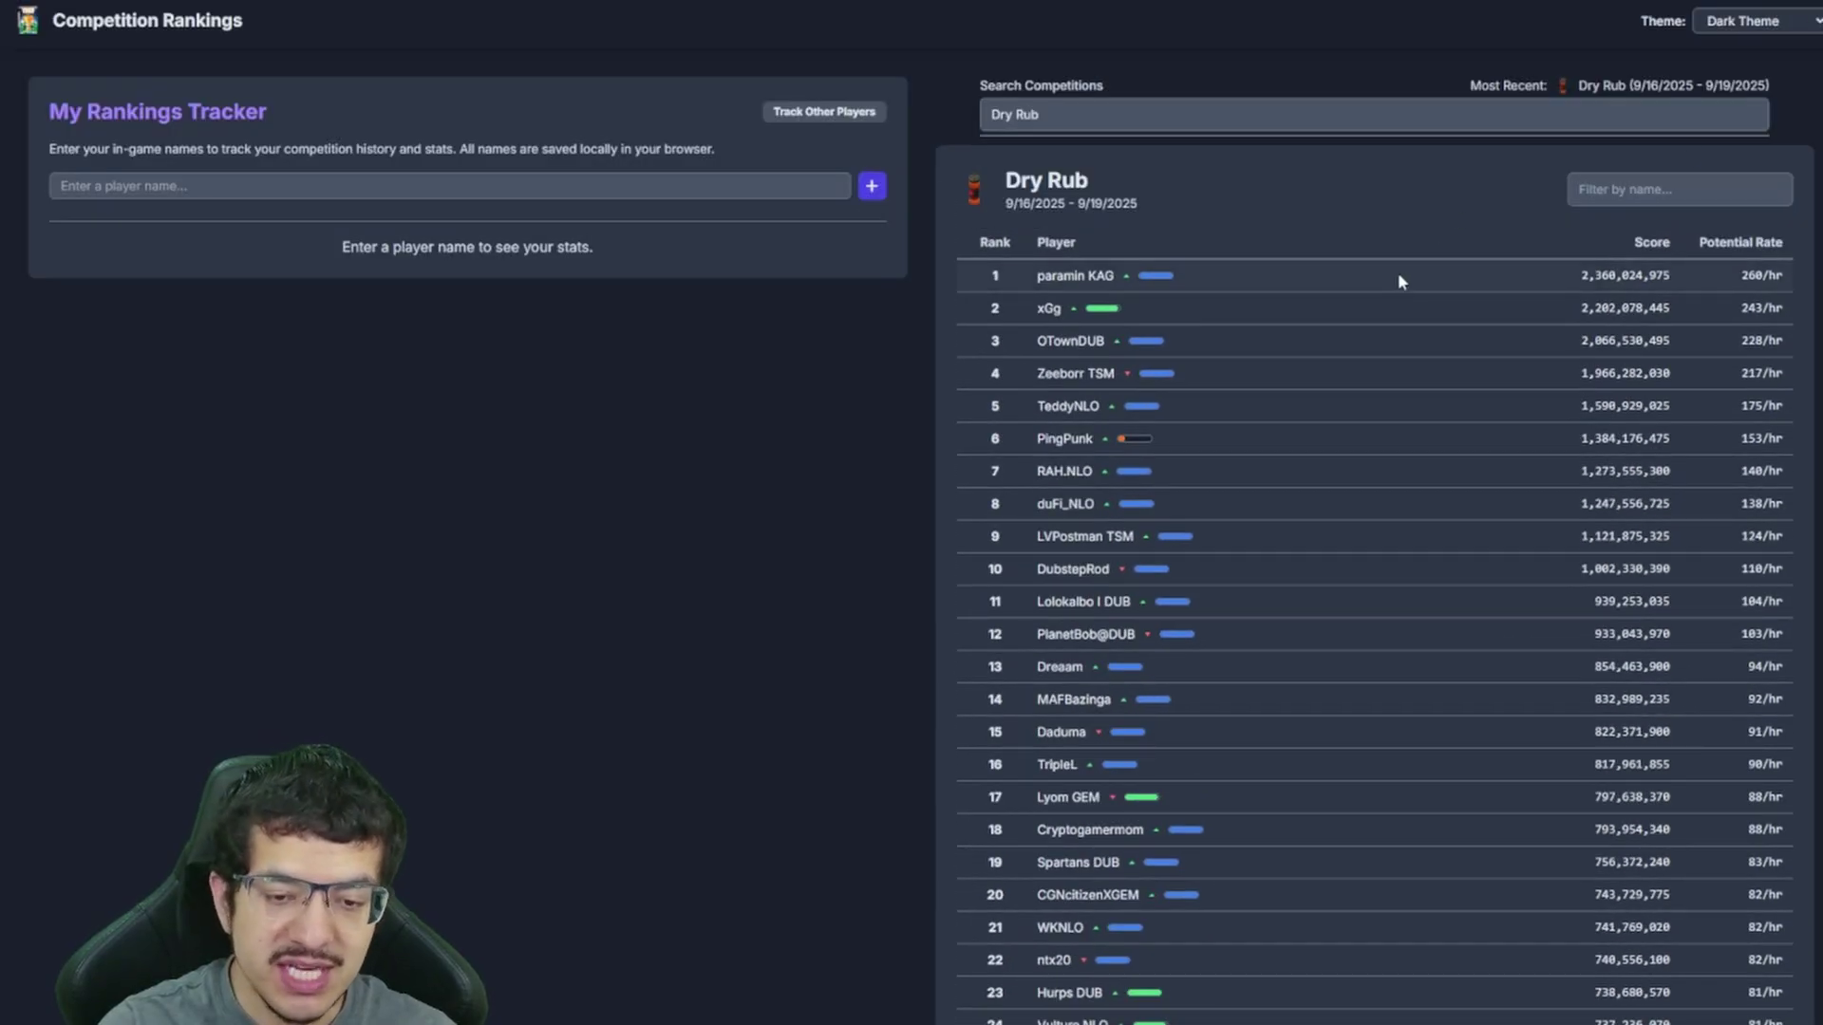
{"action": "scroll", "coordinate": [1193, 399], "scroll_direction": "down", "scroll_amount": 2}
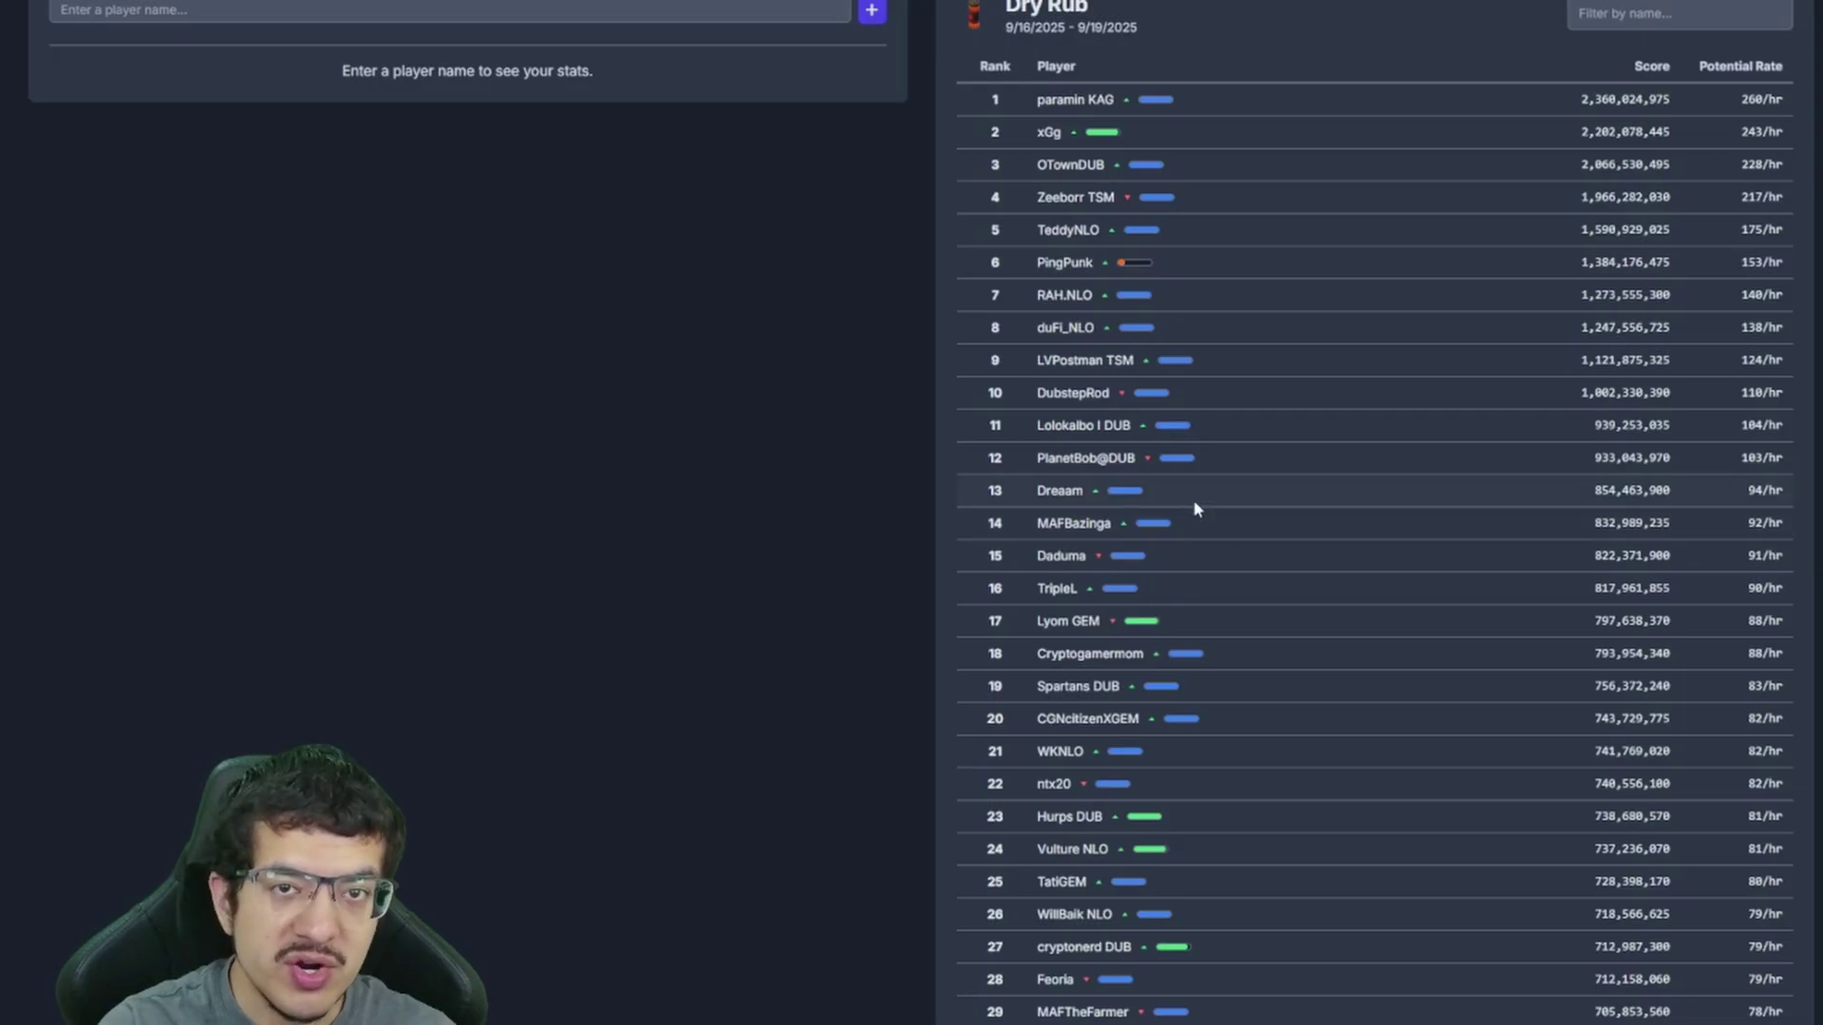
{"action": "scroll", "coordinate": [1193, 500], "scroll_direction": "up", "scroll_amount": 2}
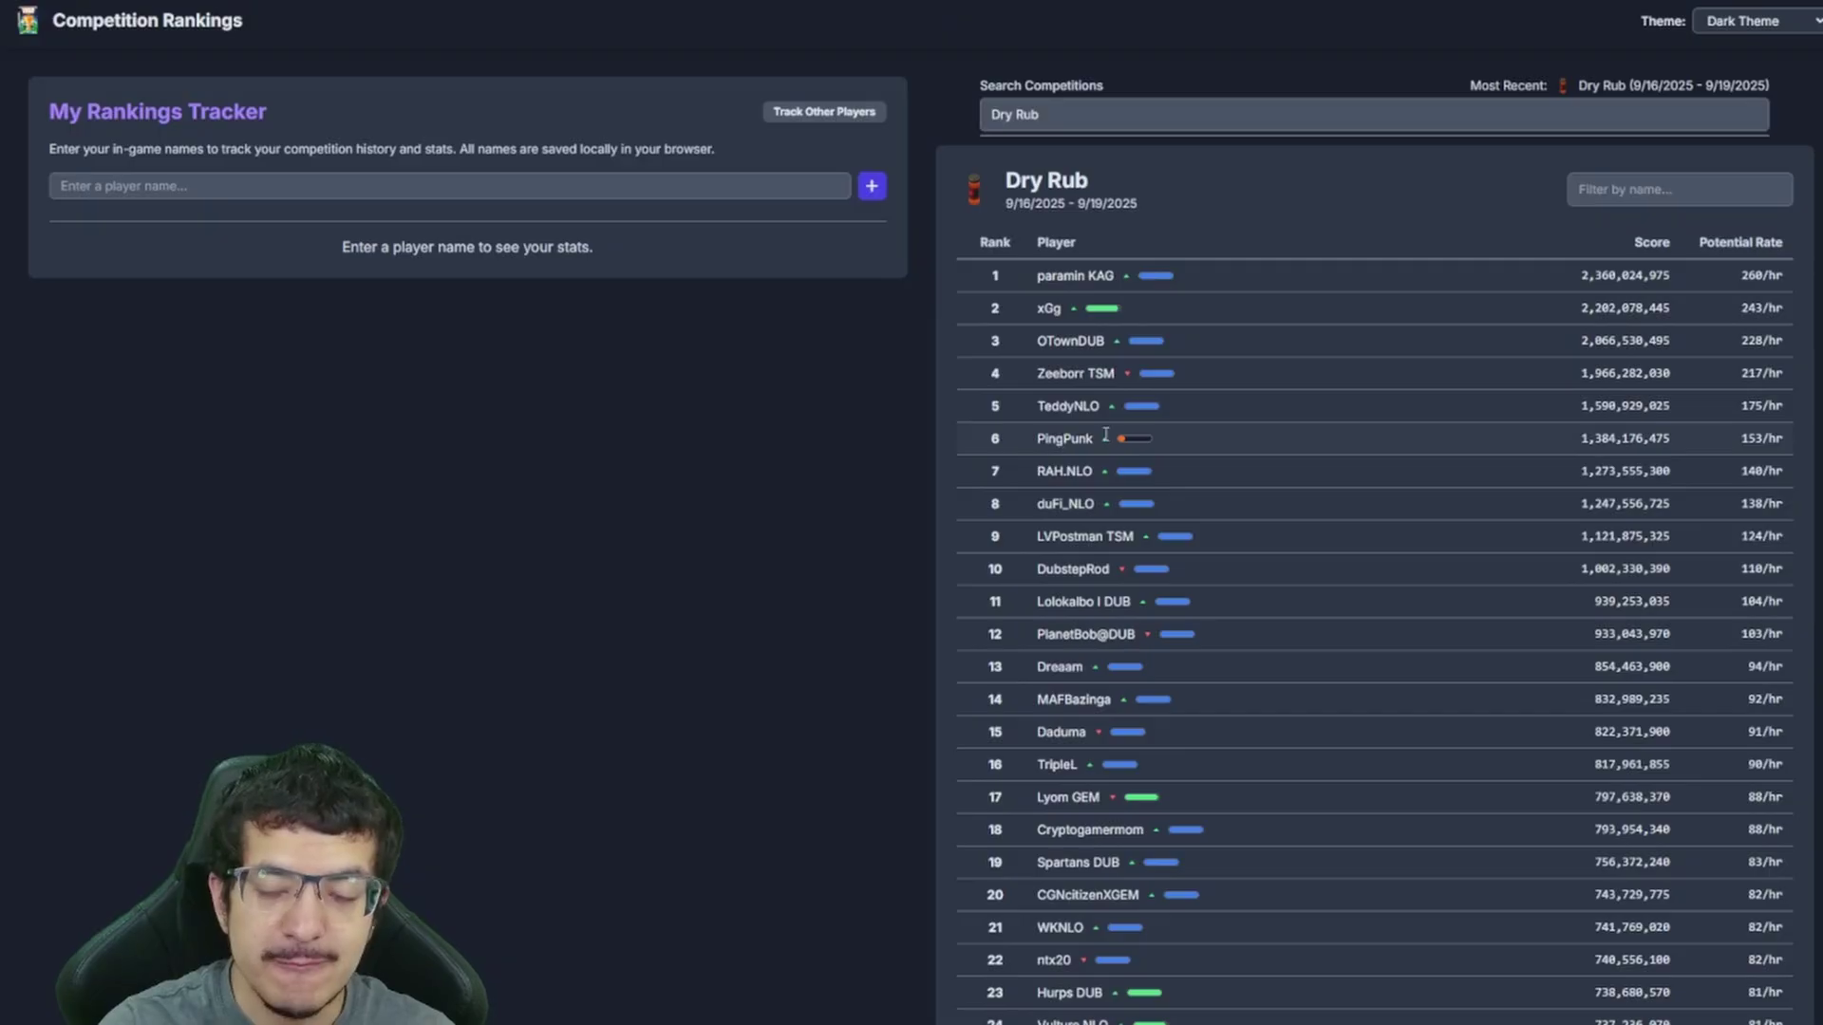
Filter the Dry Rub leaderboard by the name "DUB" and look through the matching players' ranks and scores
{"action": "triple_click", "coordinate": [1080, 111]}
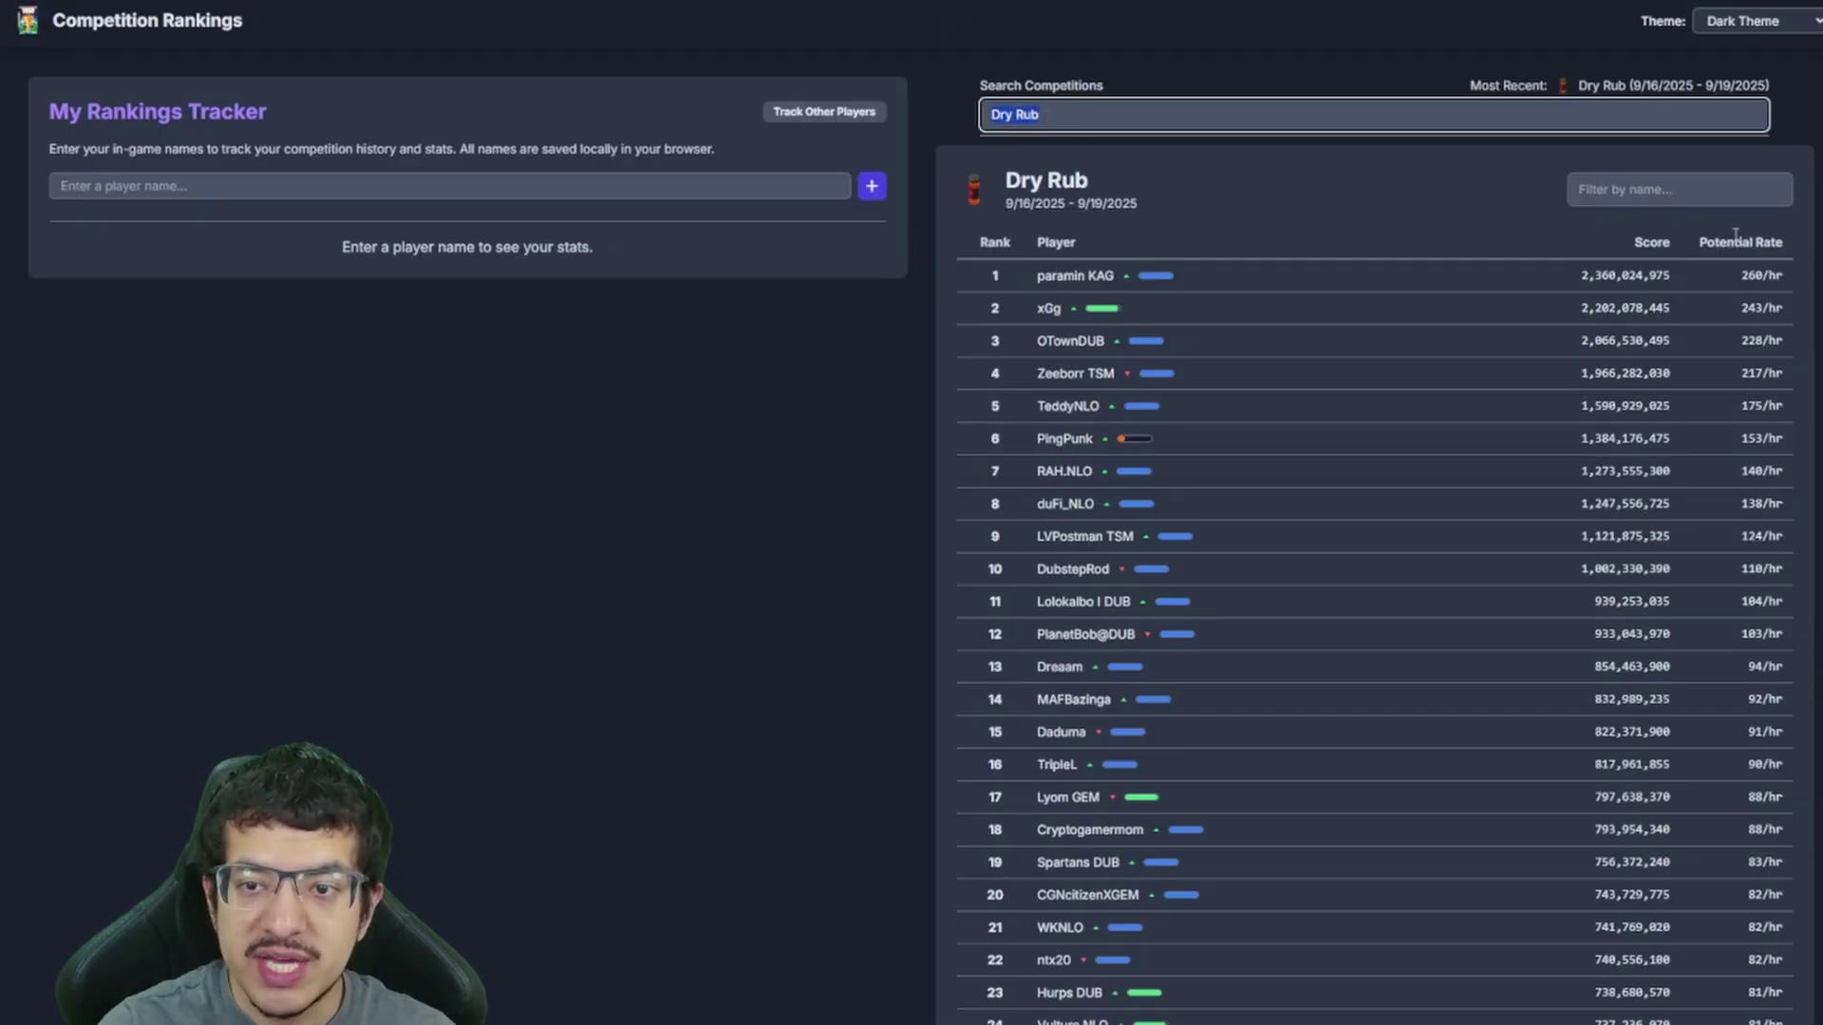
{"action": "left_click", "coordinate": [1675, 192]}
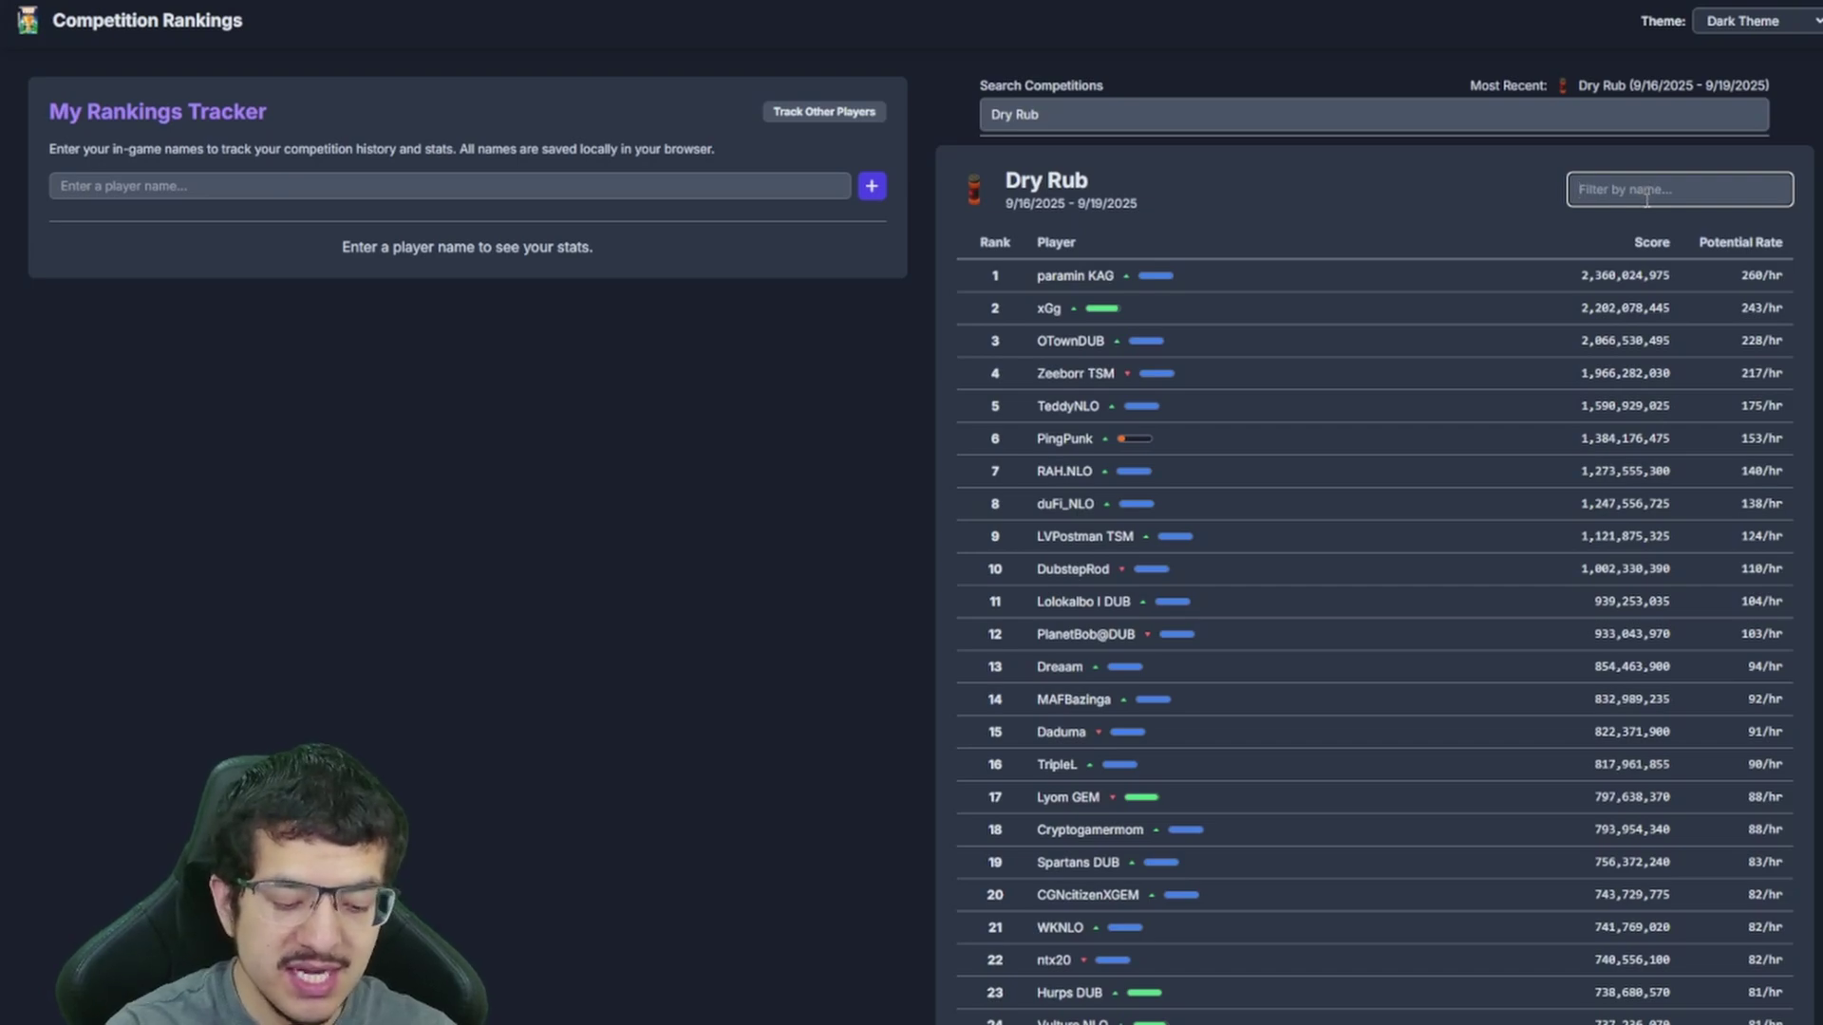
{"action": "type", "text": "DUB"}
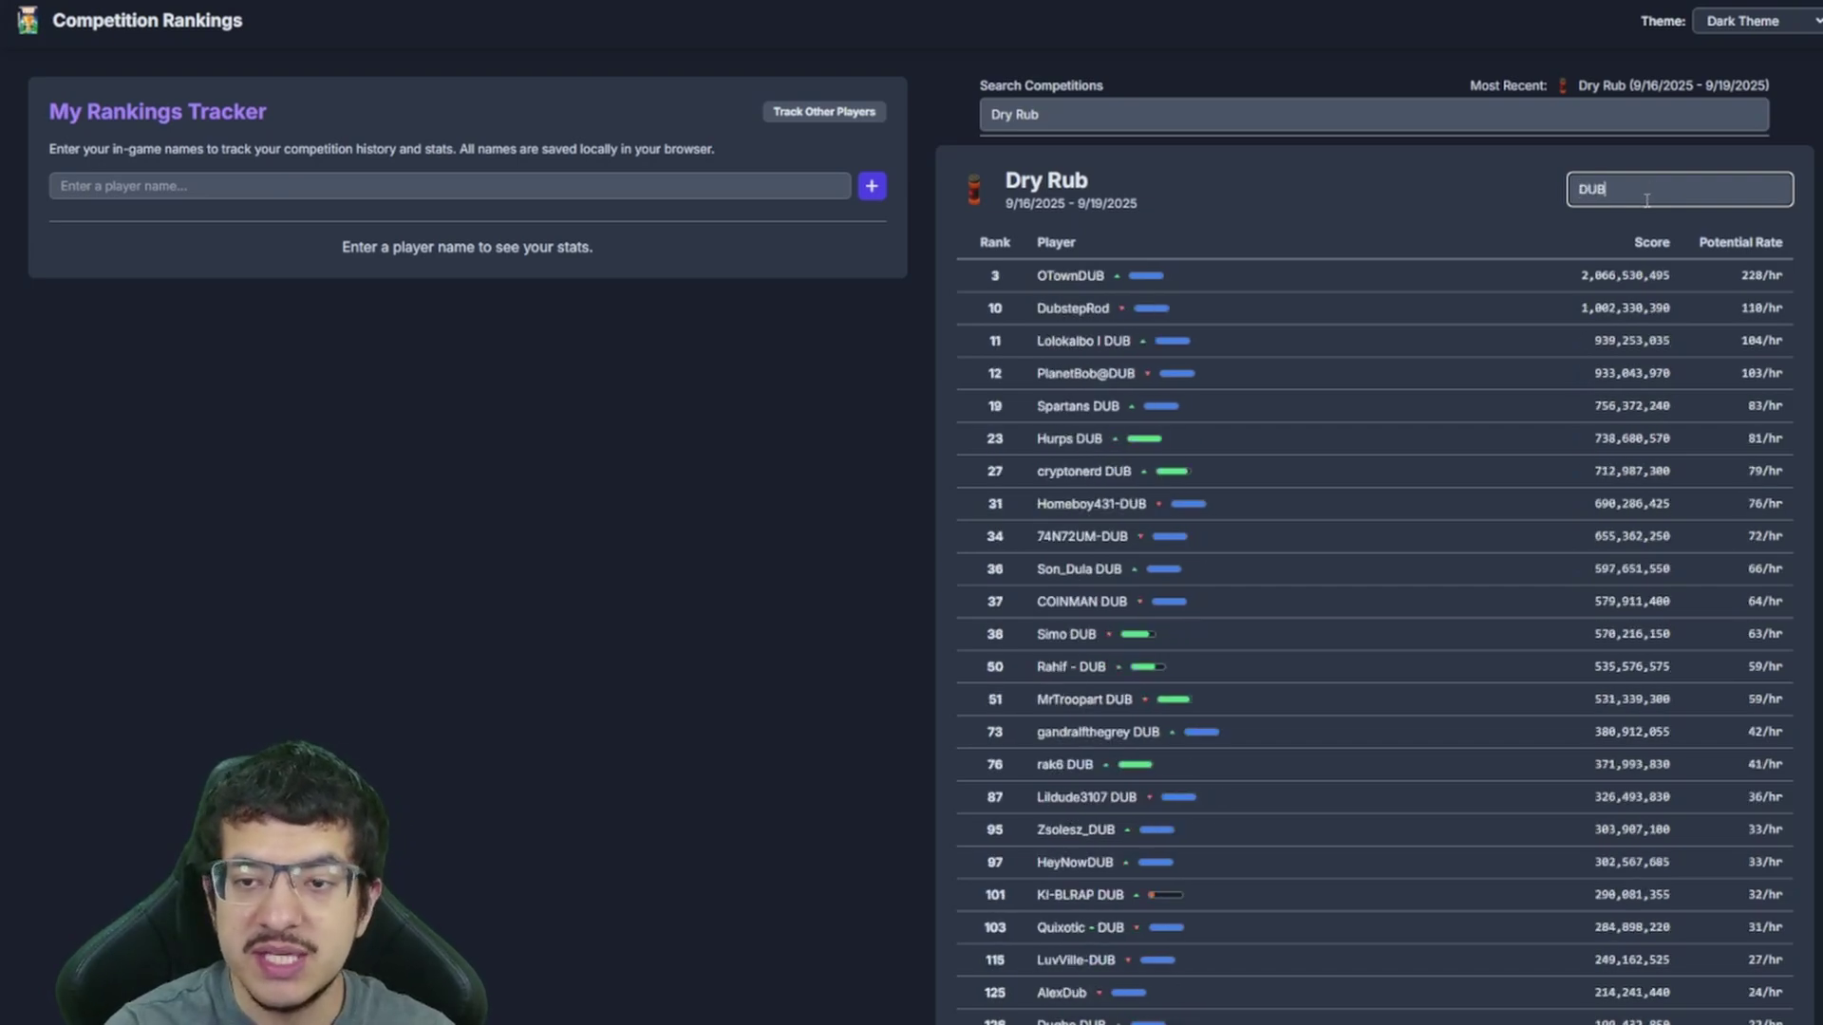
{"action": "scroll", "coordinate": [1416, 334], "scroll_direction": "down", "scroll_amount": 10}
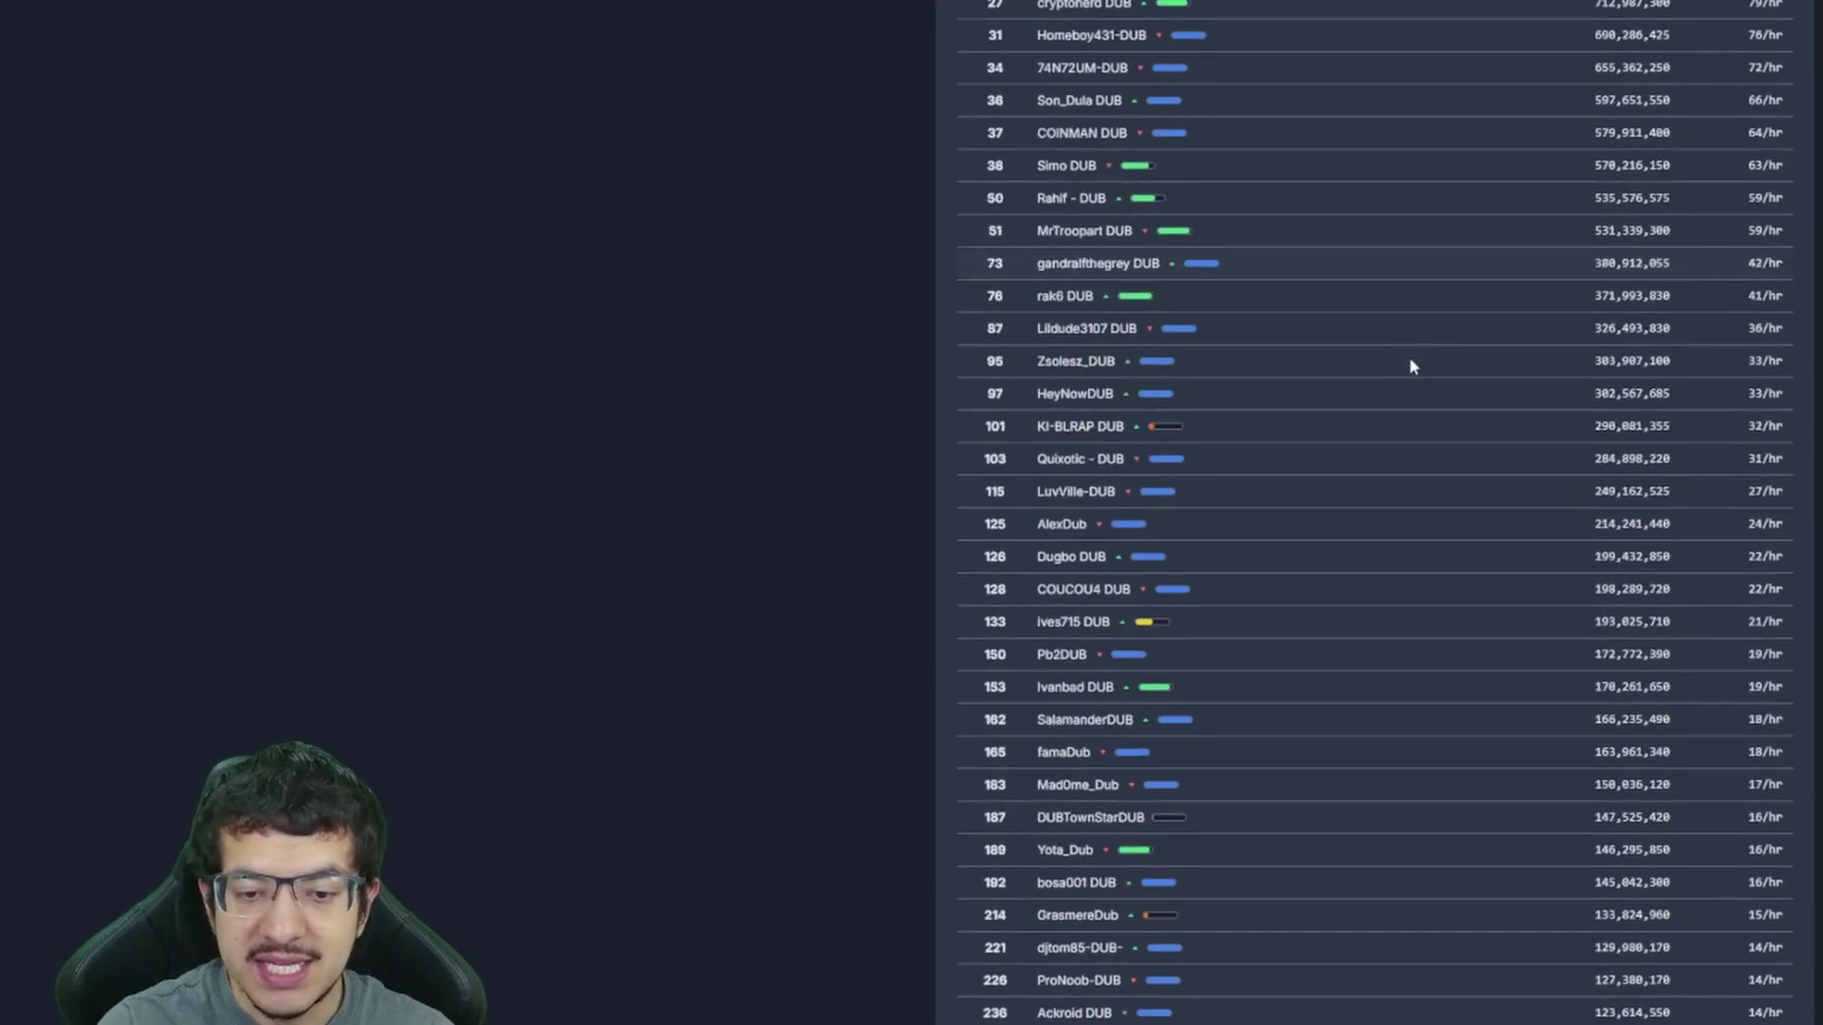
{"action": "scroll", "coordinate": [1424, 361], "scroll_direction": "down", "scroll_amount": 6}
{"action": "scroll", "coordinate": [1631, 399], "scroll_direction": "up", "scroll_amount": 12}
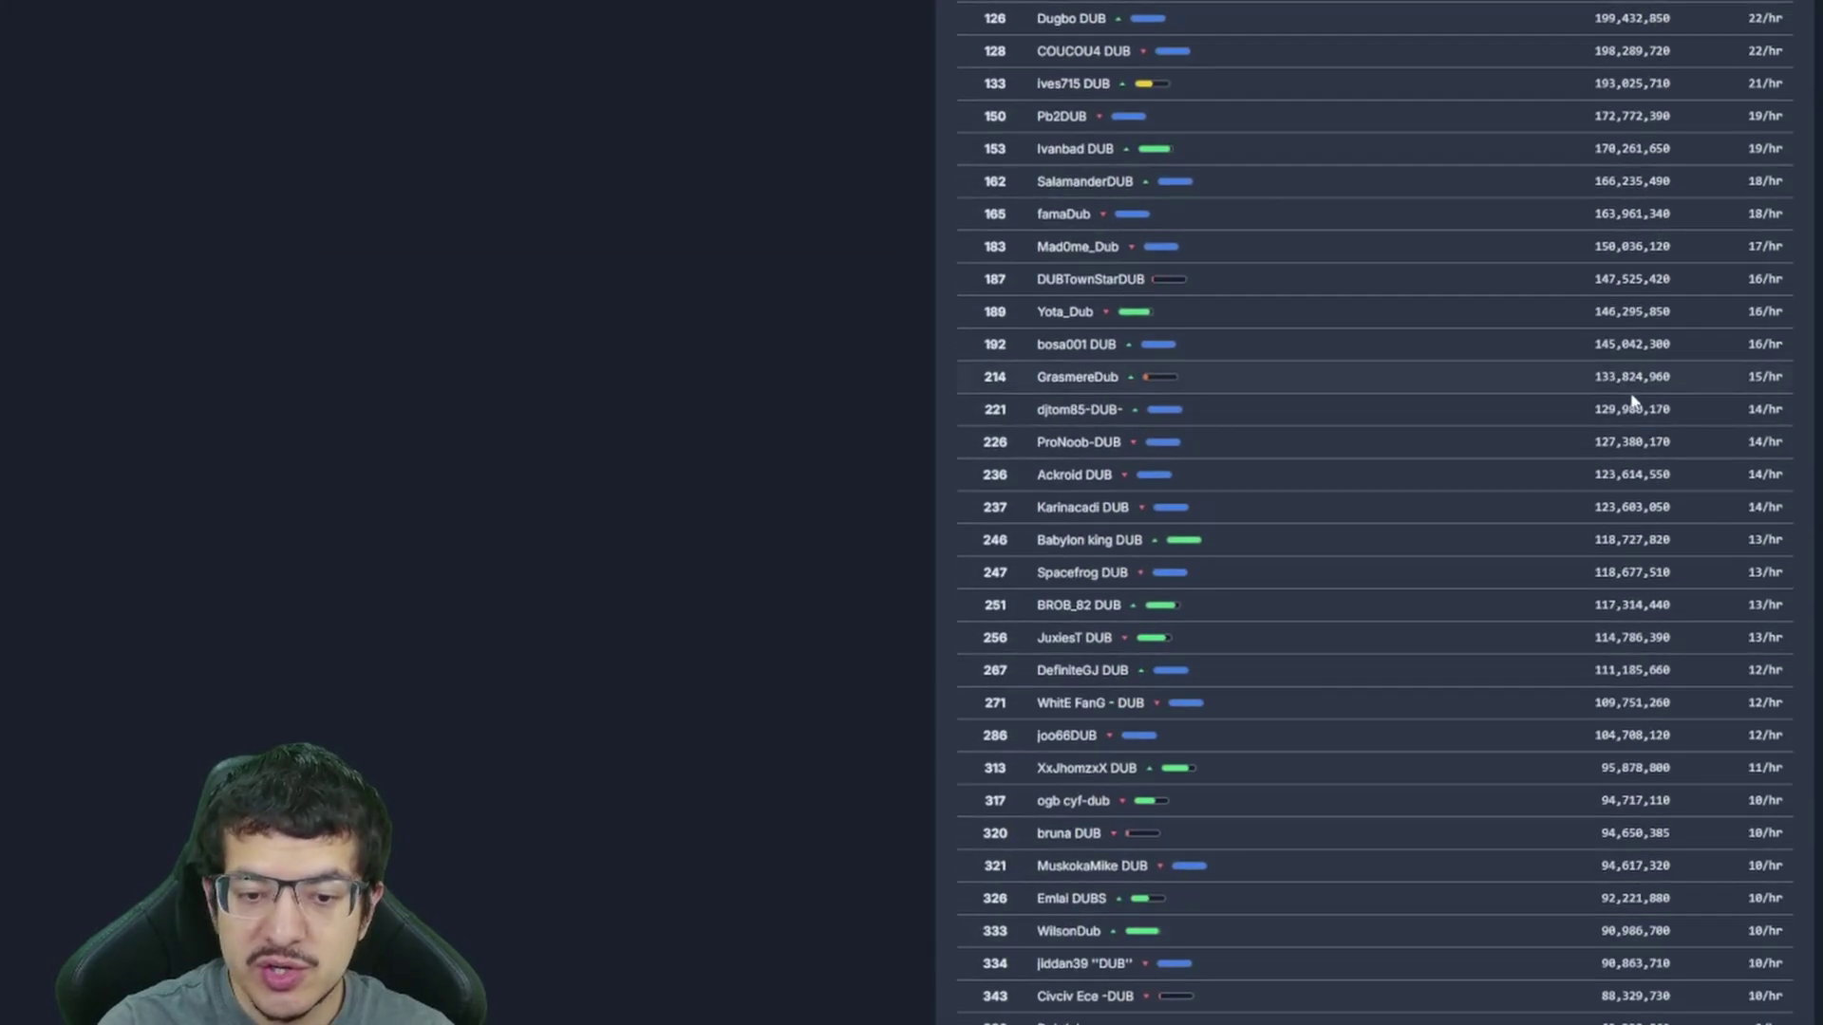
{"action": "scroll", "coordinate": [1632, 399], "scroll_direction": "up", "scroll_amount": 2}
Filter the Dry Rub leaderboard by the name "Dubstep", and clear the filter to list all players again
{"action": "left_click_drag", "start_coordinate": [1777, 185], "coordinate": [1517, 190]}
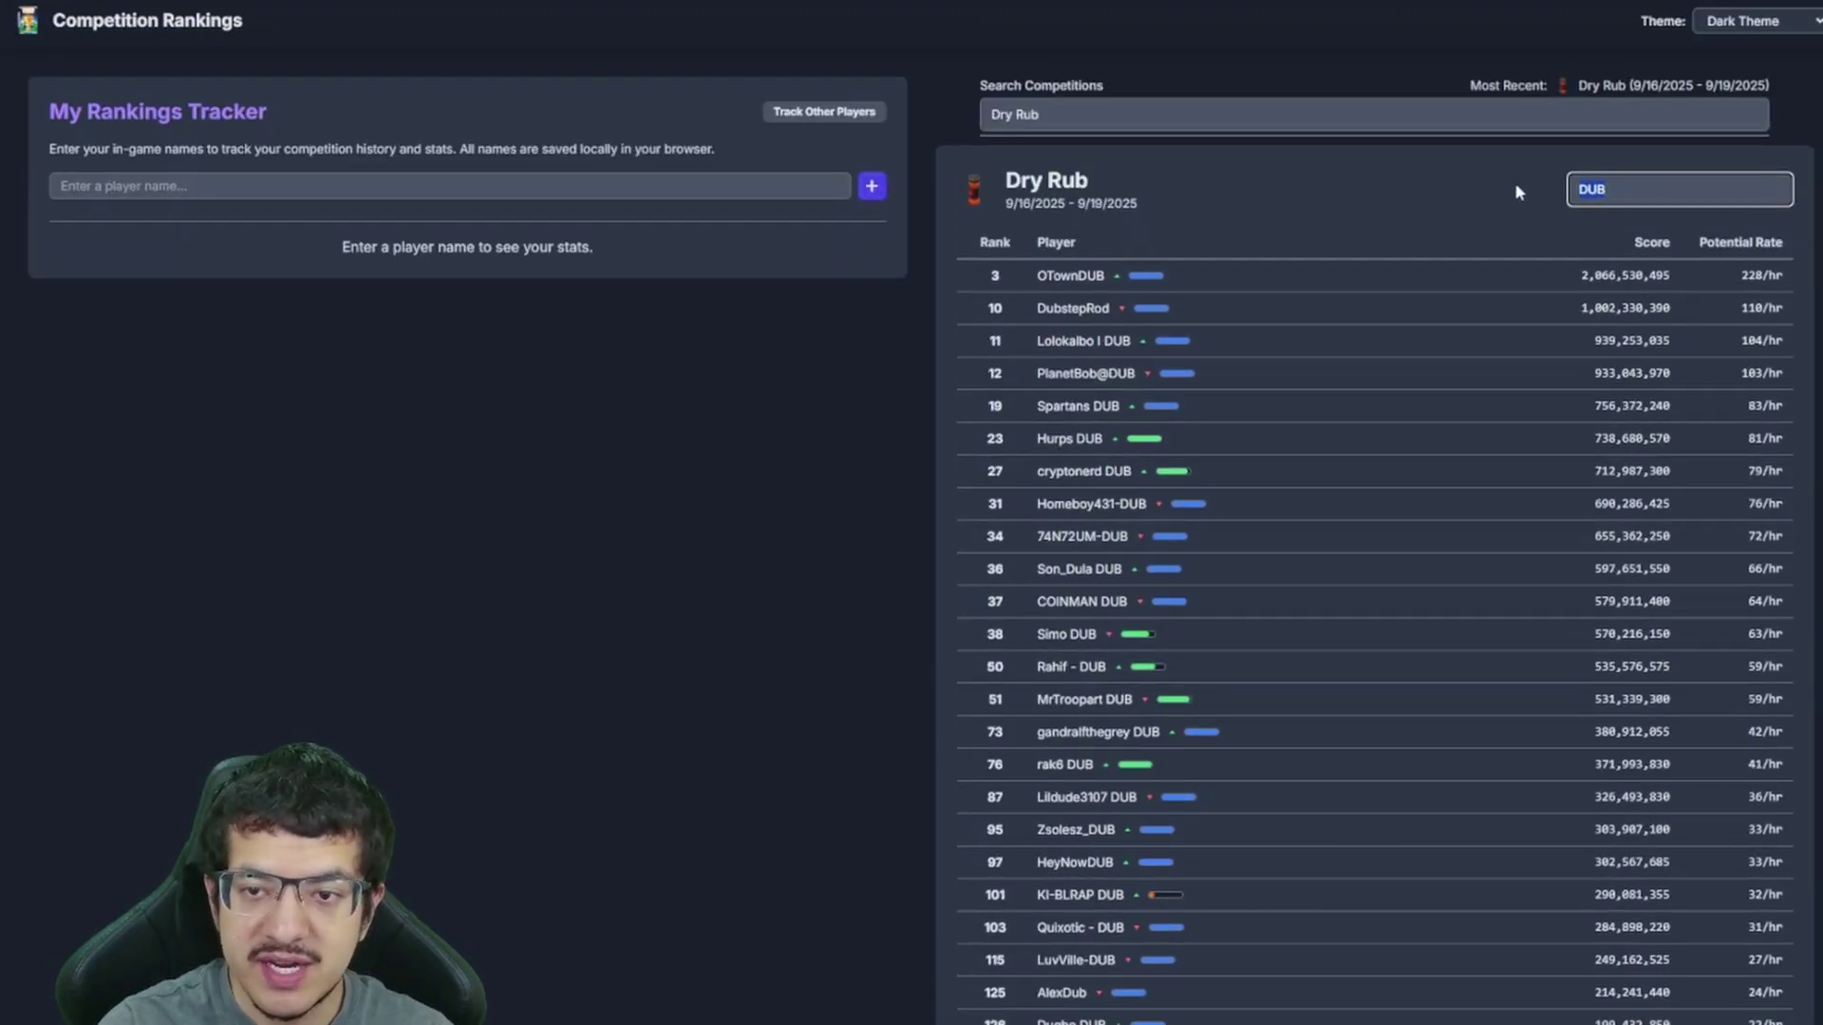
{"action": "type", "text": "Dubstep"}
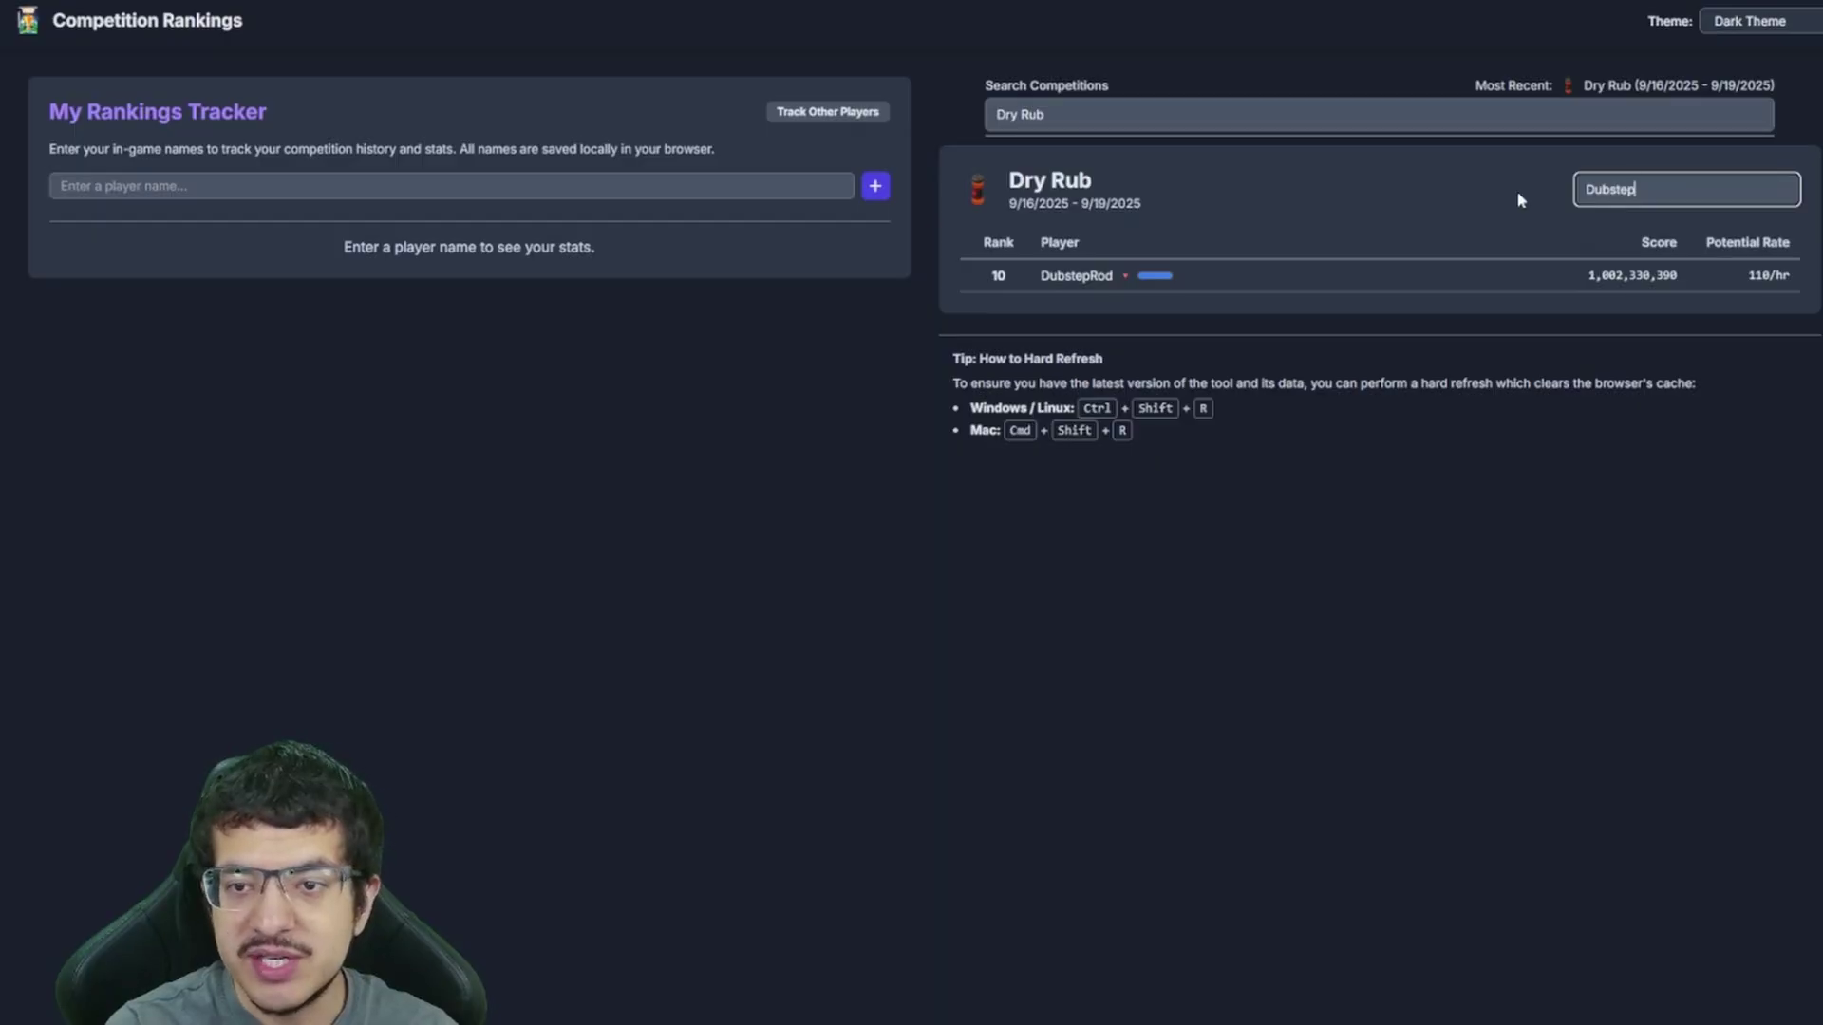
{"action": "key", "text": "BackSpace"}
{"action": "key", "text": "BackSpace"}
{"action": "key", "text": "BackSpace"}
{"action": "key", "text": "BackSpace"}
{"action": "key", "text": "BackSpace"}
{"action": "key", "text": "BackSpace"}
{"action": "key", "text": "BackSpace"}
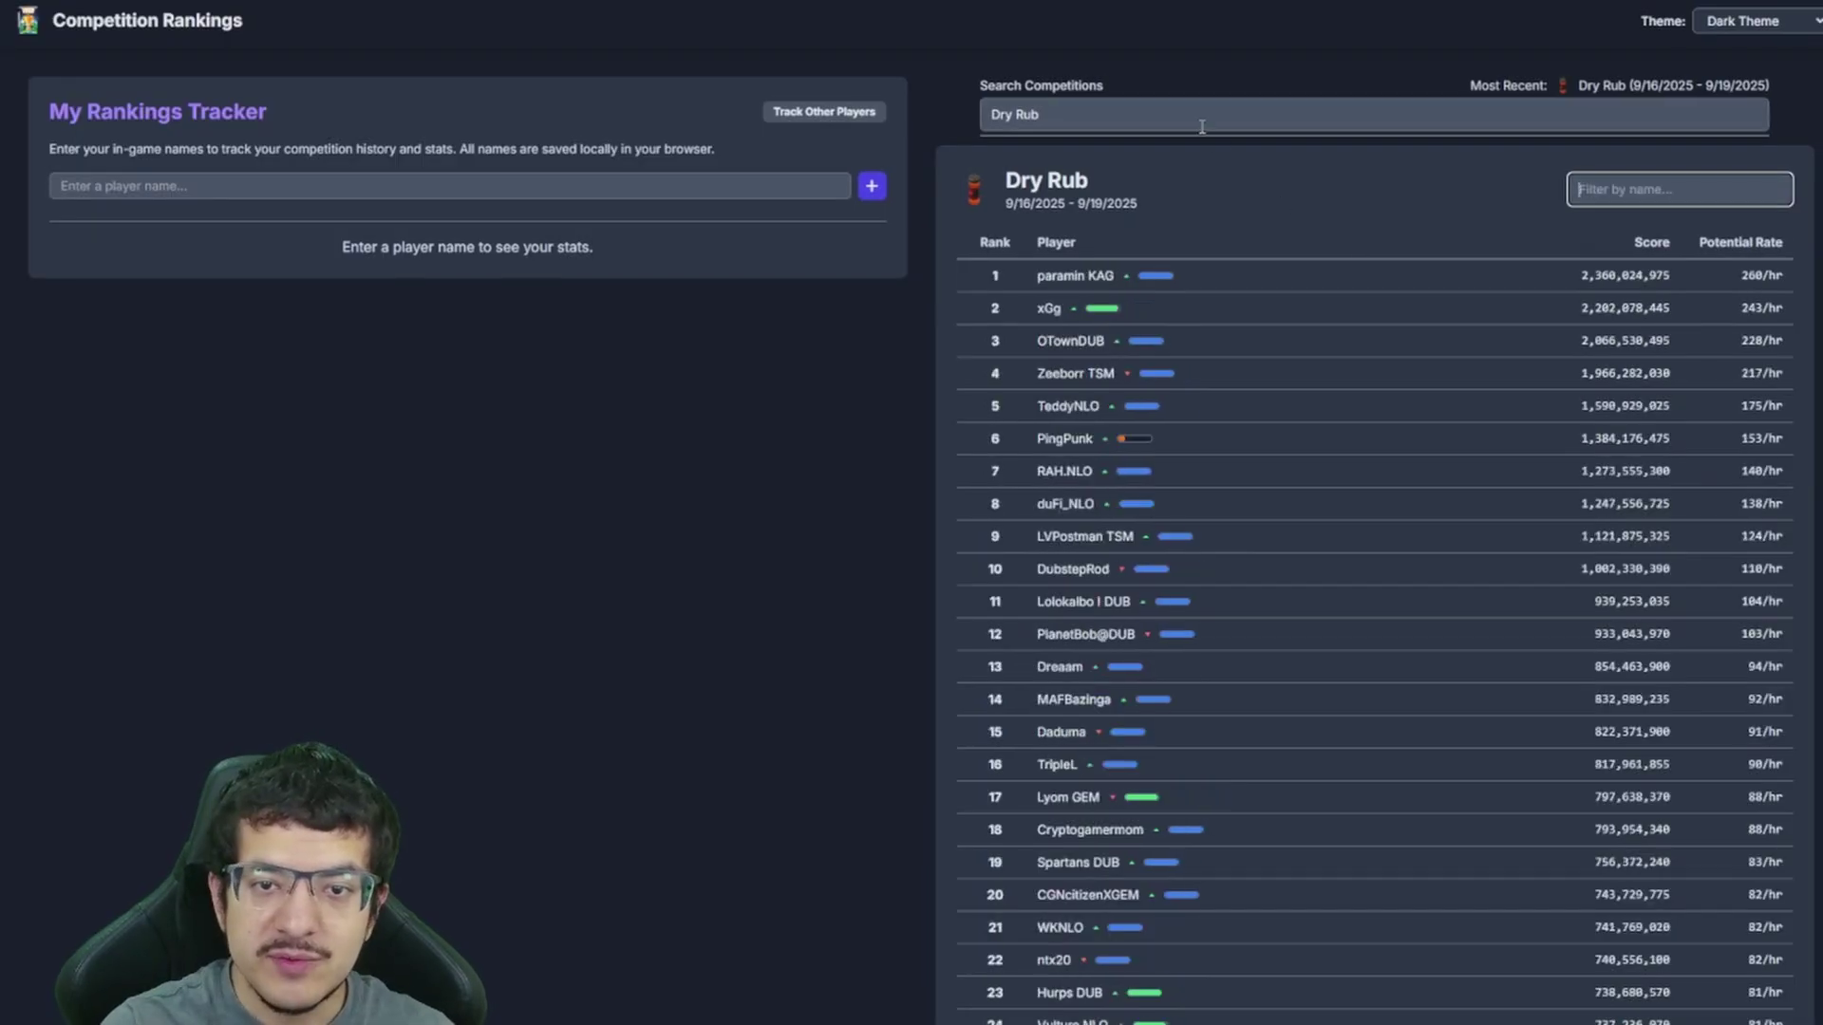
Search the competitions for "Garage" and open the Garage Sale leaderboard dated 8/26/2025 - 8/29/2025
{"action": "left_click", "coordinate": [1054, 122]}
{"action": "left_click_drag", "start_coordinate": [1092, 116], "coordinate": [980, 120]}
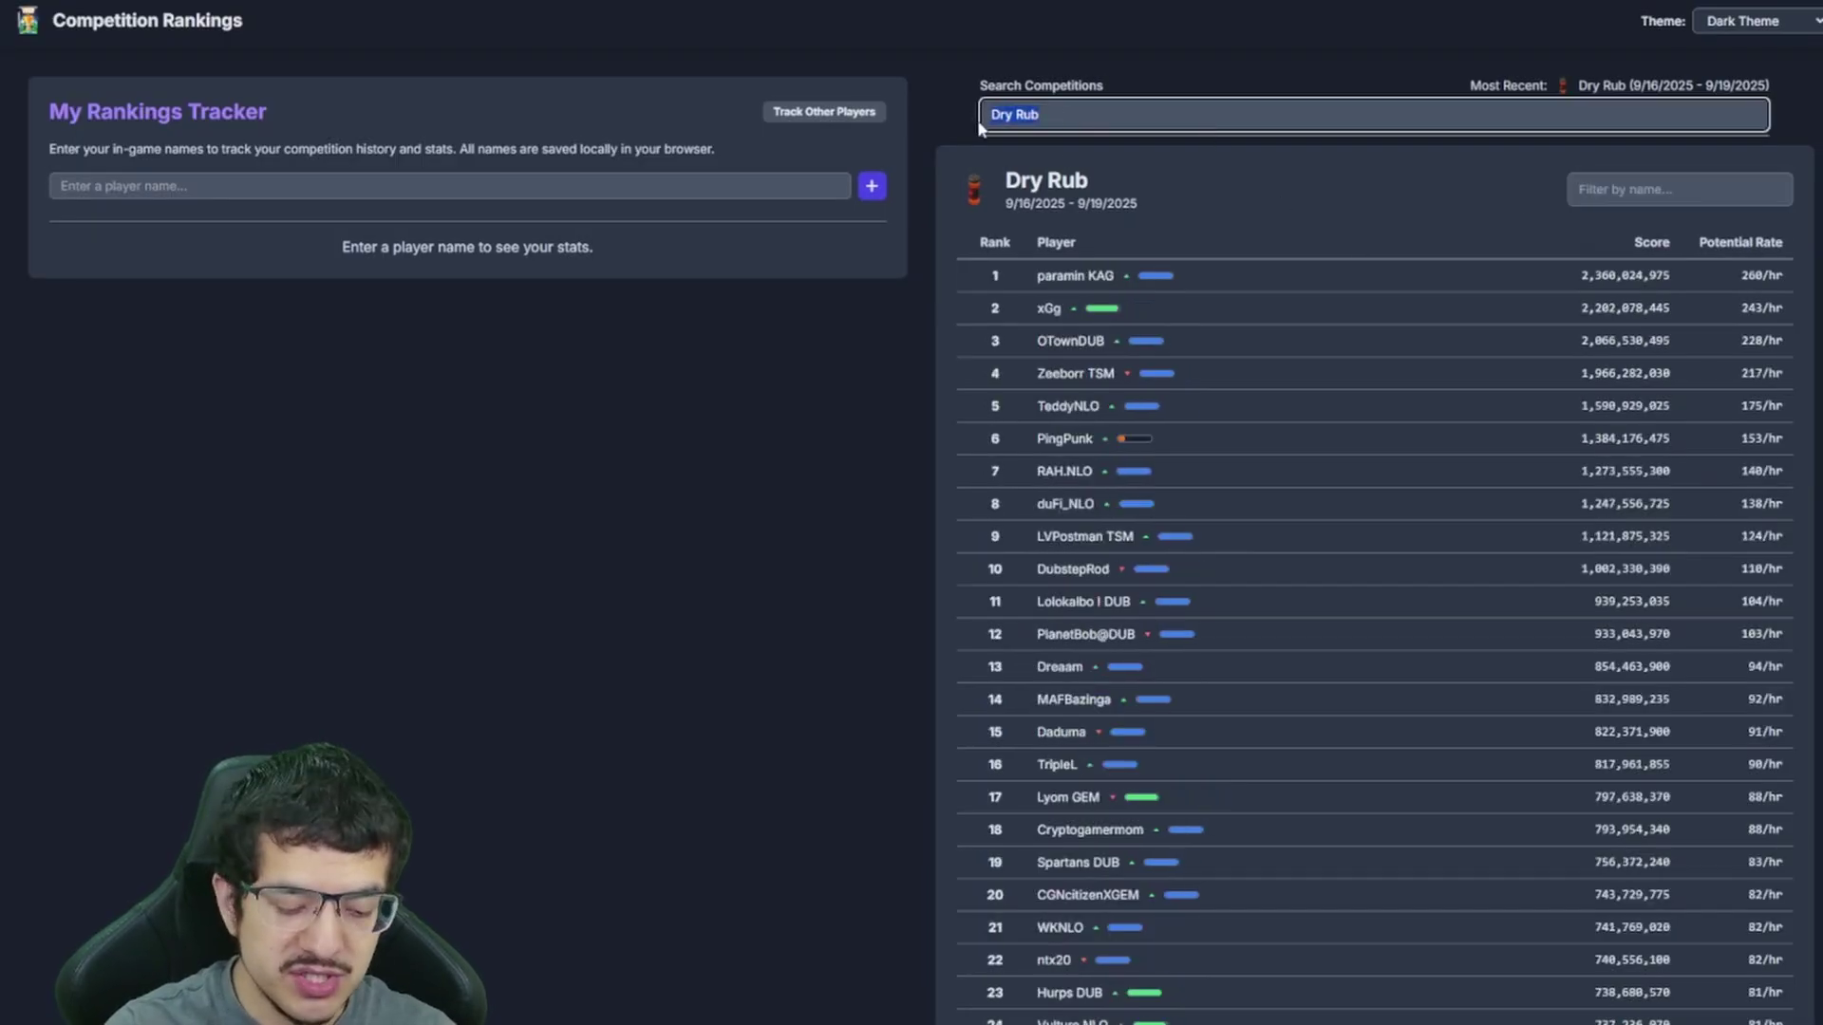
{"action": "type", "text": "Garage"}
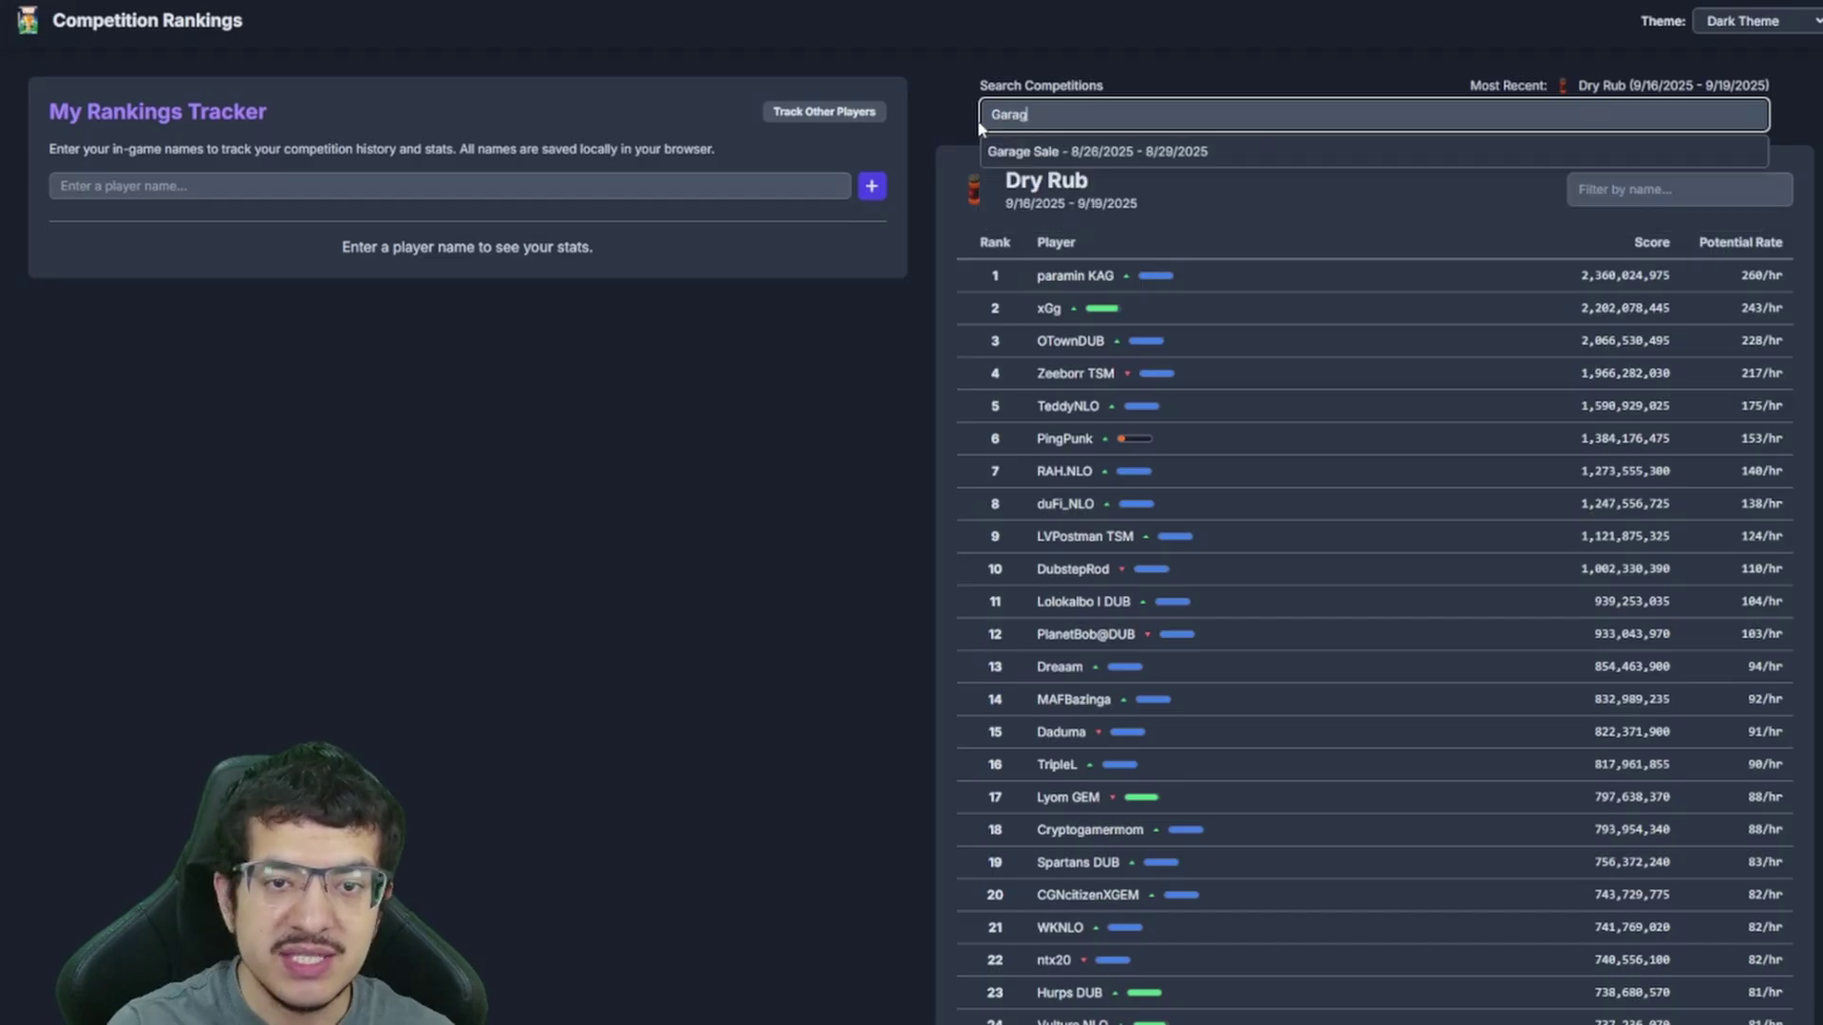
{"action": "left_click", "coordinate": [1175, 155]}
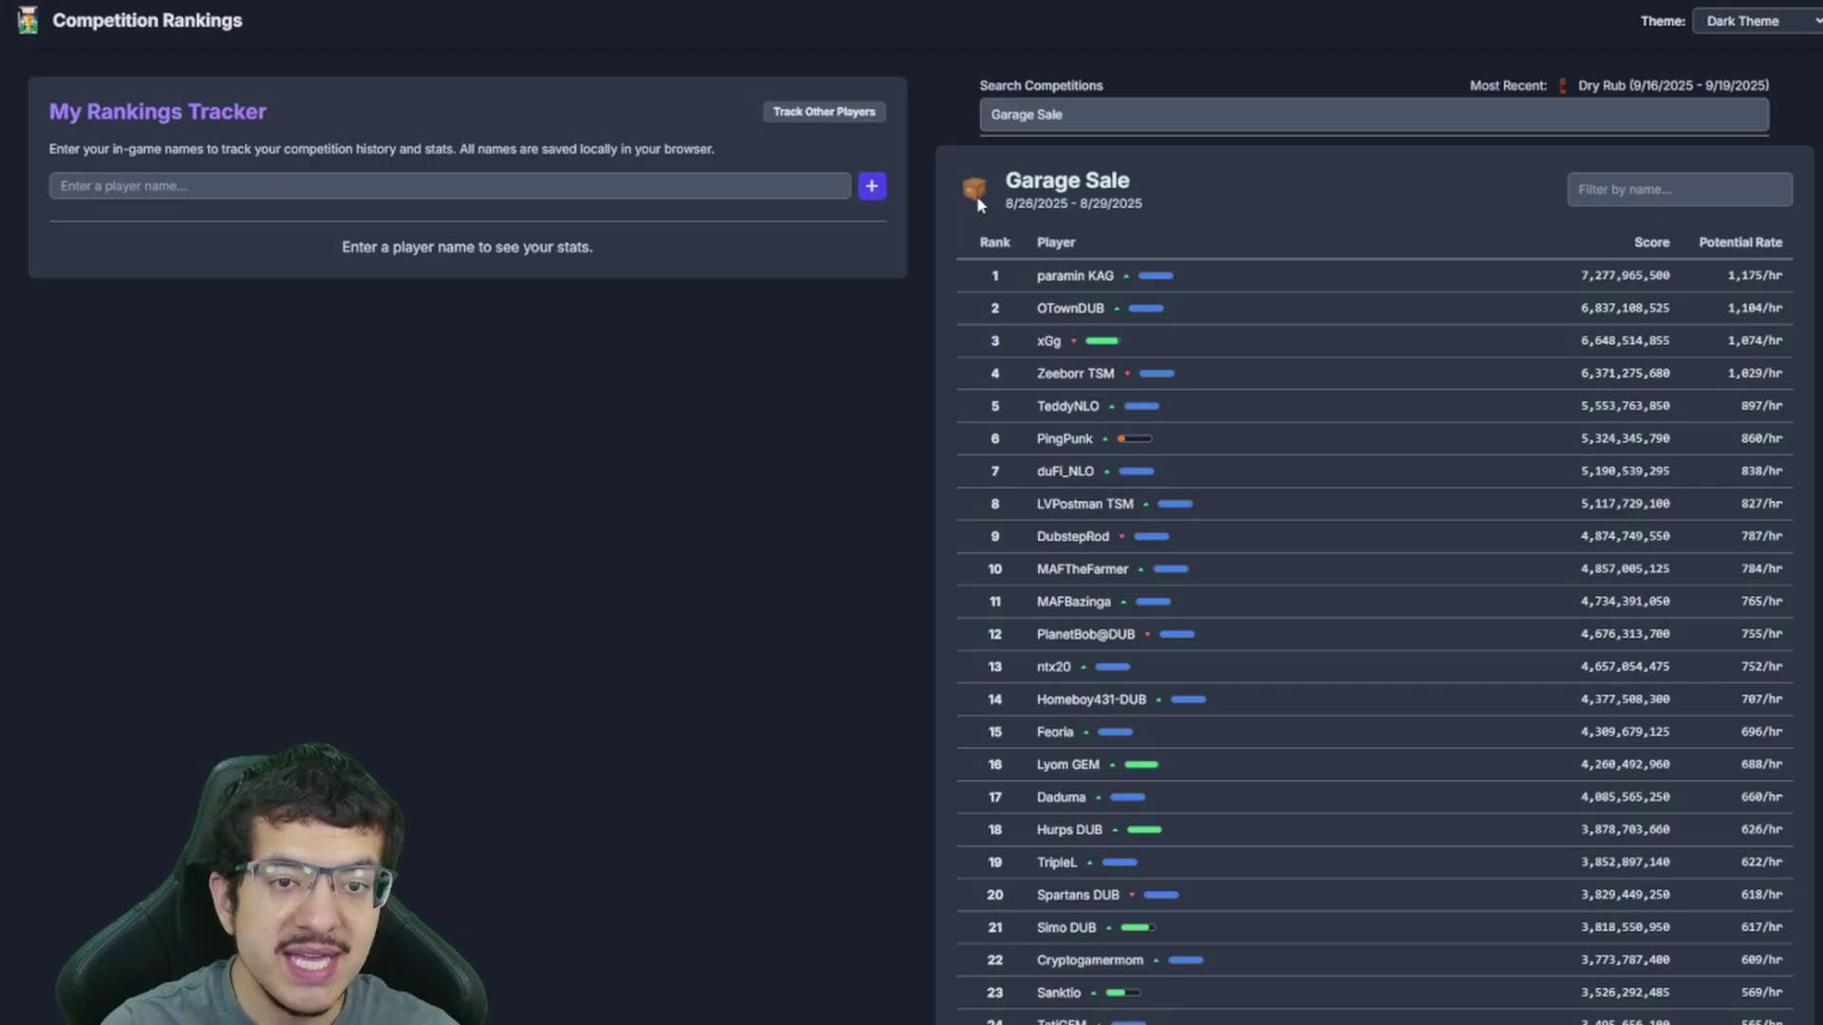
Examine the potential rates of the rank 1 and rank 9 players on the Garage Sale leaderboard
{"action": "left_click_drag", "start_coordinate": [1718, 275], "coordinate": [1780, 278]}
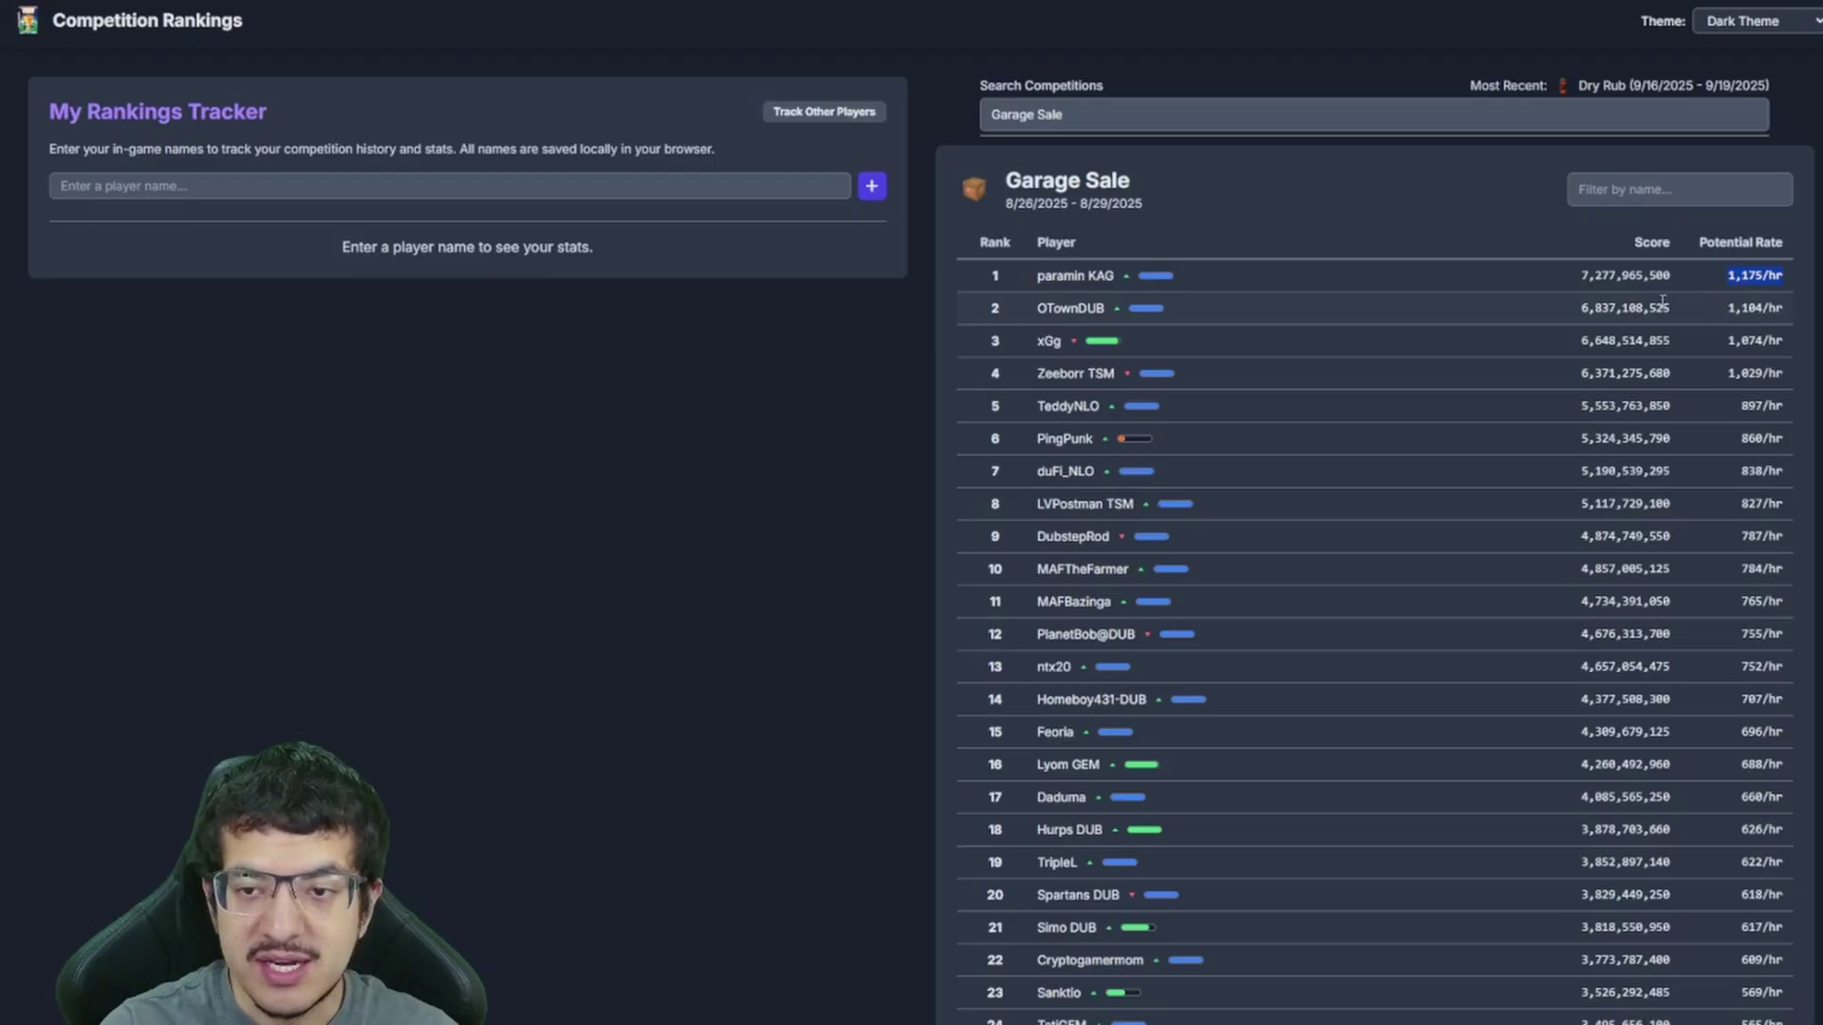
{"action": "left_click", "coordinate": [1334, 443]}
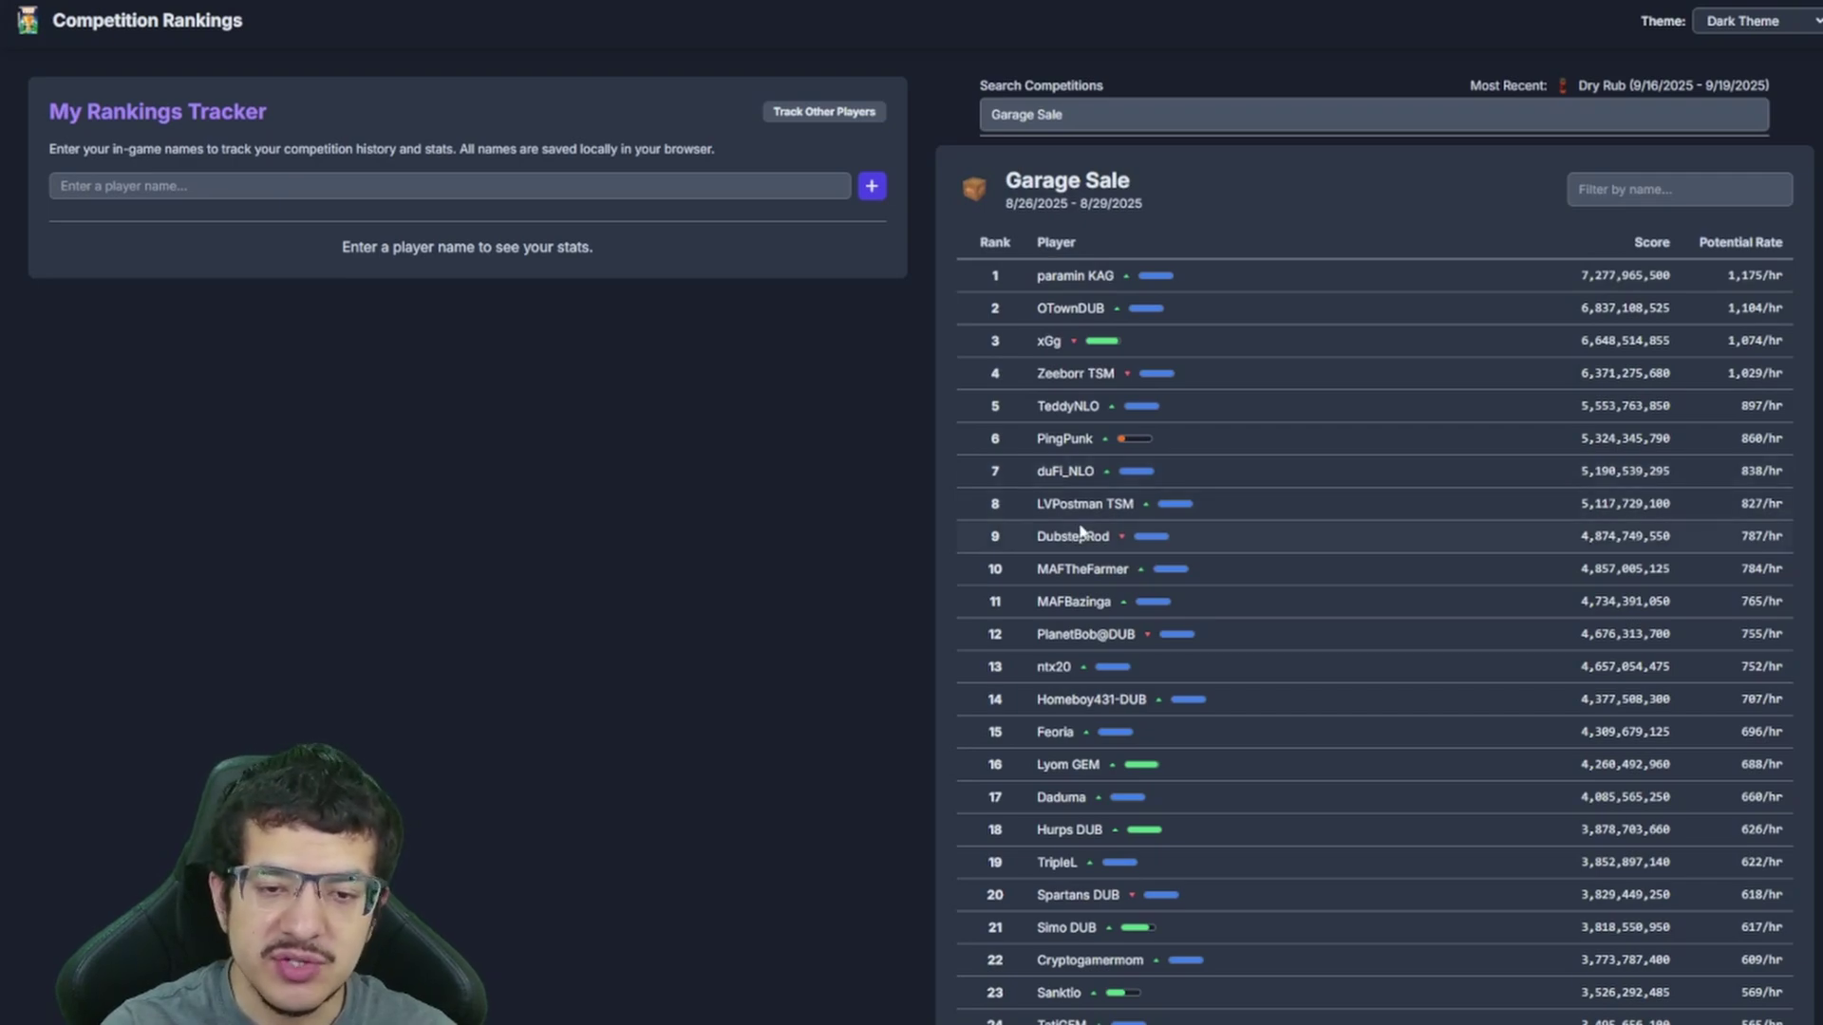
{"action": "left_click_drag", "start_coordinate": [1736, 538], "coordinate": [1787, 543]}
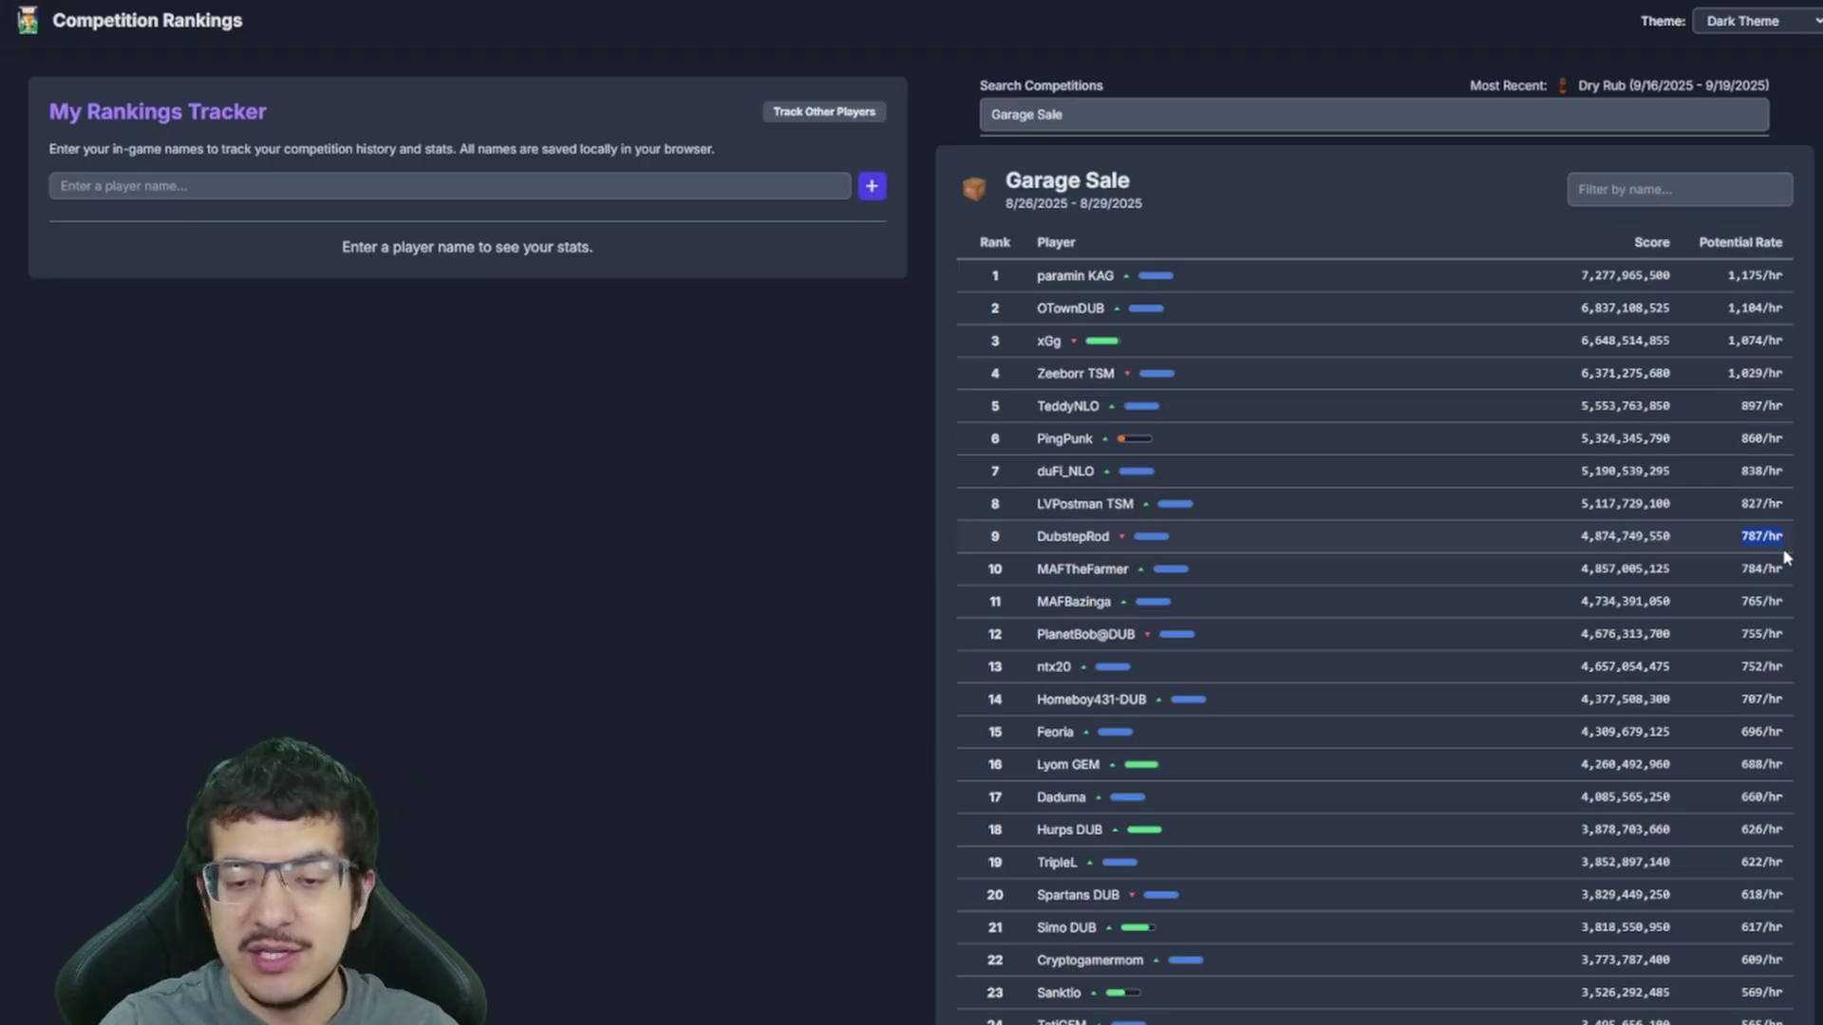
Search the competitions for "Anything" and review the dates of the listed Anything Goes events
{"action": "left_click", "coordinate": [1092, 111]}
{"action": "key", "text": "ctrl+a"}
{"action": "type", "text": "Ar"}
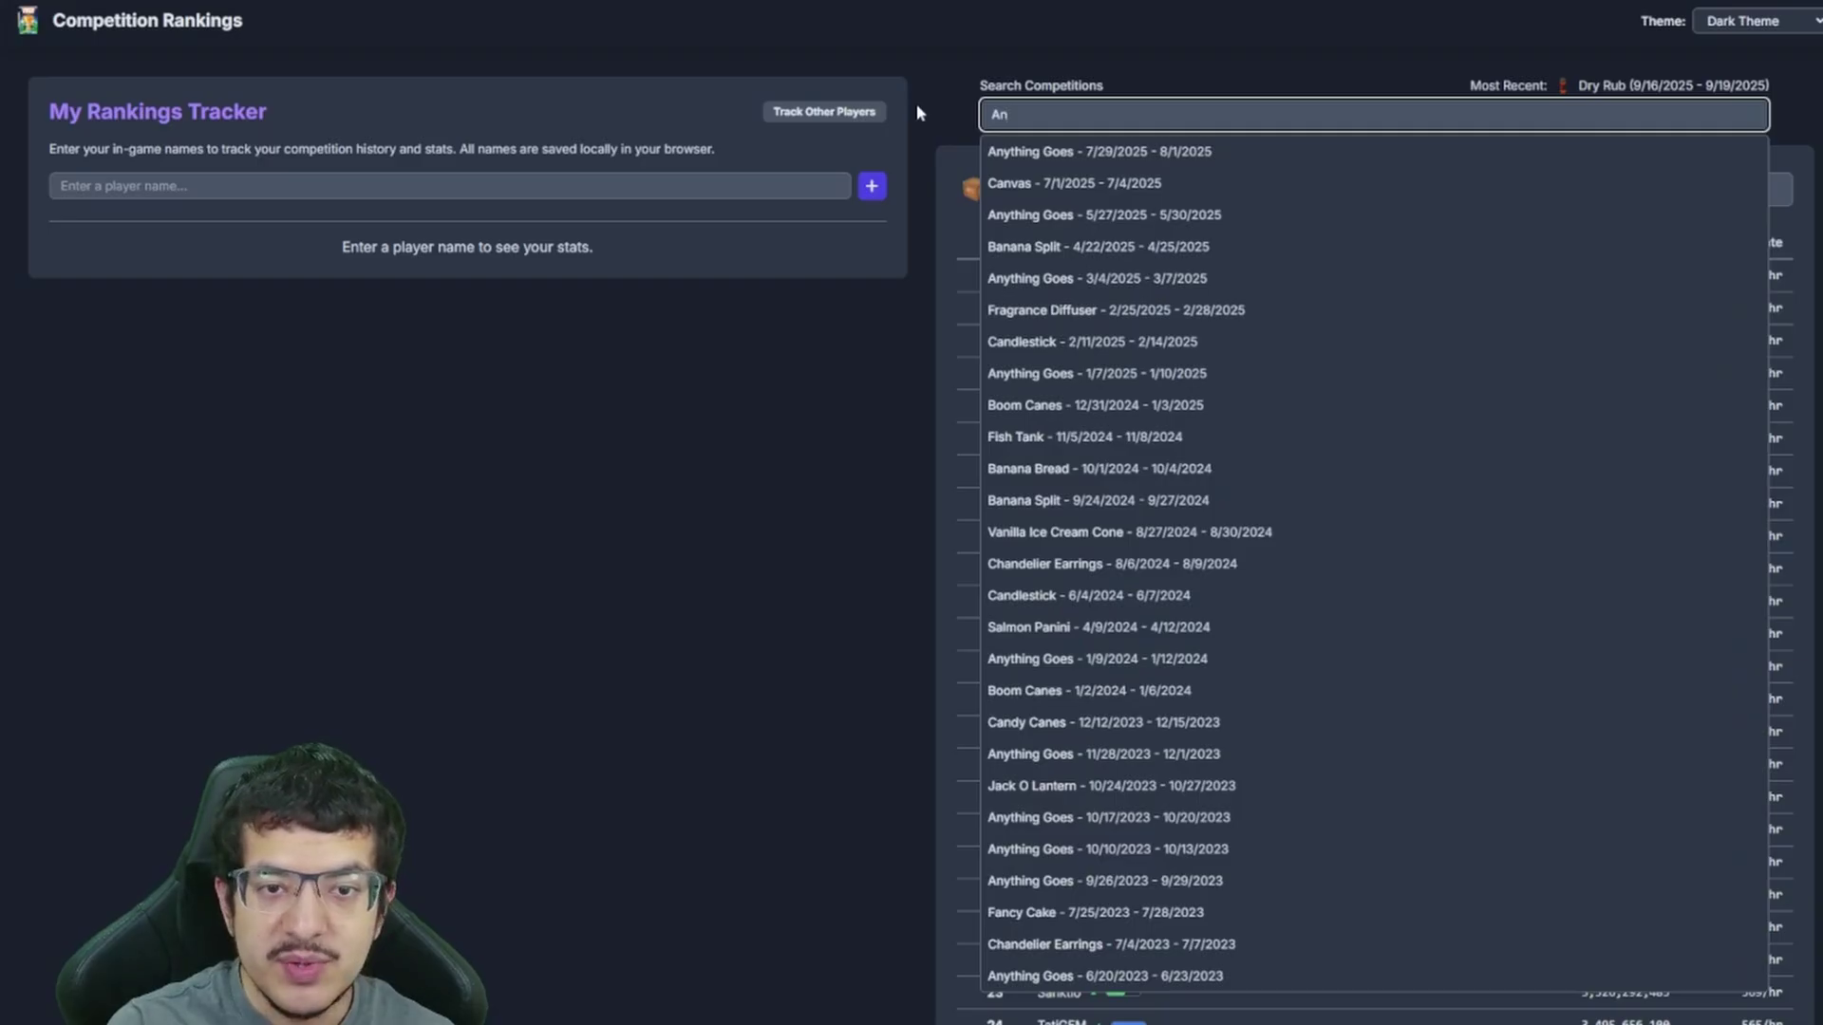
{"action": "type", "text": "ything"}
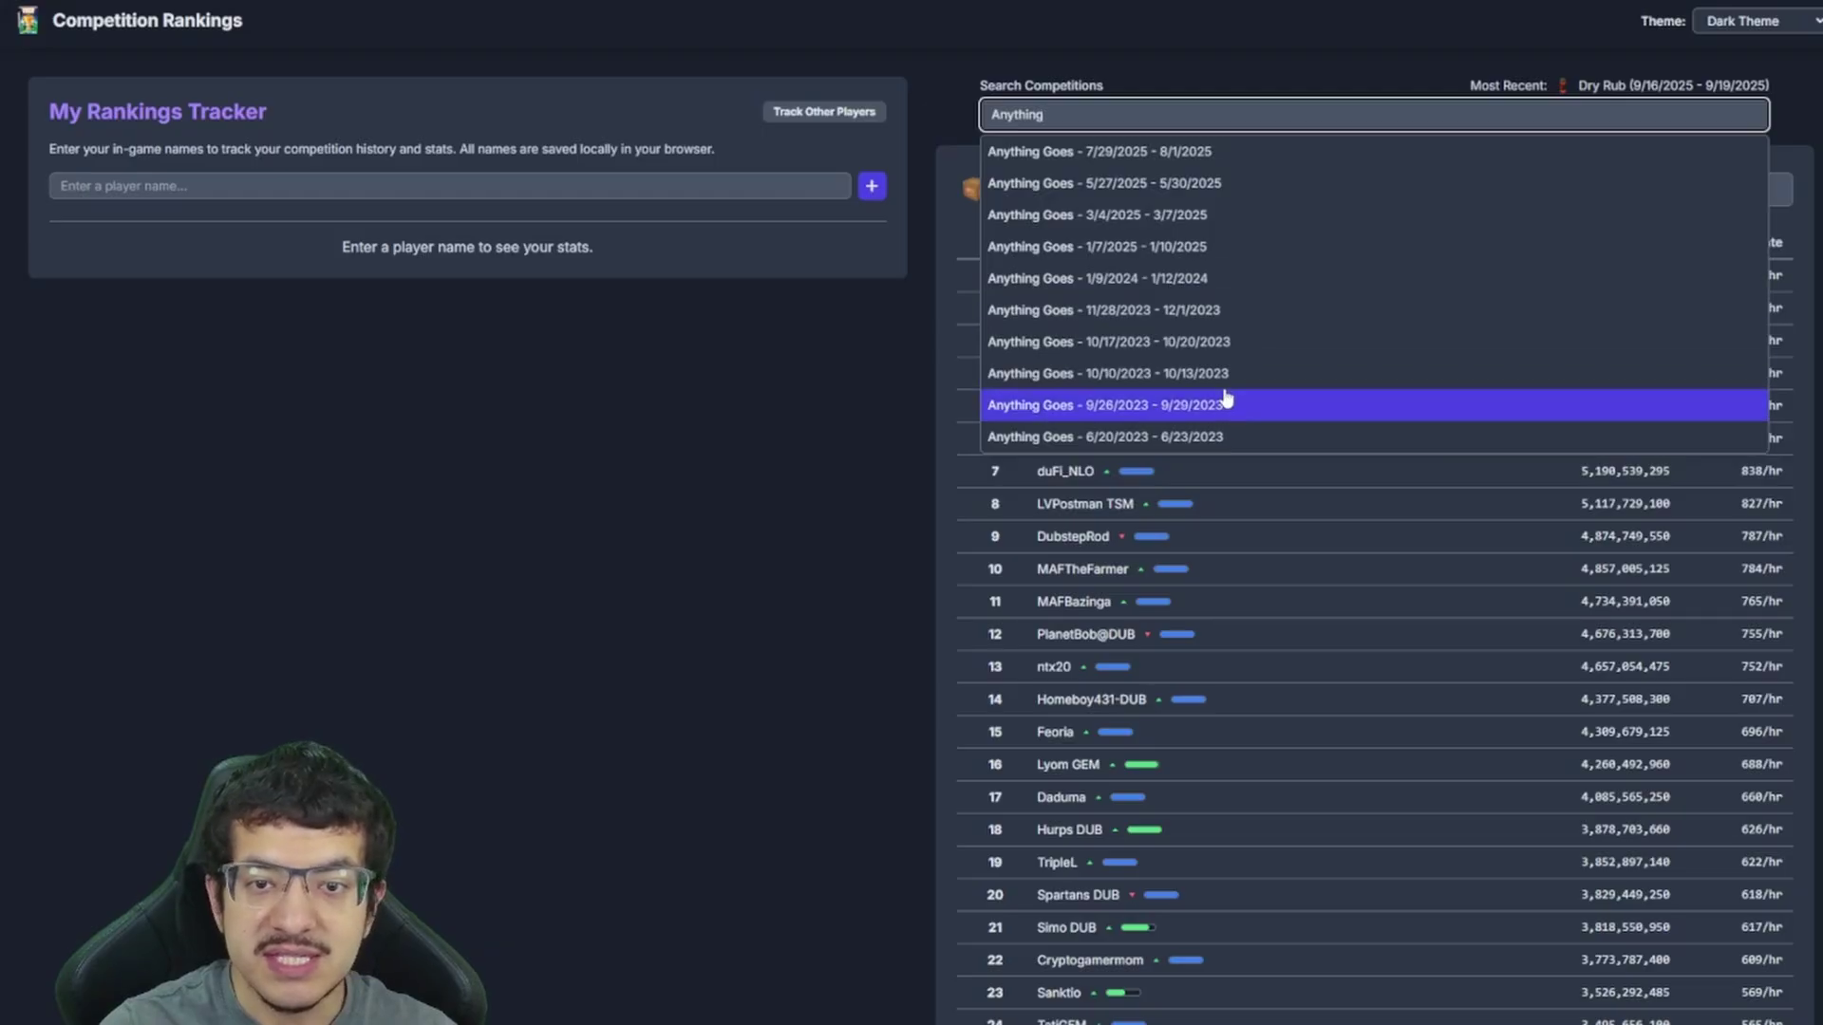
Search the competitions for "Guild" and open the Starlight Market Box (Guilds) leaderboard dated 5/28/2024 - 5/31/2024
{"action": "left_click_drag", "start_coordinate": [1043, 114], "coordinate": [982, 119]}
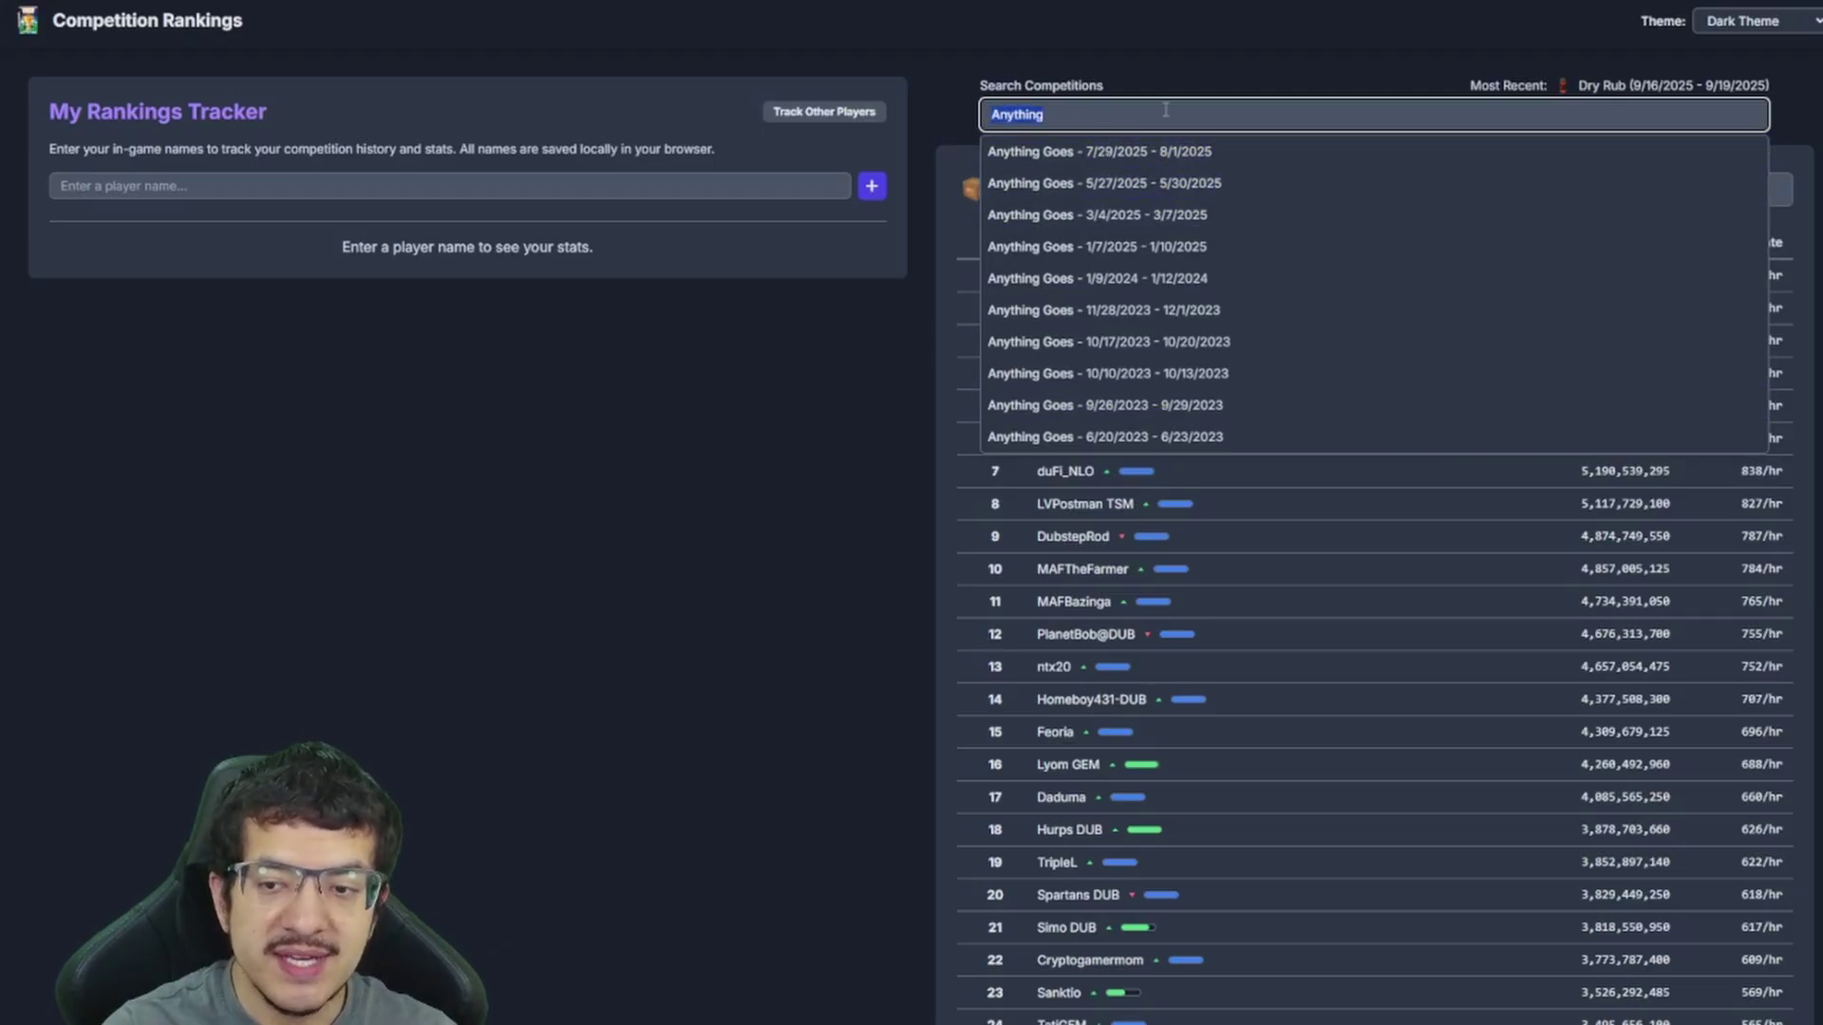
{"action": "type", "text": "Guild"}
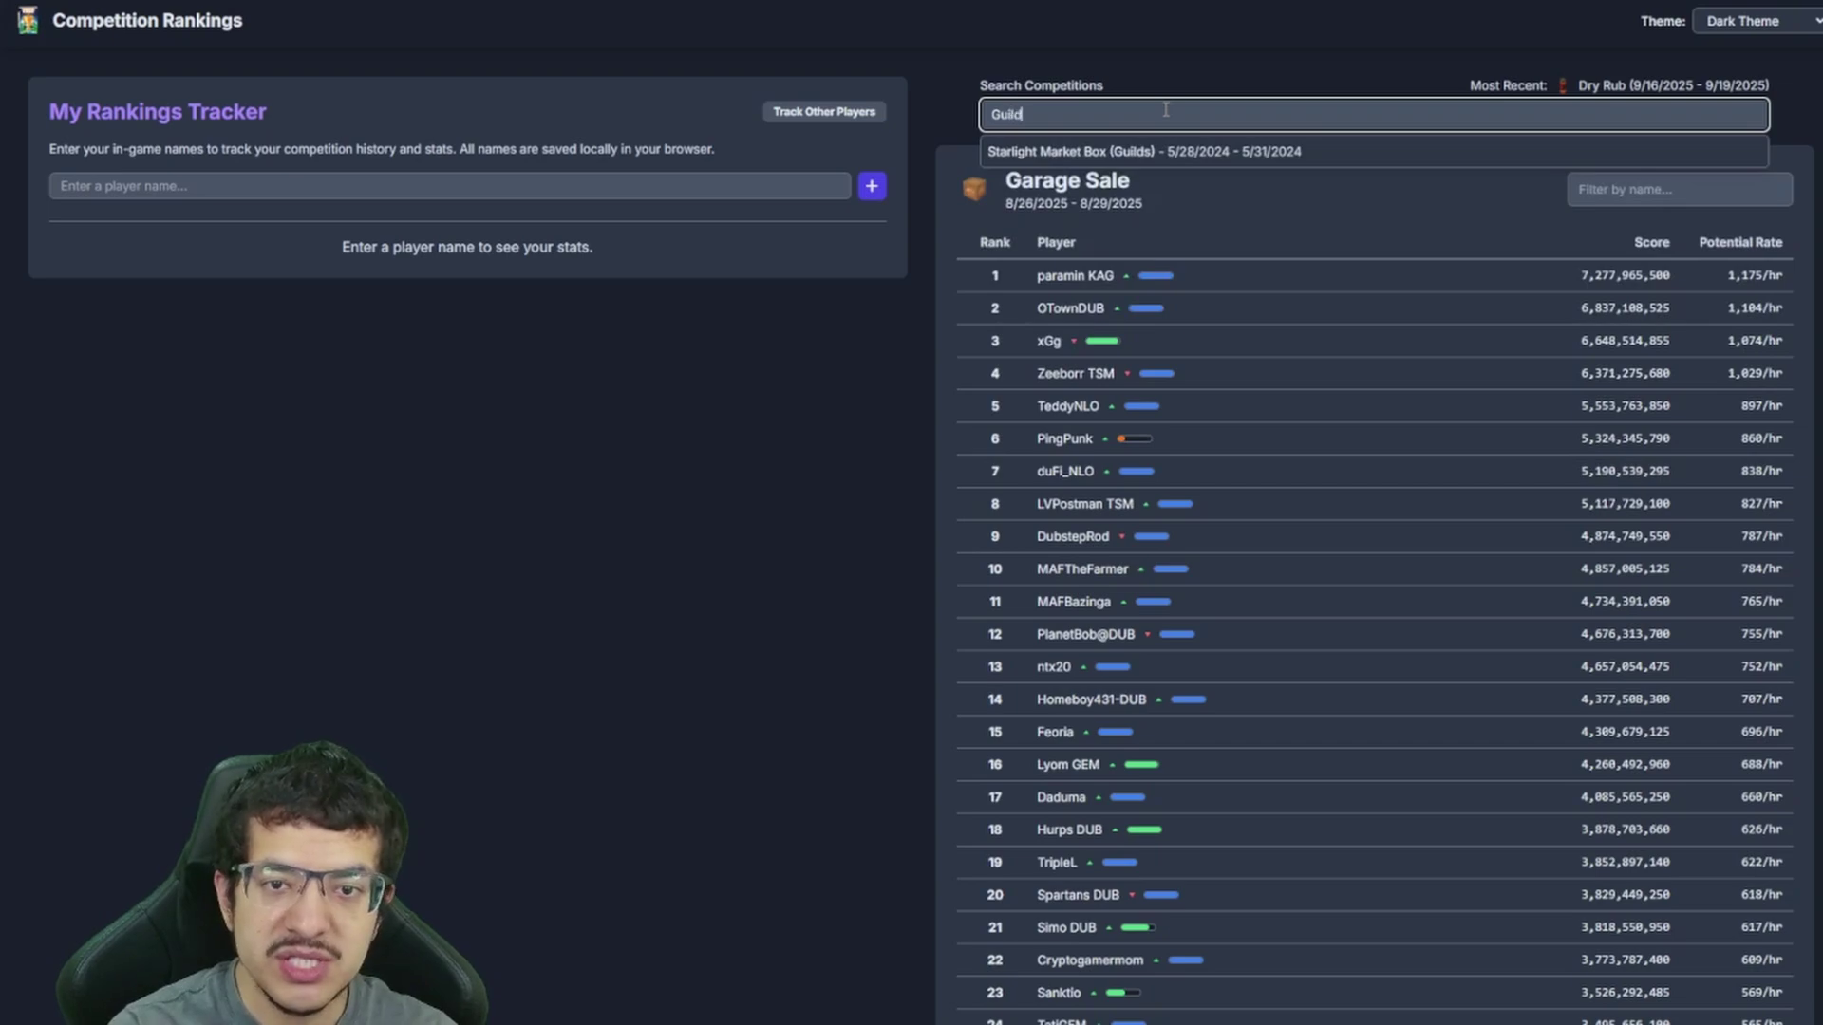
{"action": "left_click", "coordinate": [1270, 162]}
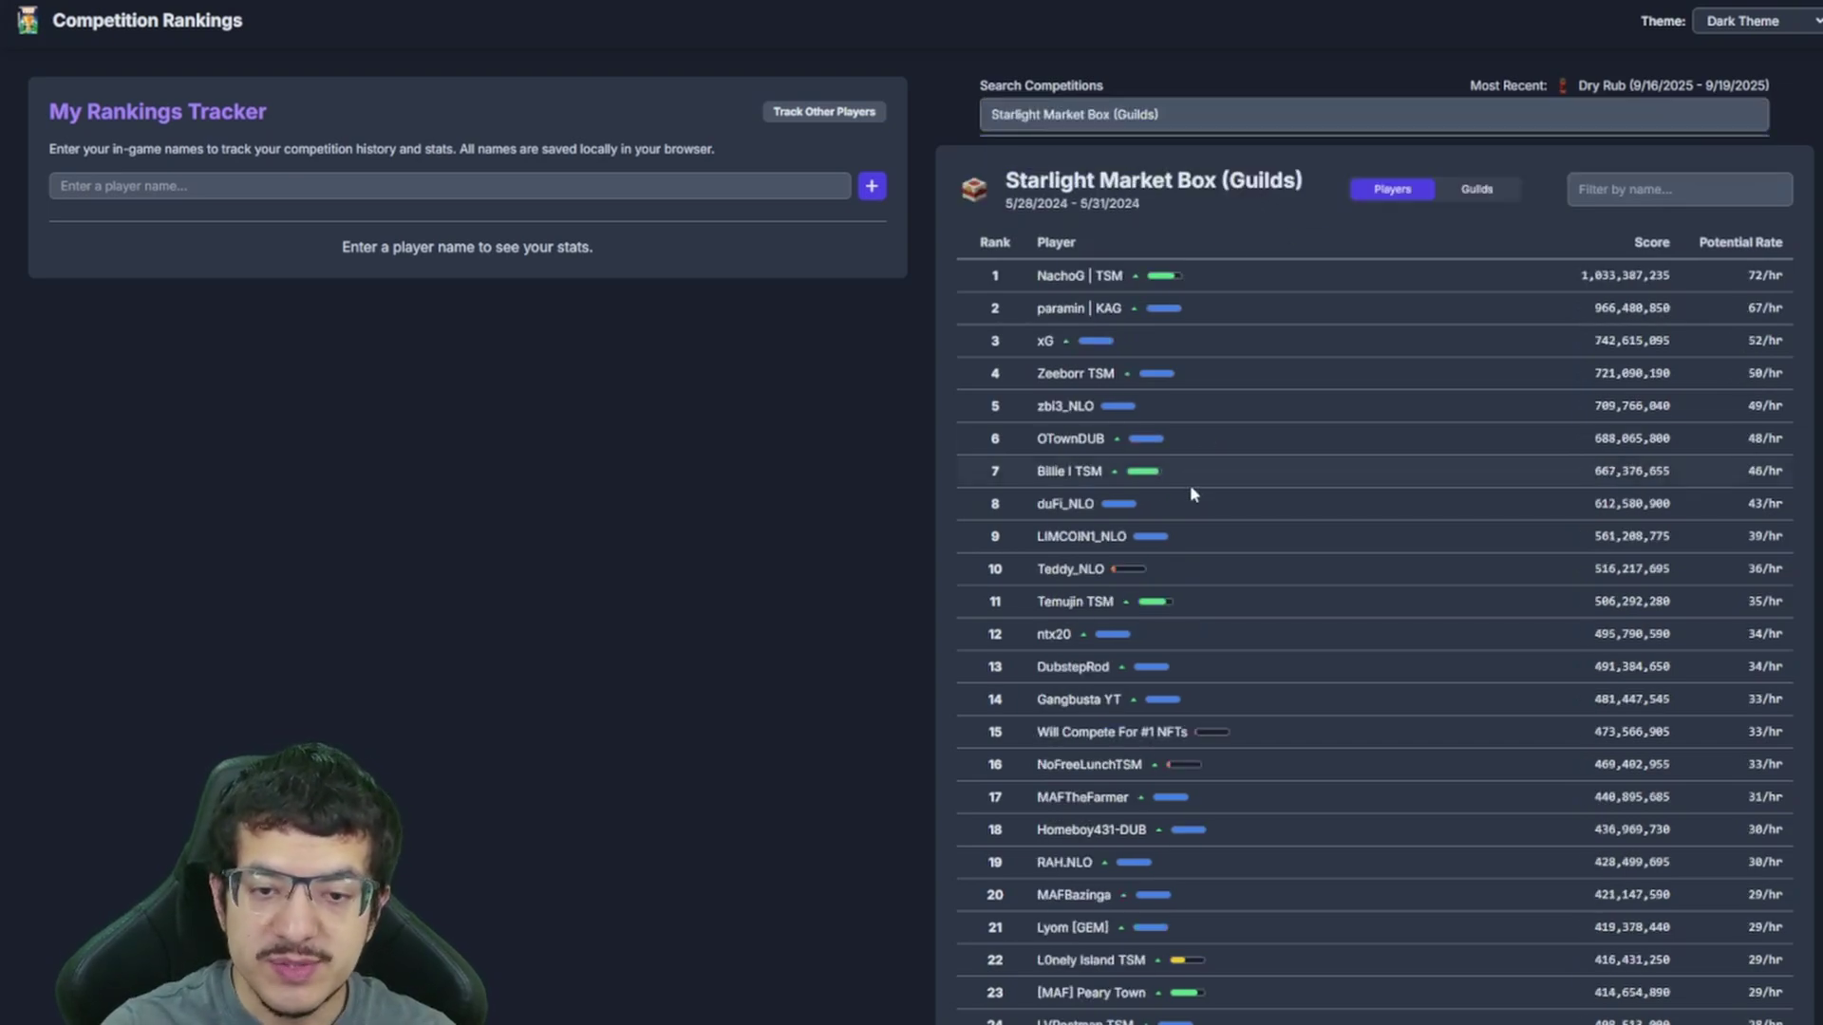
Look through the guild rankings and total points of the Starlight Market Box competition and return to its player rankings
{"action": "left_click", "coordinate": [1473, 190]}
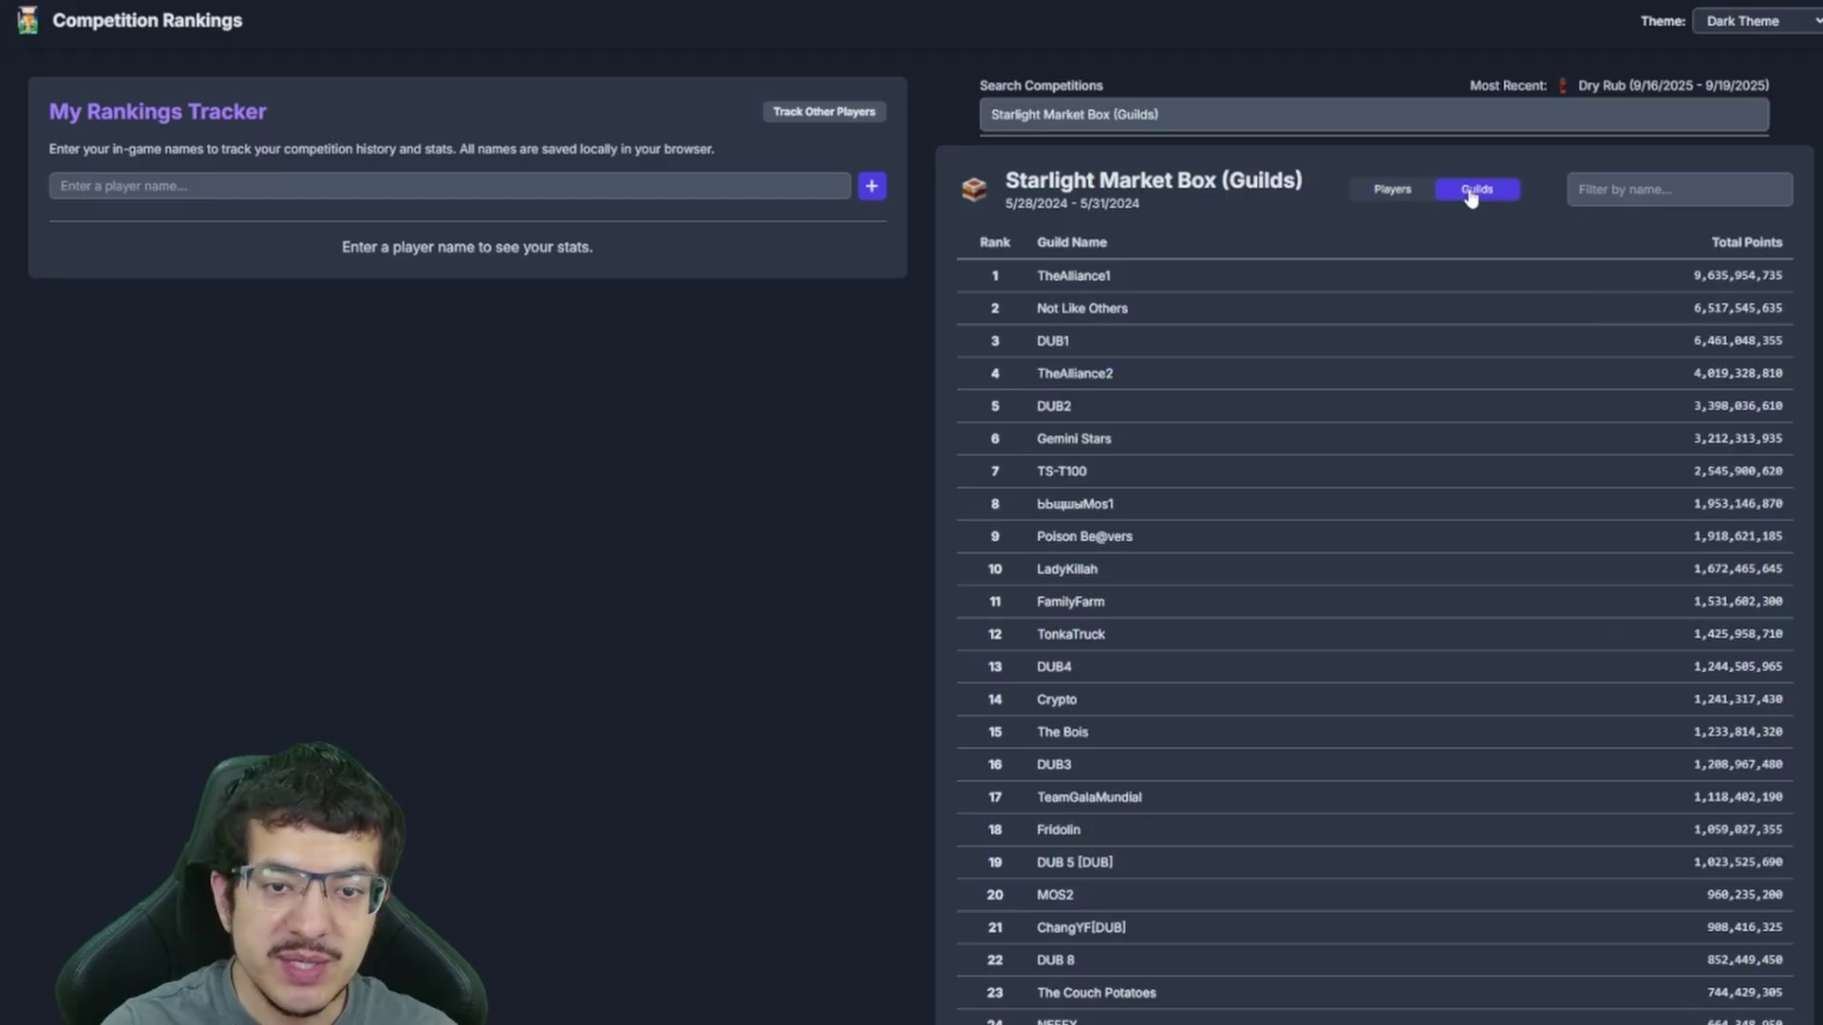
{"action": "scroll", "coordinate": [1486, 501], "scroll_direction": "down", "scroll_amount": 8}
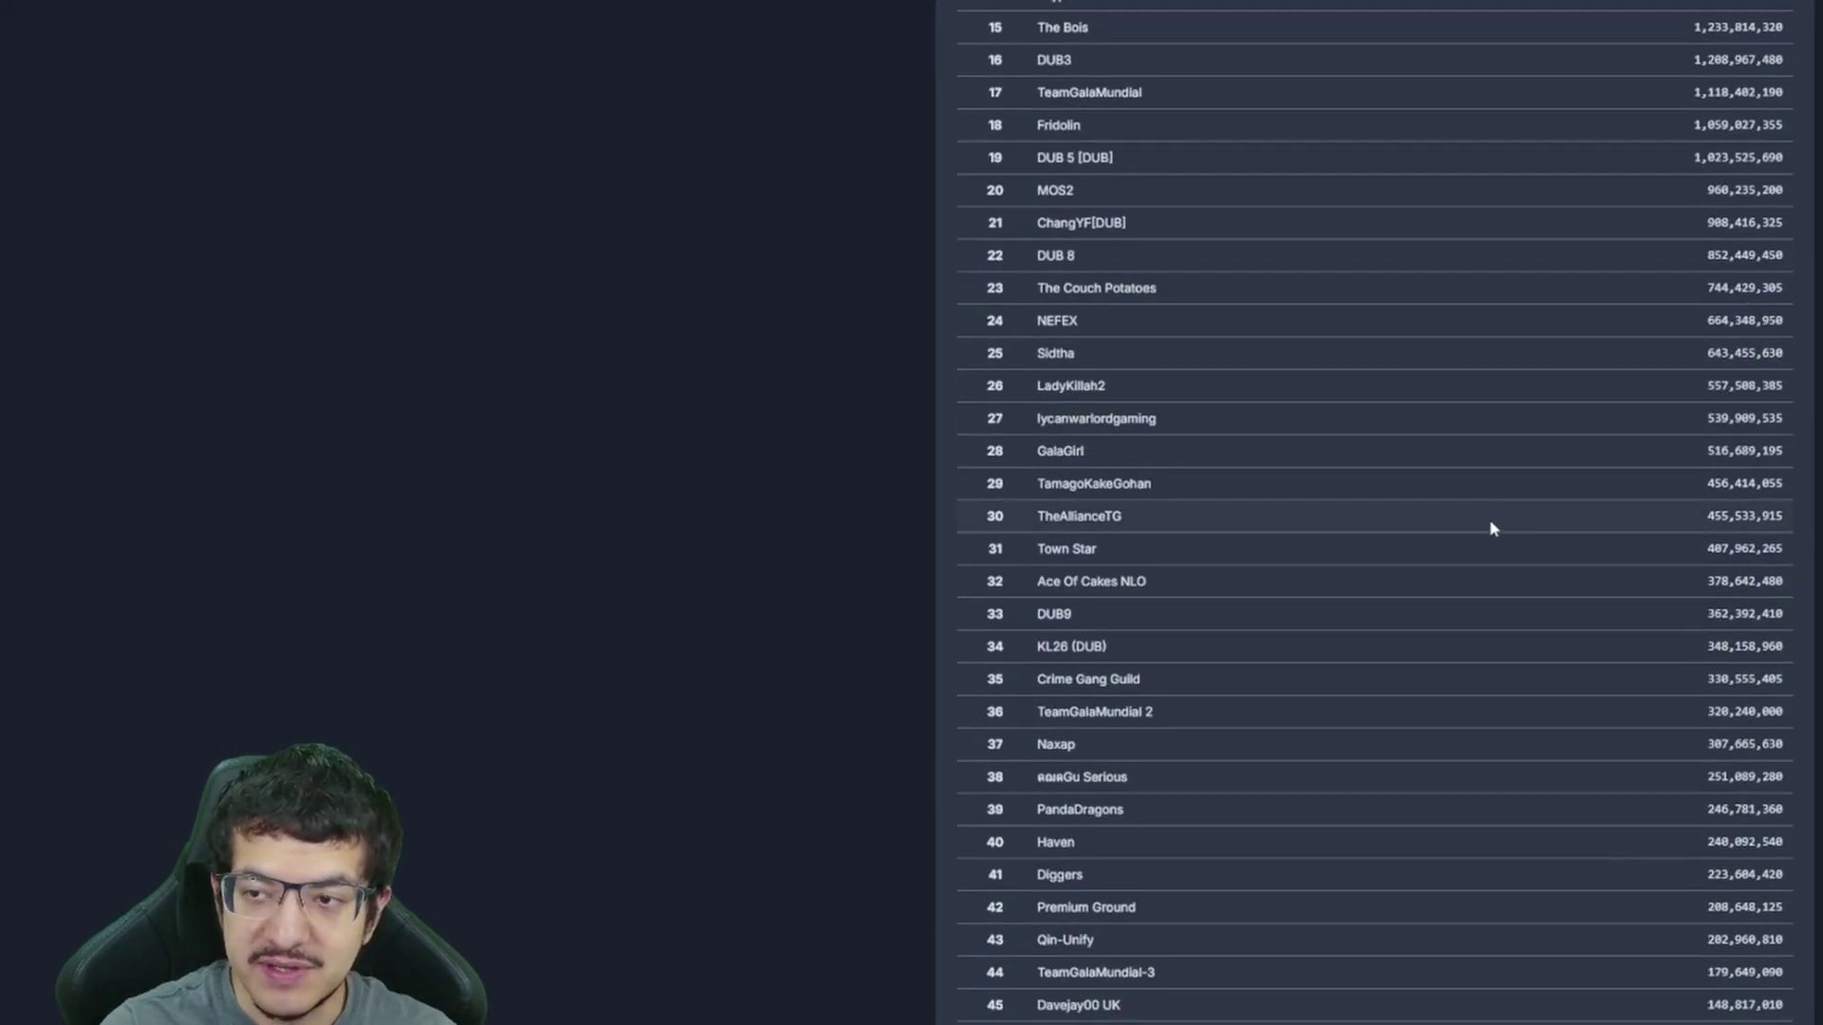
{"action": "scroll", "coordinate": [1487, 499], "scroll_direction": "up", "scroll_amount": 8}
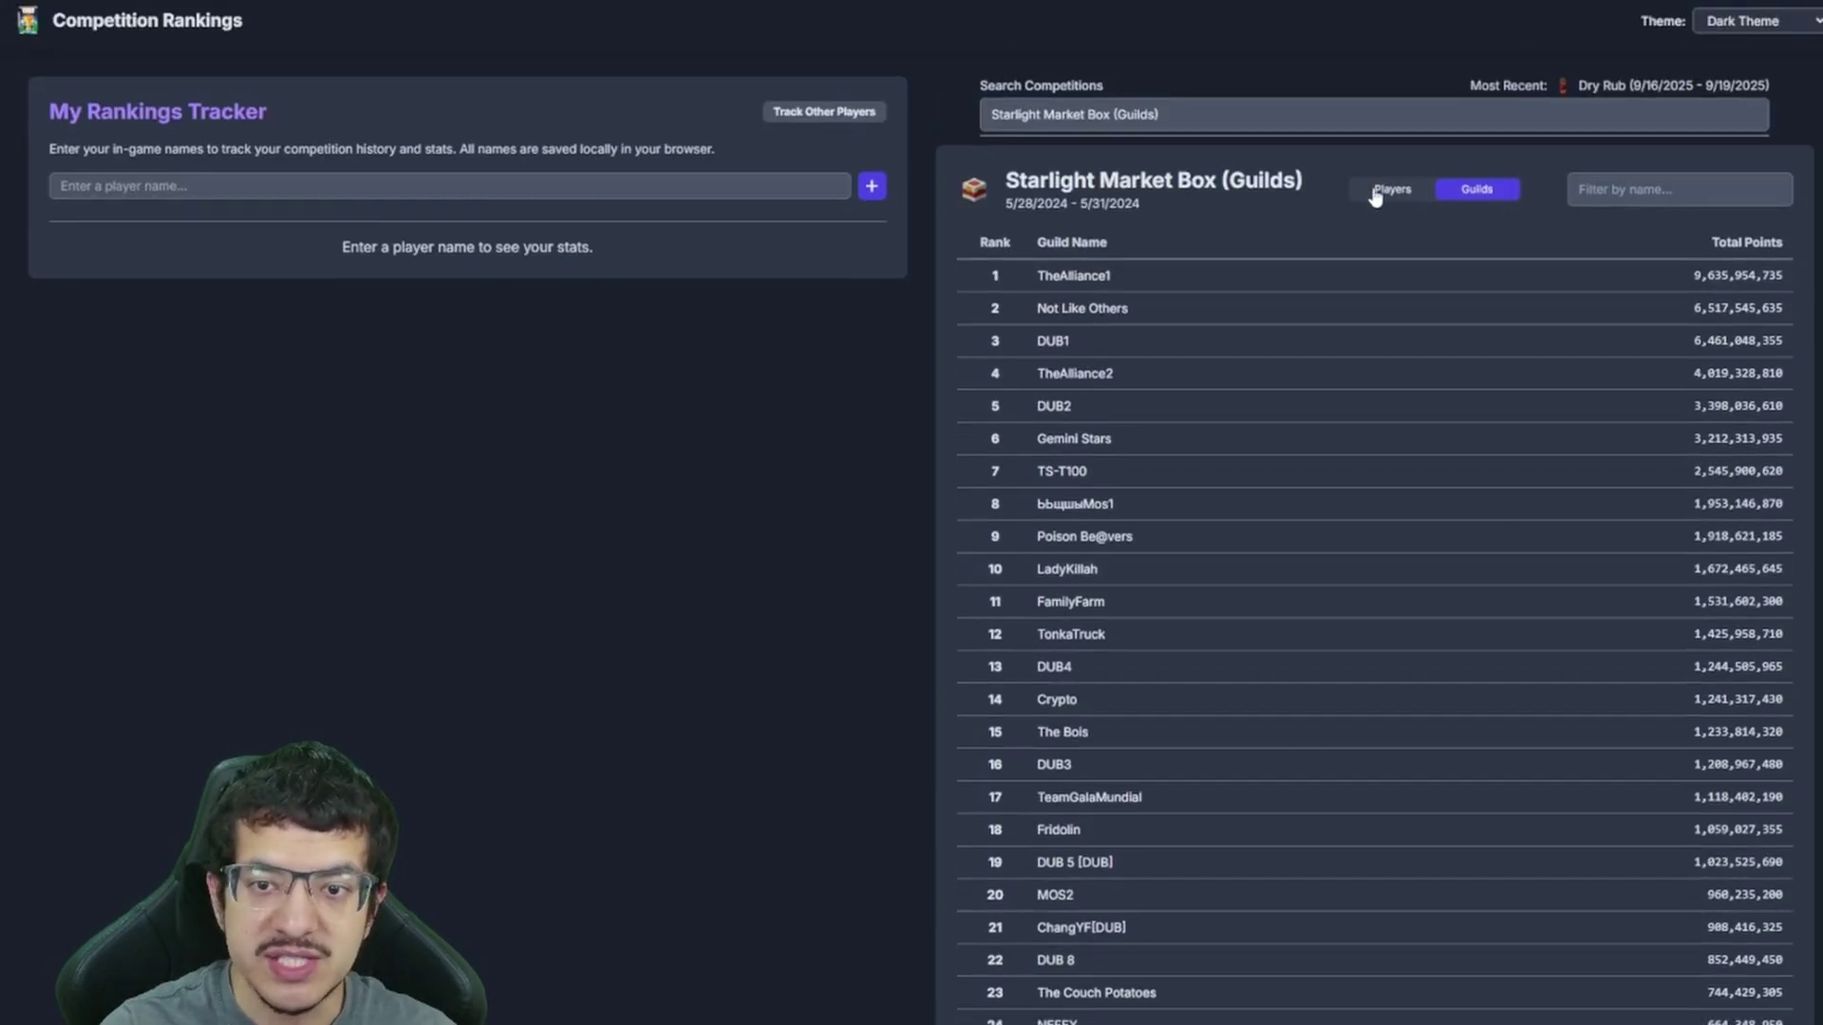
{"action": "left_click", "coordinate": [1381, 201]}
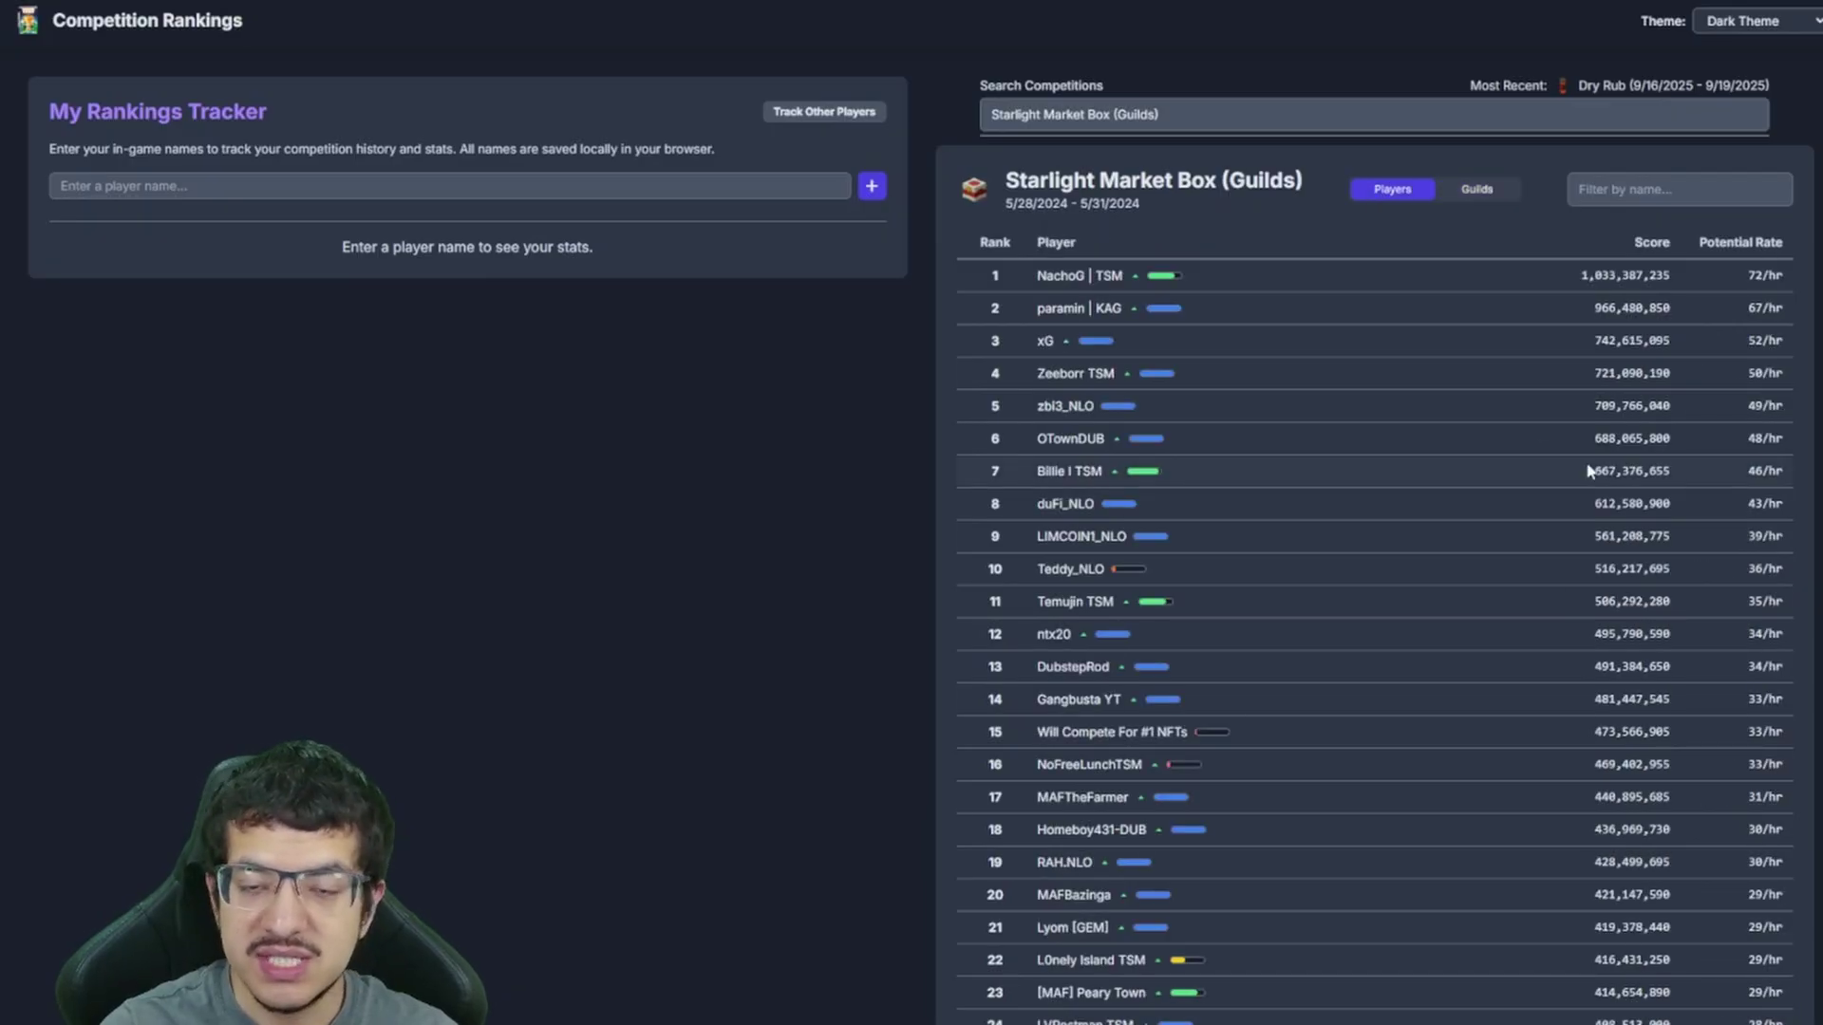
Replace the competition search with "Dry" and open the Dry Rub leaderboard dated 9/16/2025 - 9/19/2025
{"action": "left_click", "coordinate": [1200, 122]}
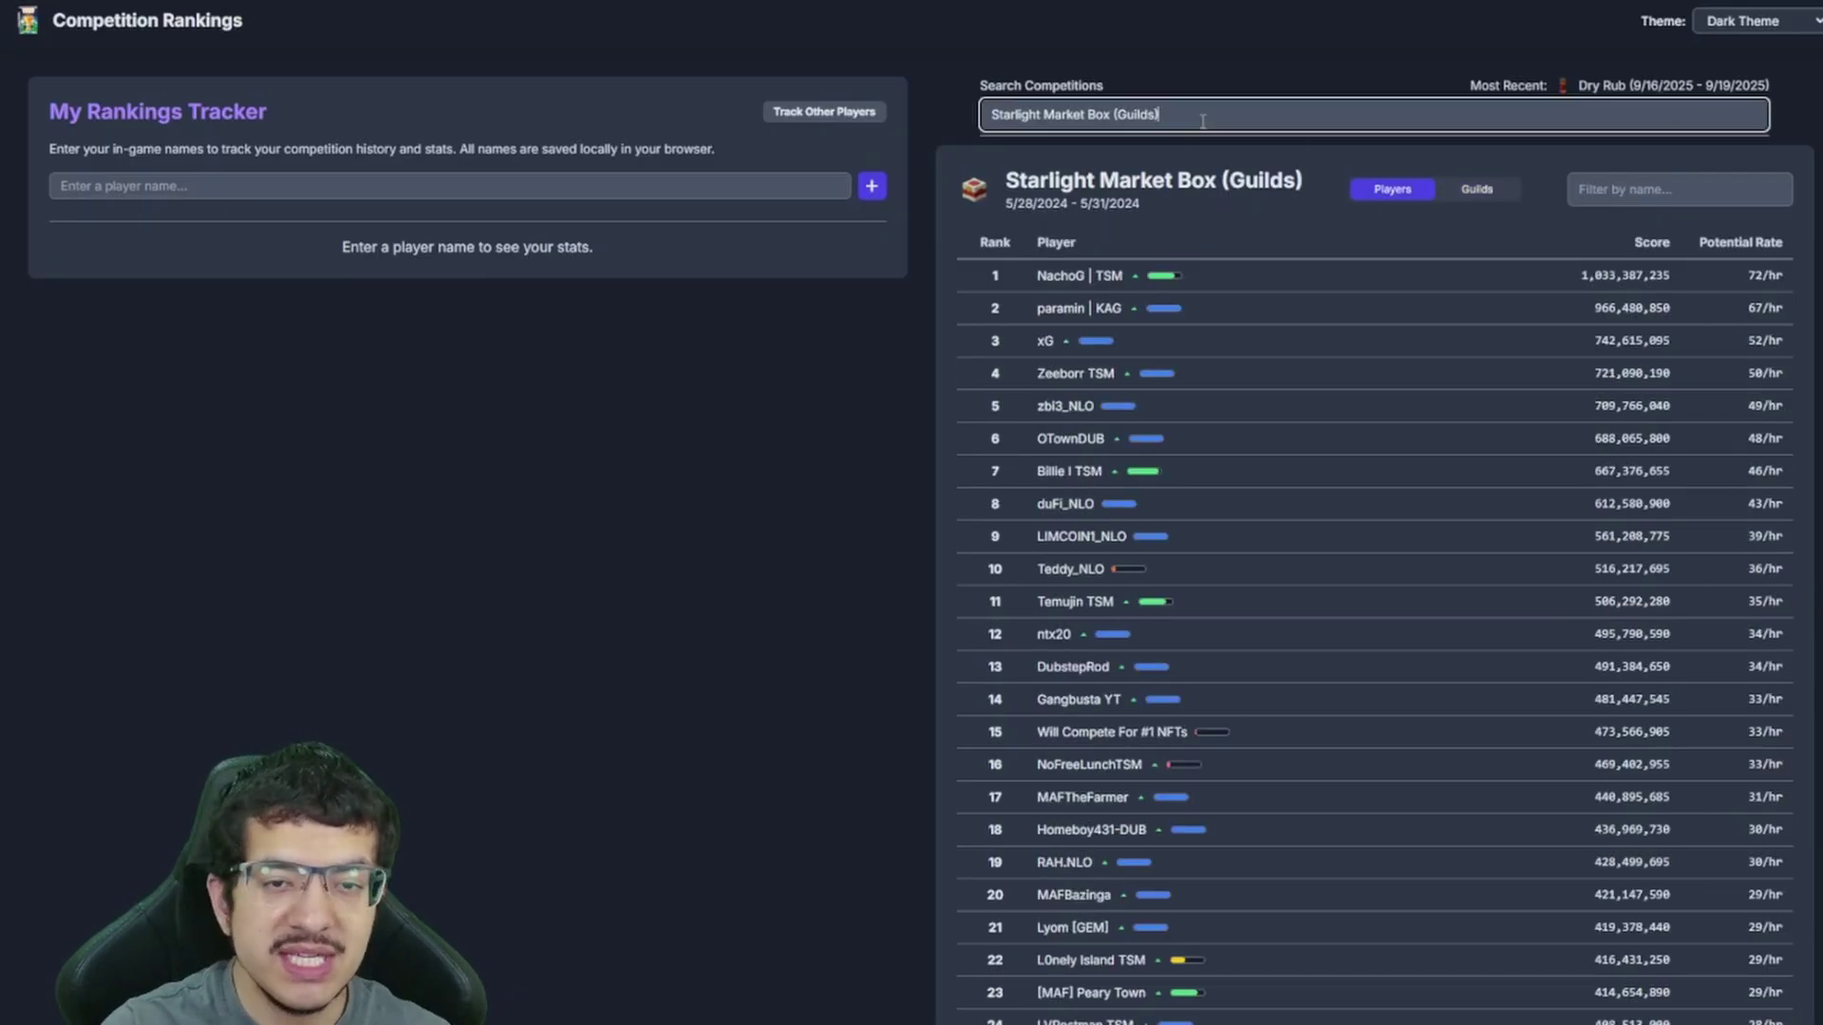
{"action": "key", "text": "ctrl+a"}
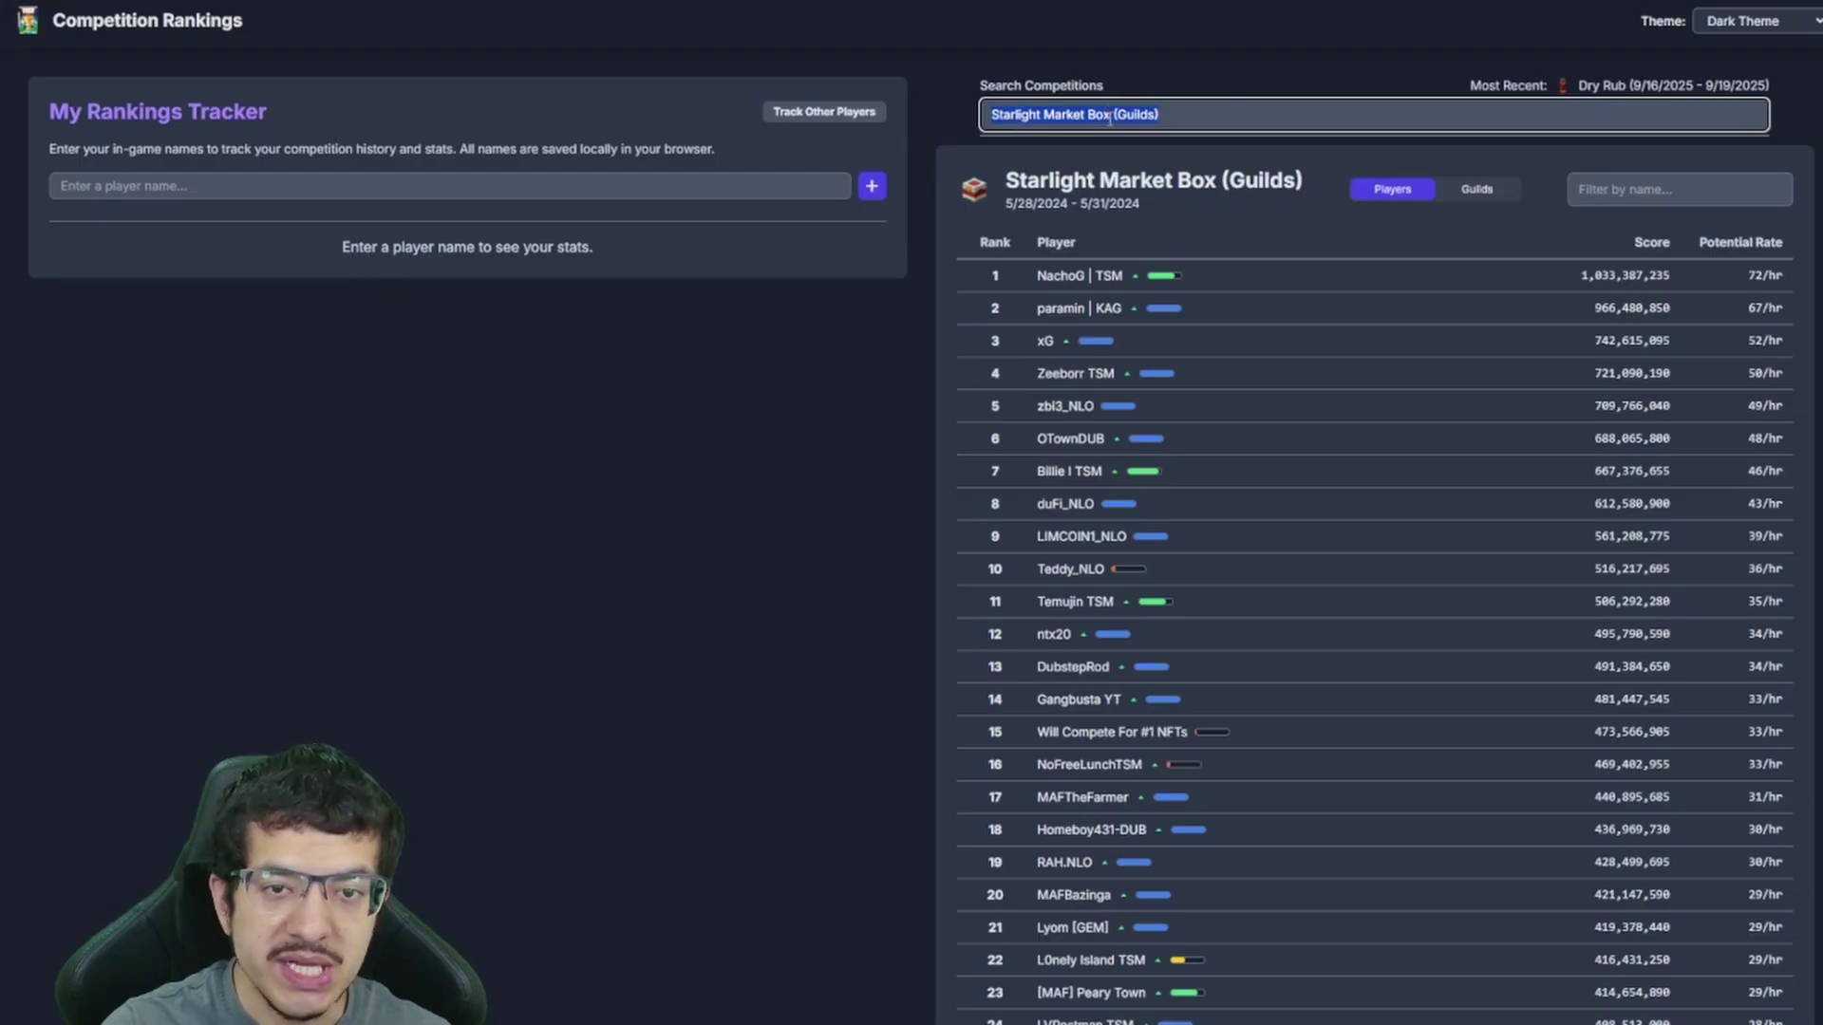
{"action": "key", "text": "BackSpace"}
{"action": "left_click", "coordinate": [1150, 93]}
{"action": "left_click", "coordinate": [1093, 115]}
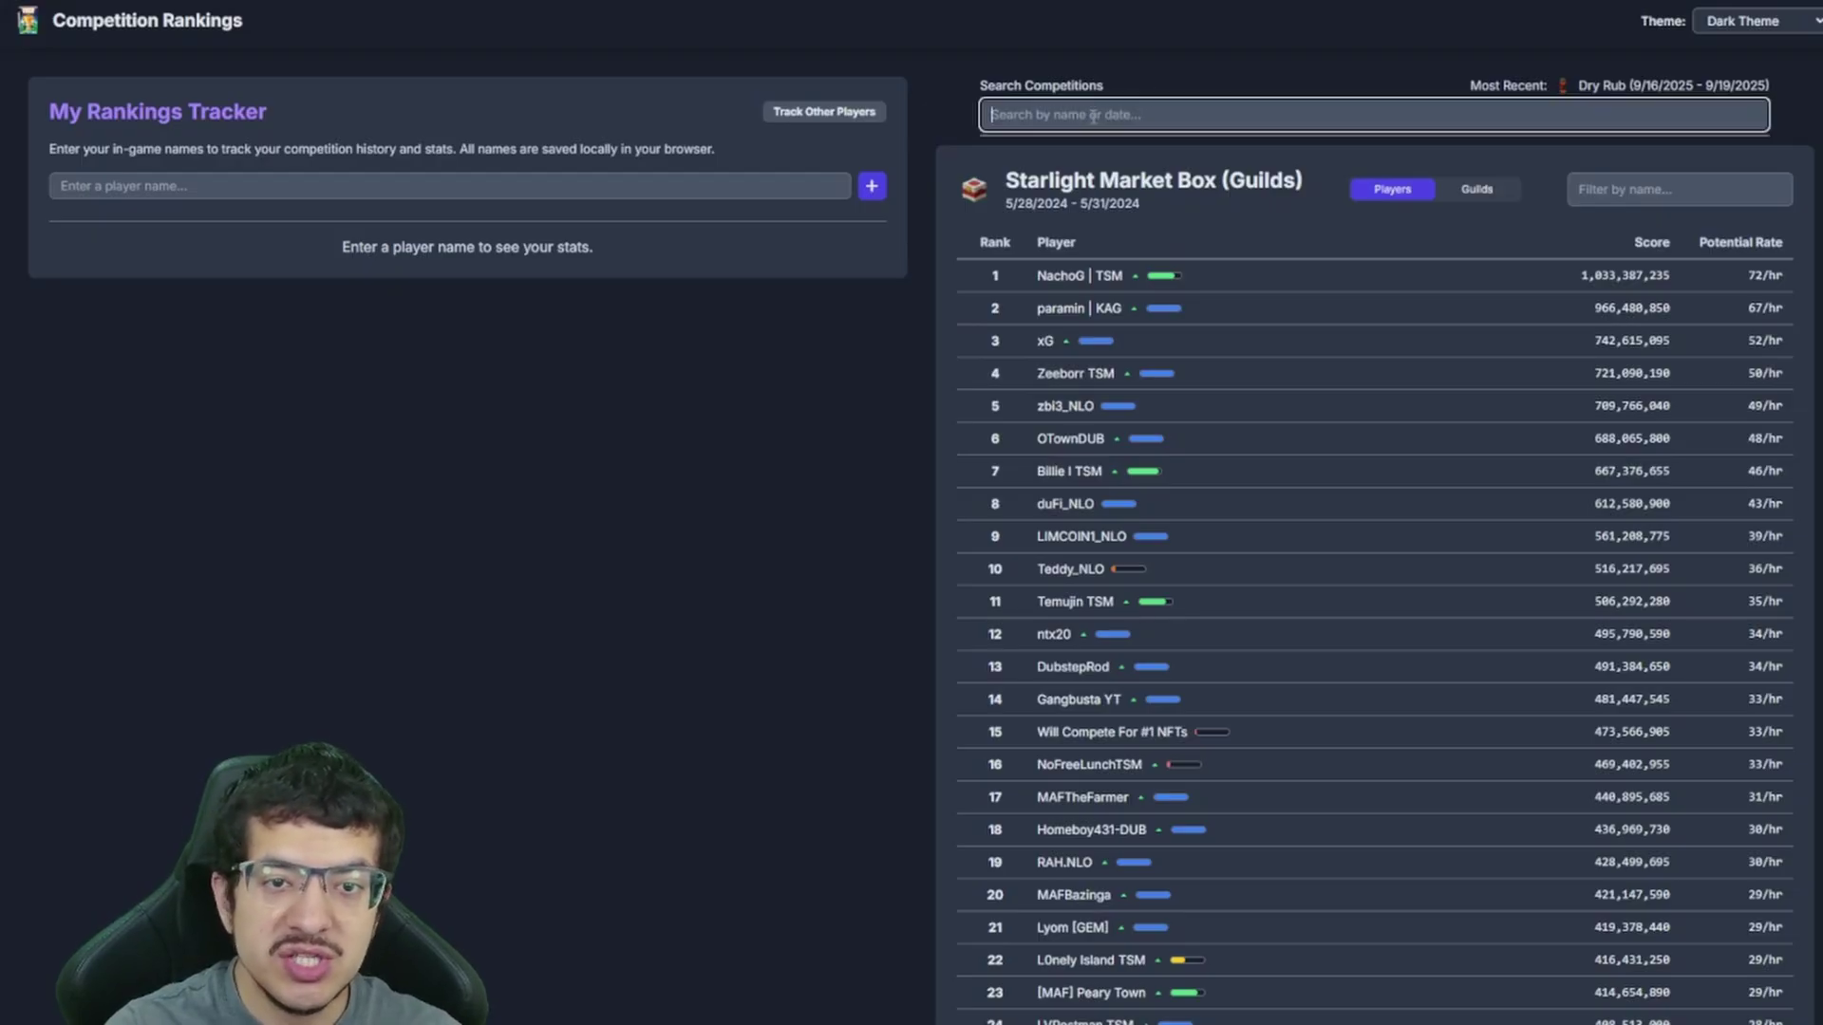
{"action": "type", "text": "Dry"}
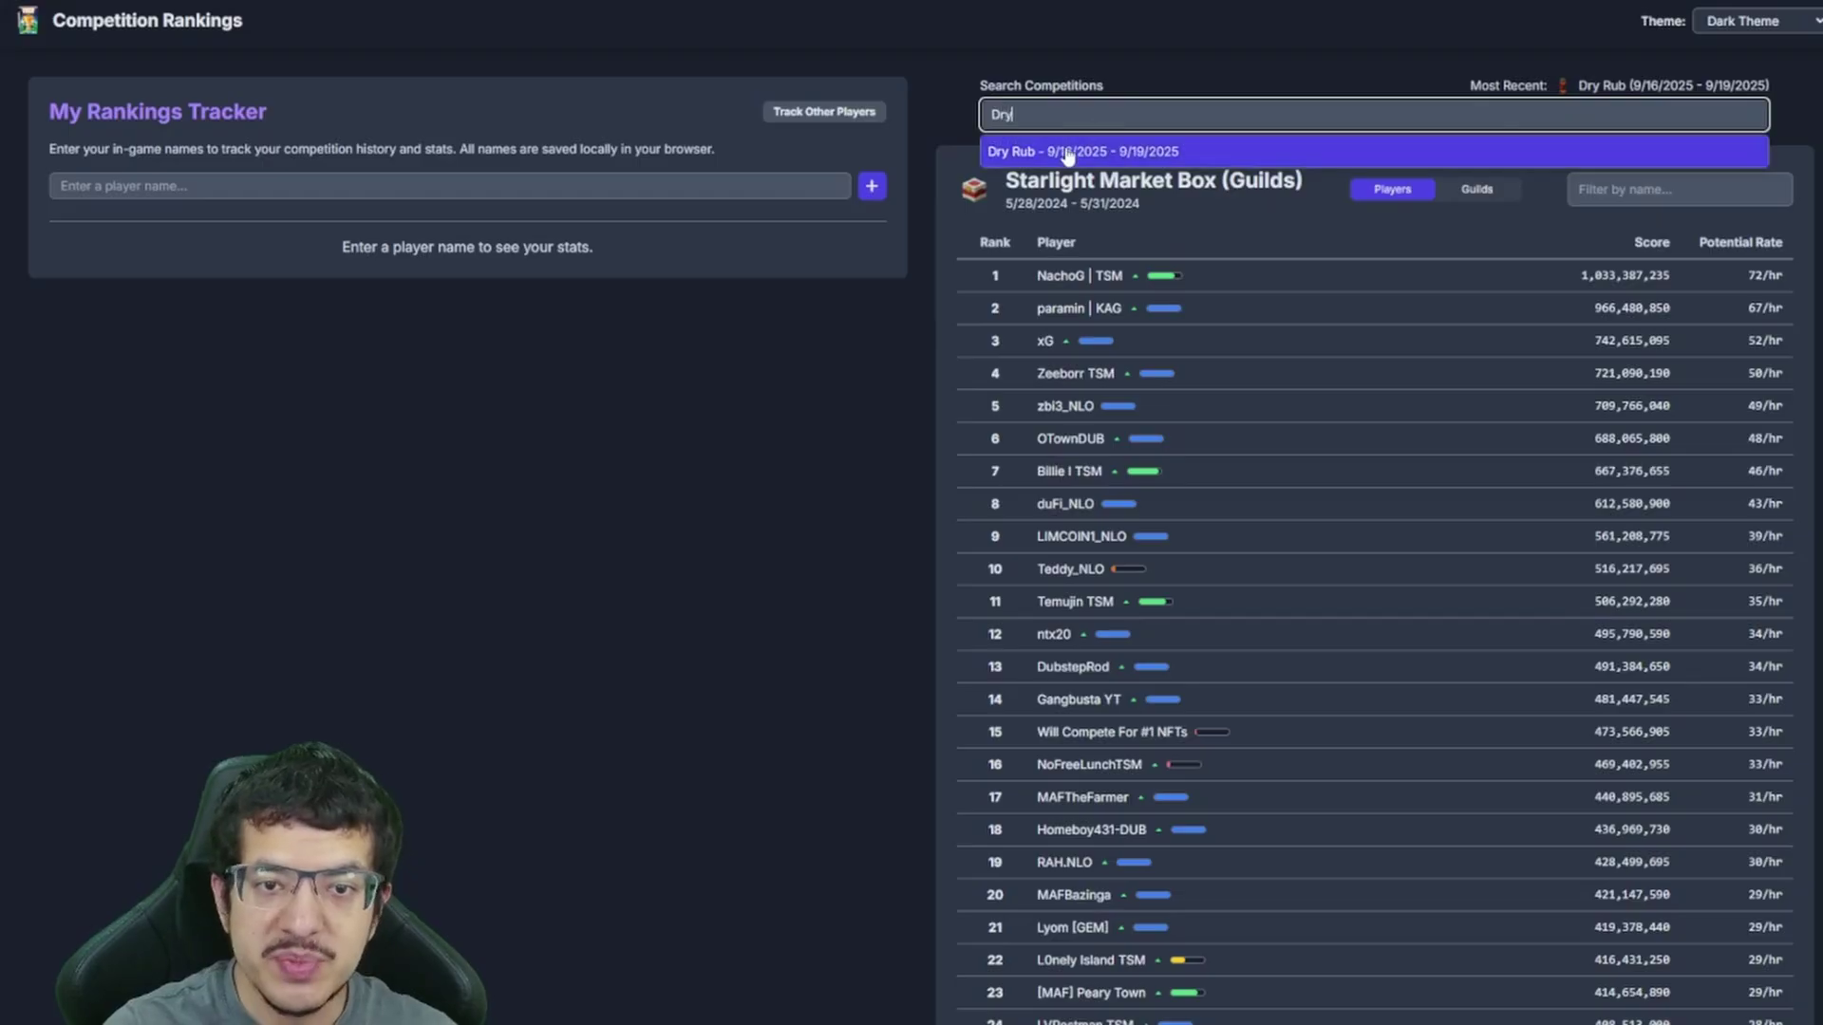
{"action": "left_click", "coordinate": [1068, 152]}
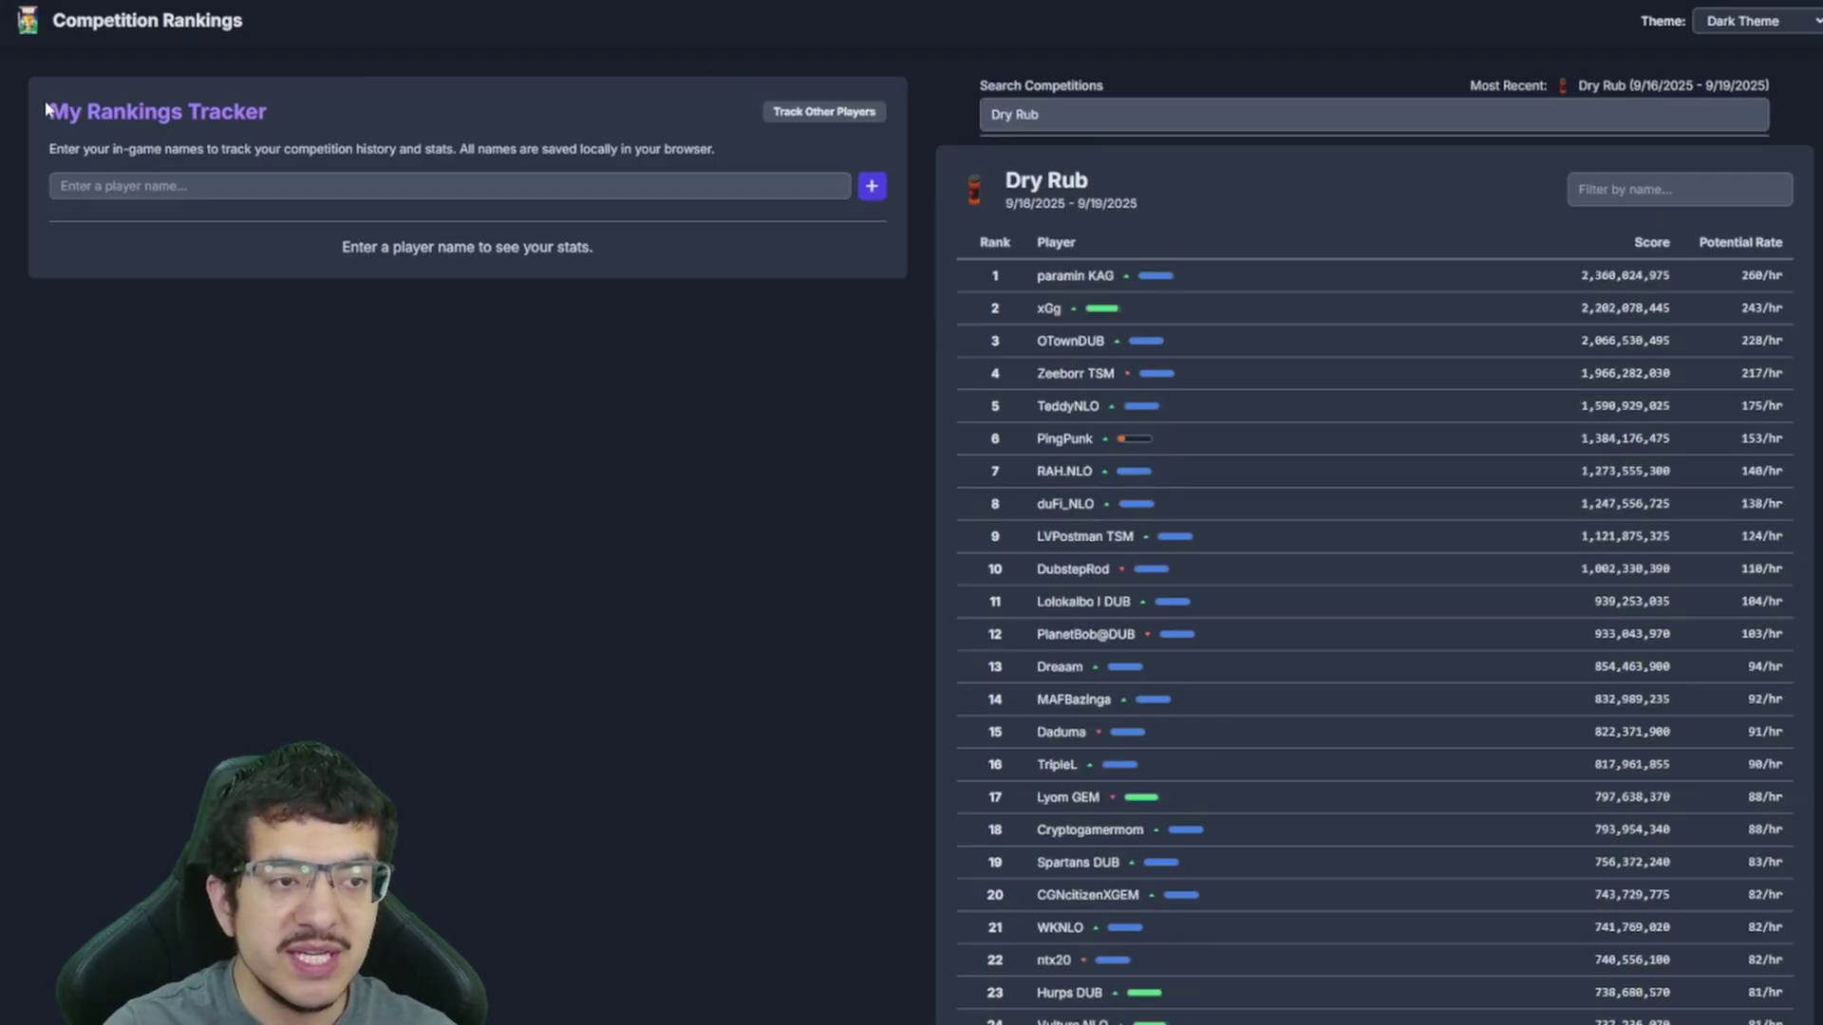
Enter the in-game name of the rank 10 Dry Rub player in My Rankings Tracker to load that player's stats
{"action": "left_click", "coordinate": [188, 186]}
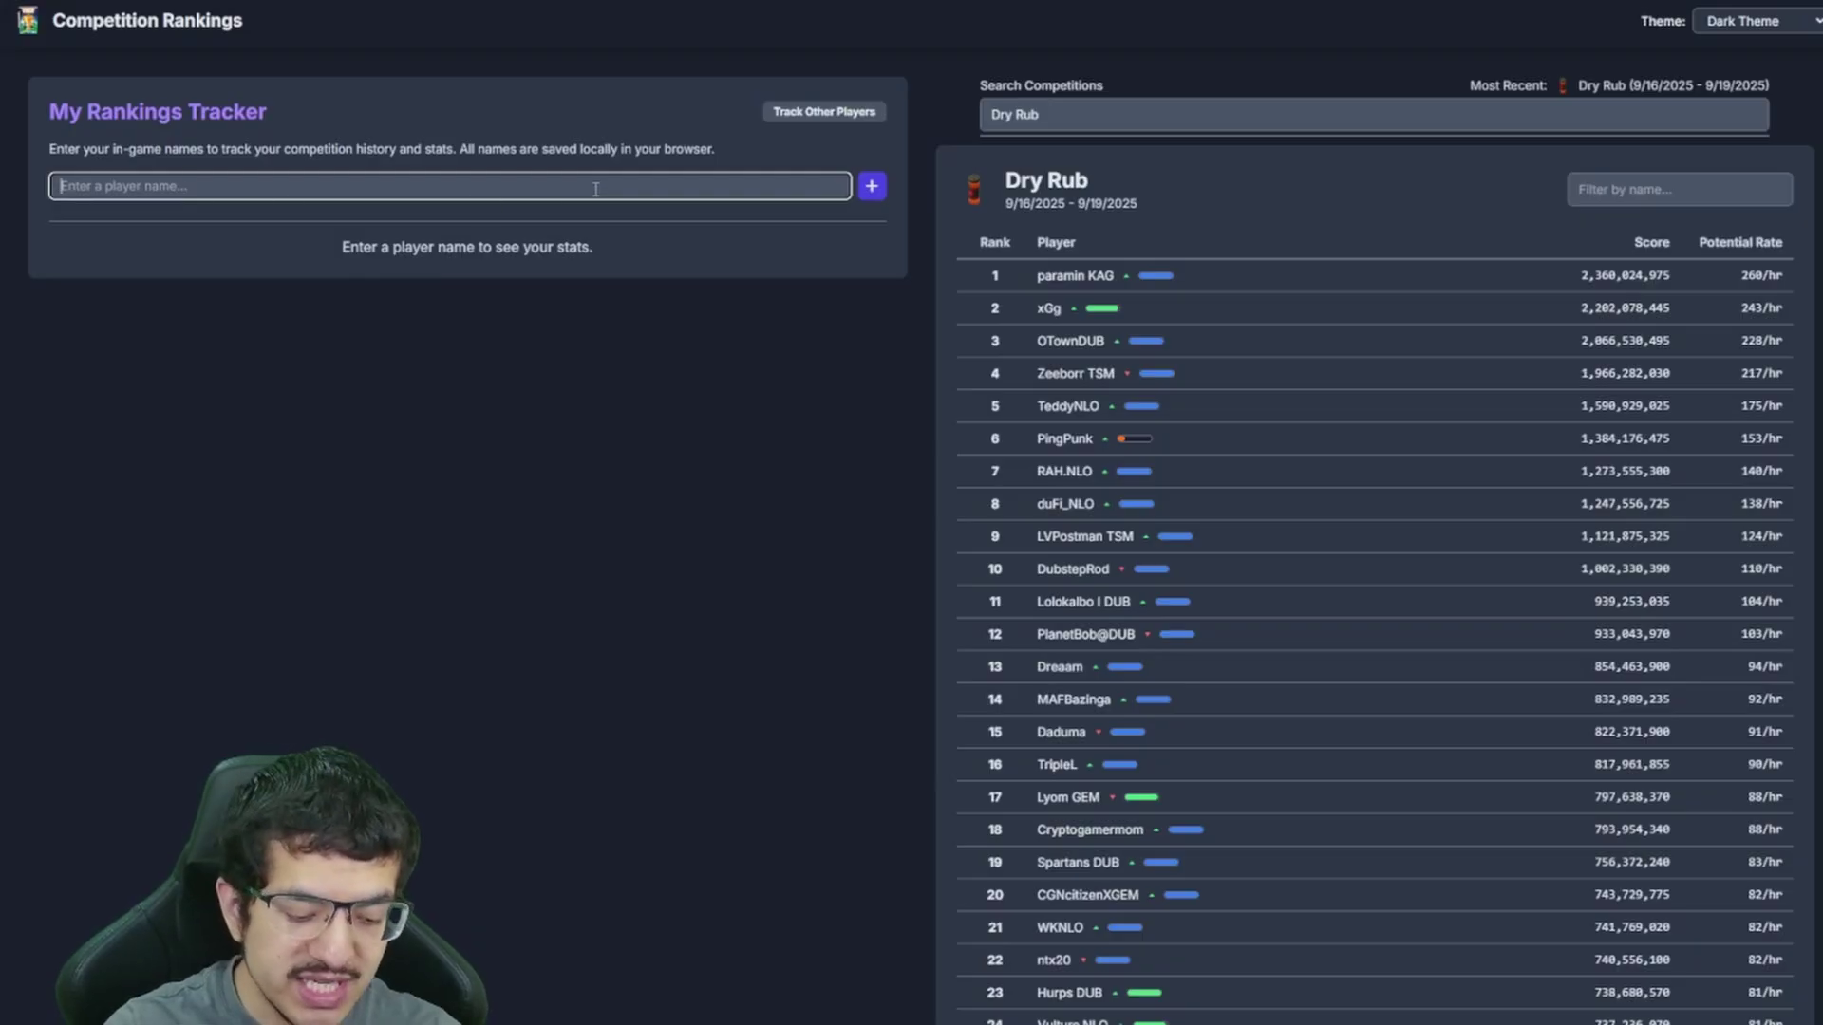
{"action": "type", "text": "DubstepR"}
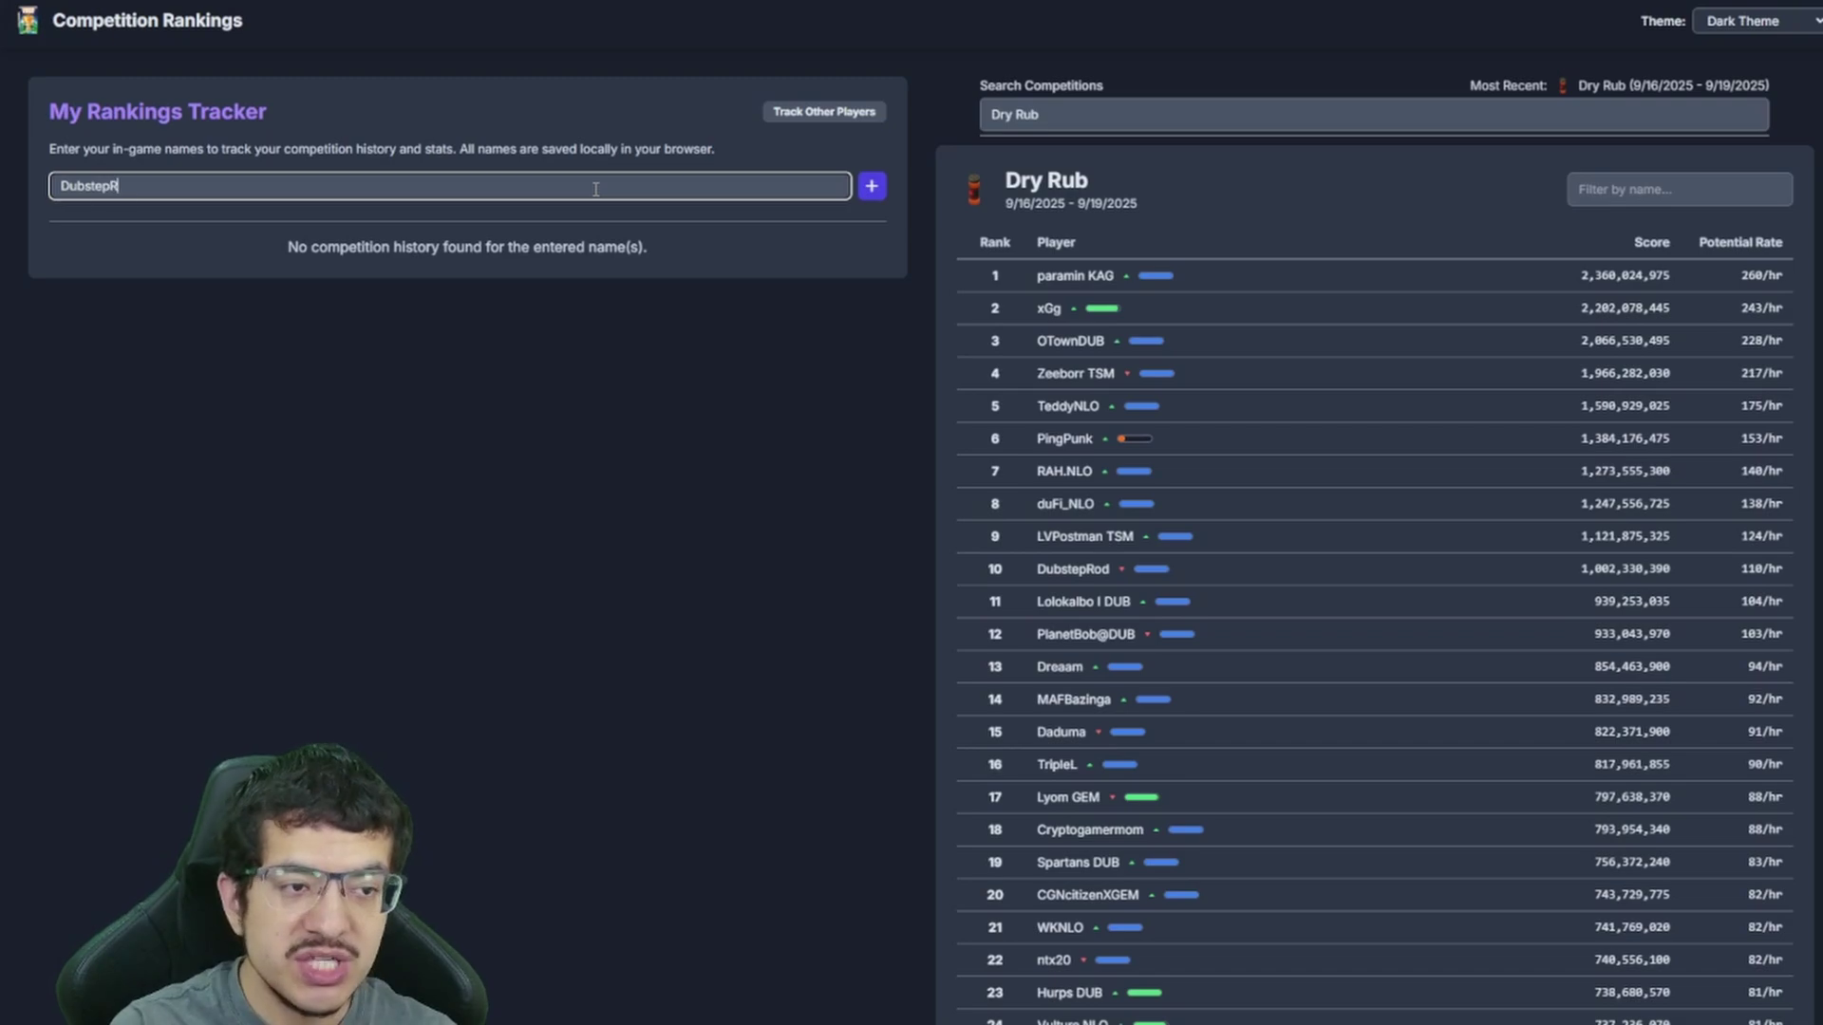
{"action": "type", "text": "od"}
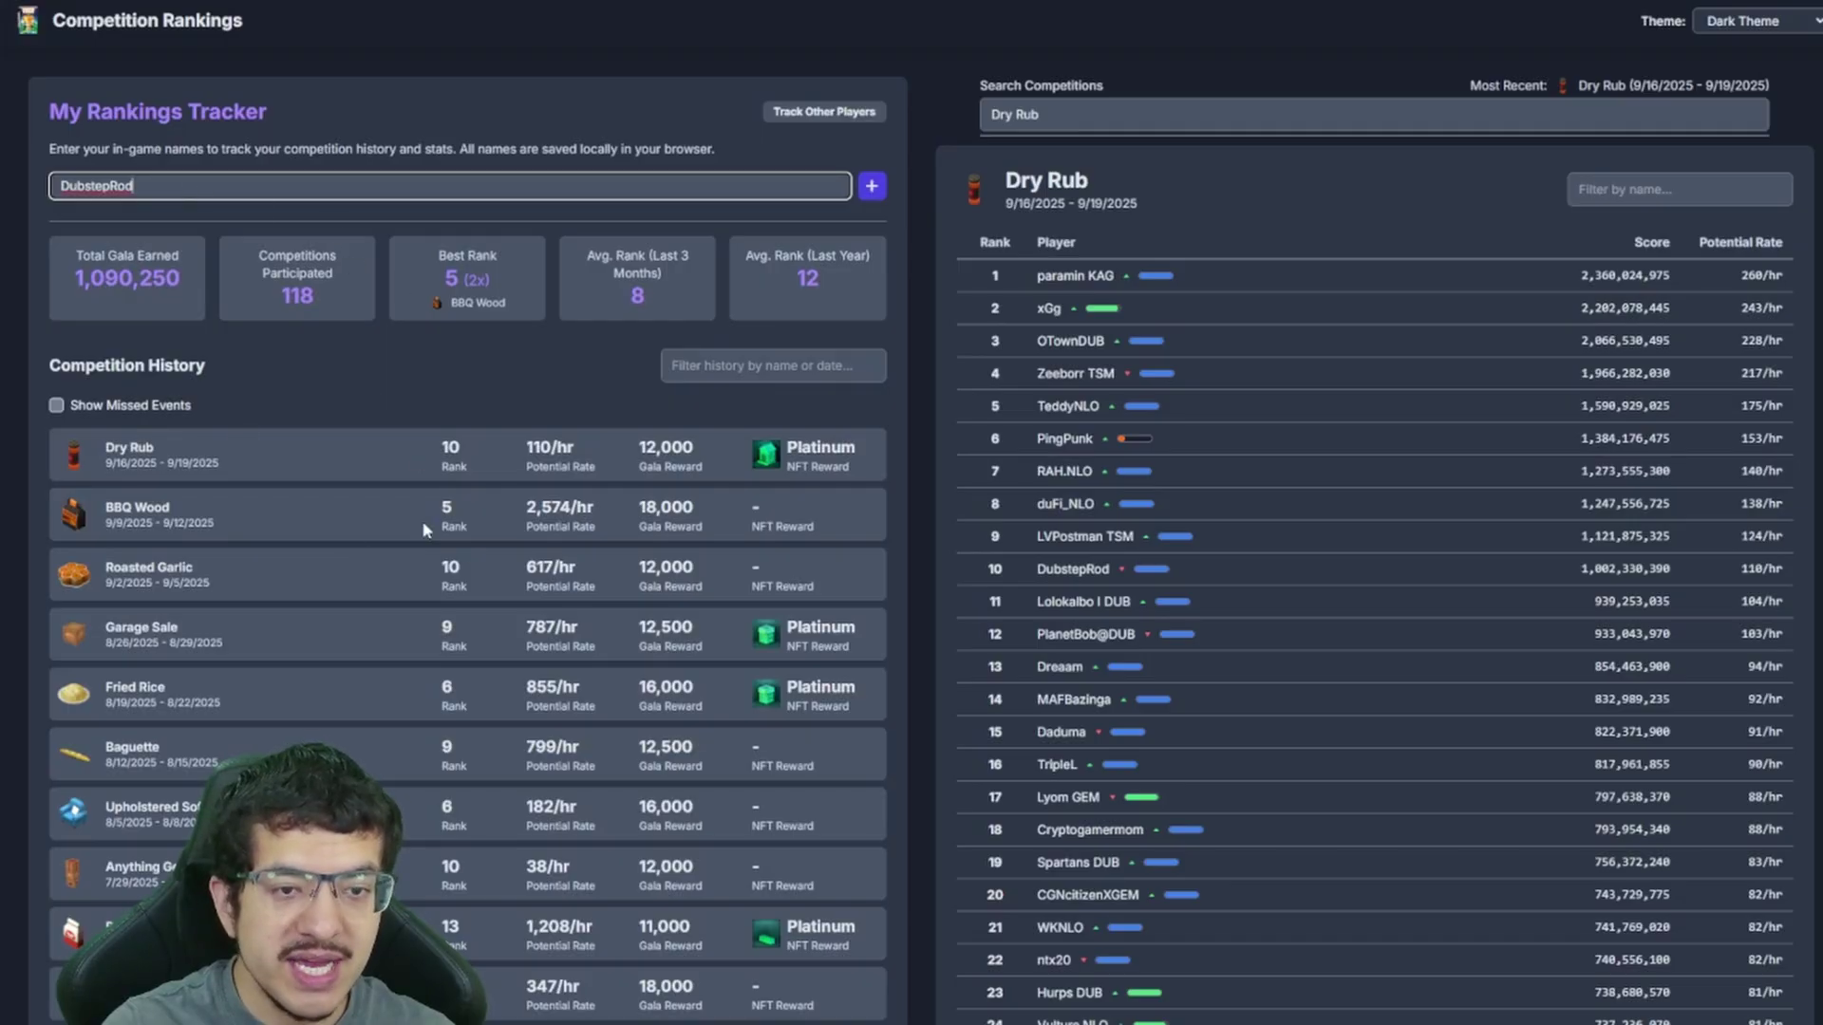
Examine the tracked player's competition history, number of competitions participated in, and the competition listed under best rank
{"action": "scroll", "coordinate": [367, 406], "scroll_direction": "down", "scroll_amount": 1}
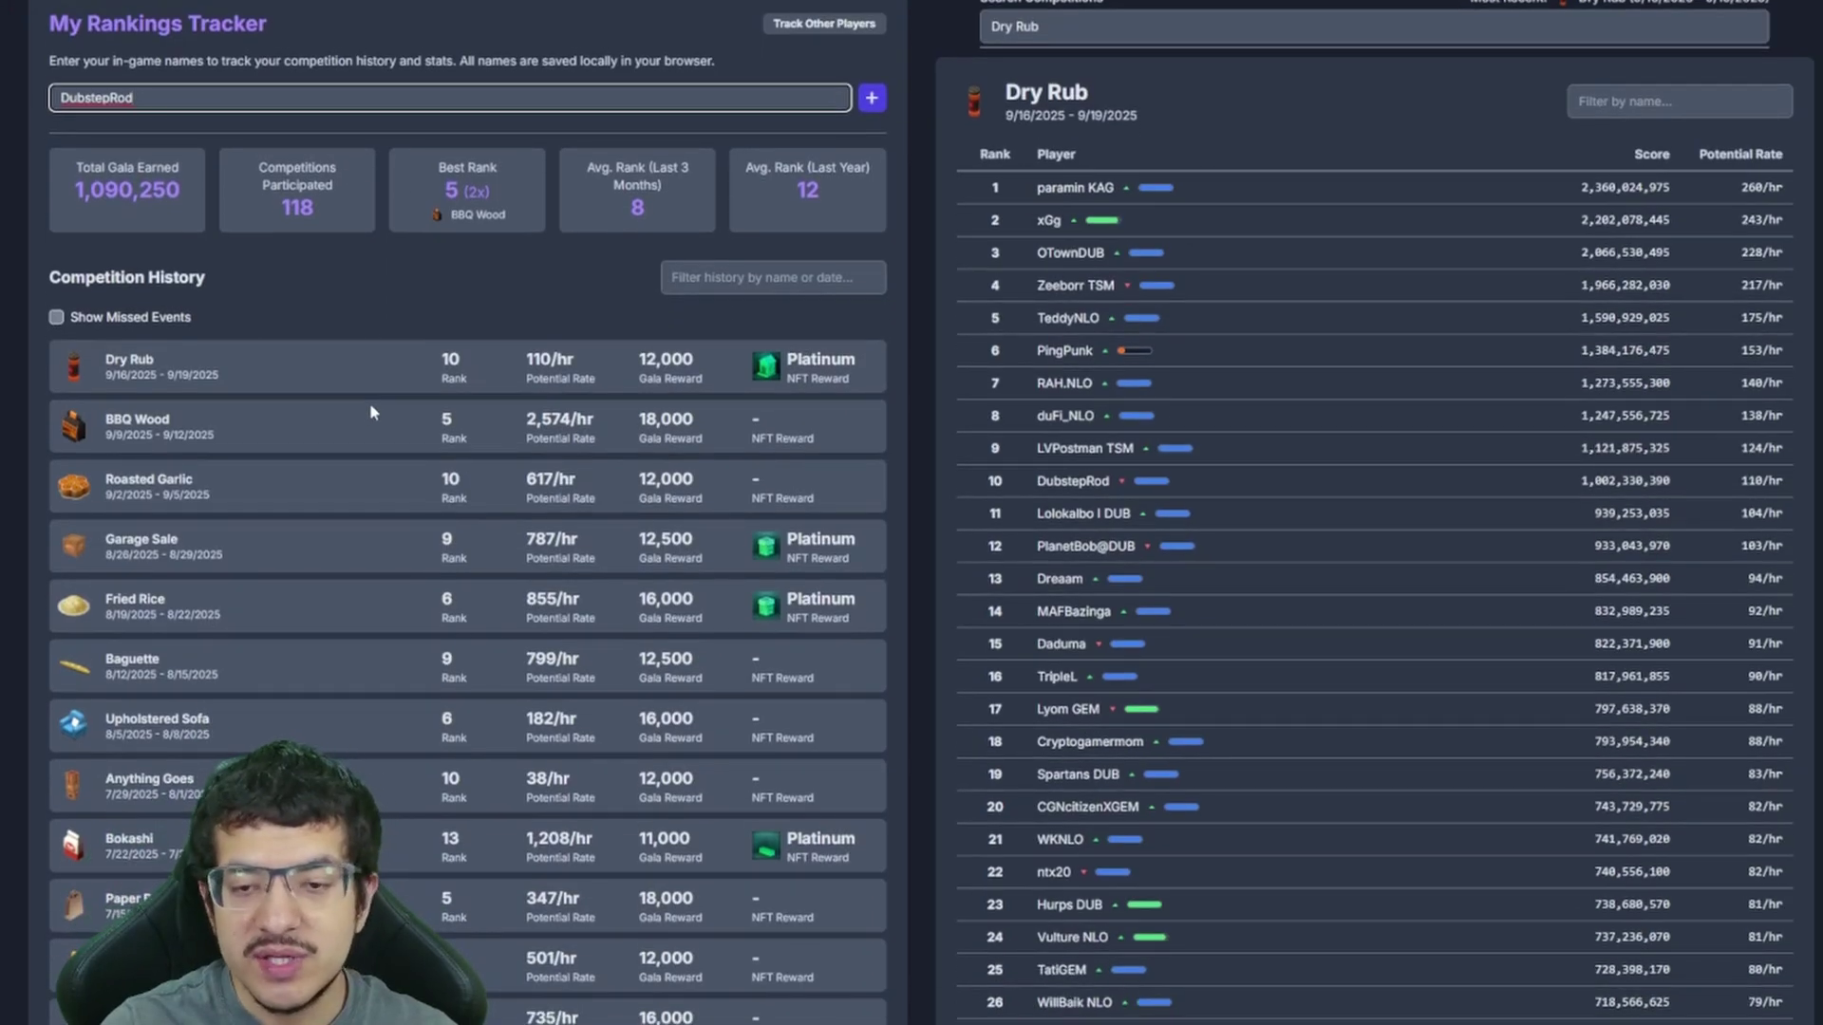
{"action": "scroll", "coordinate": [417, 394], "scroll_direction": "up", "scroll_amount": 1}
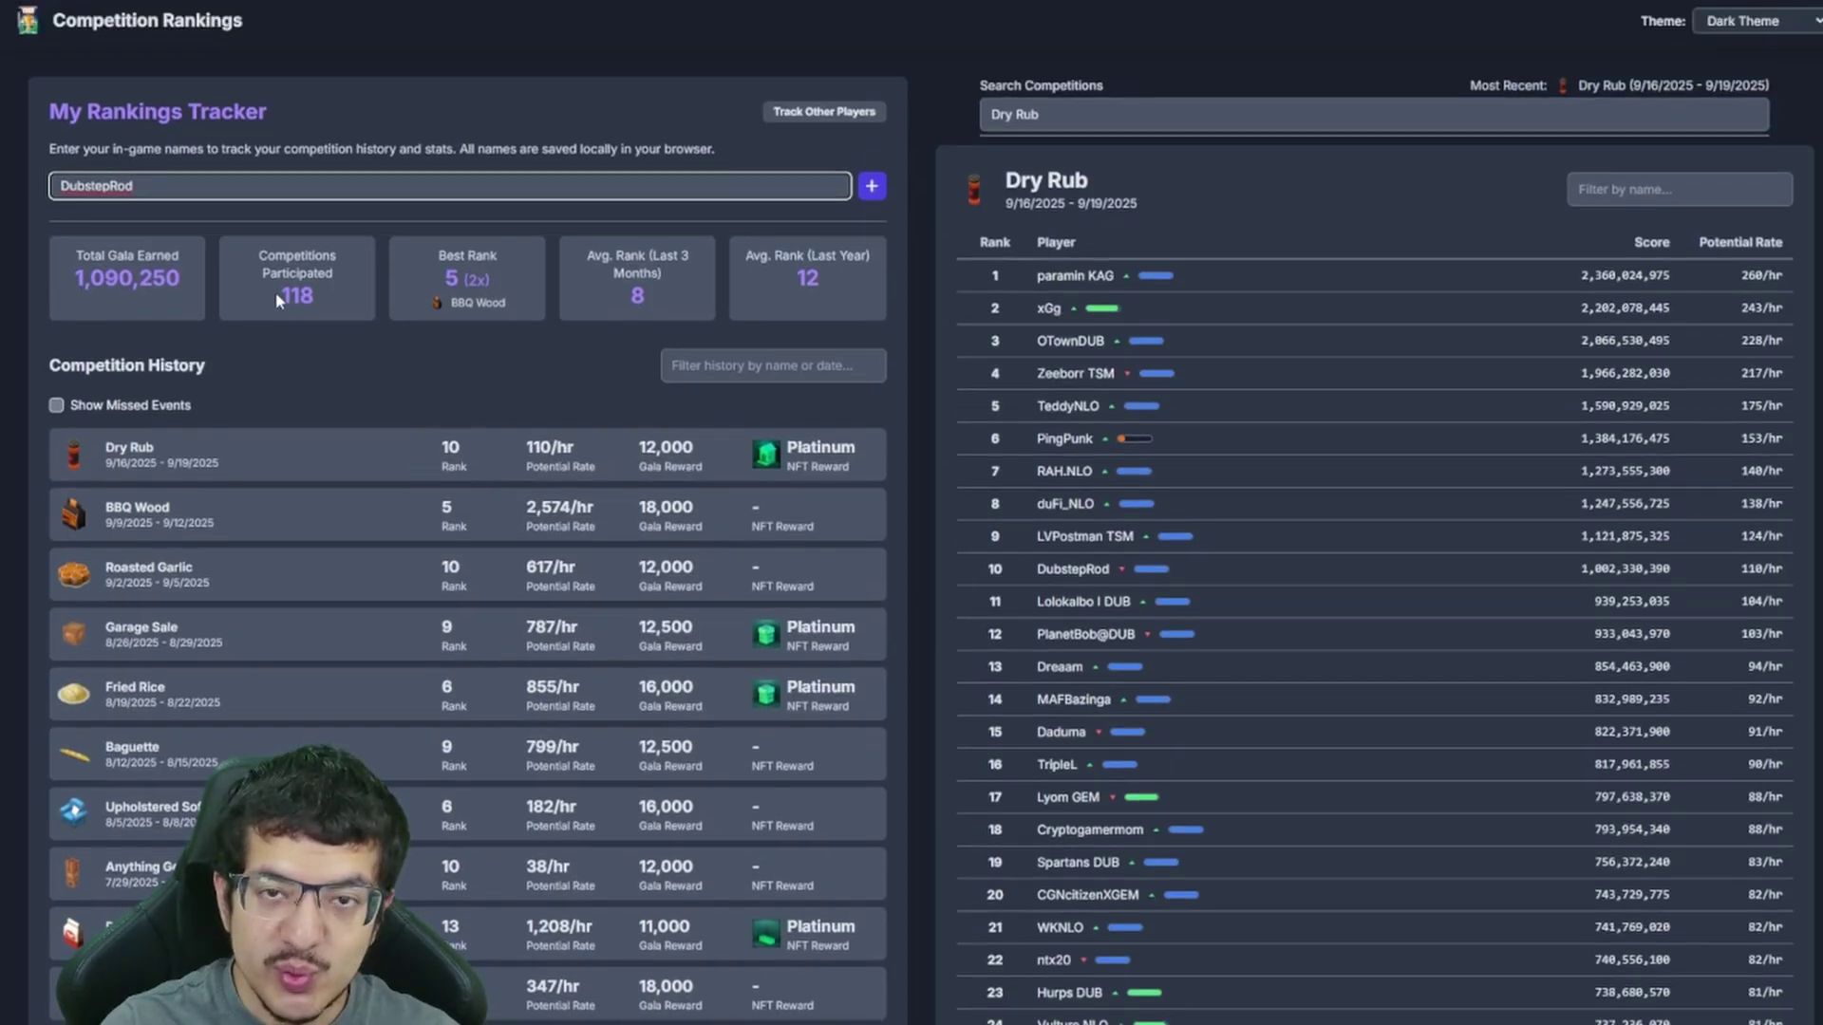
{"action": "left_click_drag", "start_coordinate": [275, 292], "coordinate": [328, 304]}
{"action": "left_click", "coordinate": [328, 307]}
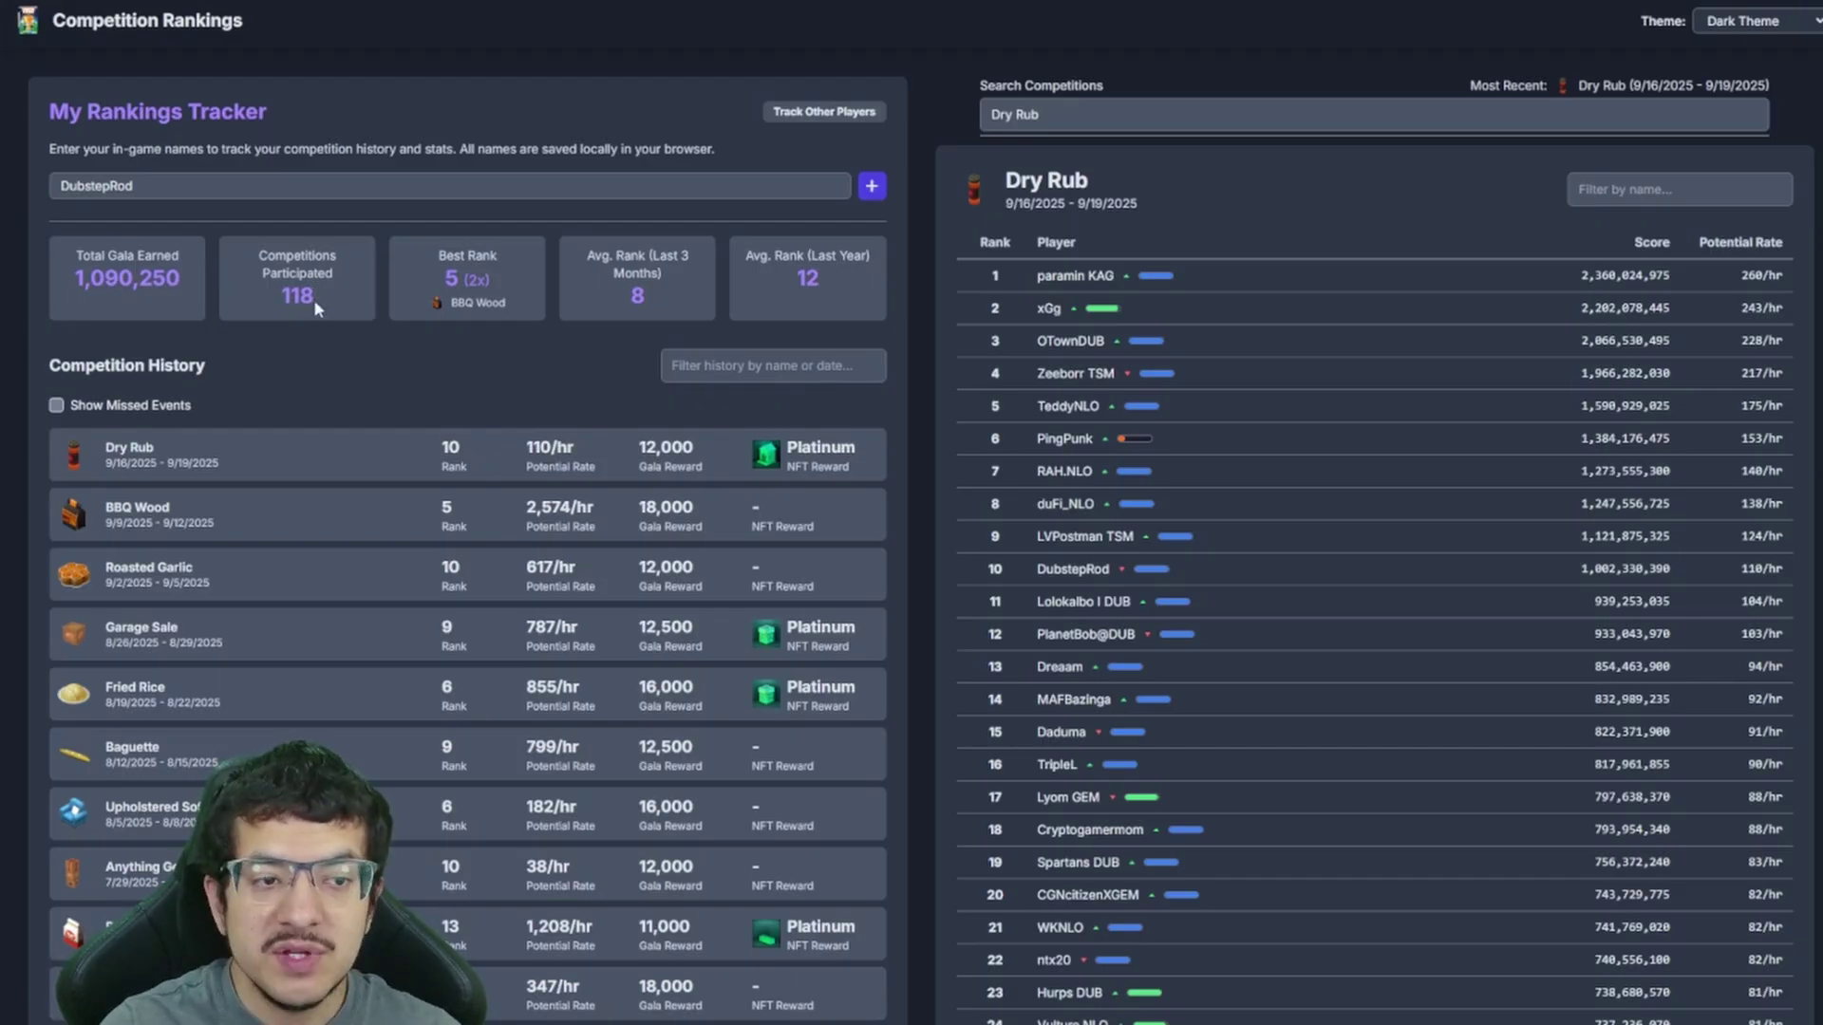
{"action": "double_click", "coordinate": [462, 303]}
{"action": "left_click_drag", "start_coordinate": [463, 304], "coordinate": [511, 312]}
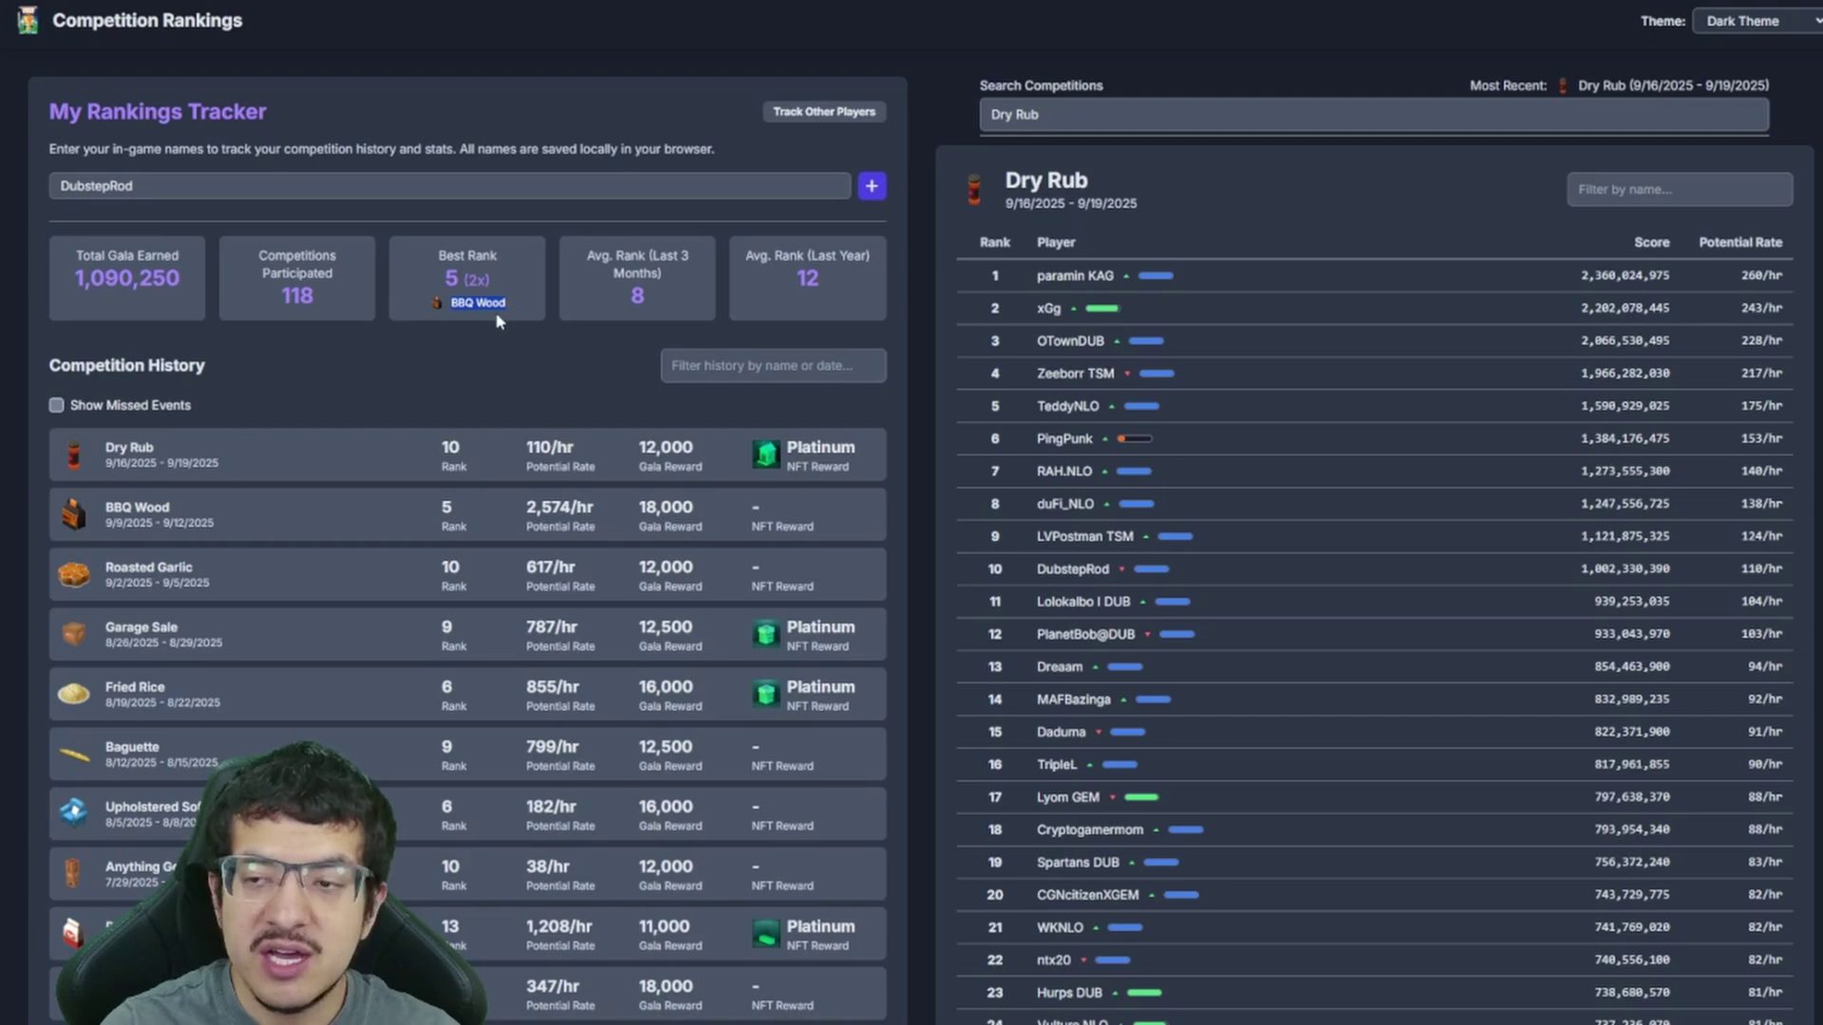
Examine the tracked player's BBQ Wood history entry, average rank over the last year, and total Gala earned
{"action": "left_click_drag", "start_coordinate": [59, 504], "coordinate": [840, 538]}
{"action": "left_click", "coordinate": [847, 524]}
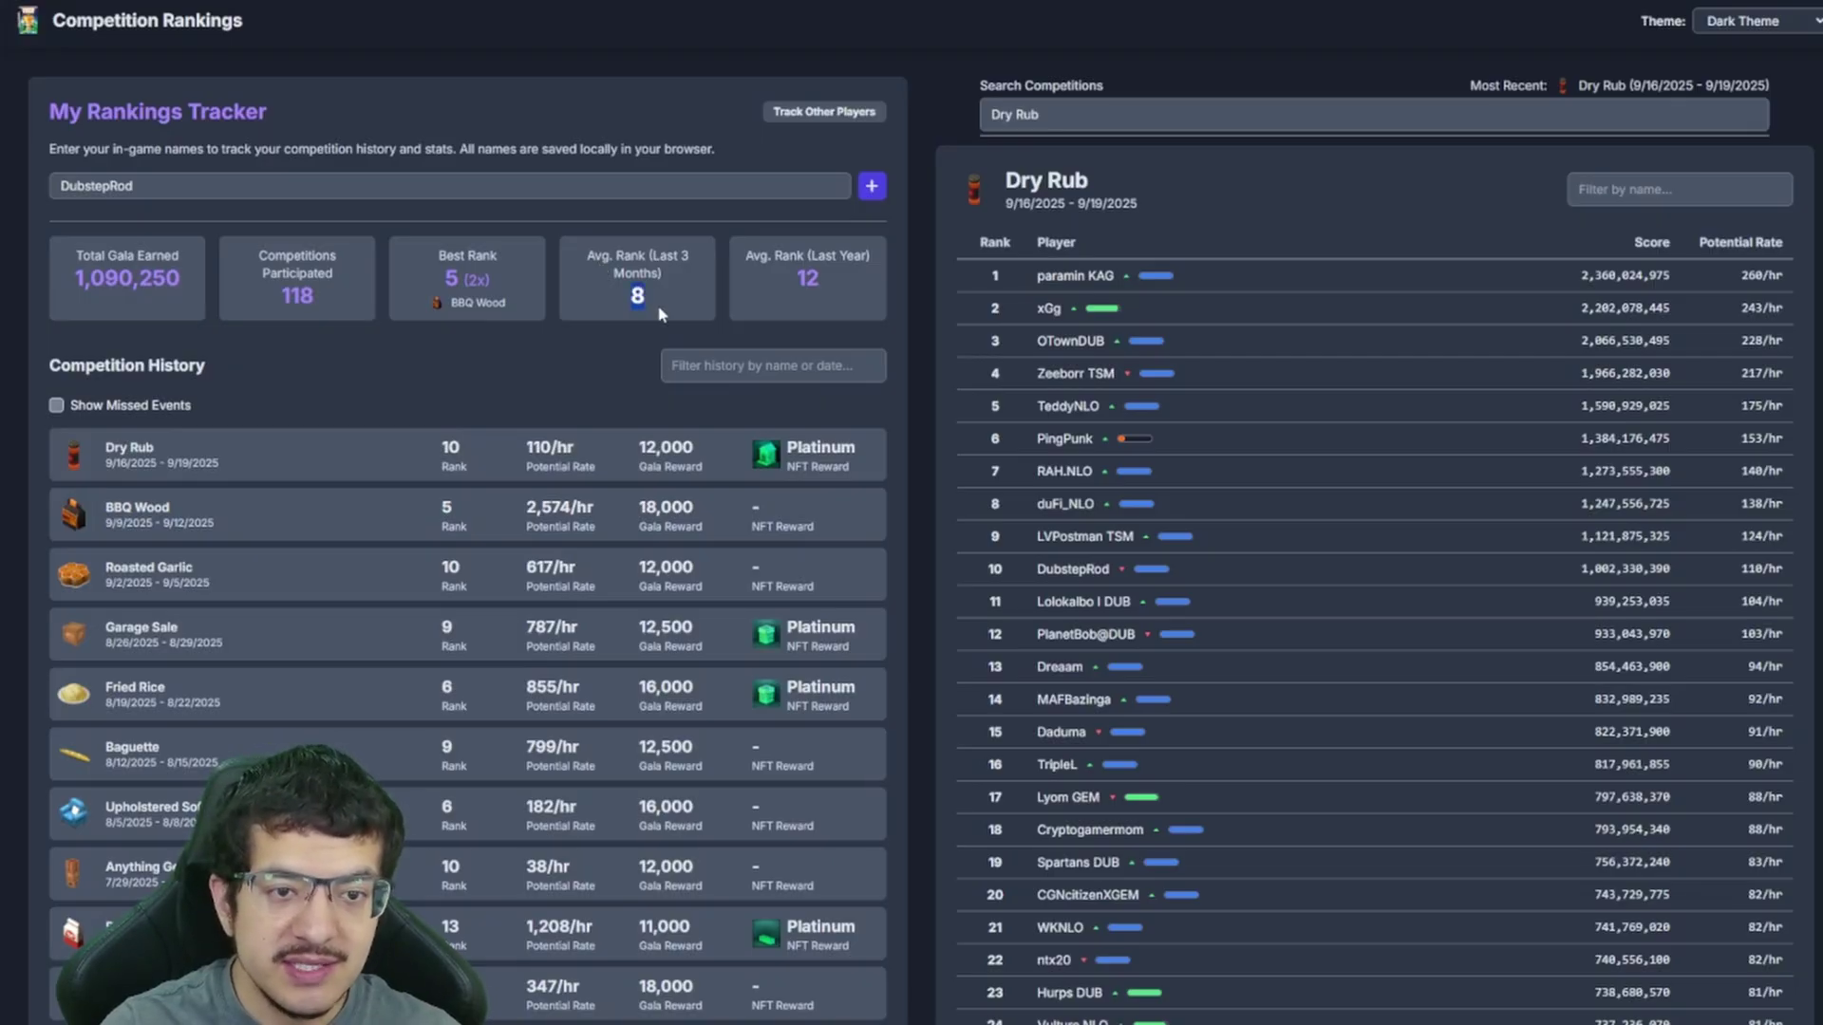
{"action": "left_click_drag", "start_coordinate": [784, 288], "coordinate": [851, 292]}
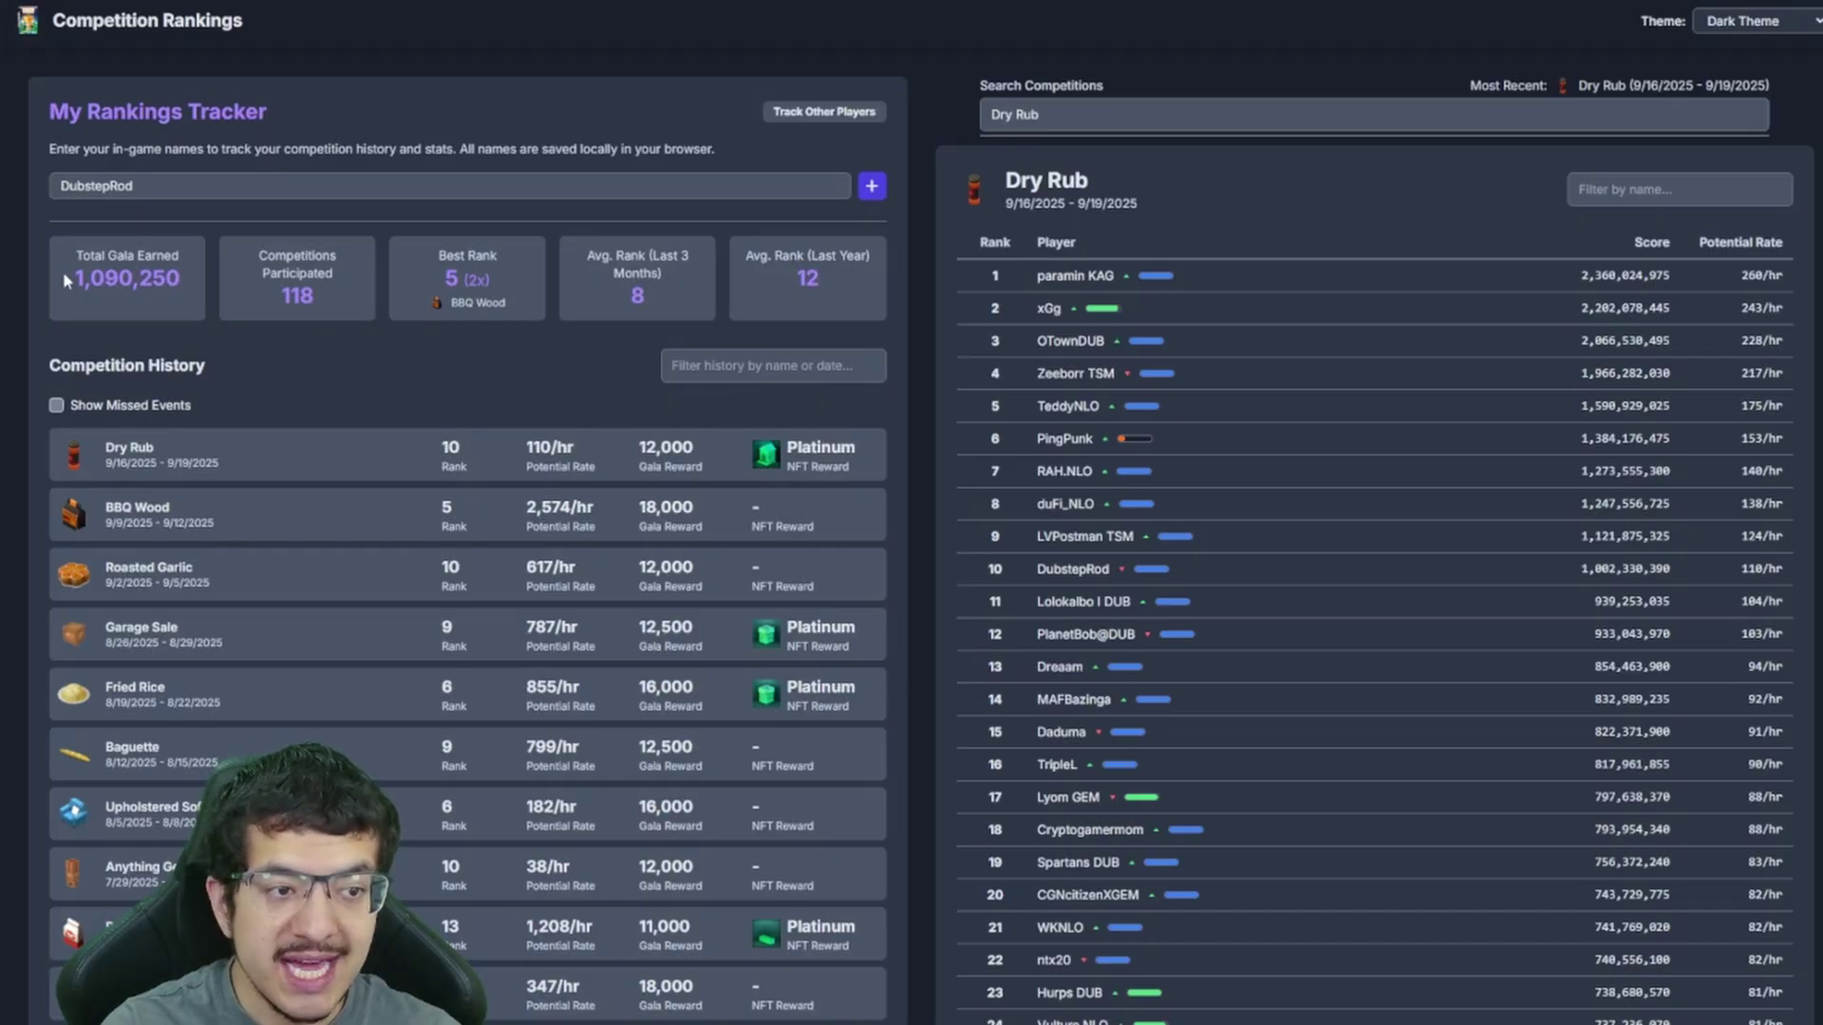
{"action": "left_click_drag", "start_coordinate": [62, 271], "coordinate": [179, 273]}
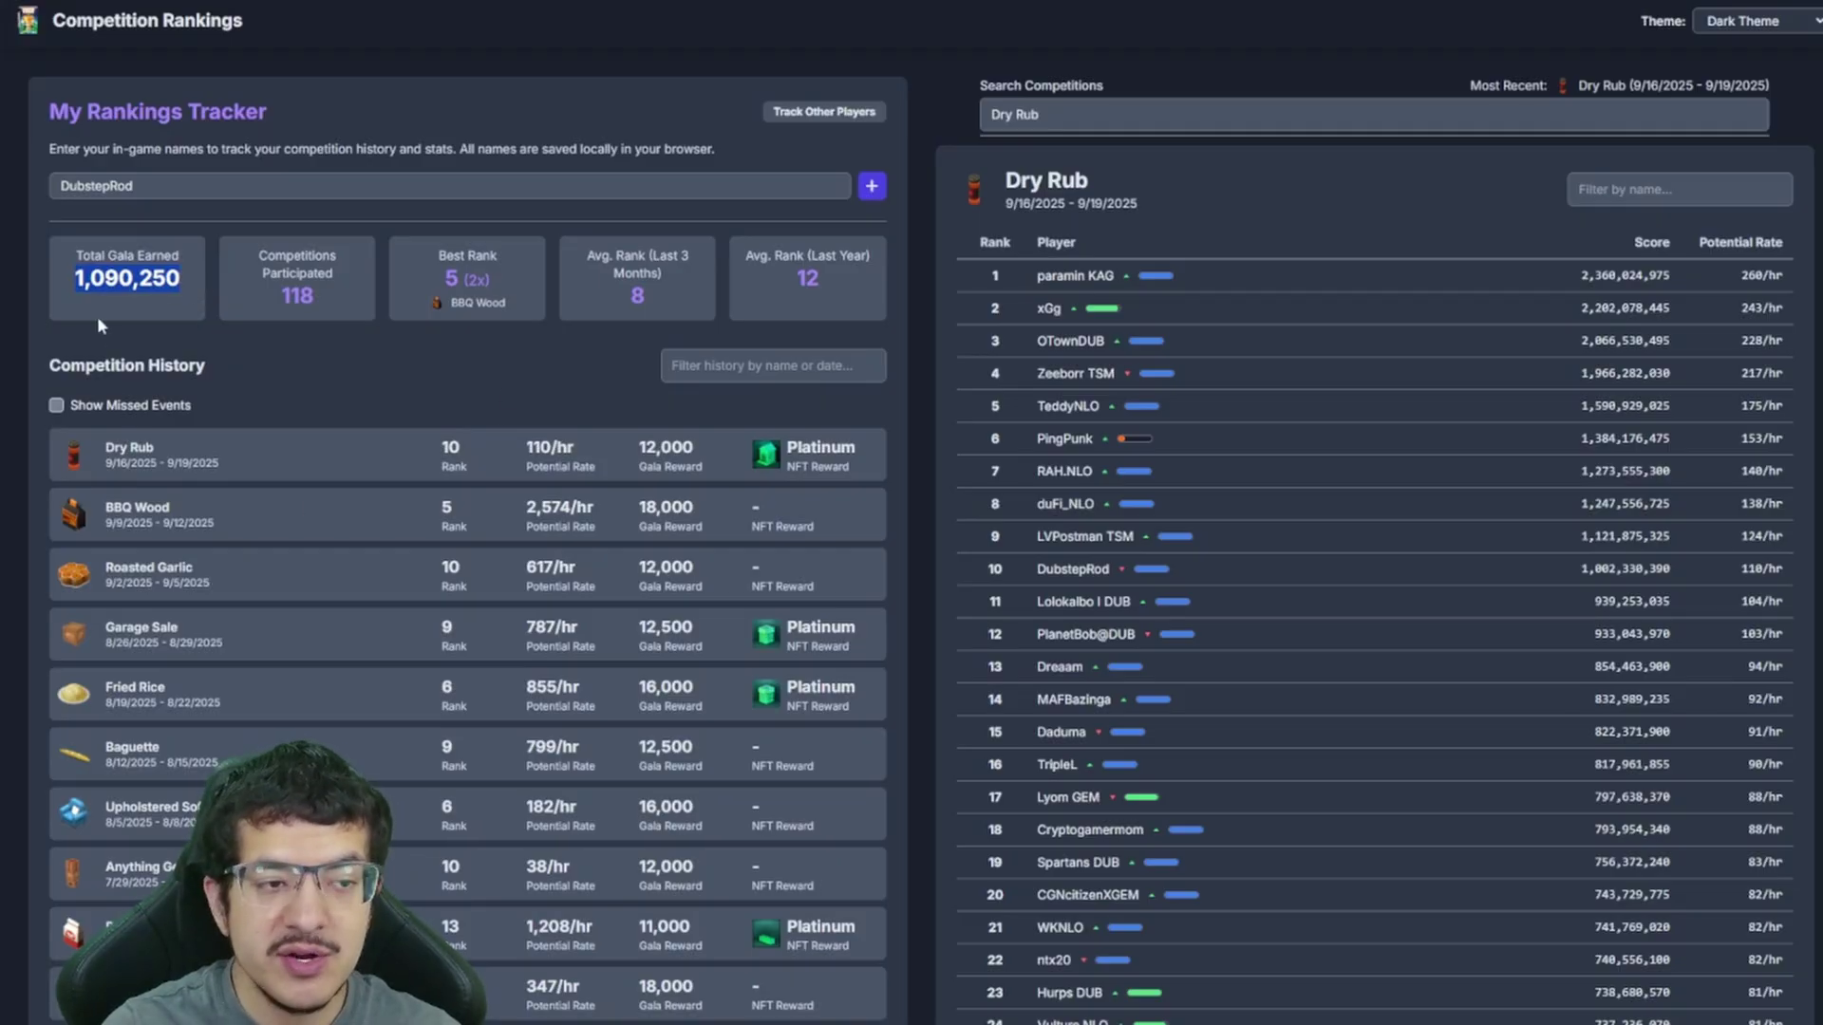
{"action": "left_click_drag", "start_coordinate": [72, 278], "coordinate": [201, 298]}
{"action": "left_click", "coordinate": [172, 324]}
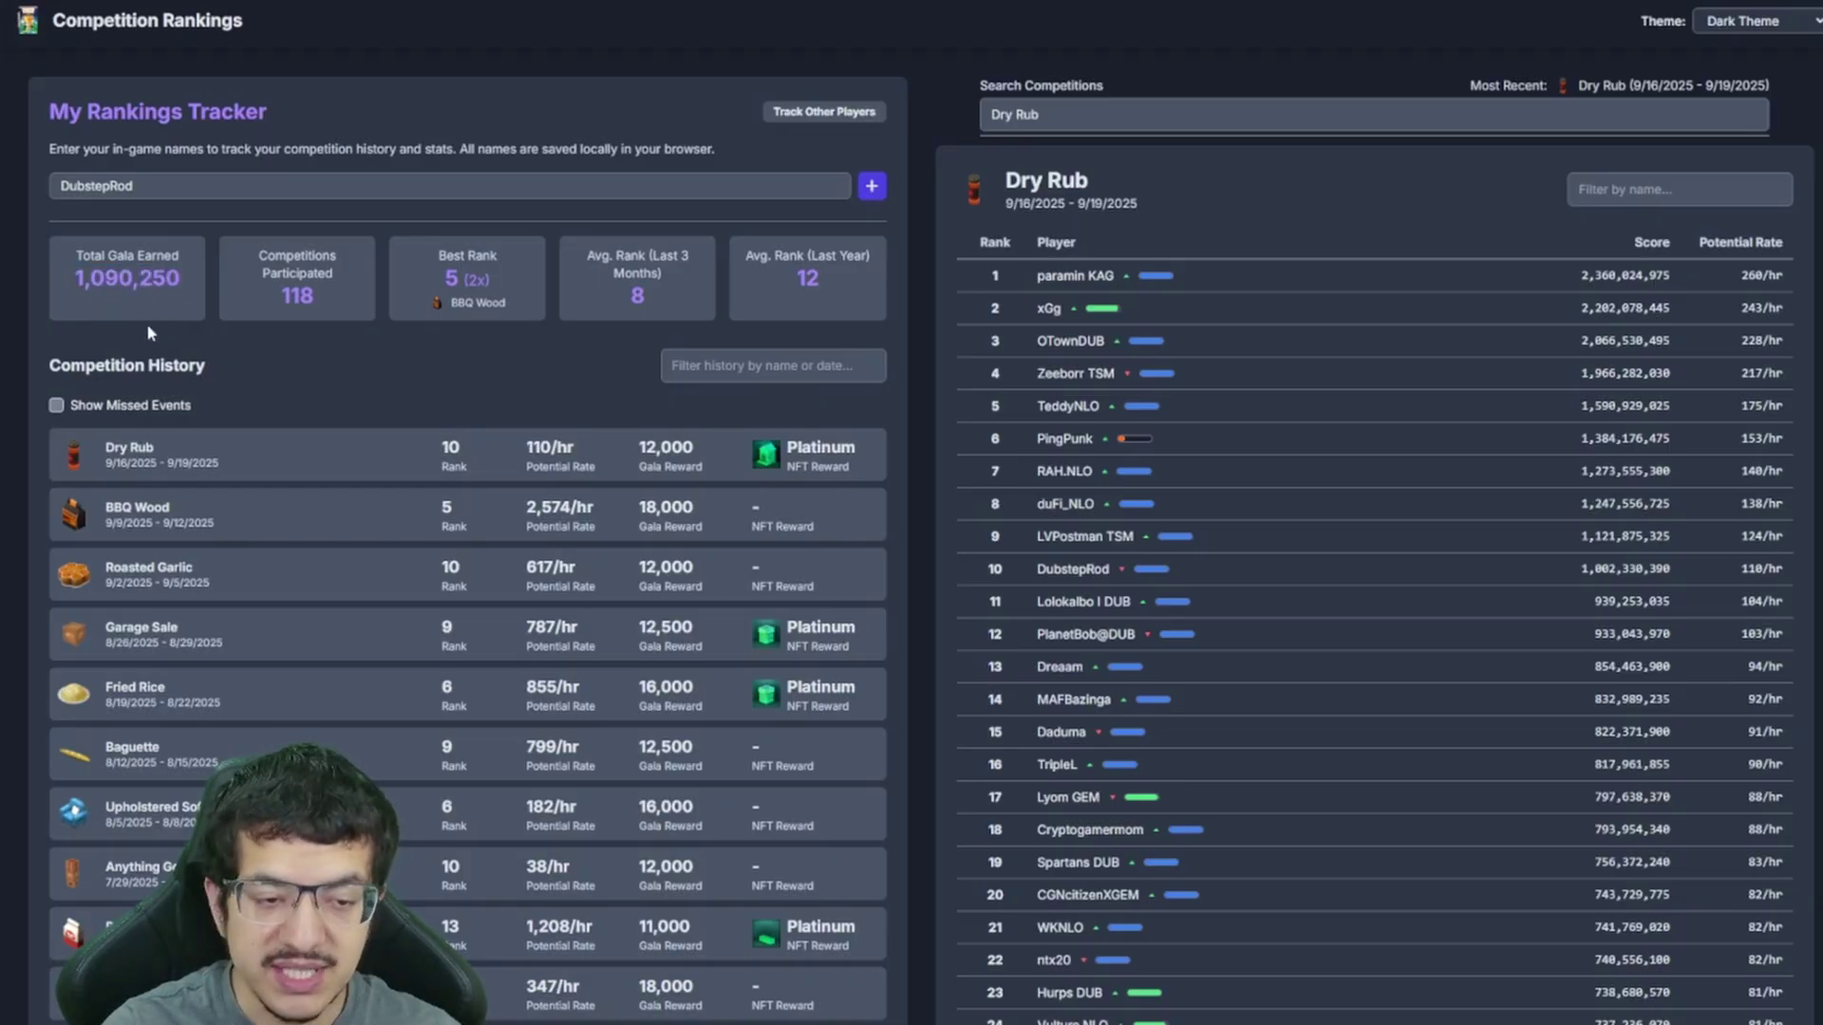
Look through the tracked player's full competition history down to the Shrimp Pizza entry and check its start date
{"action": "scroll", "coordinate": [186, 334], "scroll_direction": "down", "scroll_amount": 2}
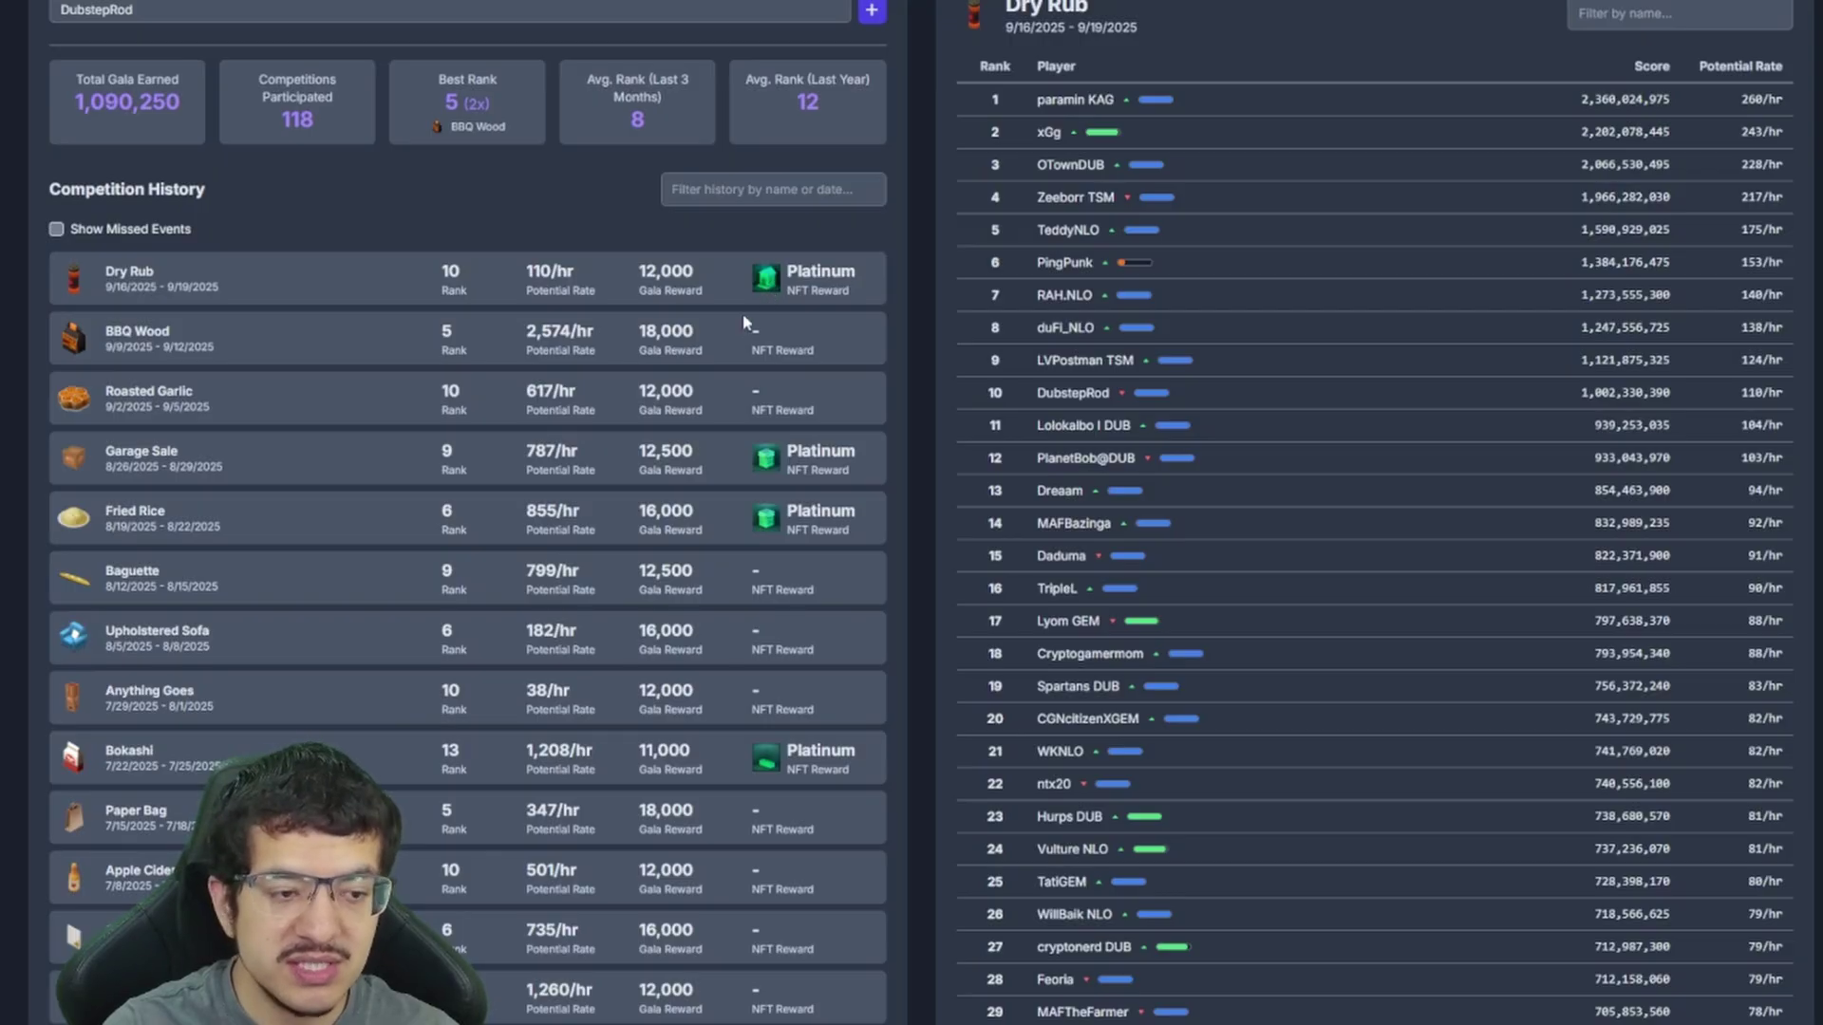
{"action": "scroll", "coordinate": [769, 297], "scroll_direction": "down", "scroll_amount": 20}
{"action": "scroll", "coordinate": [808, 429], "scroll_direction": "down", "scroll_amount": 20}
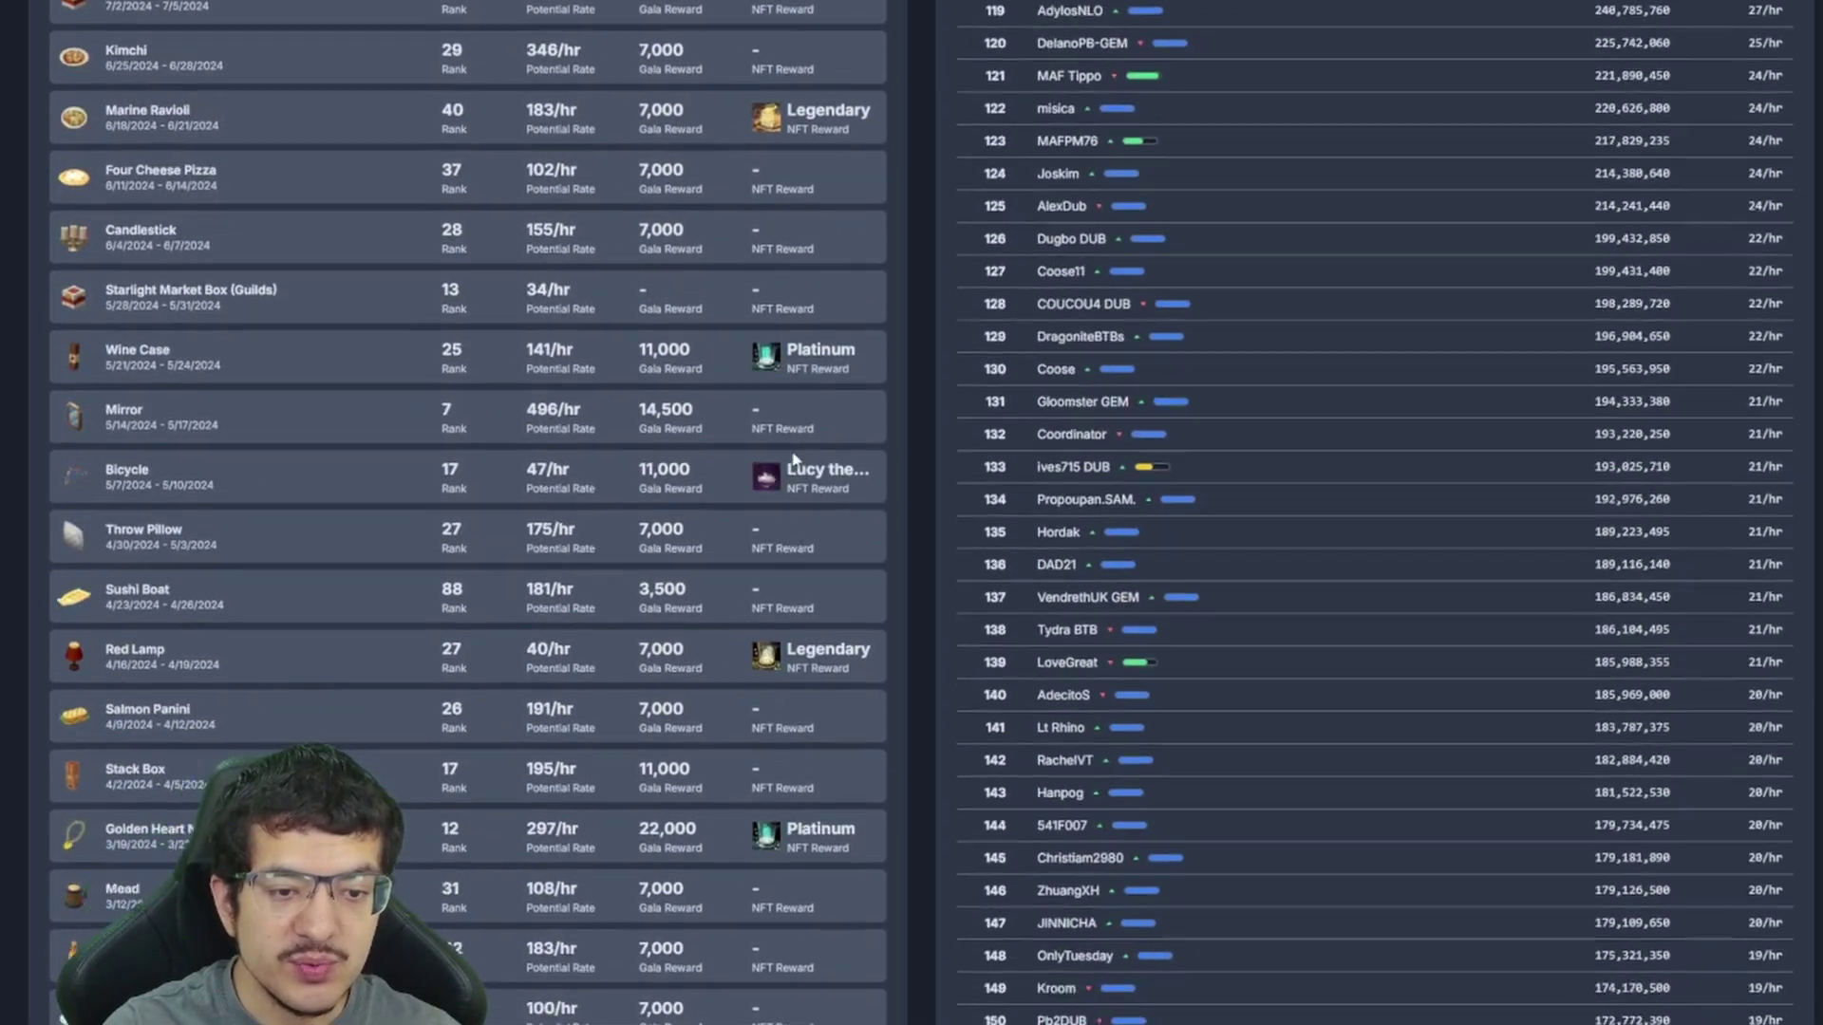
{"action": "scroll", "coordinate": [738, 472], "scroll_direction": "up", "scroll_amount": 6}
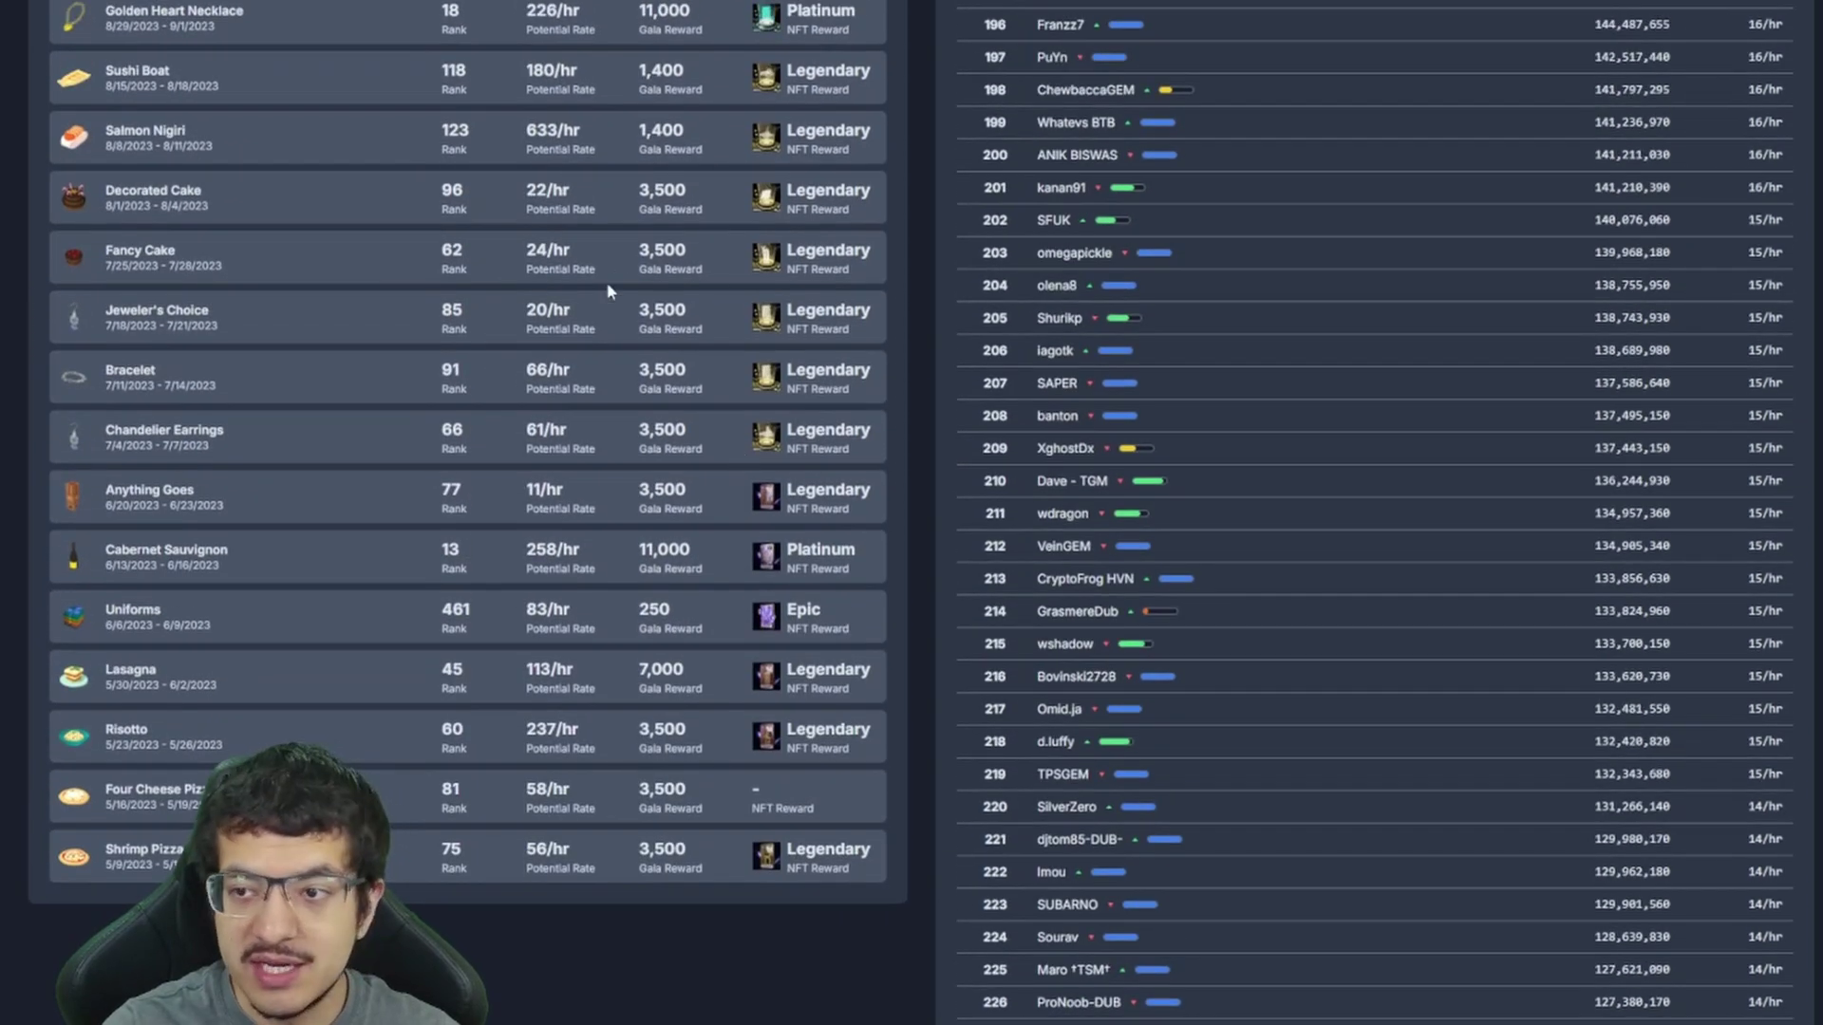
{"action": "scroll", "coordinate": [623, 289], "scroll_direction": "down", "scroll_amount": 1}
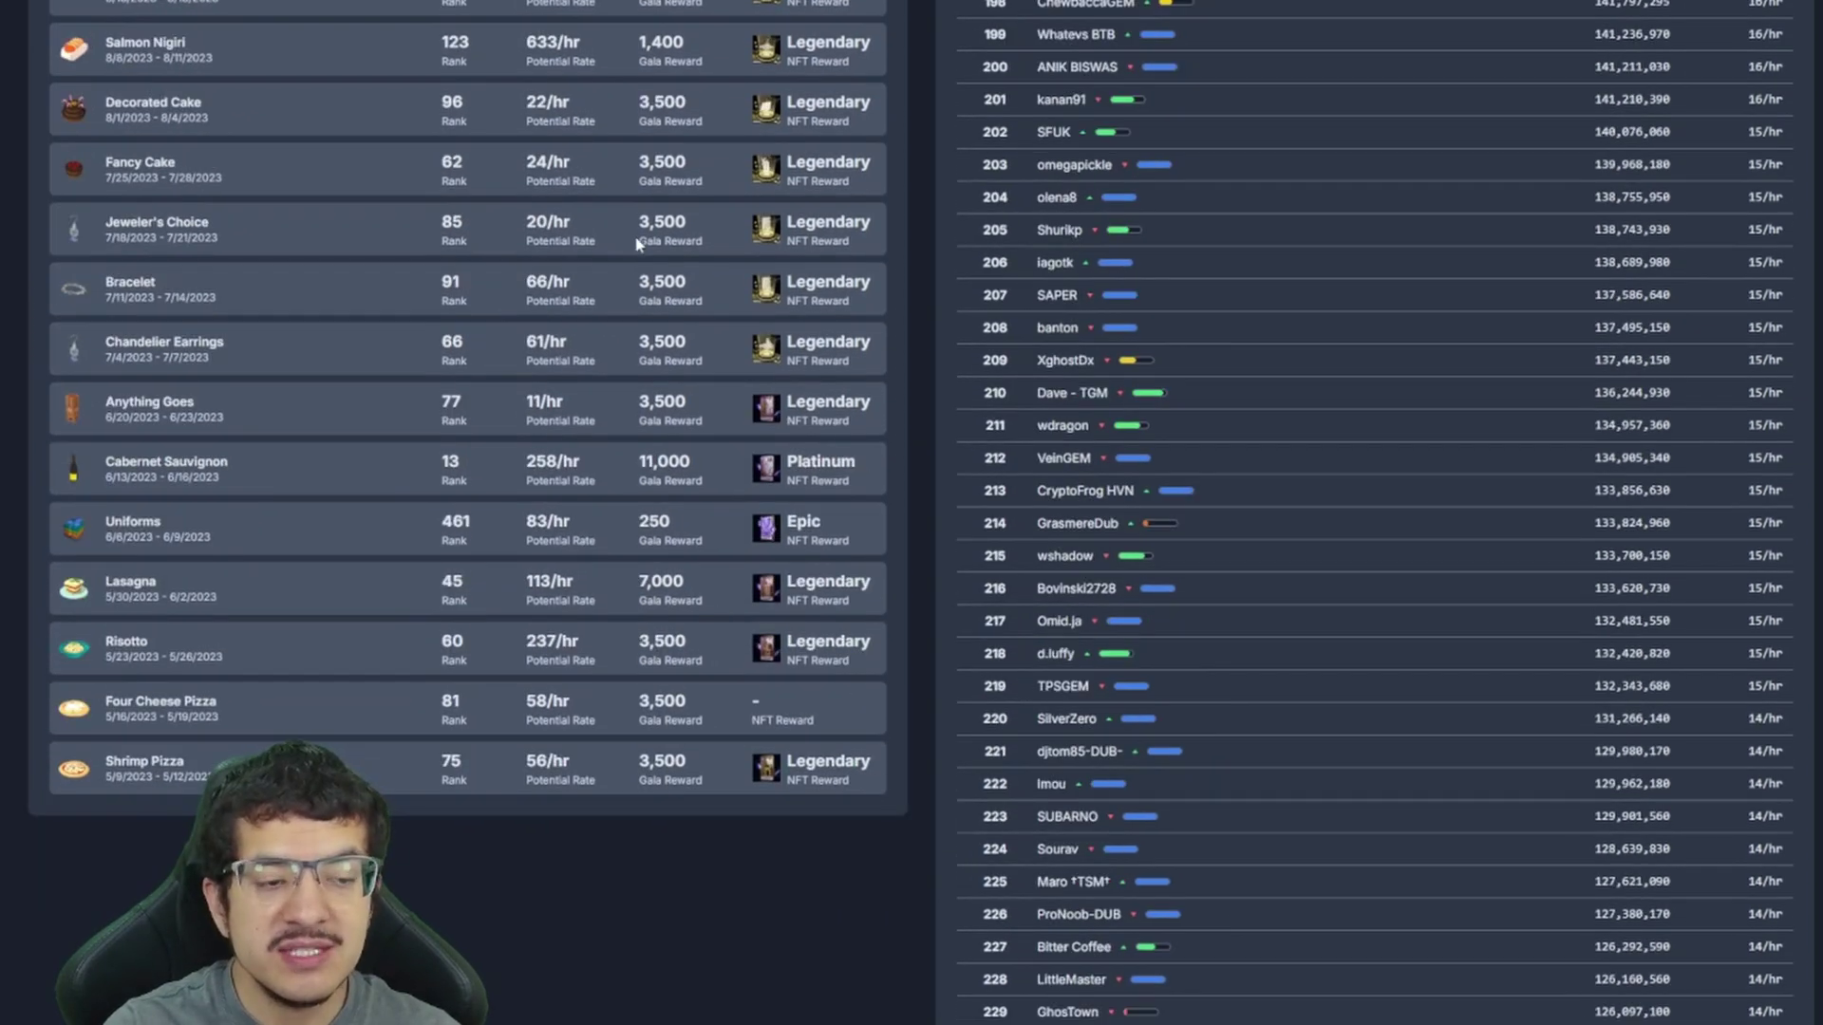
{"action": "scroll", "coordinate": [637, 244], "scroll_direction": "down", "scroll_amount": 2}
{"action": "left_click_drag", "start_coordinate": [103, 588], "coordinate": [190, 591]}
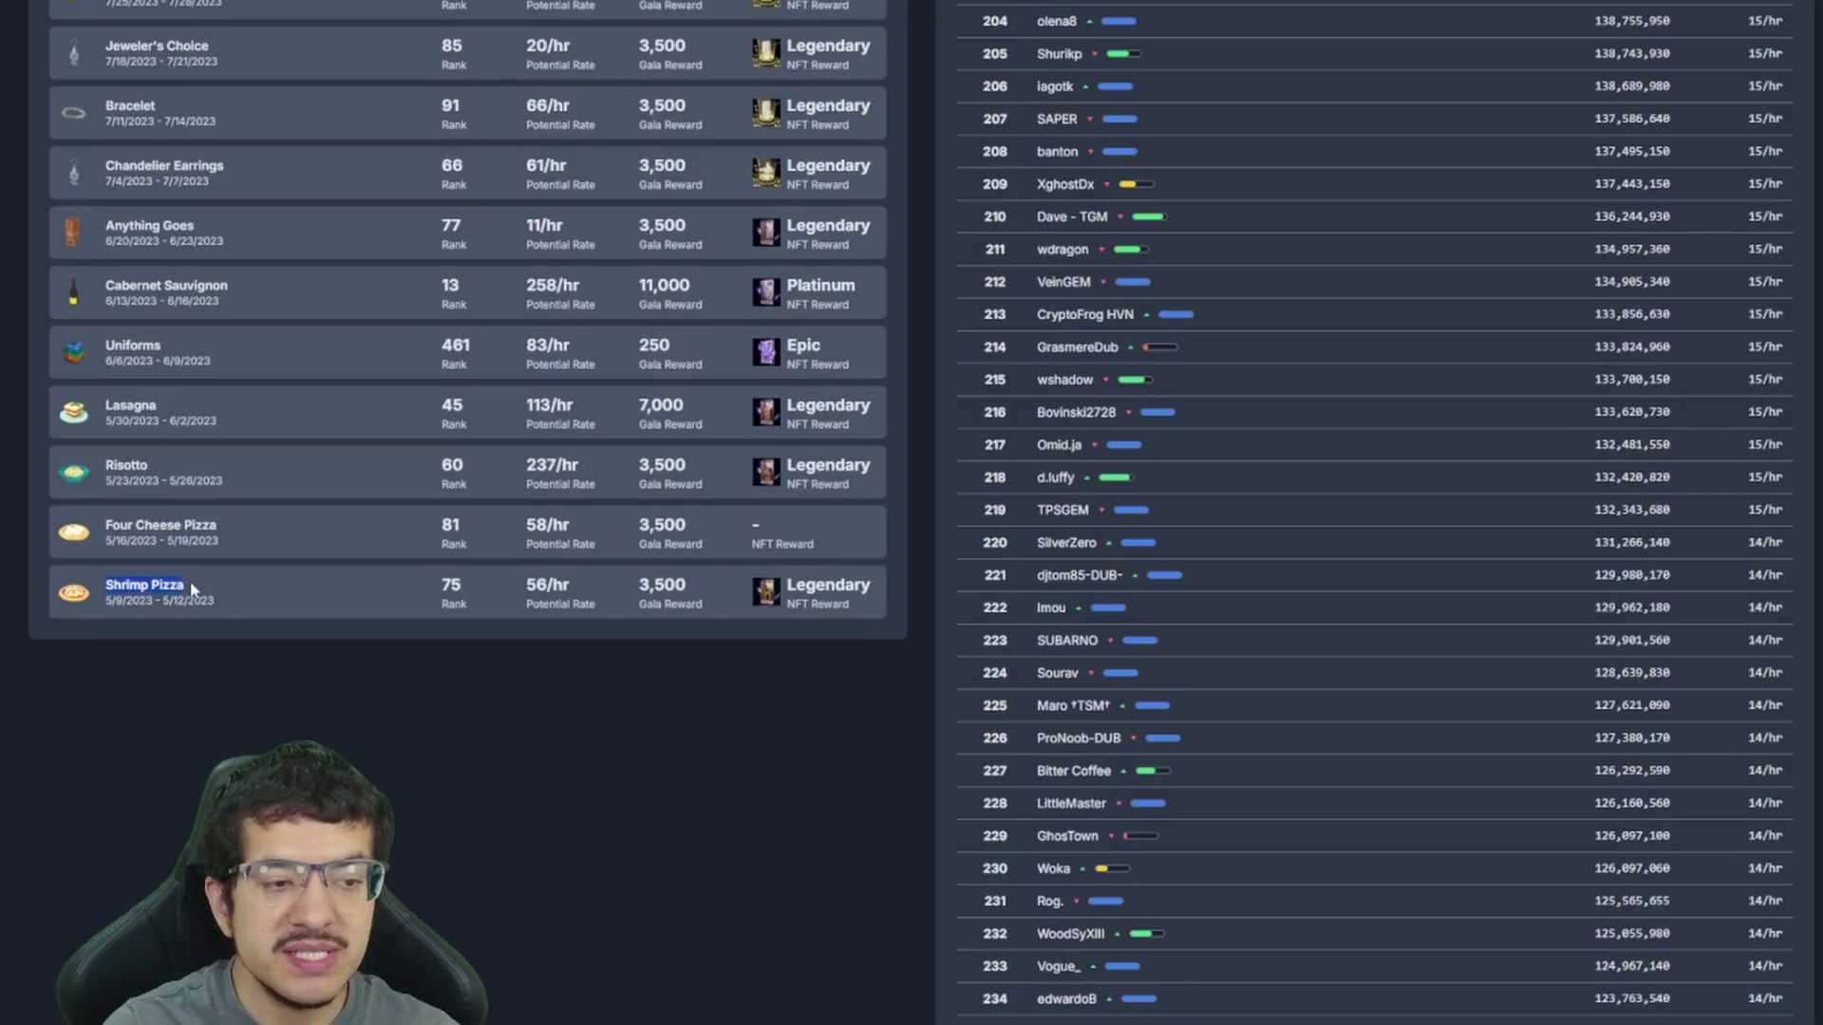
{"action": "left_click", "coordinate": [198, 592]}
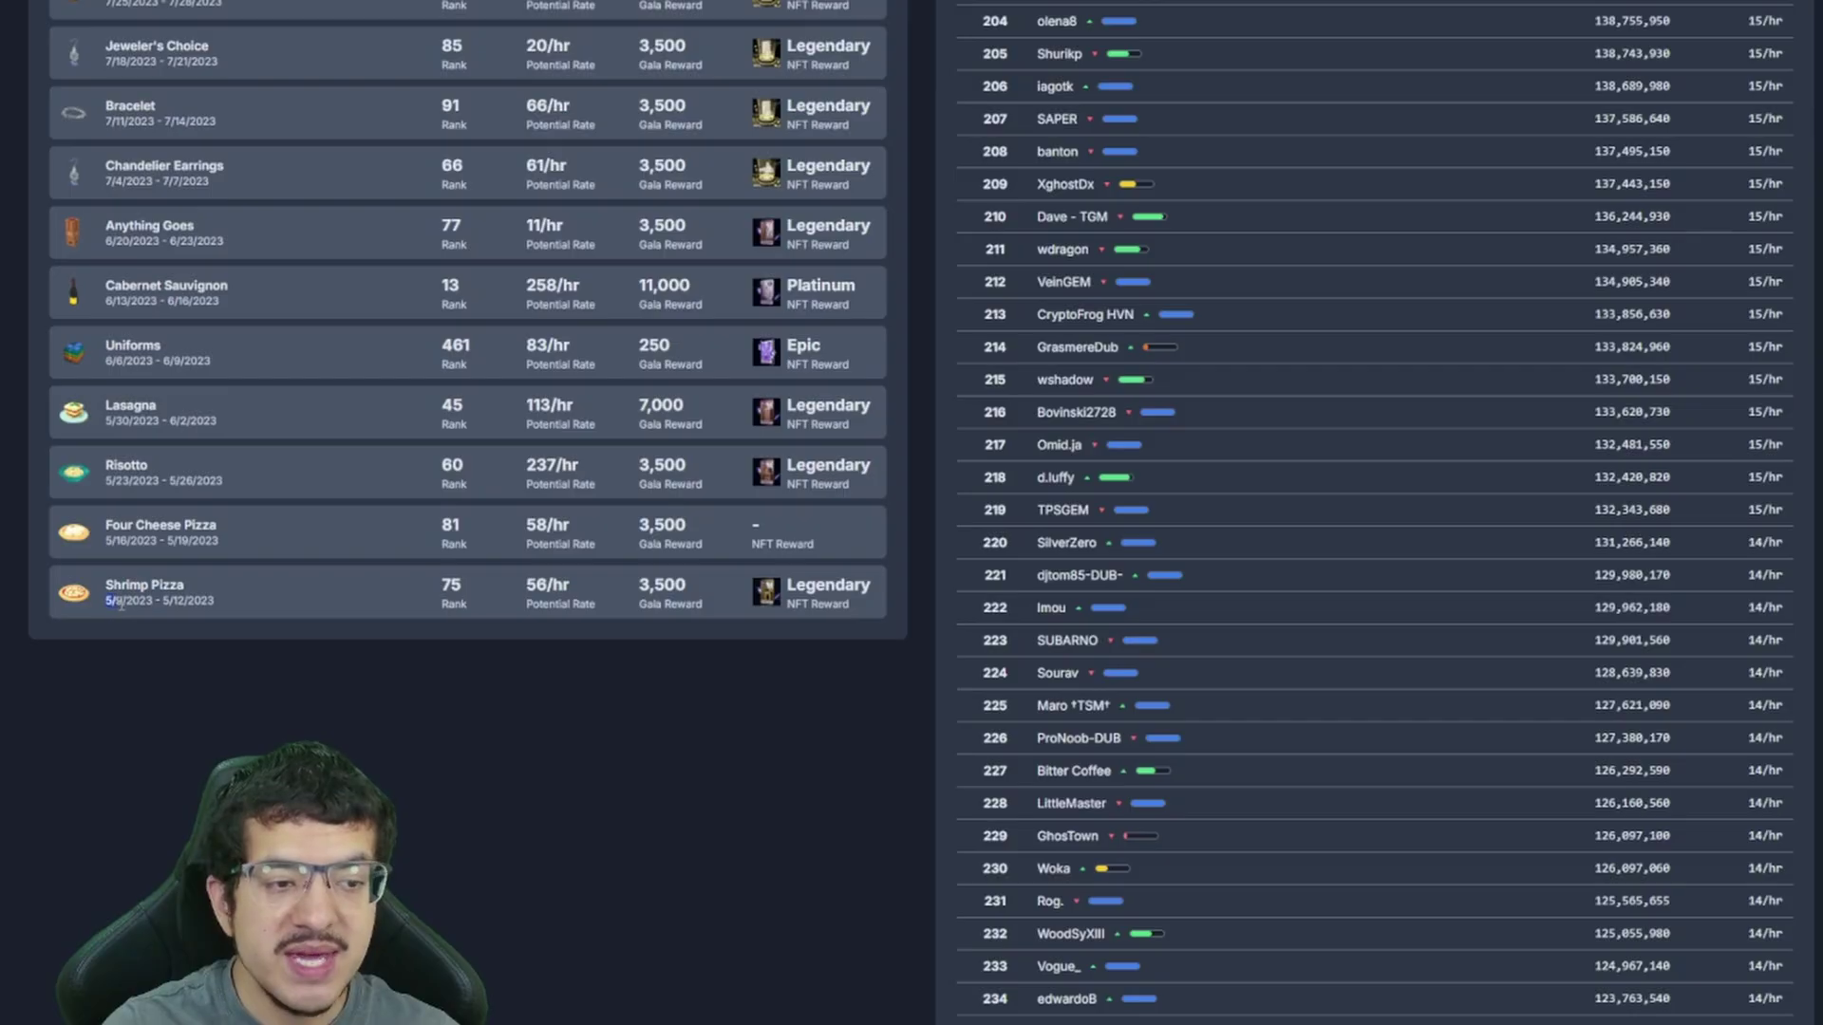
{"action": "left_click_drag", "start_coordinate": [102, 599], "coordinate": [146, 604]}
{"action": "left_click", "coordinate": [158, 615]}
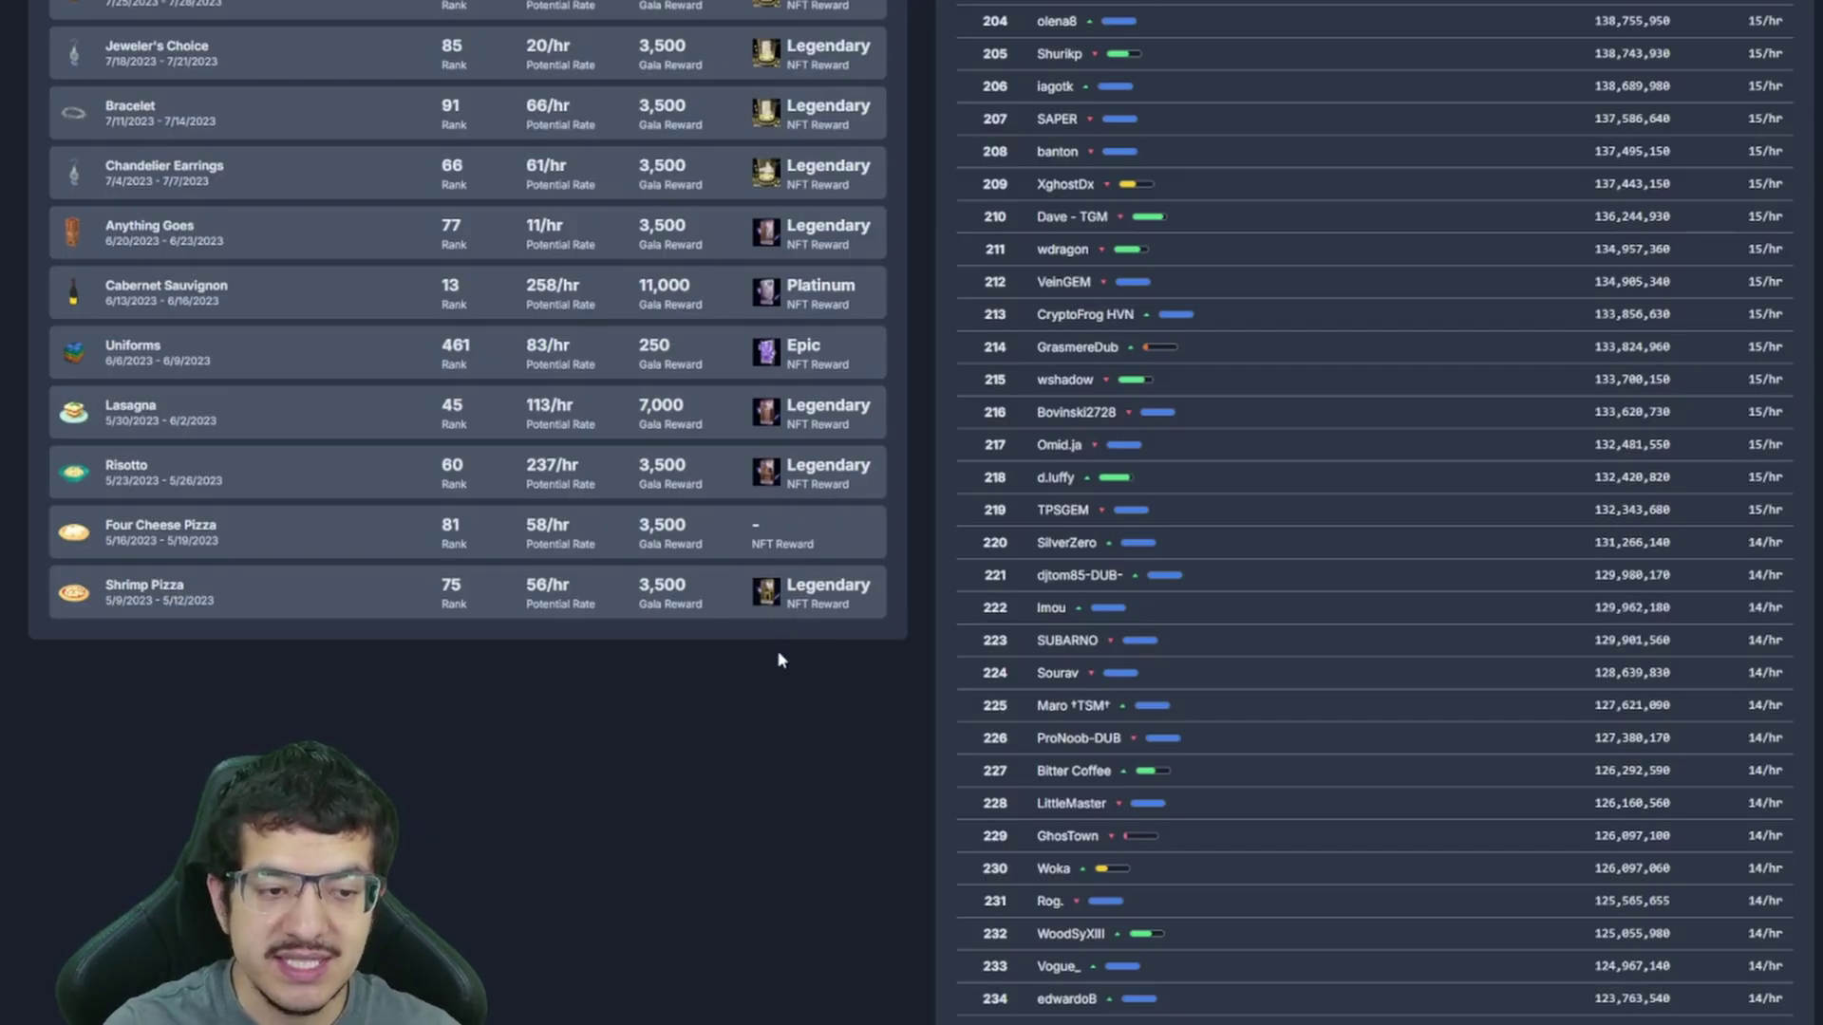
Include missed events in the competition history, look through the list, and hide missed events again
{"action": "scroll", "coordinate": [855, 693], "scroll_direction": "up", "scroll_amount": 5}
{"action": "scroll", "coordinate": [866, 710], "scroll_direction": "up", "scroll_amount": 20}
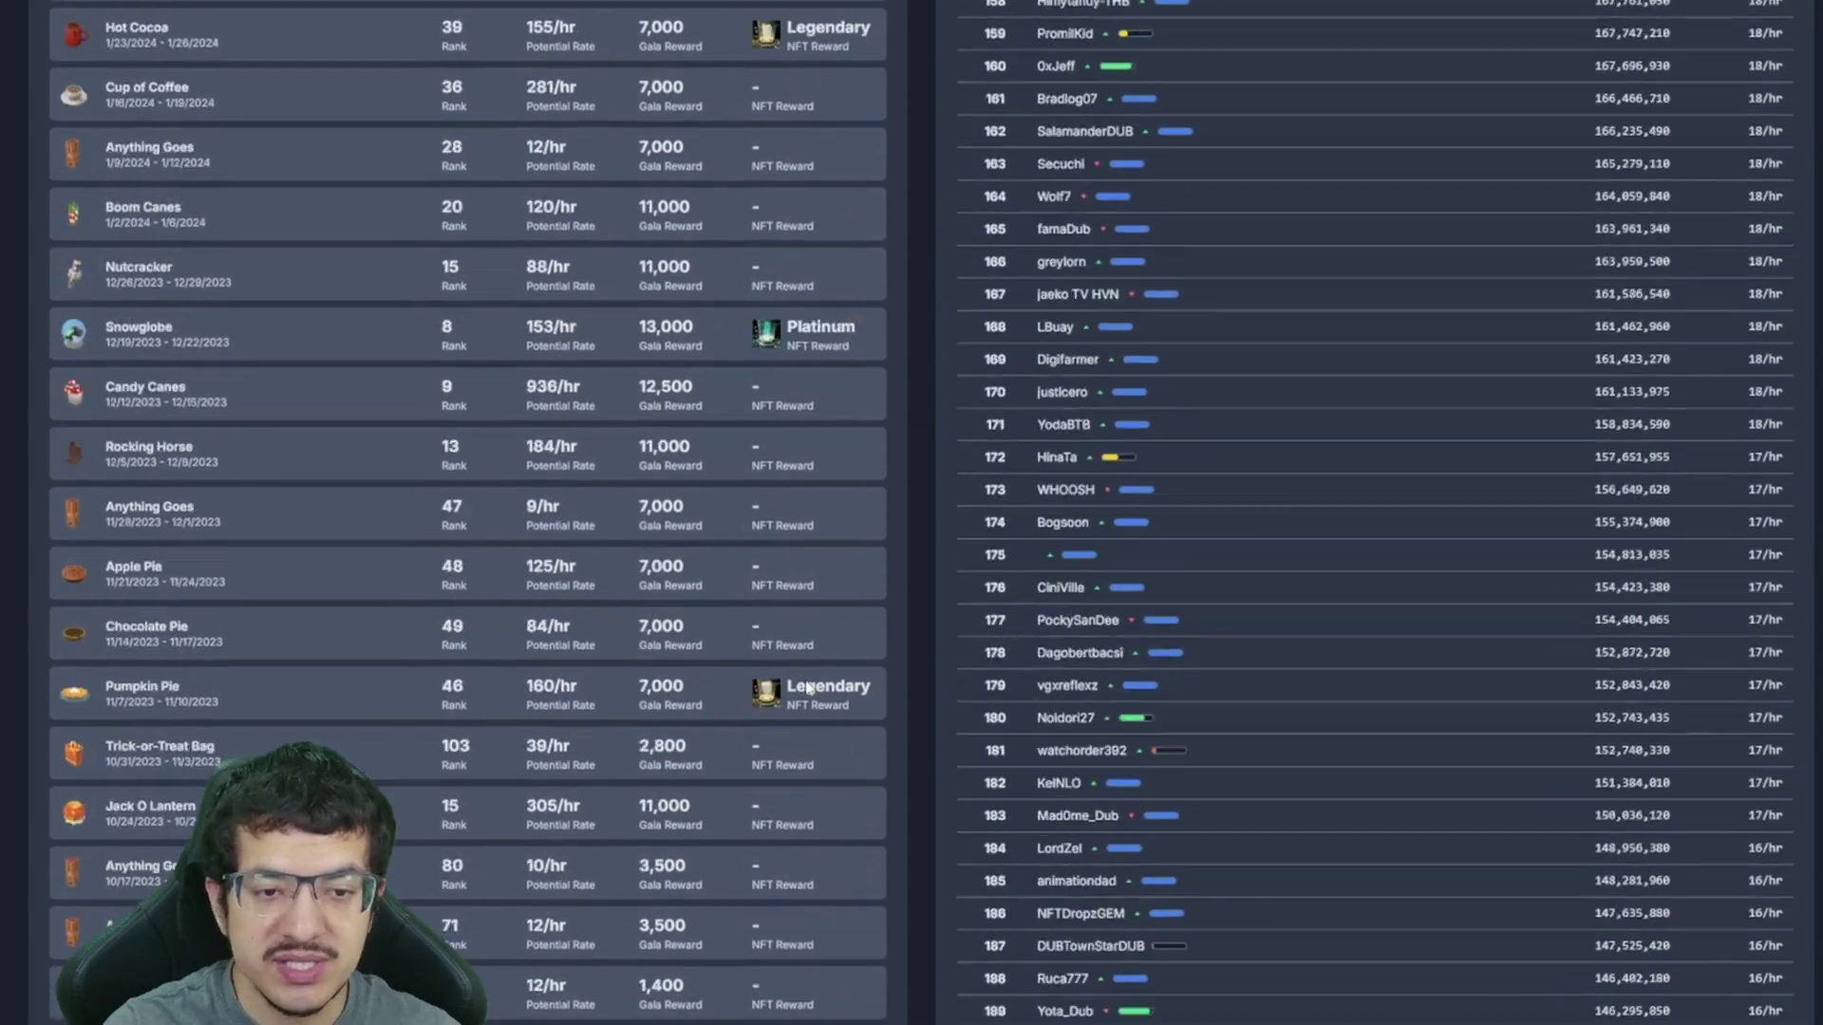
{"action": "scroll", "coordinate": [745, 835], "scroll_direction": "up", "scroll_amount": 1}
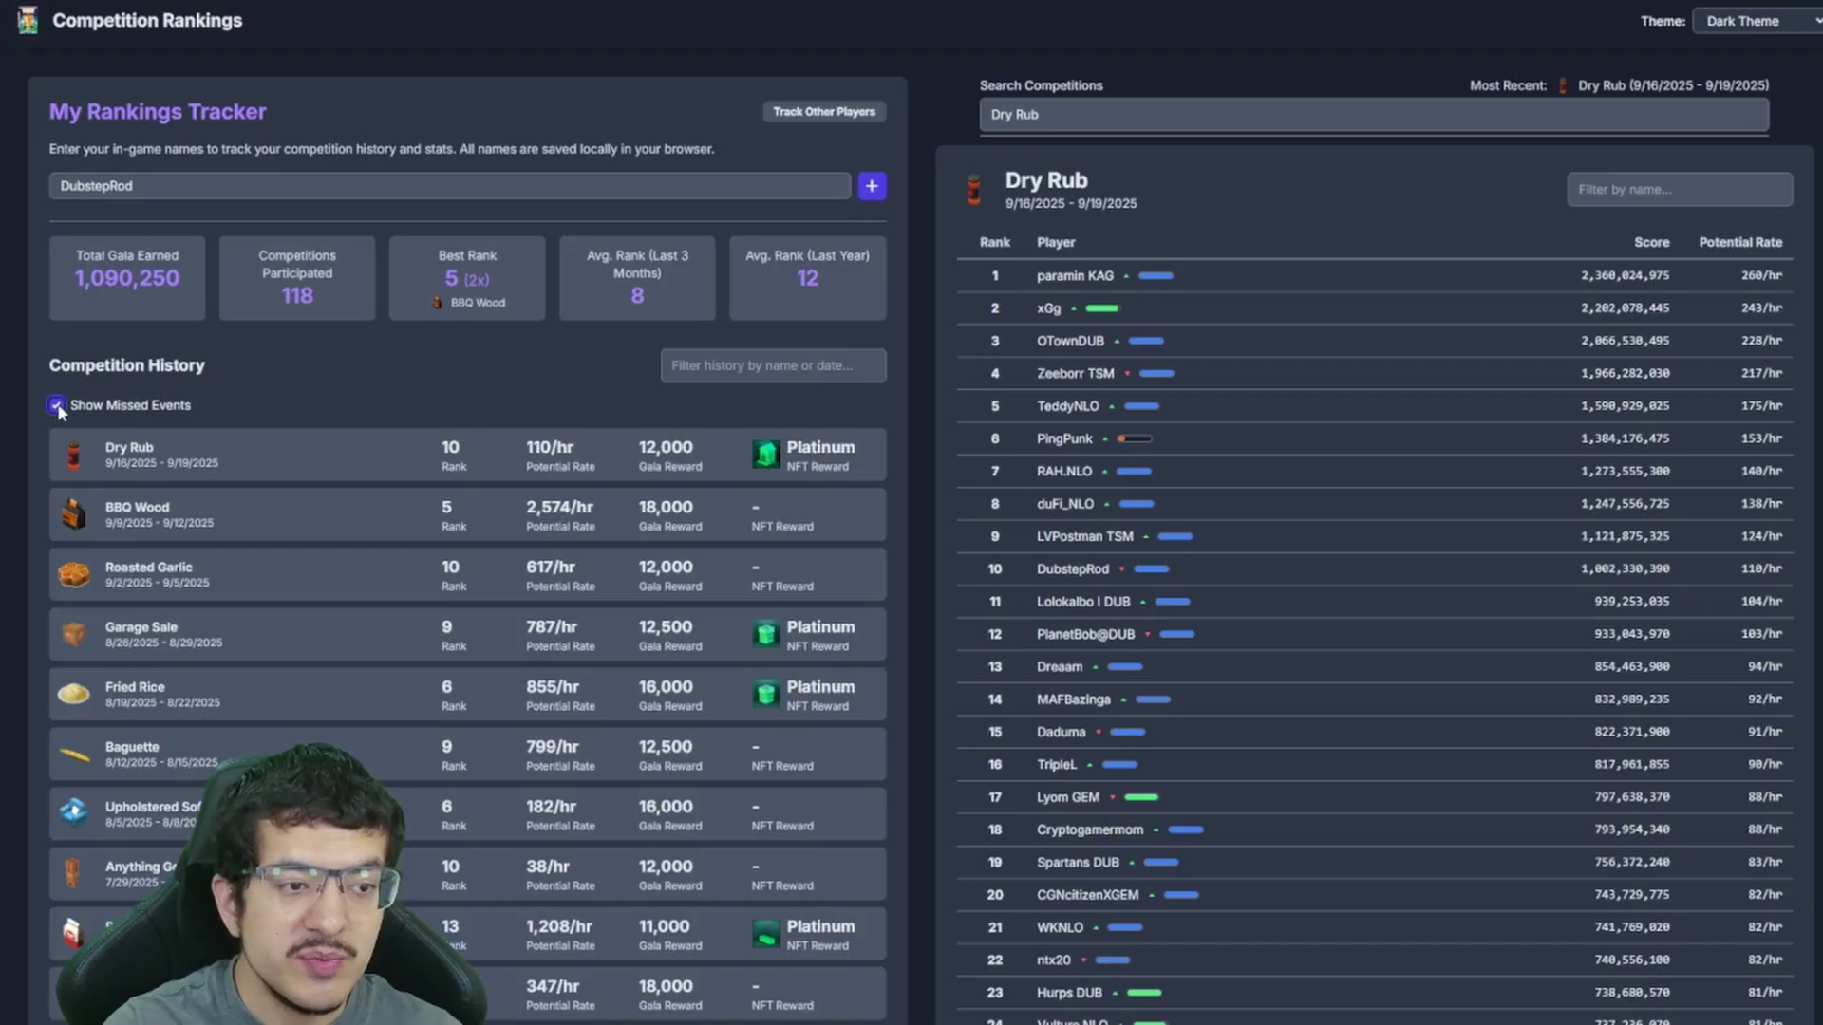
{"action": "scroll", "coordinate": [421, 592], "scroll_direction": "down", "scroll_amount": 7}
{"action": "scroll", "coordinate": [626, 514], "scroll_direction": "down", "scroll_amount": 1}
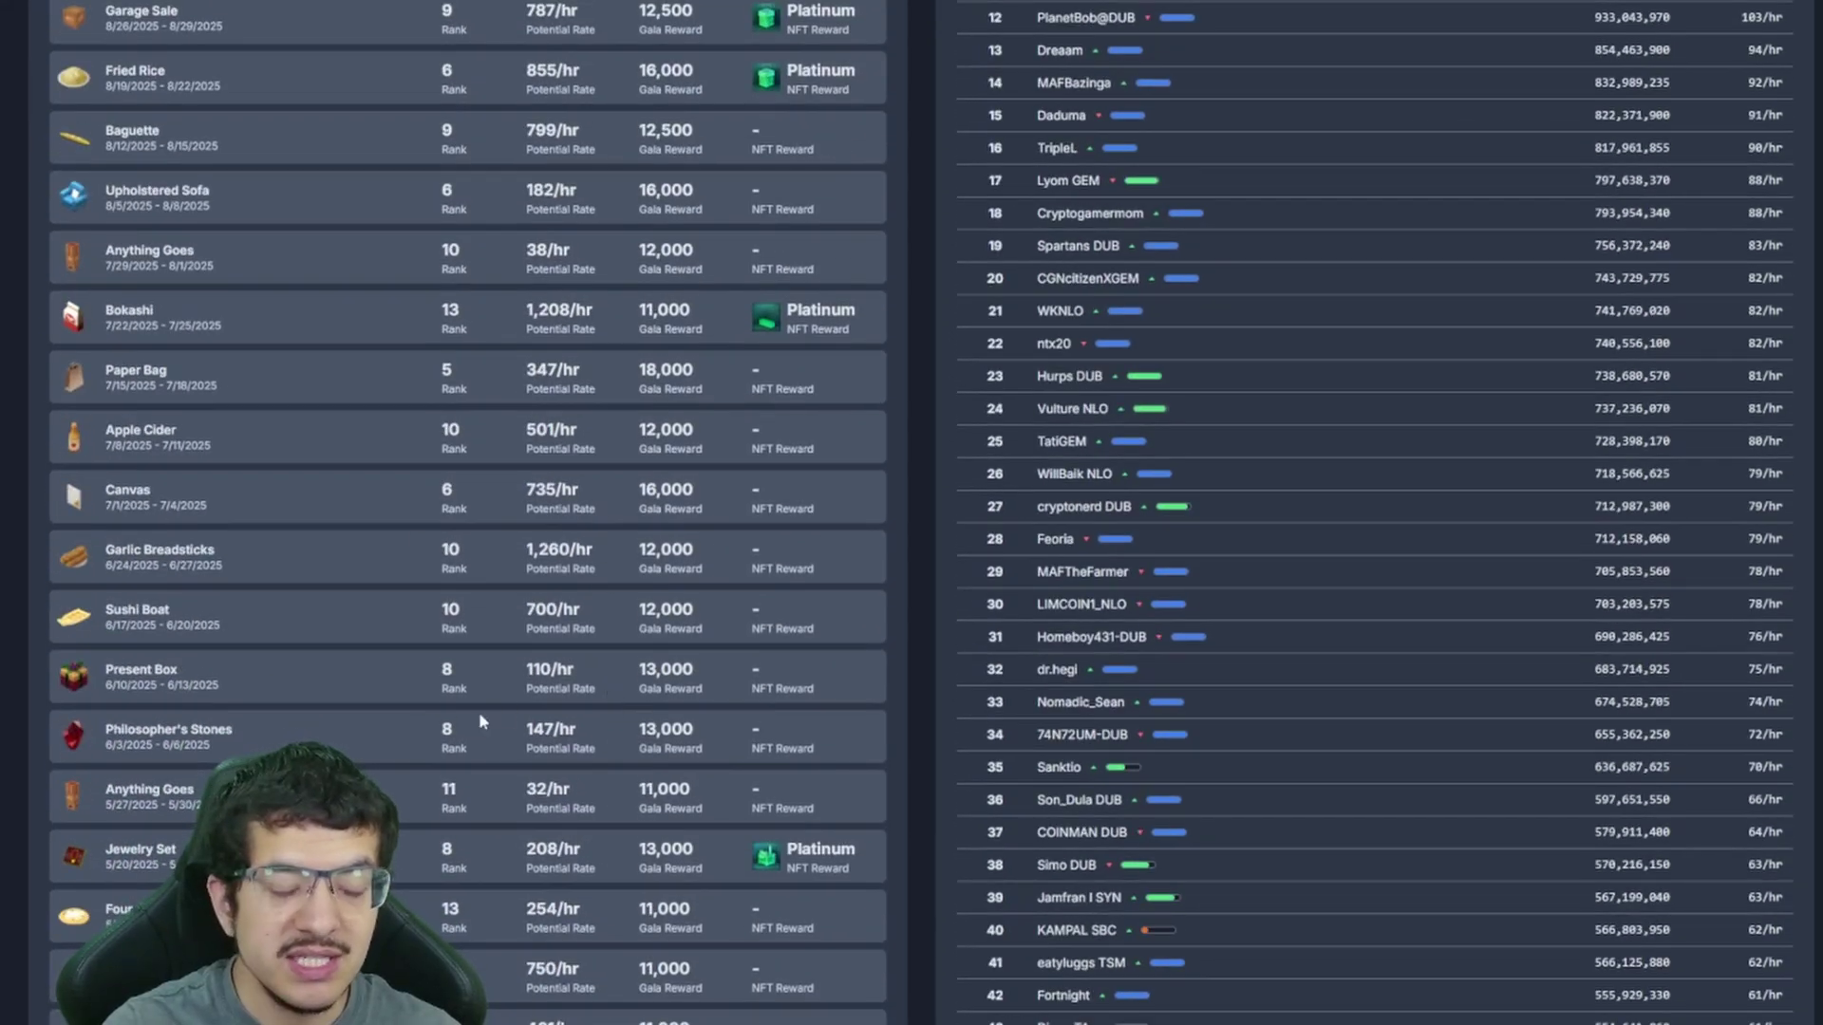
{"action": "scroll", "coordinate": [594, 650], "scroll_direction": "up", "scroll_amount": 8}
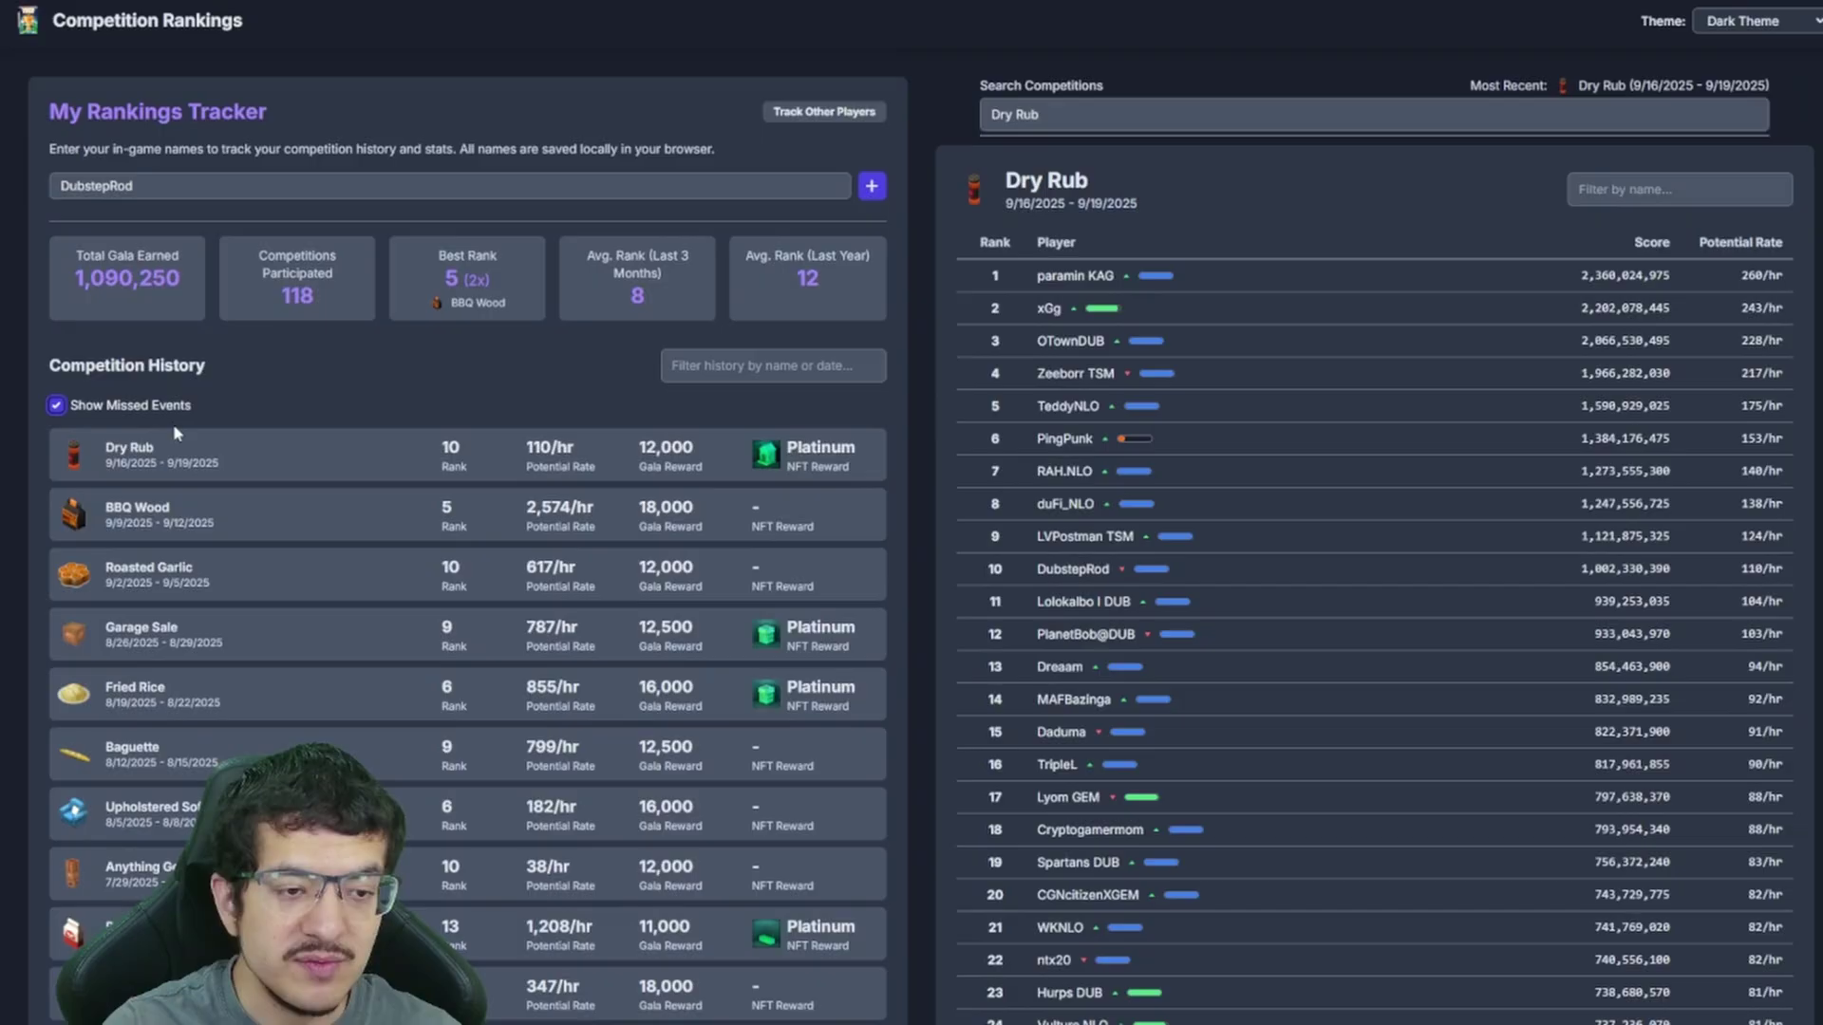
{"action": "left_click", "coordinate": [56, 405]}
Filter the tracked player's competition history by "Garag"
{"action": "left_click", "coordinate": [714, 370]}
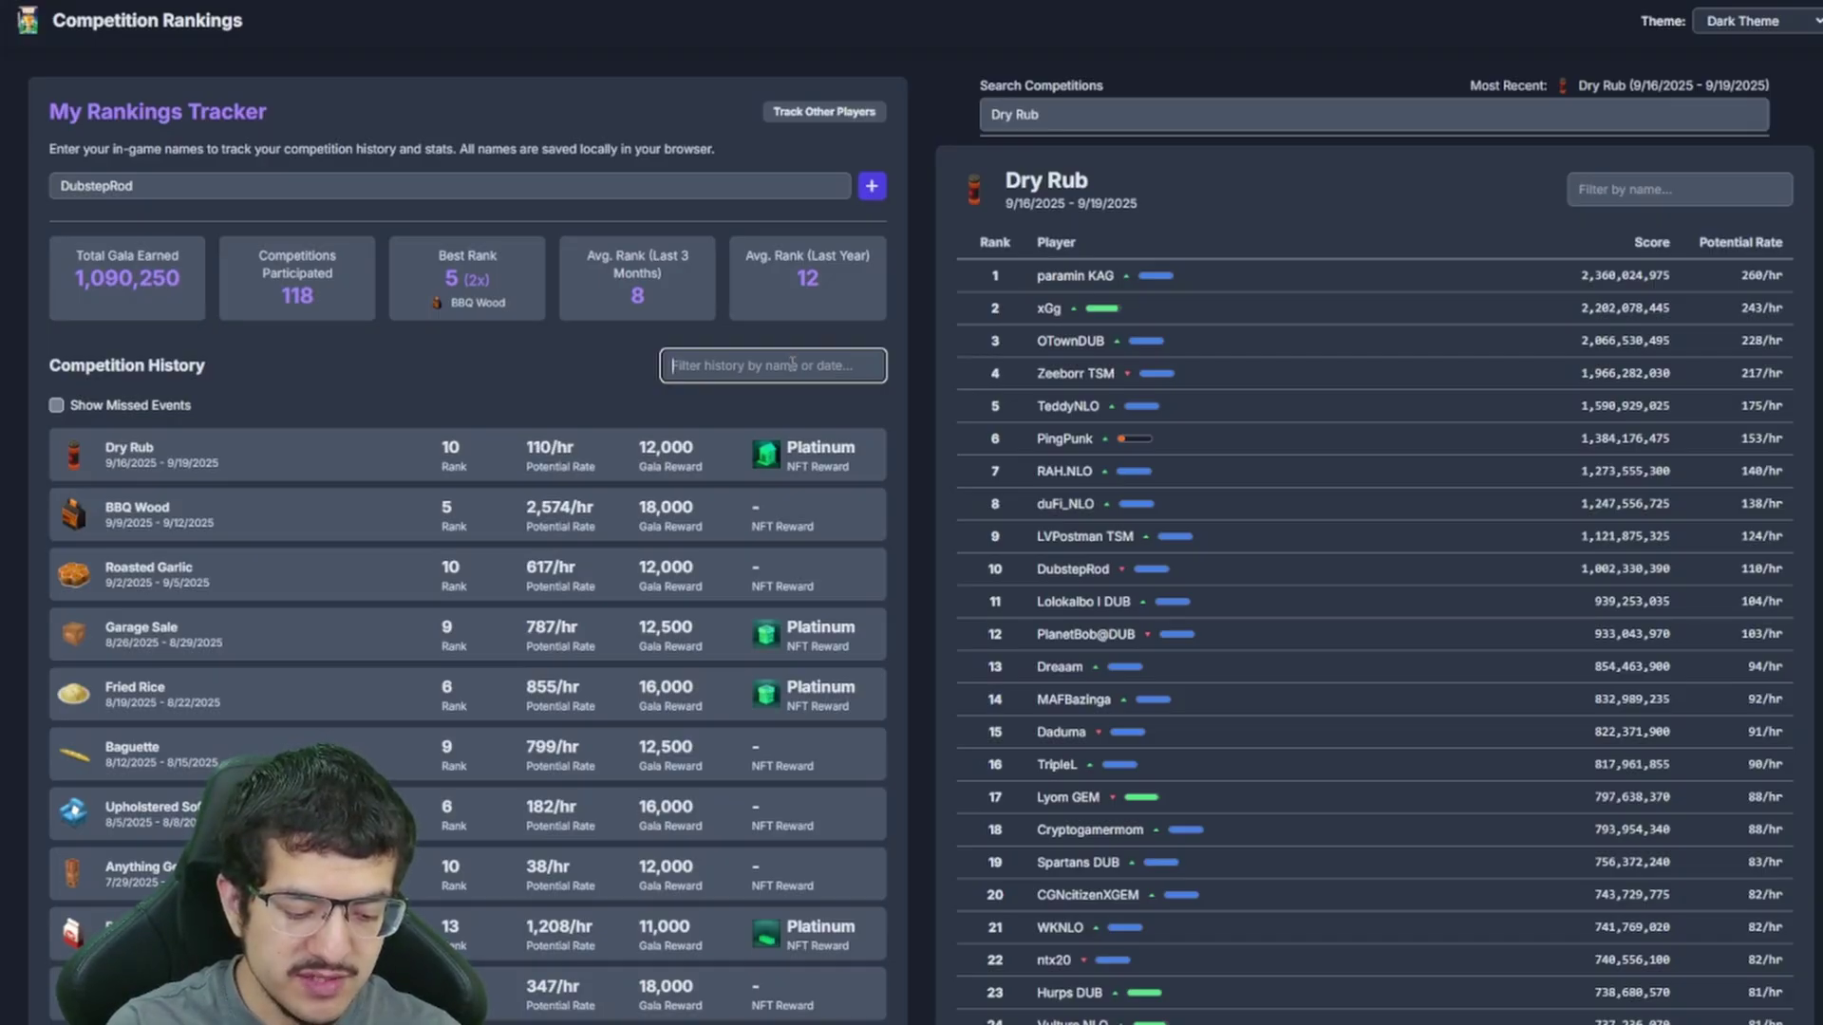
{"action": "type", "text": "G"}
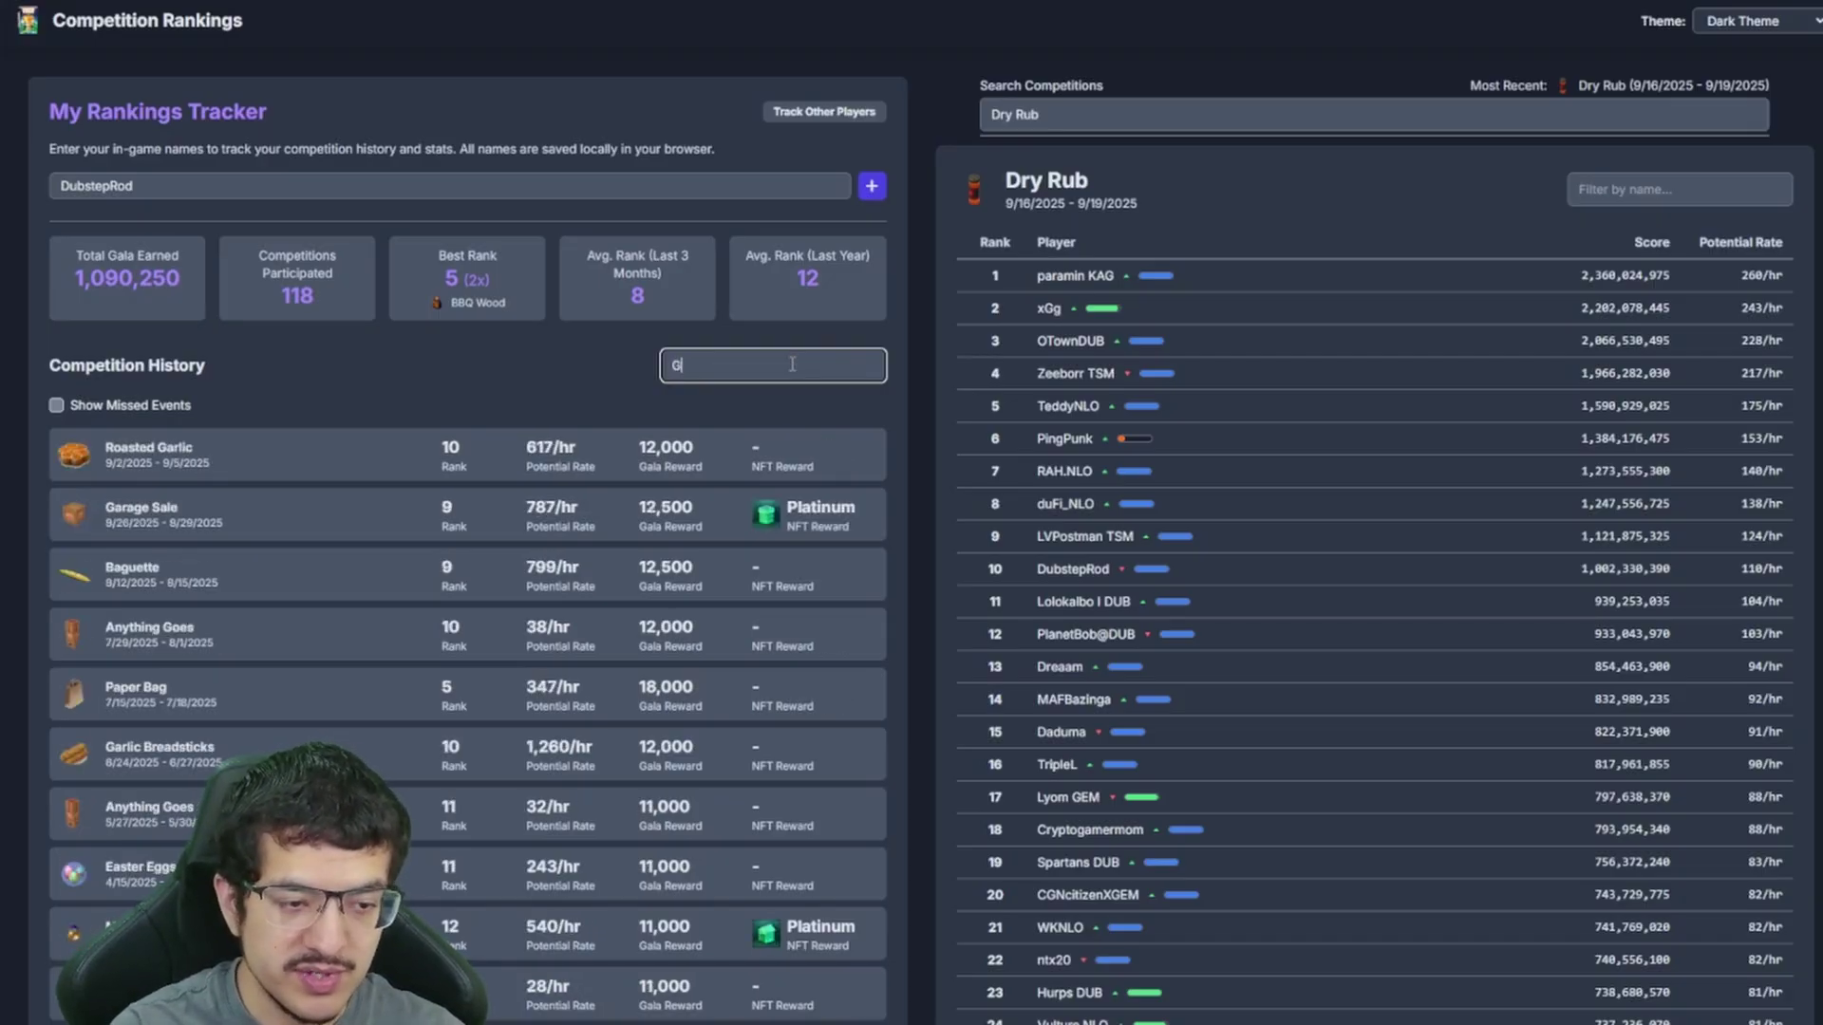
{"action": "type", "text": "arag"}
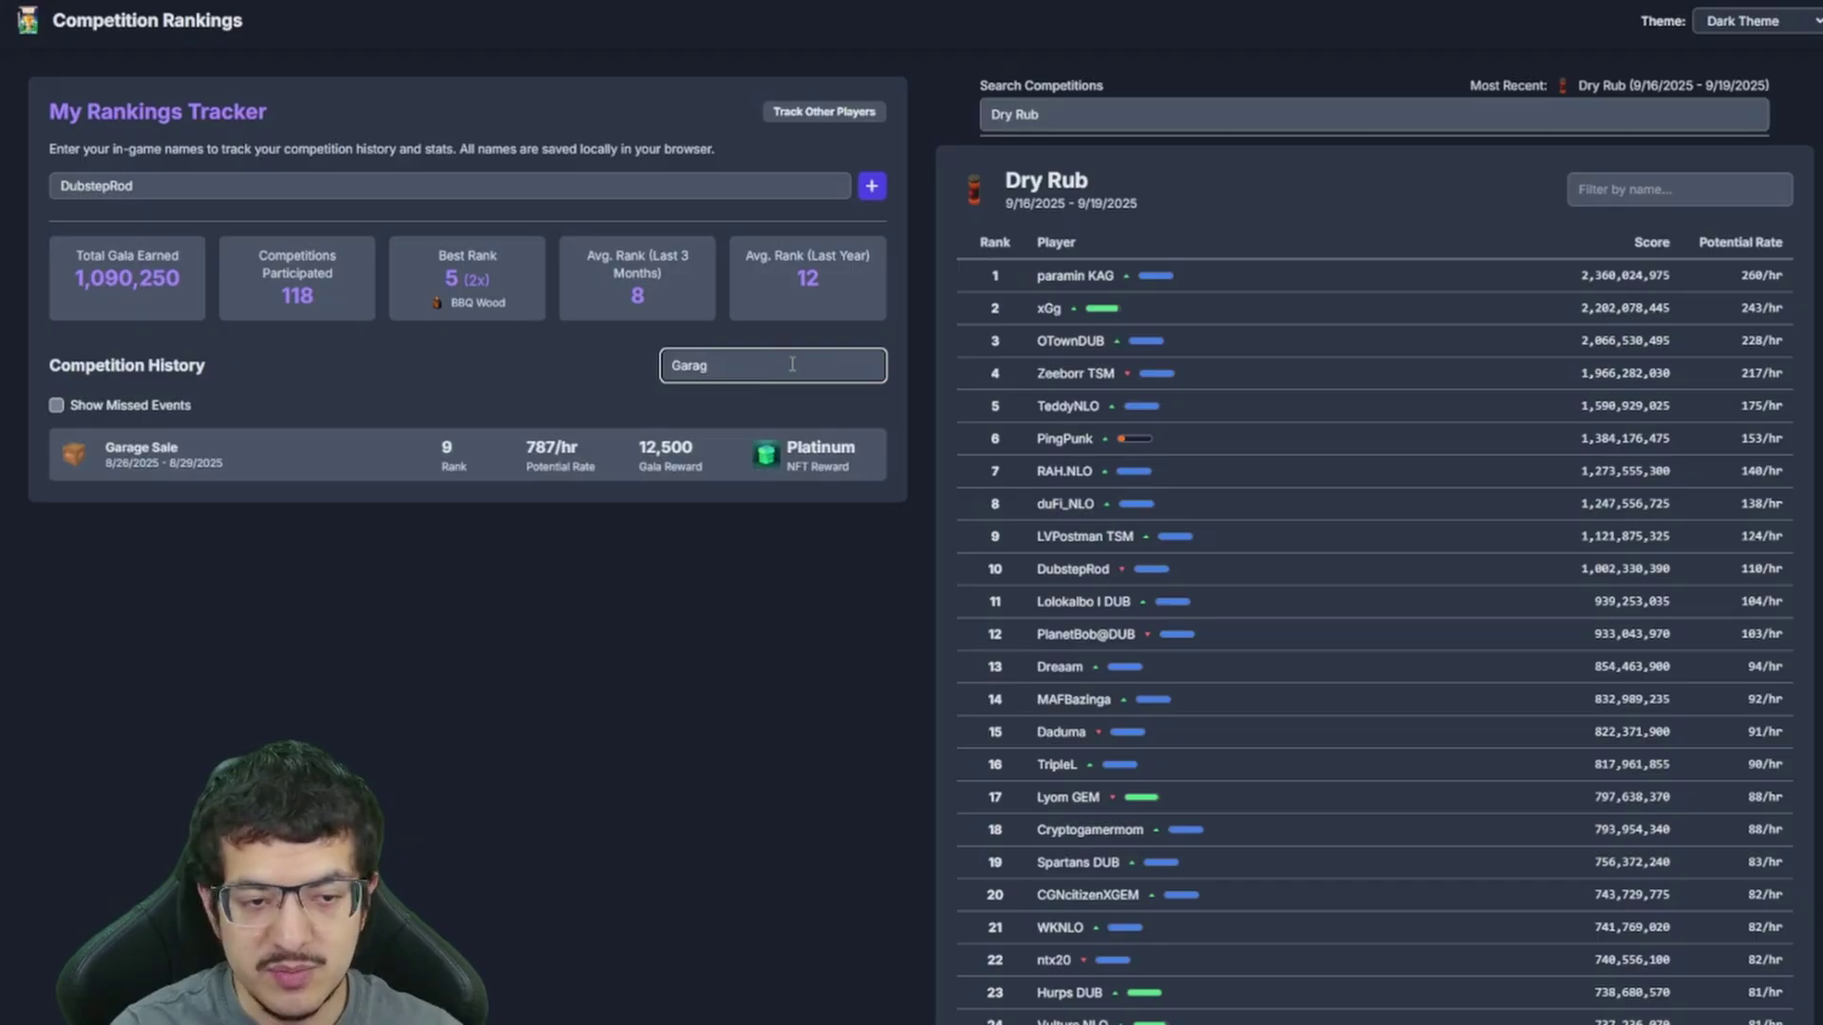
Replace the competition history filter with "Anything Goes" and look through the matching entries
{"action": "key", "text": "BackSpace"}
{"action": "key", "text": "BackSpace"}
{"action": "key", "text": "BackSpace"}
{"action": "key", "text": "BackSpace"}
{"action": "key", "text": "BackSpace"}
{"action": "type", "text": "Anything Goes"}
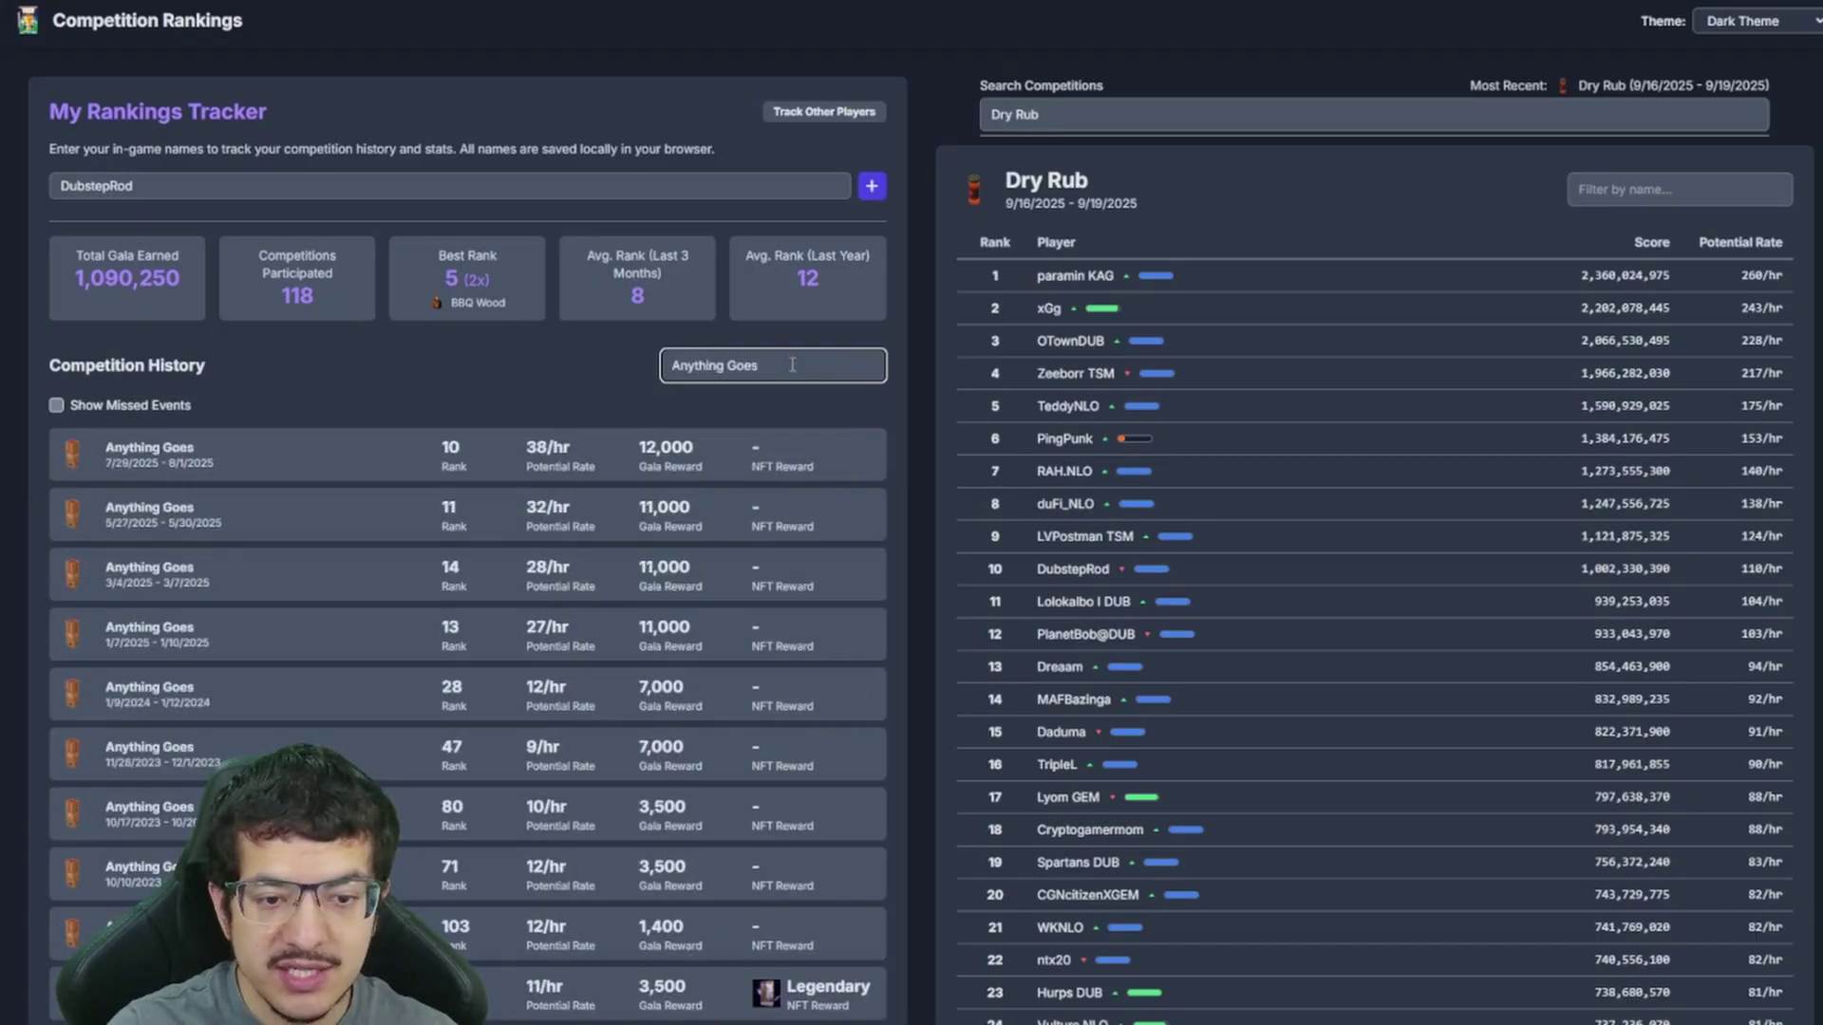
{"action": "scroll", "coordinate": [752, 486], "scroll_direction": "down", "scroll_amount": 2}
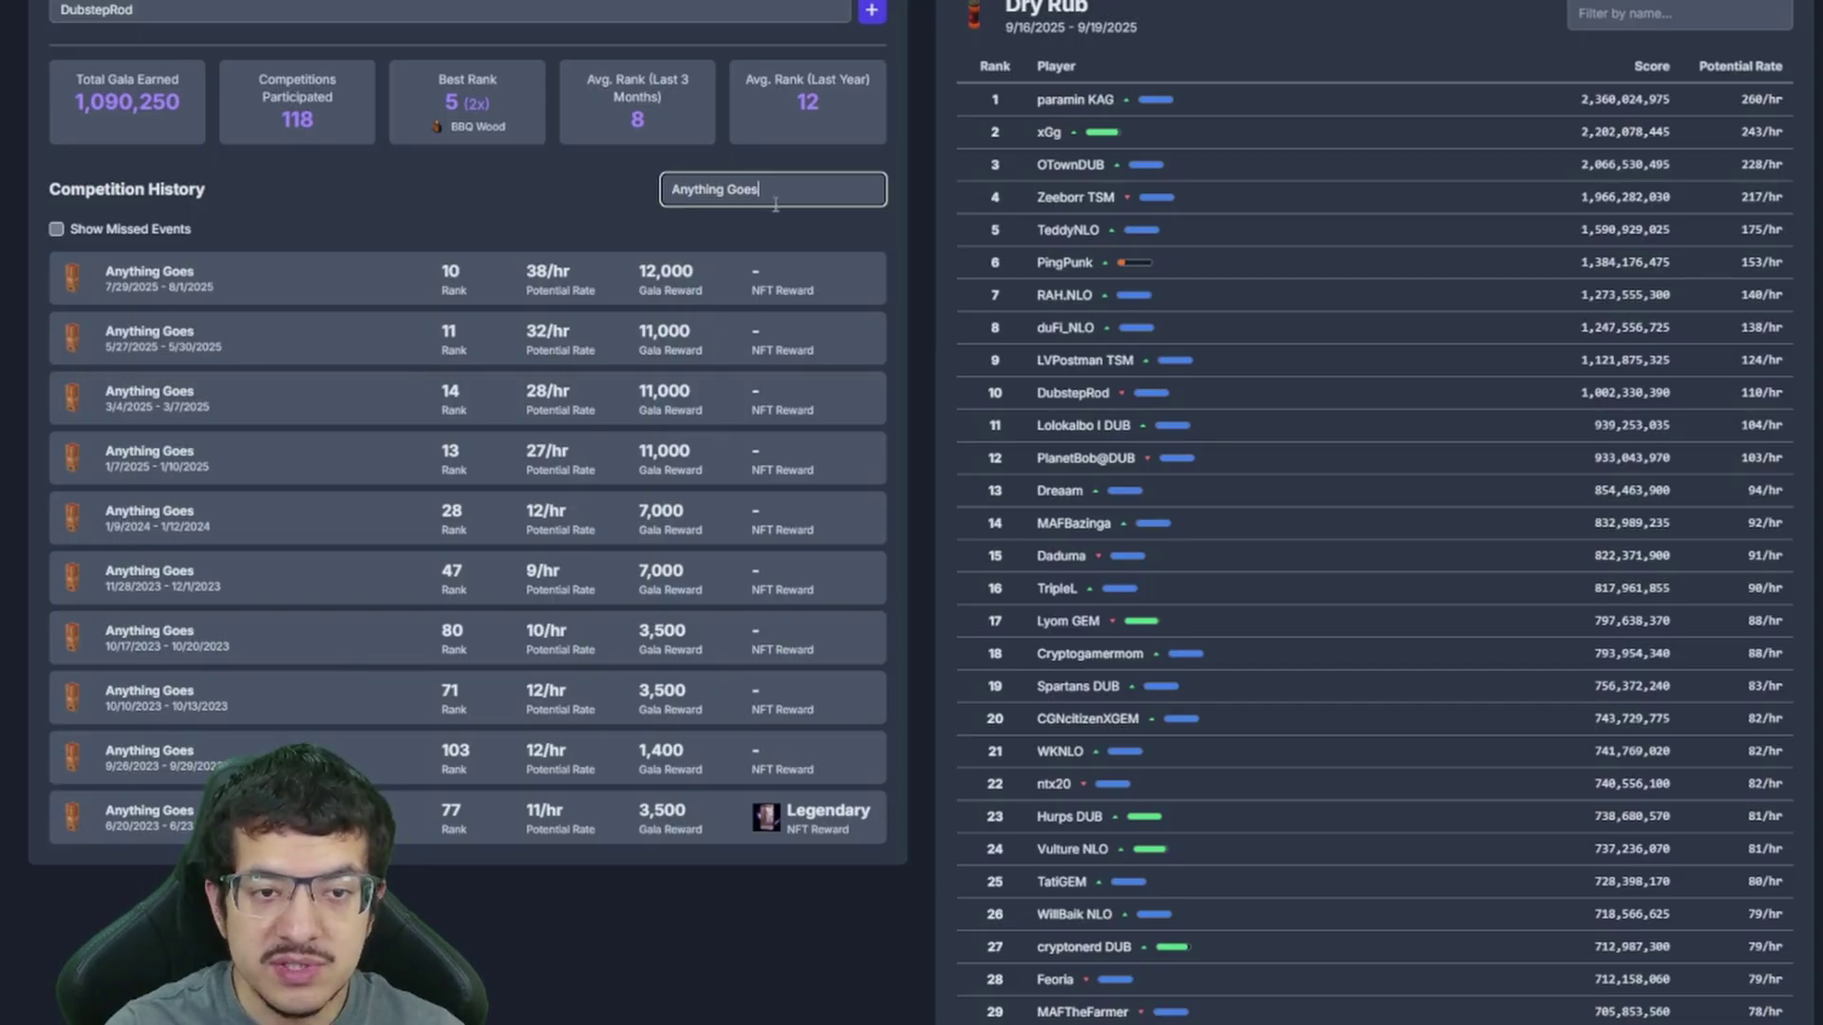
Clear the competition history filter to list all of the tracked player's competitions
{"action": "left_click_drag", "start_coordinate": [764, 189], "coordinate": [608, 196]}
{"action": "key", "text": "BackSpace"}
{"action": "scroll", "coordinate": [604, 186], "scroll_direction": "up", "scroll_amount": 2}
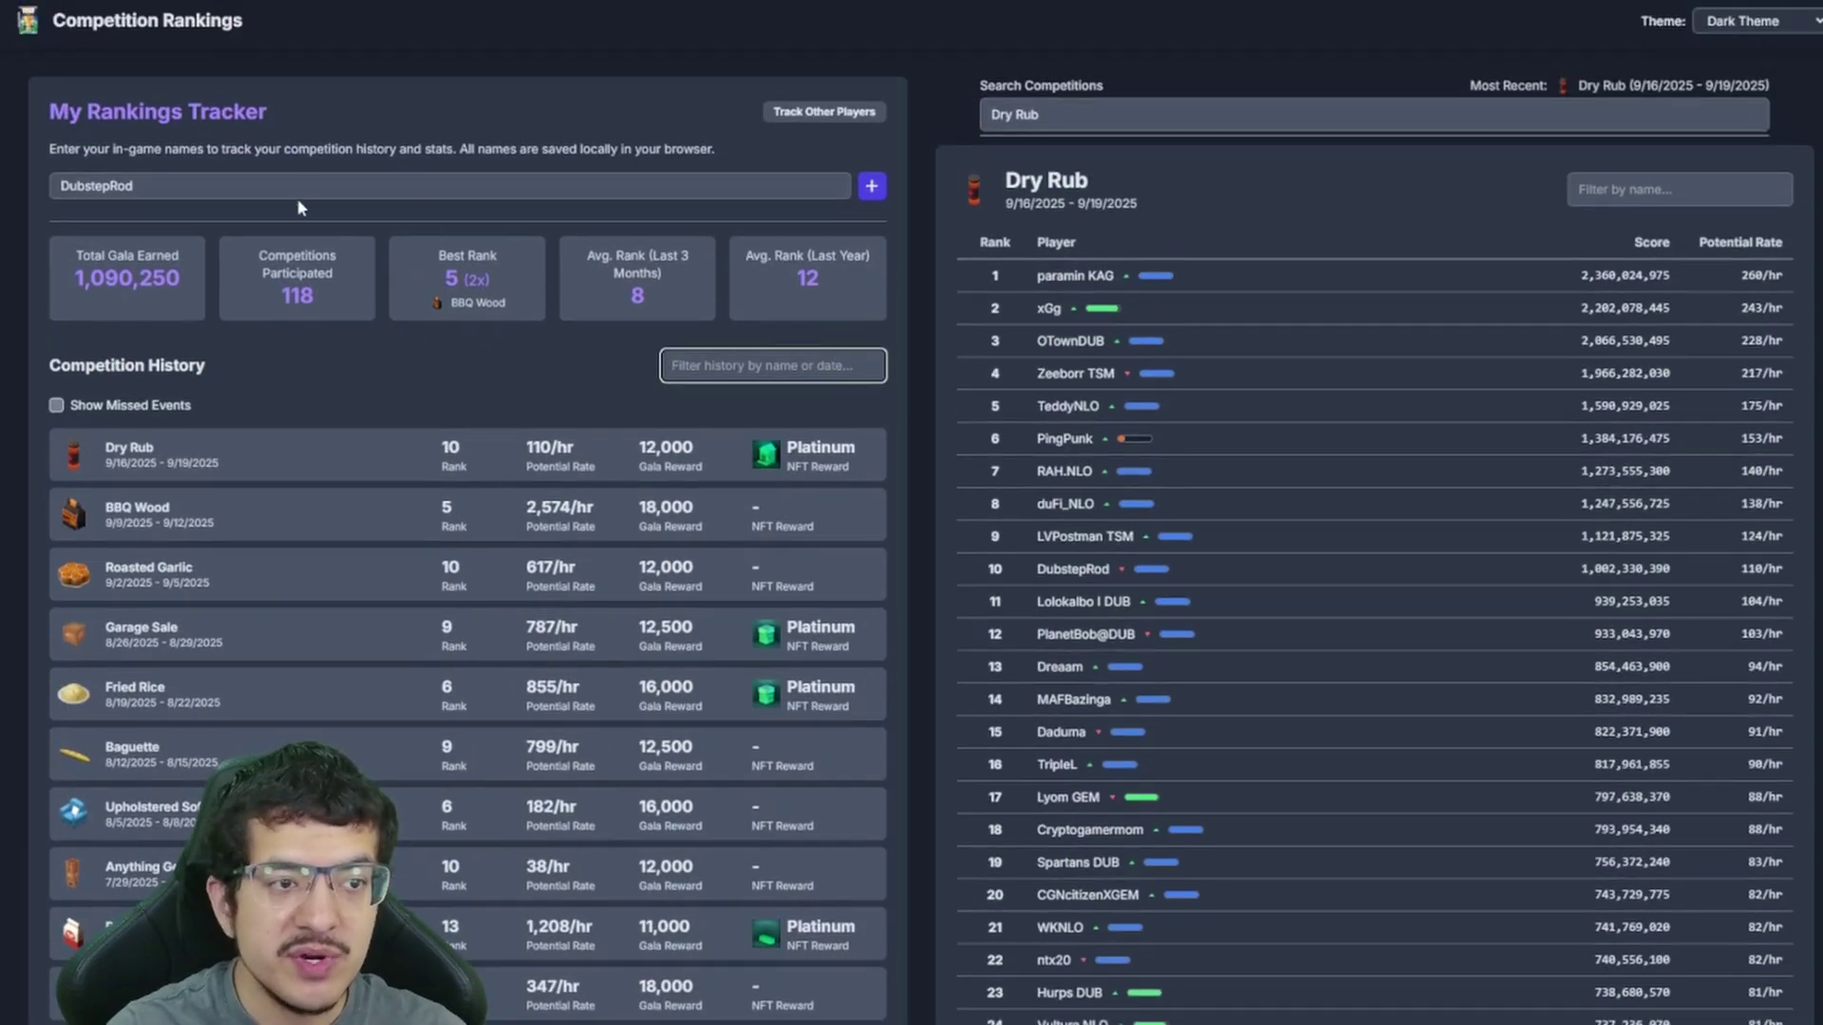
Add a second name to My Rankings Tracker and enter the in-game name of the rank 11 Dry Rub player
{"action": "left_click", "coordinate": [871, 187]}
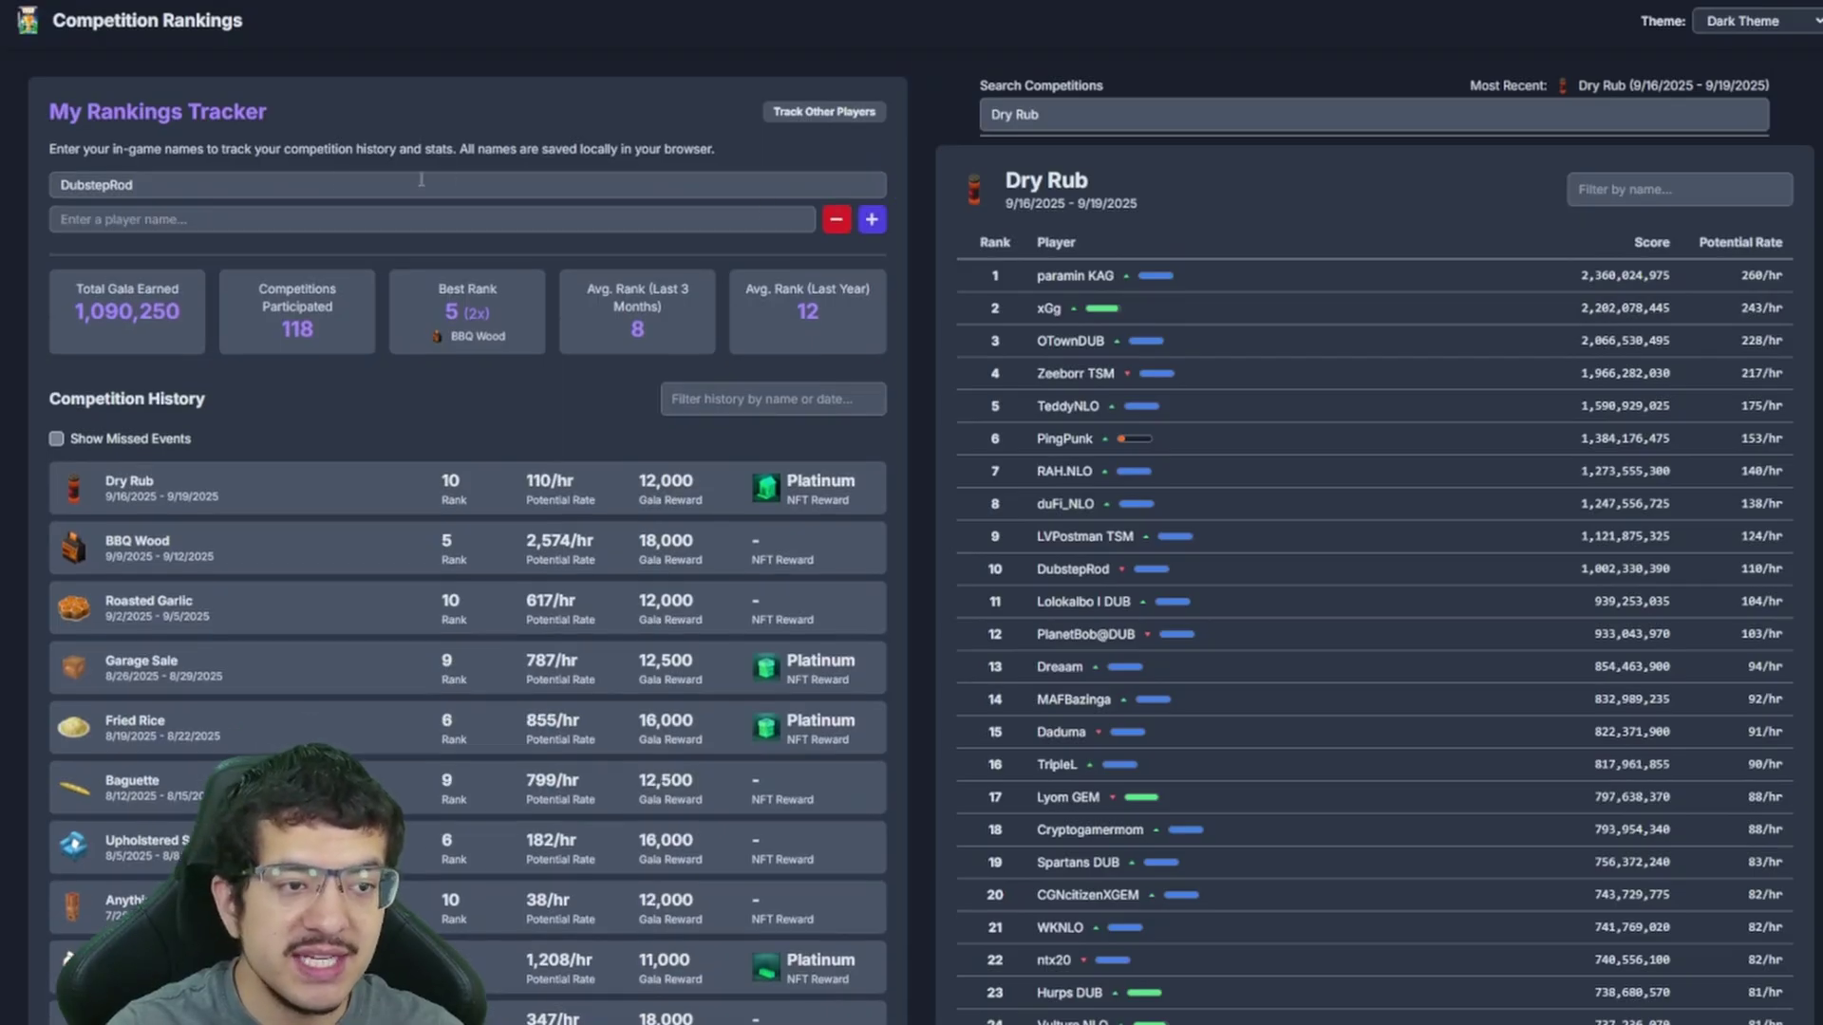
{"action": "left_click", "coordinate": [270, 218]}
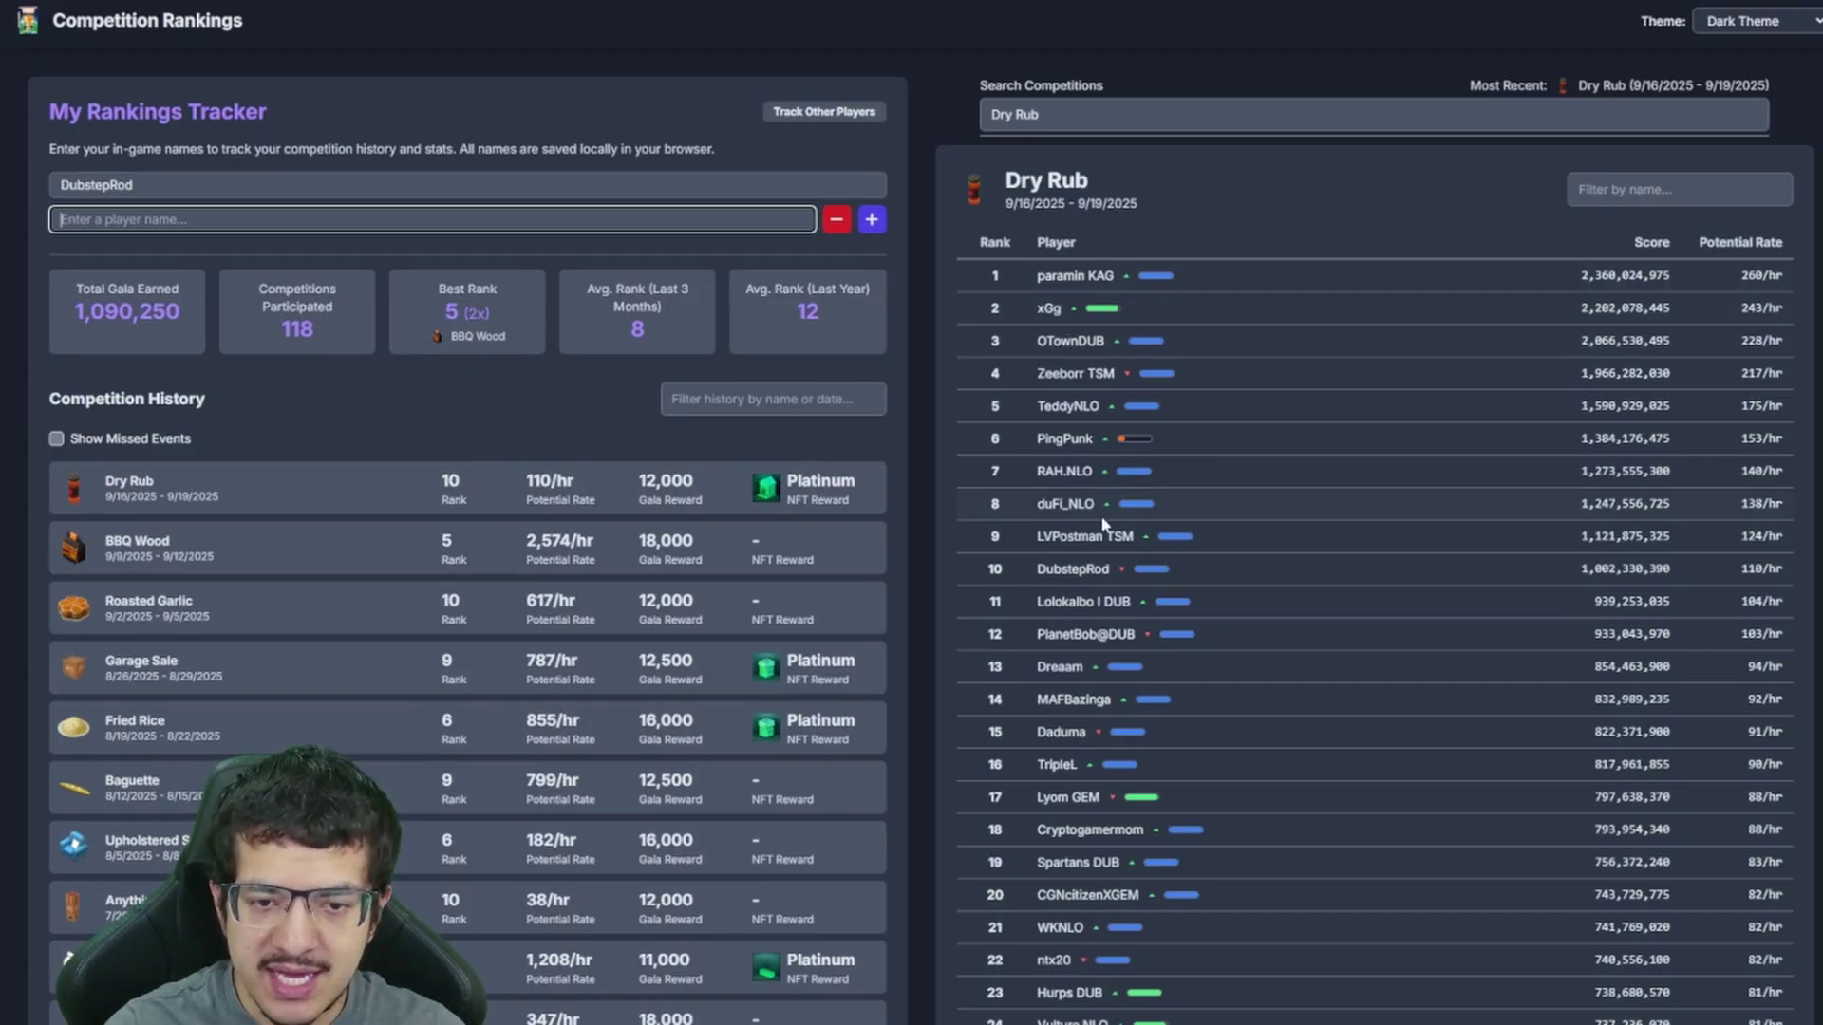
{"action": "left_click_drag", "start_coordinate": [1137, 605], "coordinate": [1033, 605]}
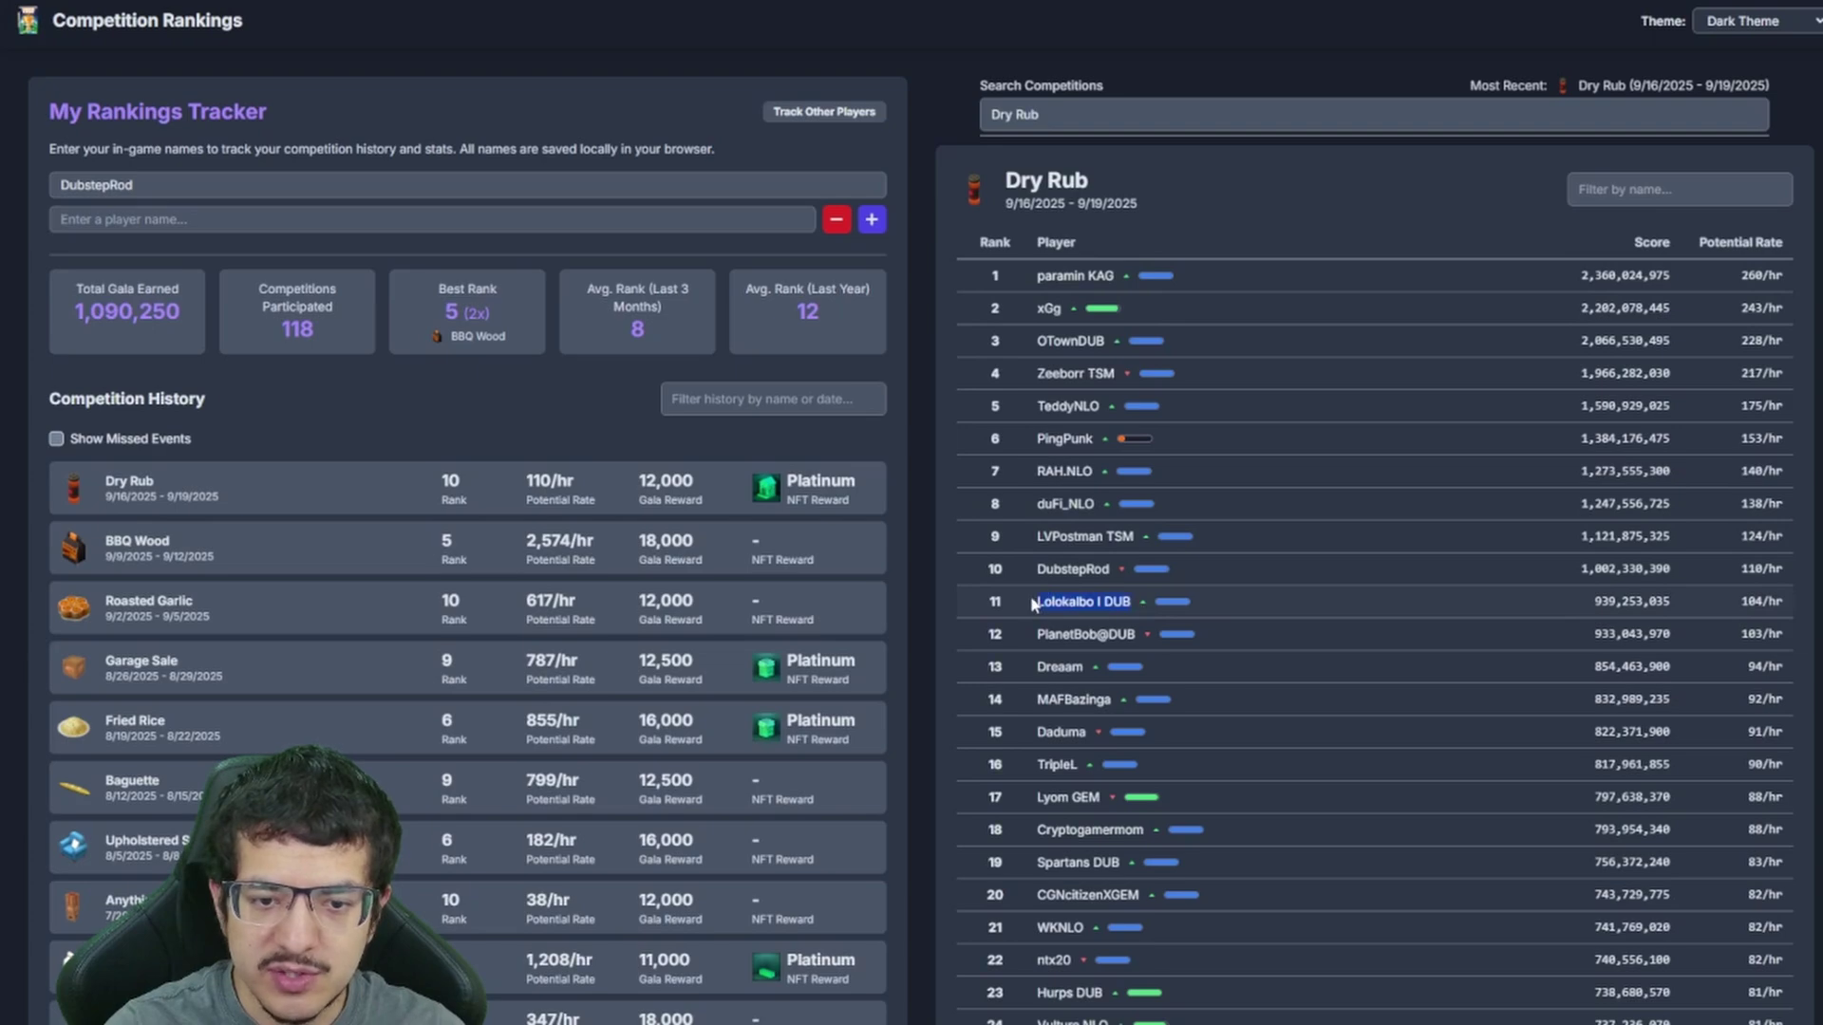
{"action": "type", "text": "Lolokalbo I DUB"}
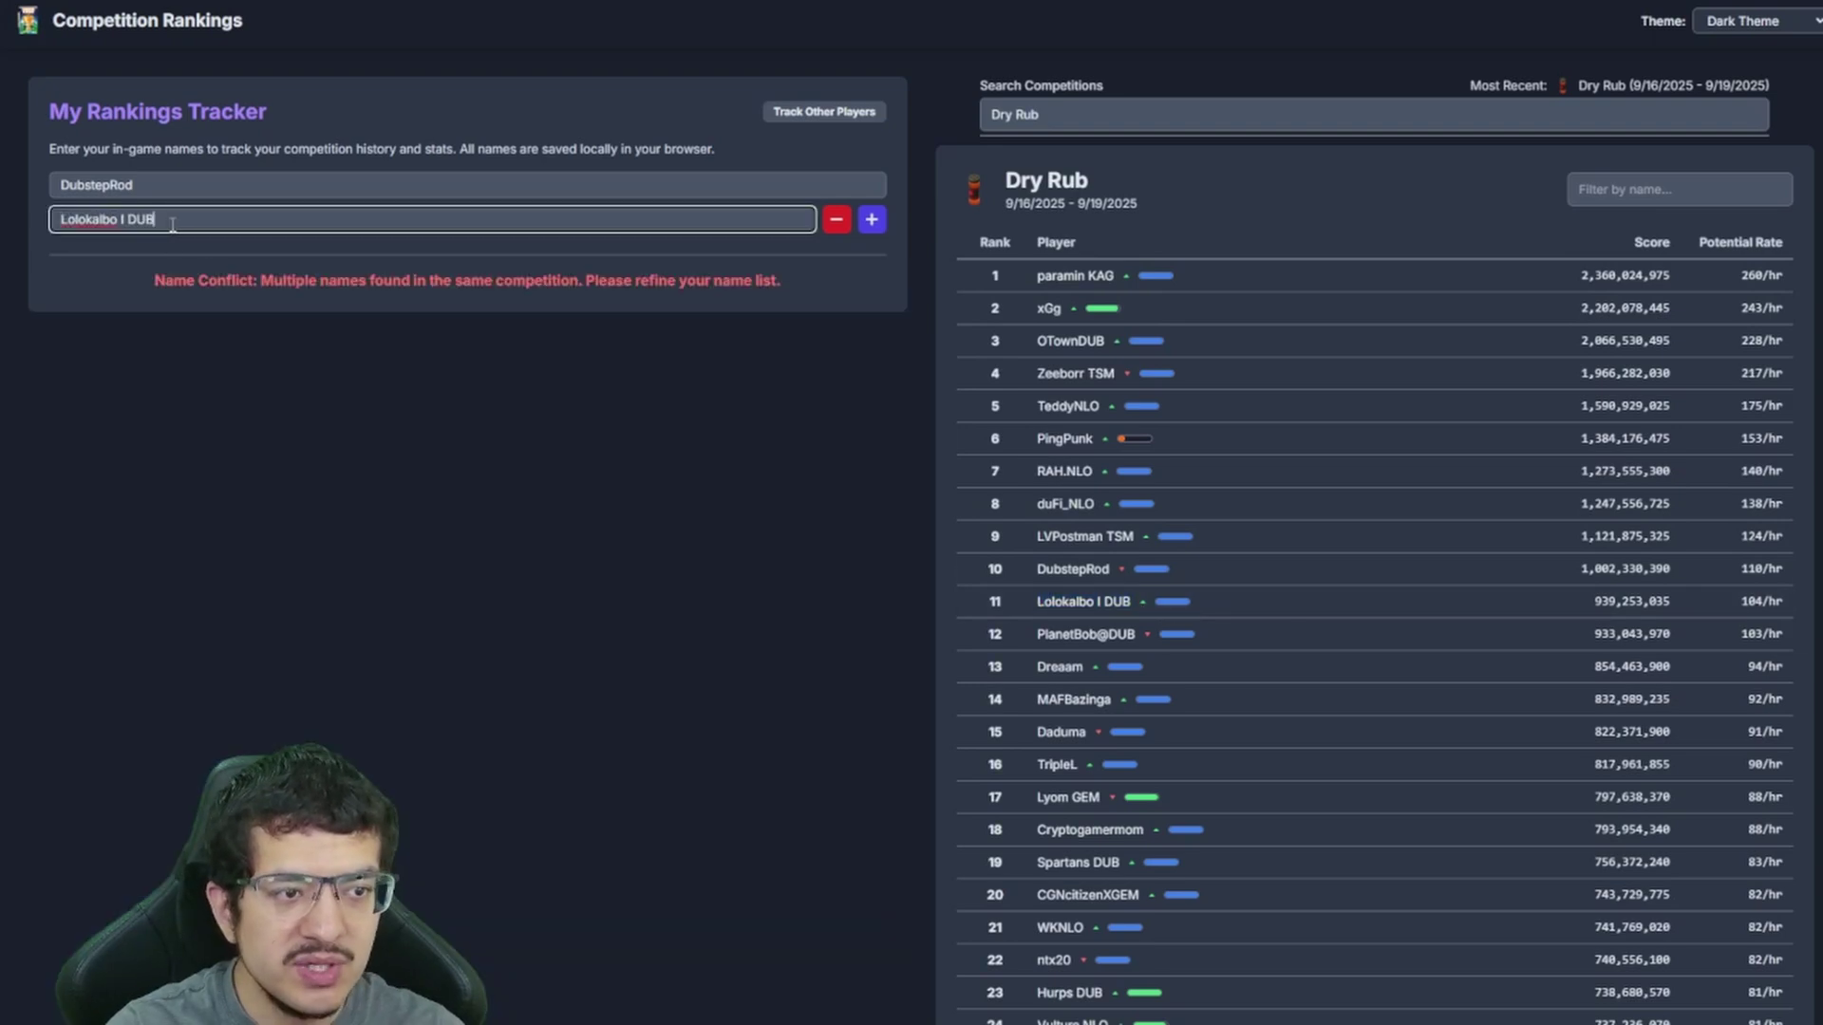
{"action": "left_click", "coordinate": [147, 284]}
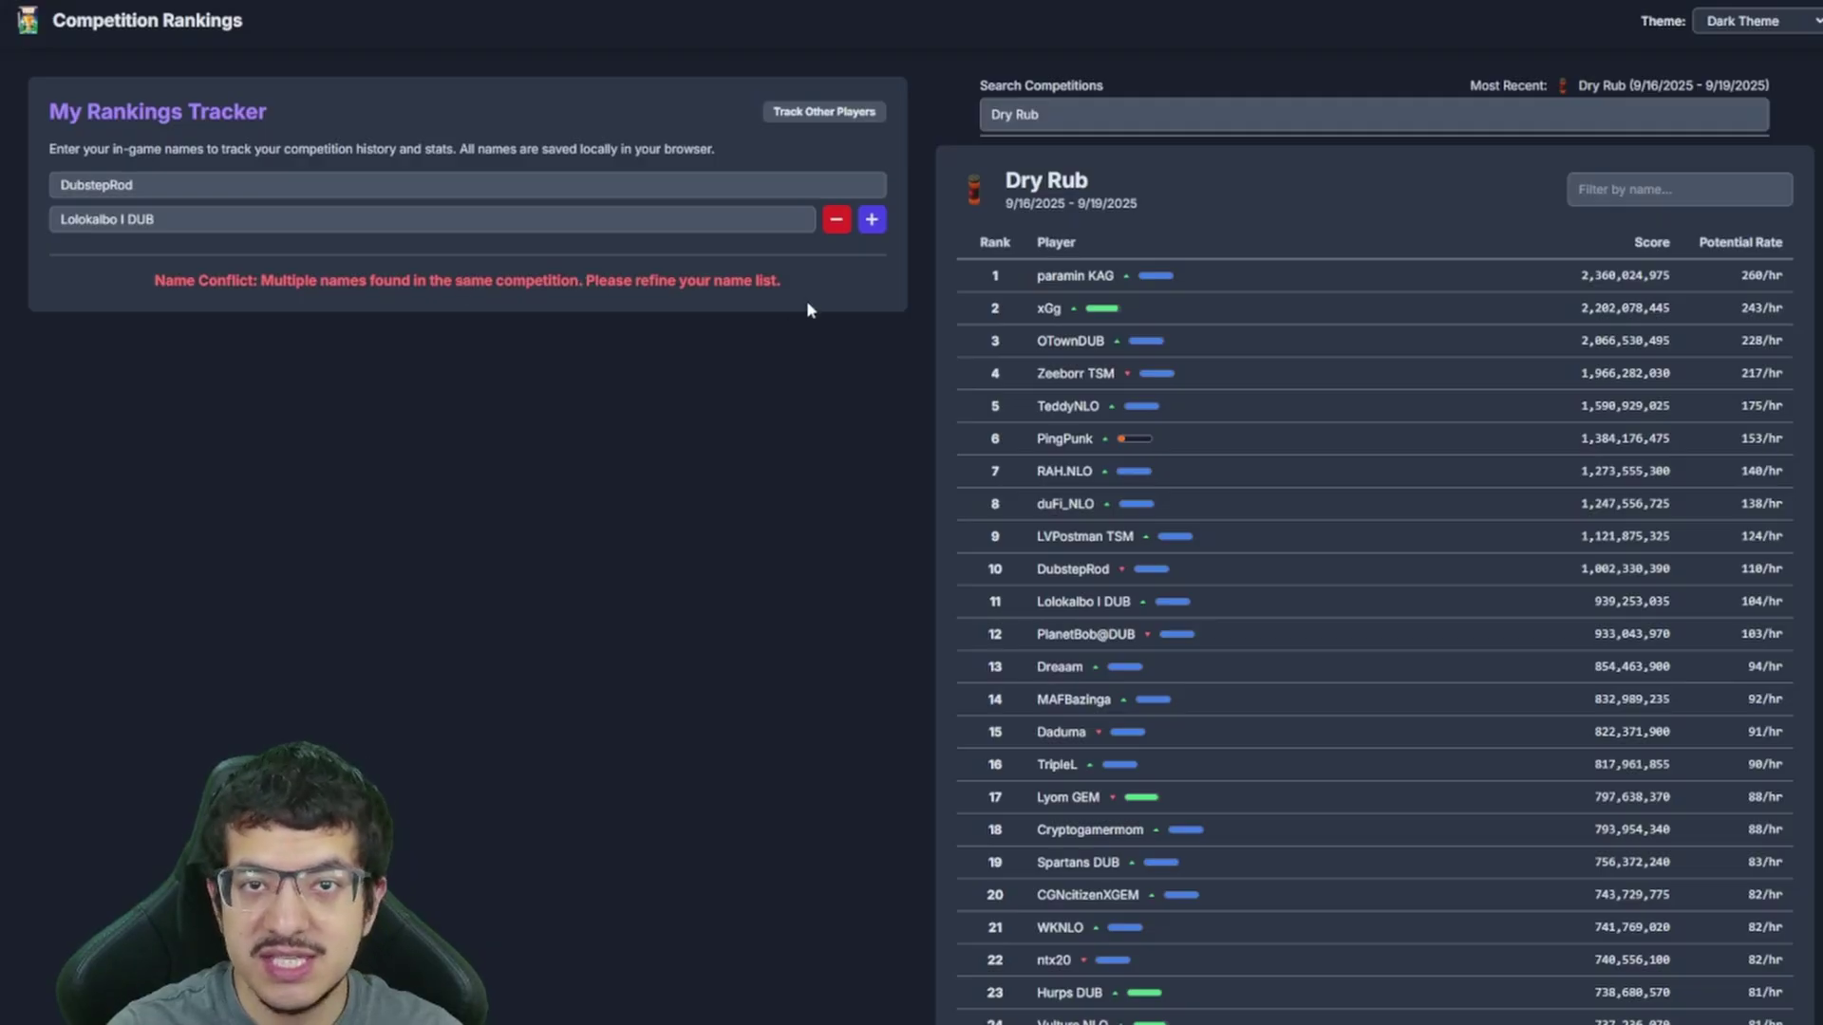
Clear the second tracked player name and add three more empty name entries to My Rankings Tracker
{"action": "triple_click", "coordinate": [282, 214]}
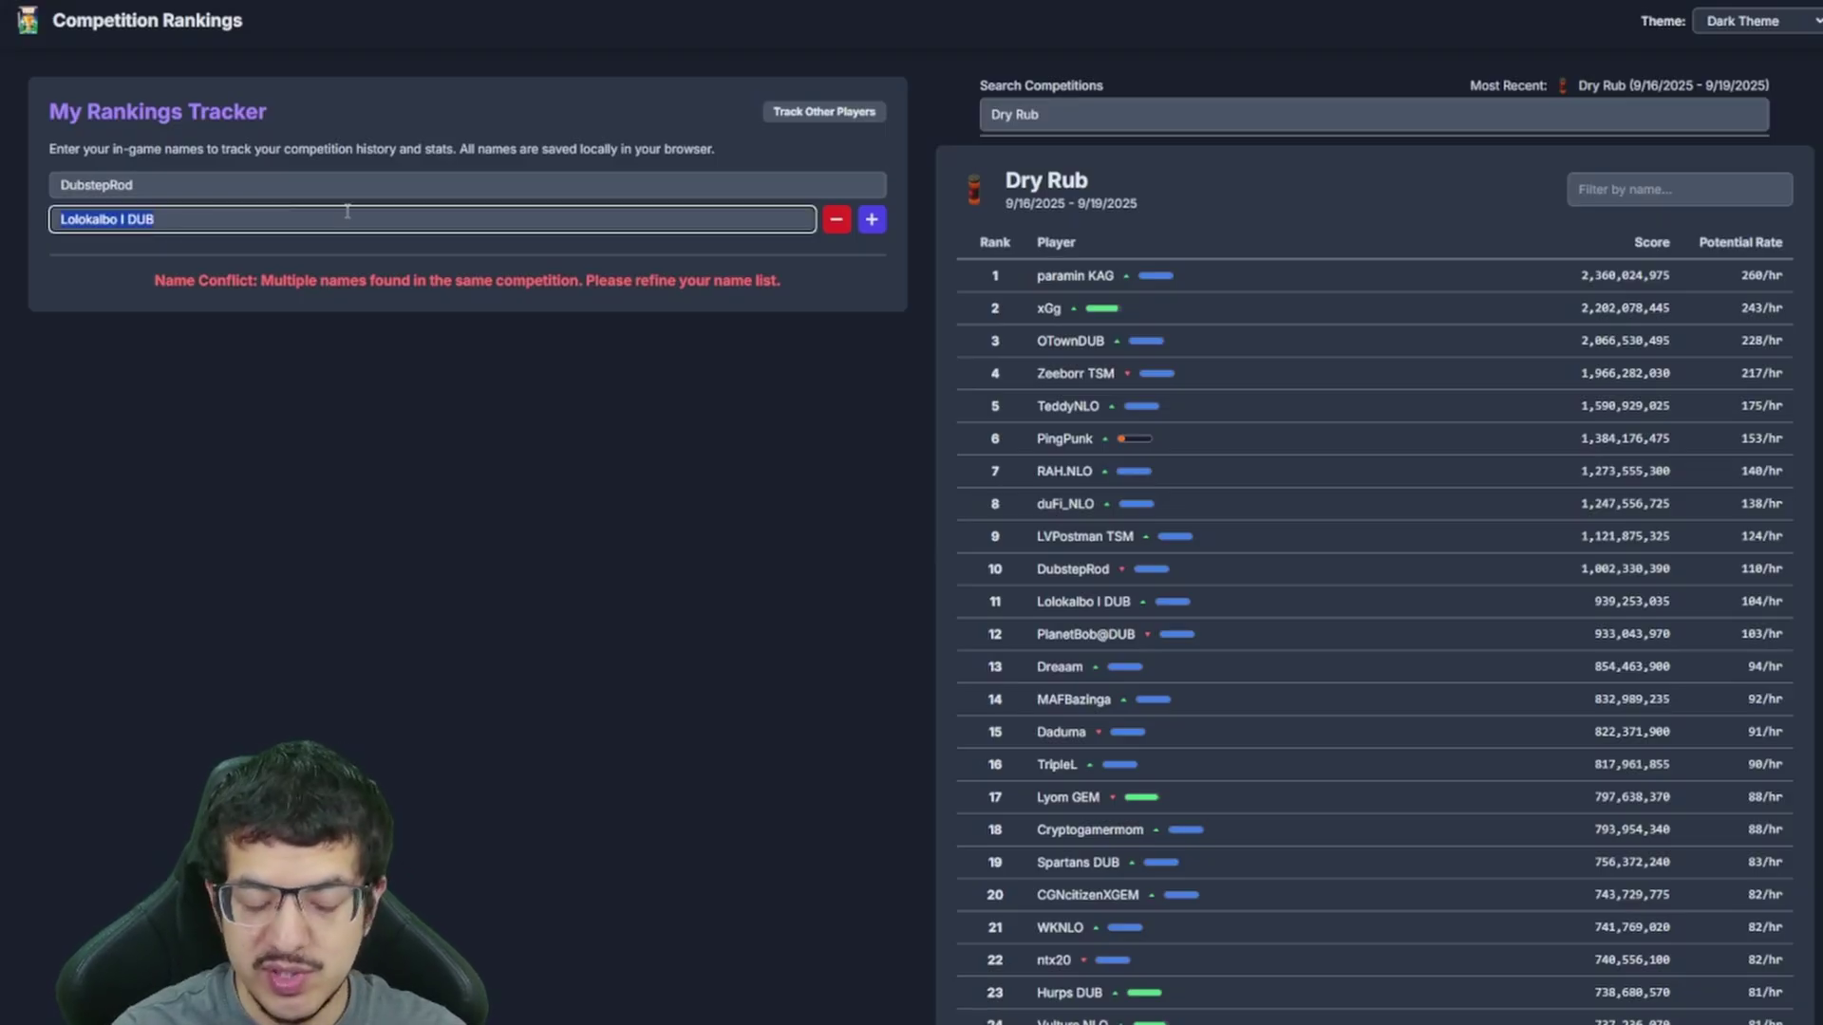
{"action": "key", "text": "BackSpace"}
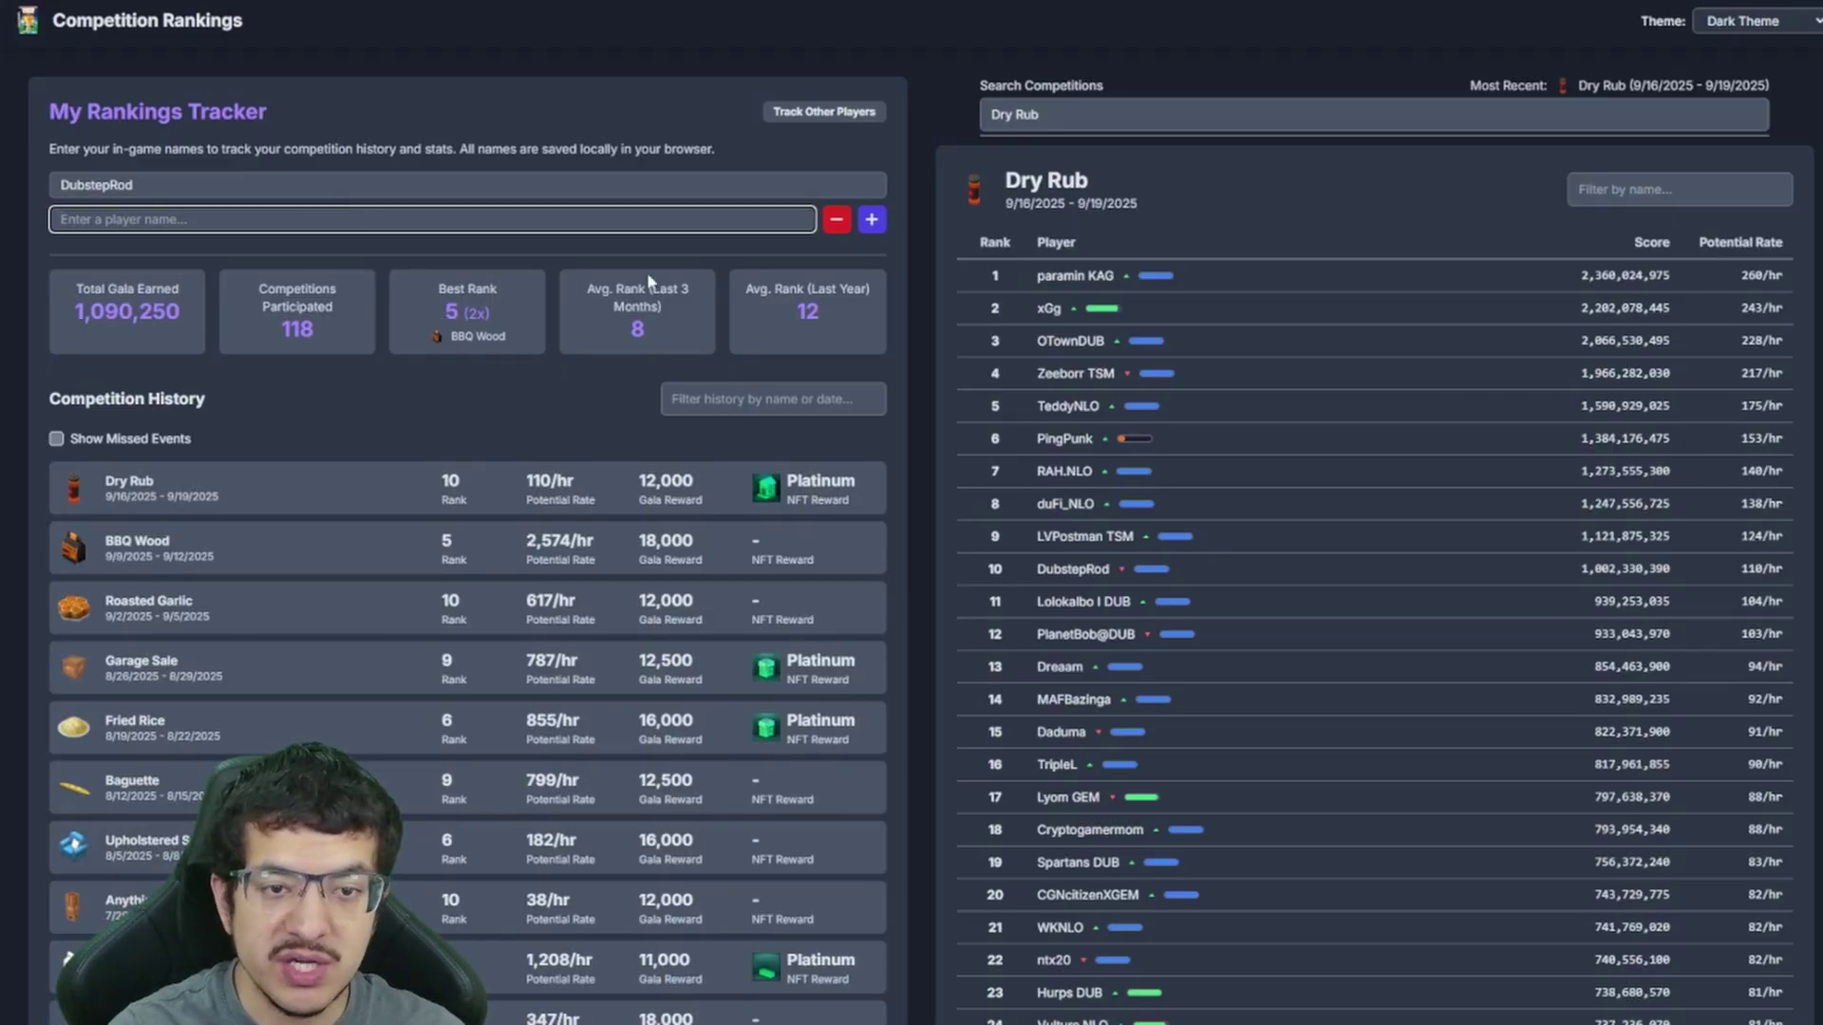
{"action": "left_click", "coordinate": [871, 219]}
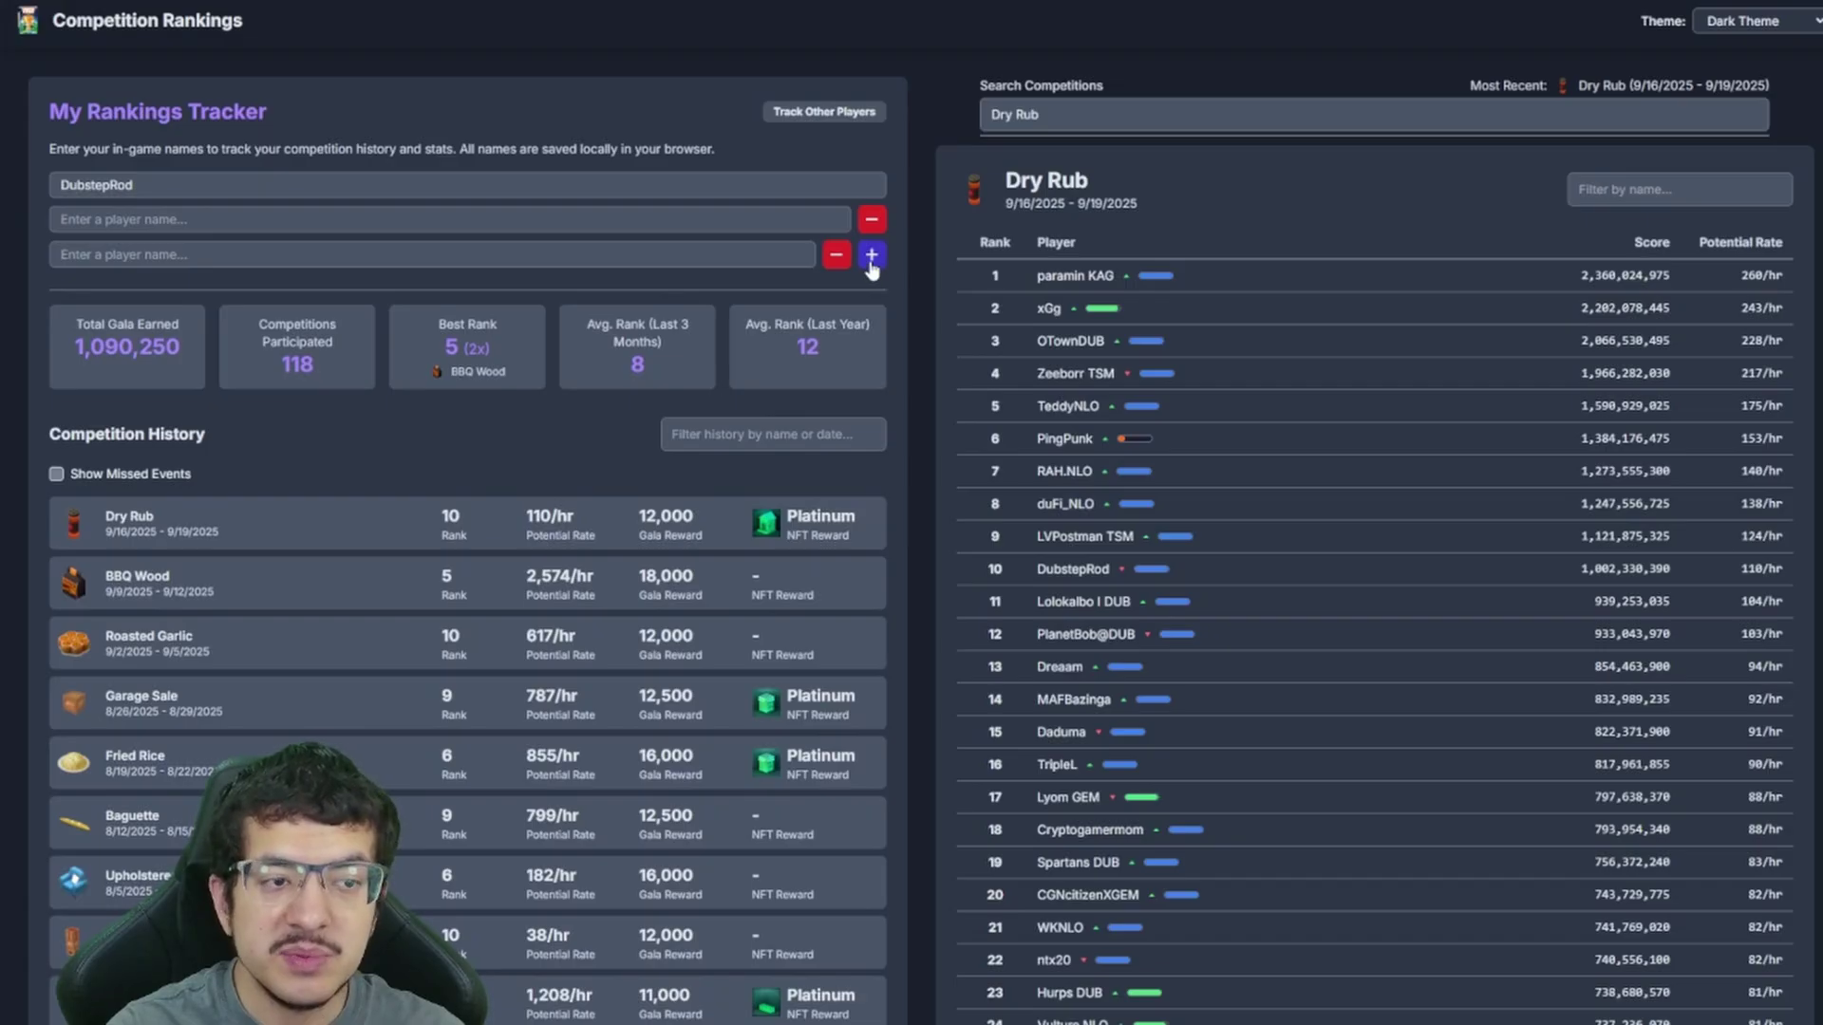
{"action": "left_click", "coordinate": [870, 258]}
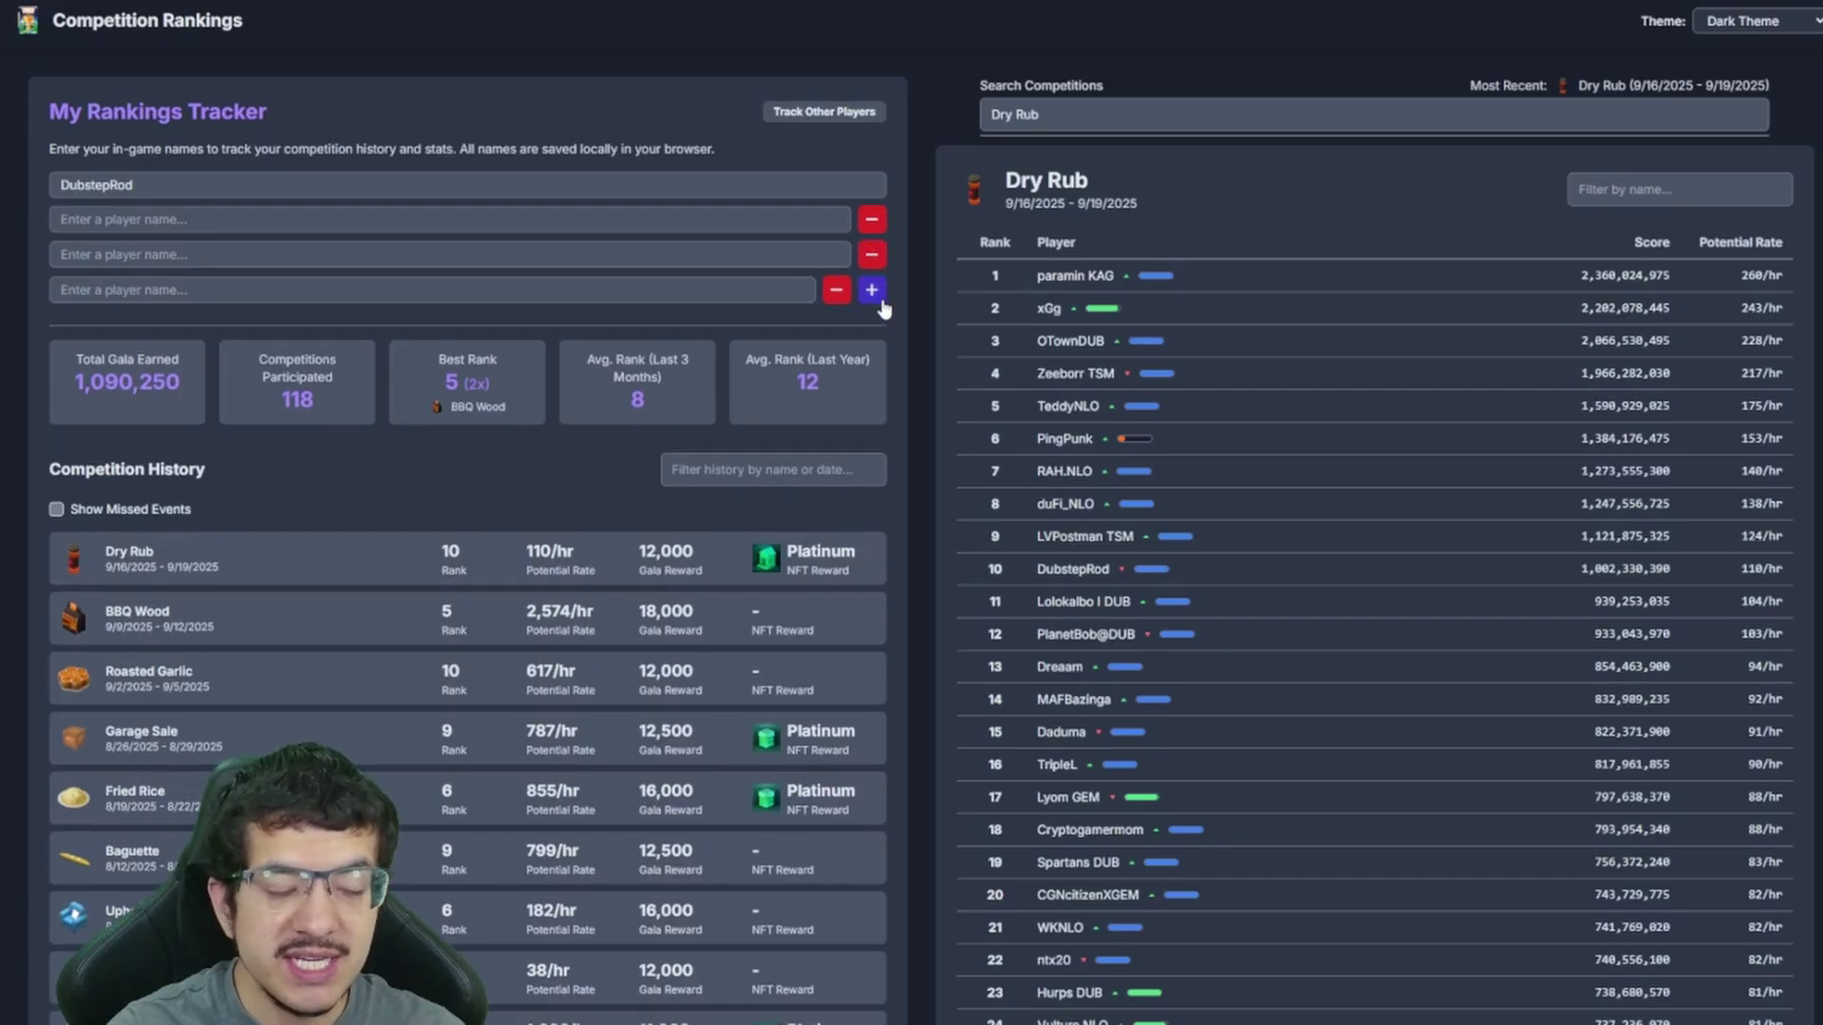
{"action": "left_click", "coordinate": [872, 292]}
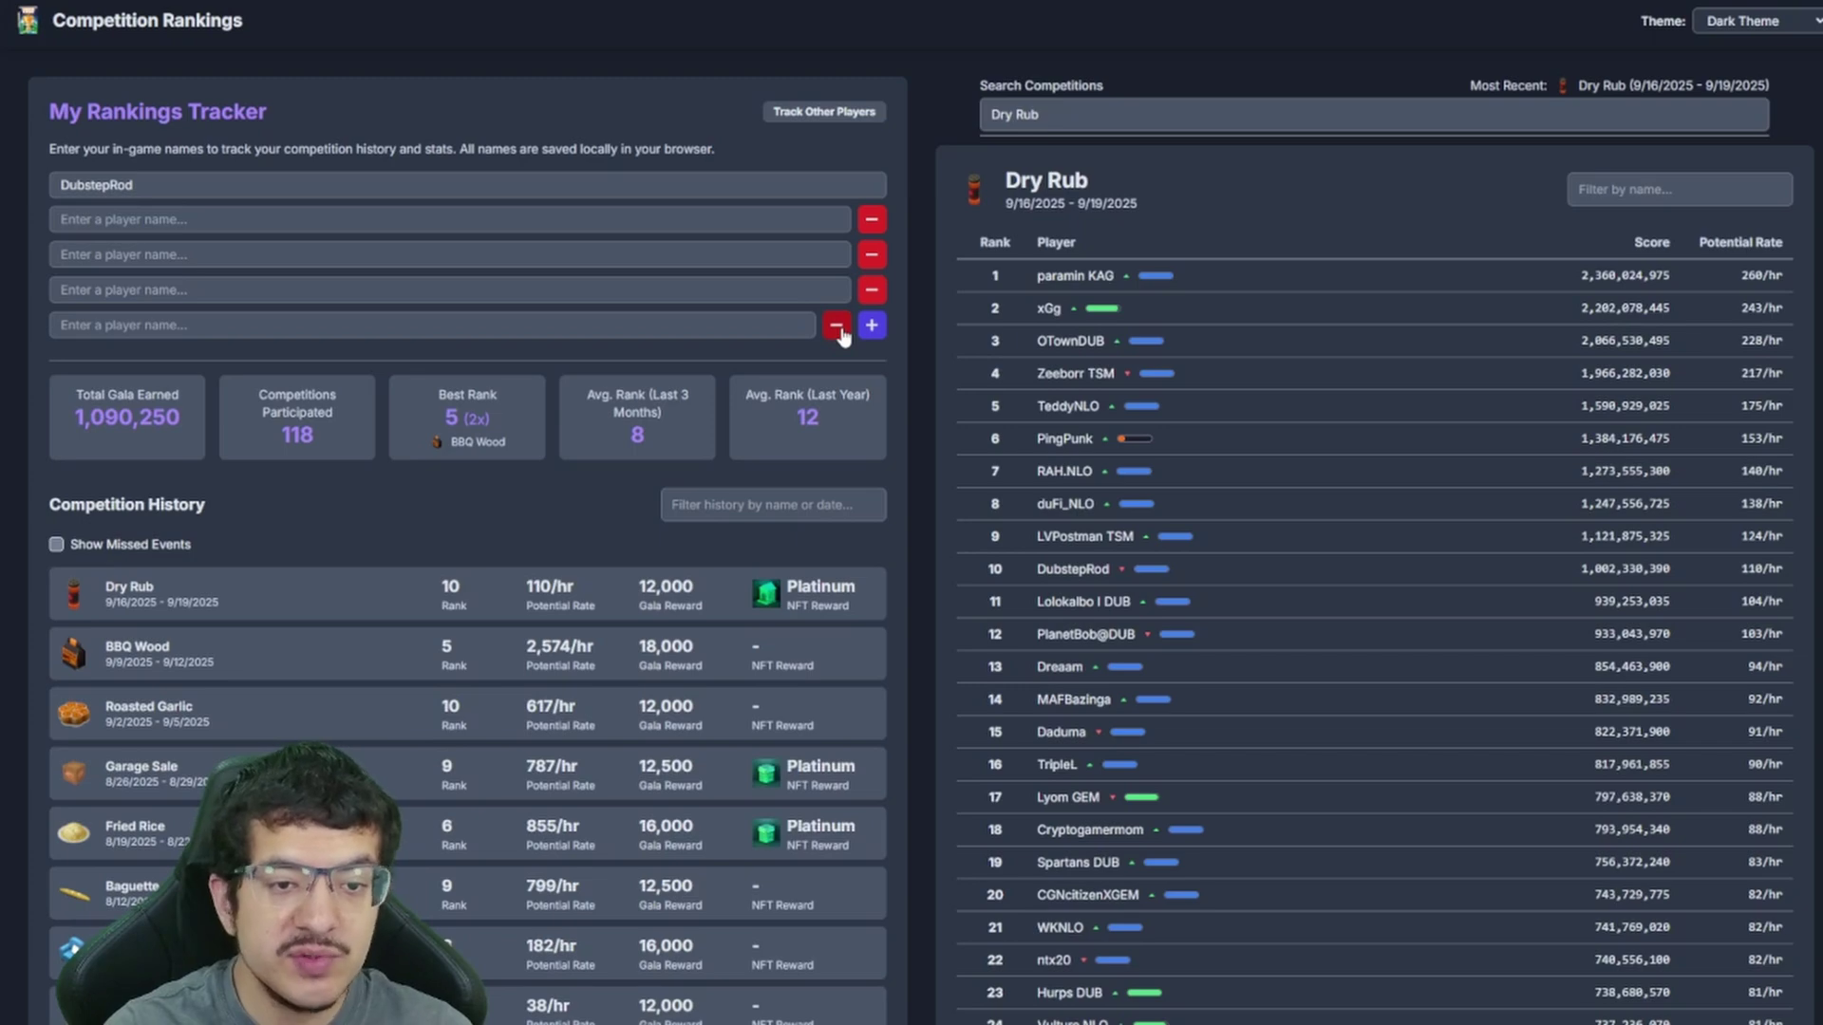
Remove all four empty name entries from My Rankings Tracker, keeping only the first player name
{"action": "left_click", "coordinate": [836, 327]}
{"action": "left_click", "coordinate": [837, 291]}
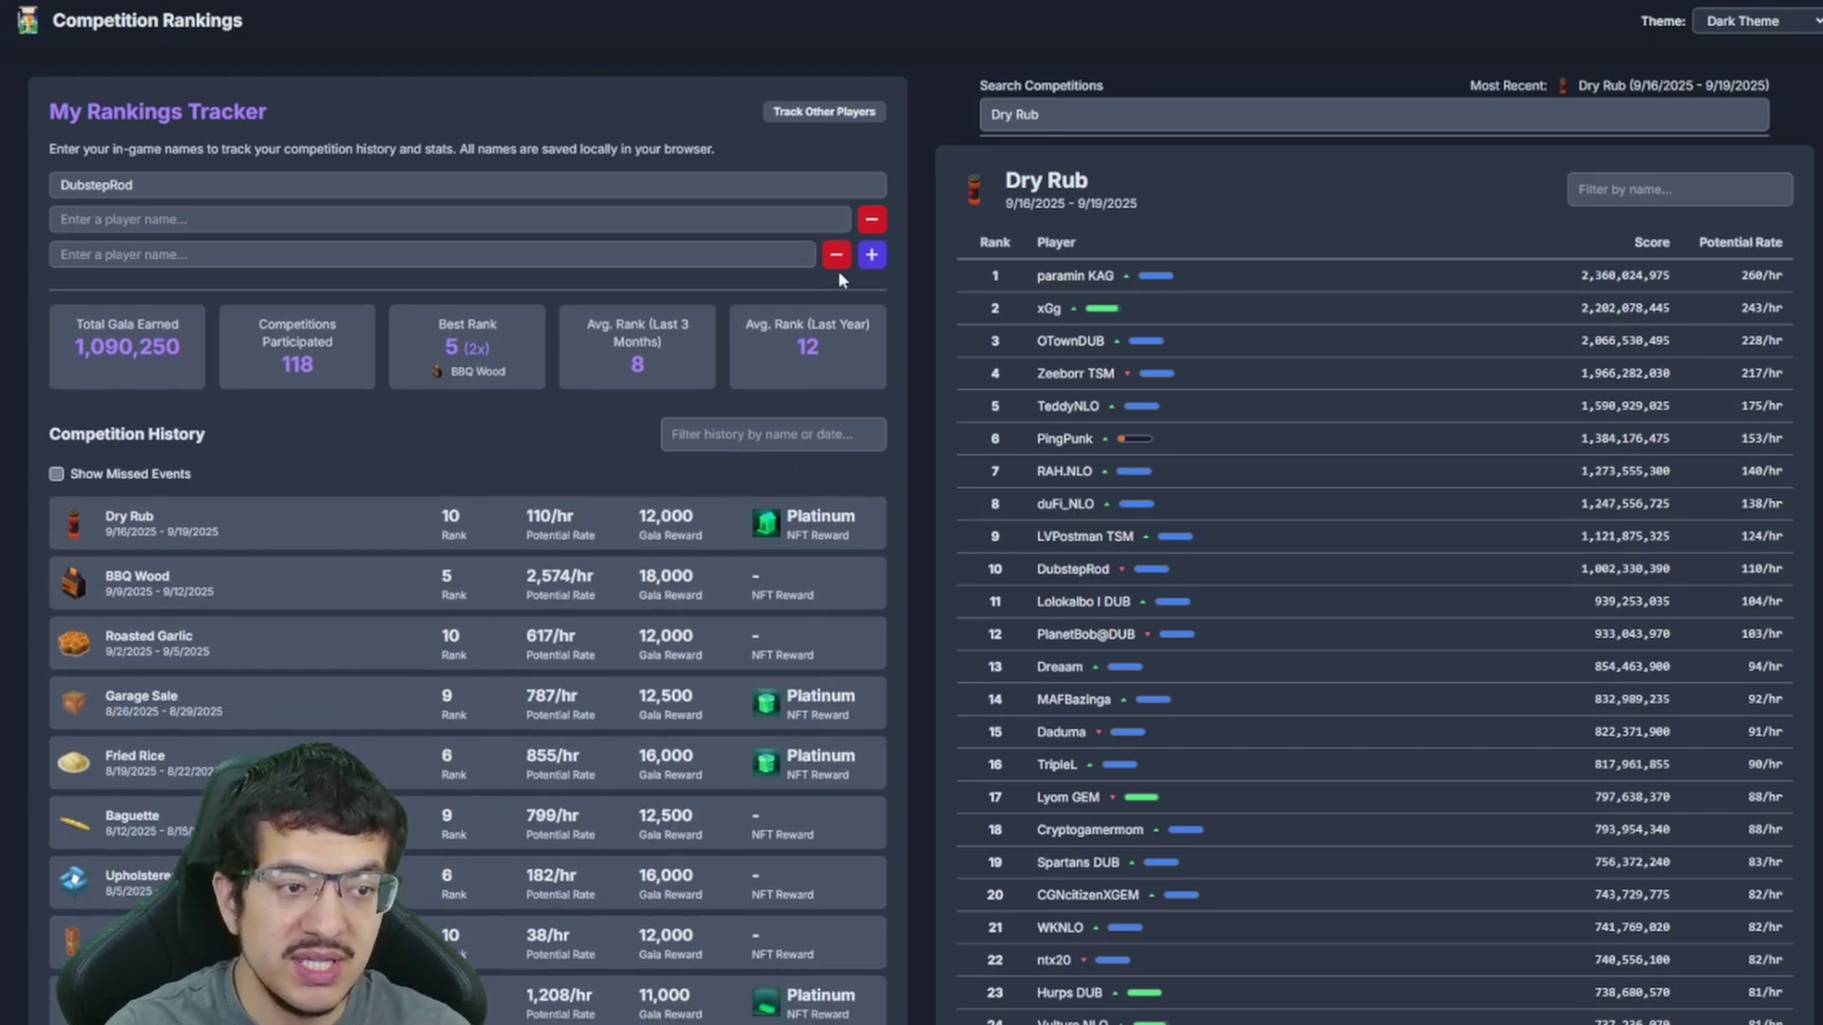
{"action": "left_click", "coordinate": [837, 255]}
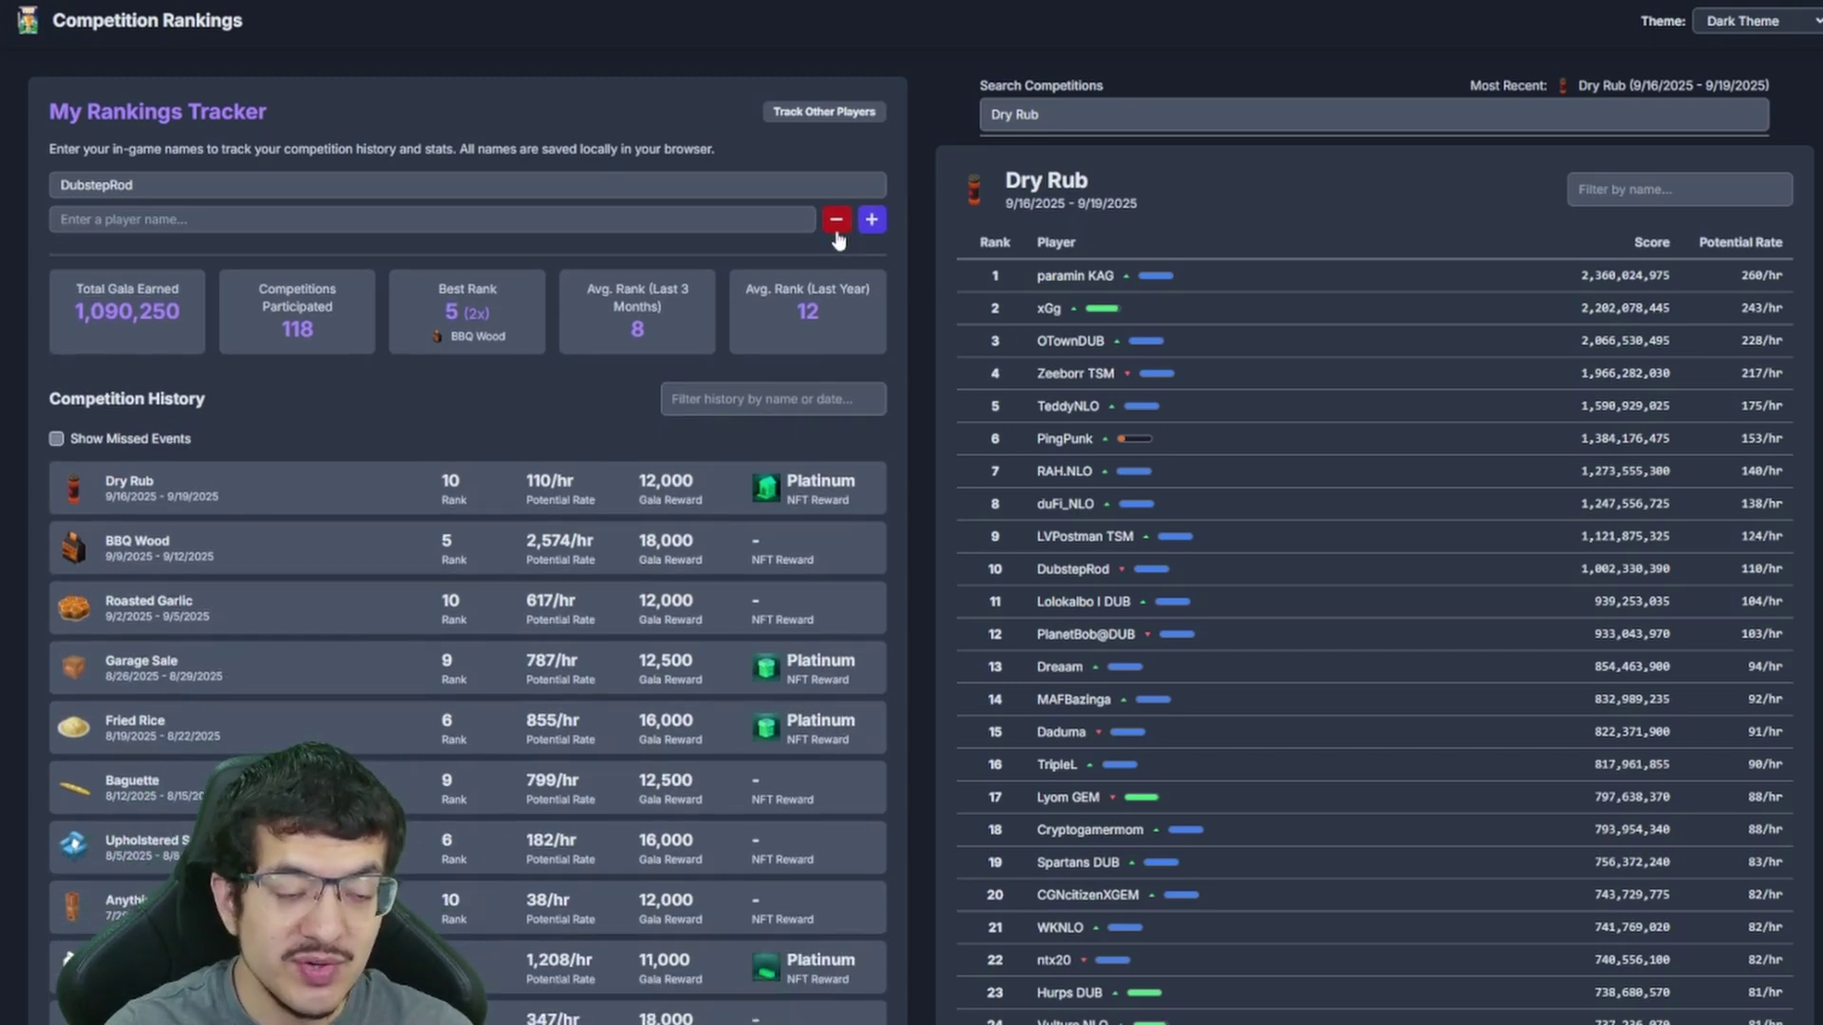
{"action": "left_click", "coordinate": [836, 220]}
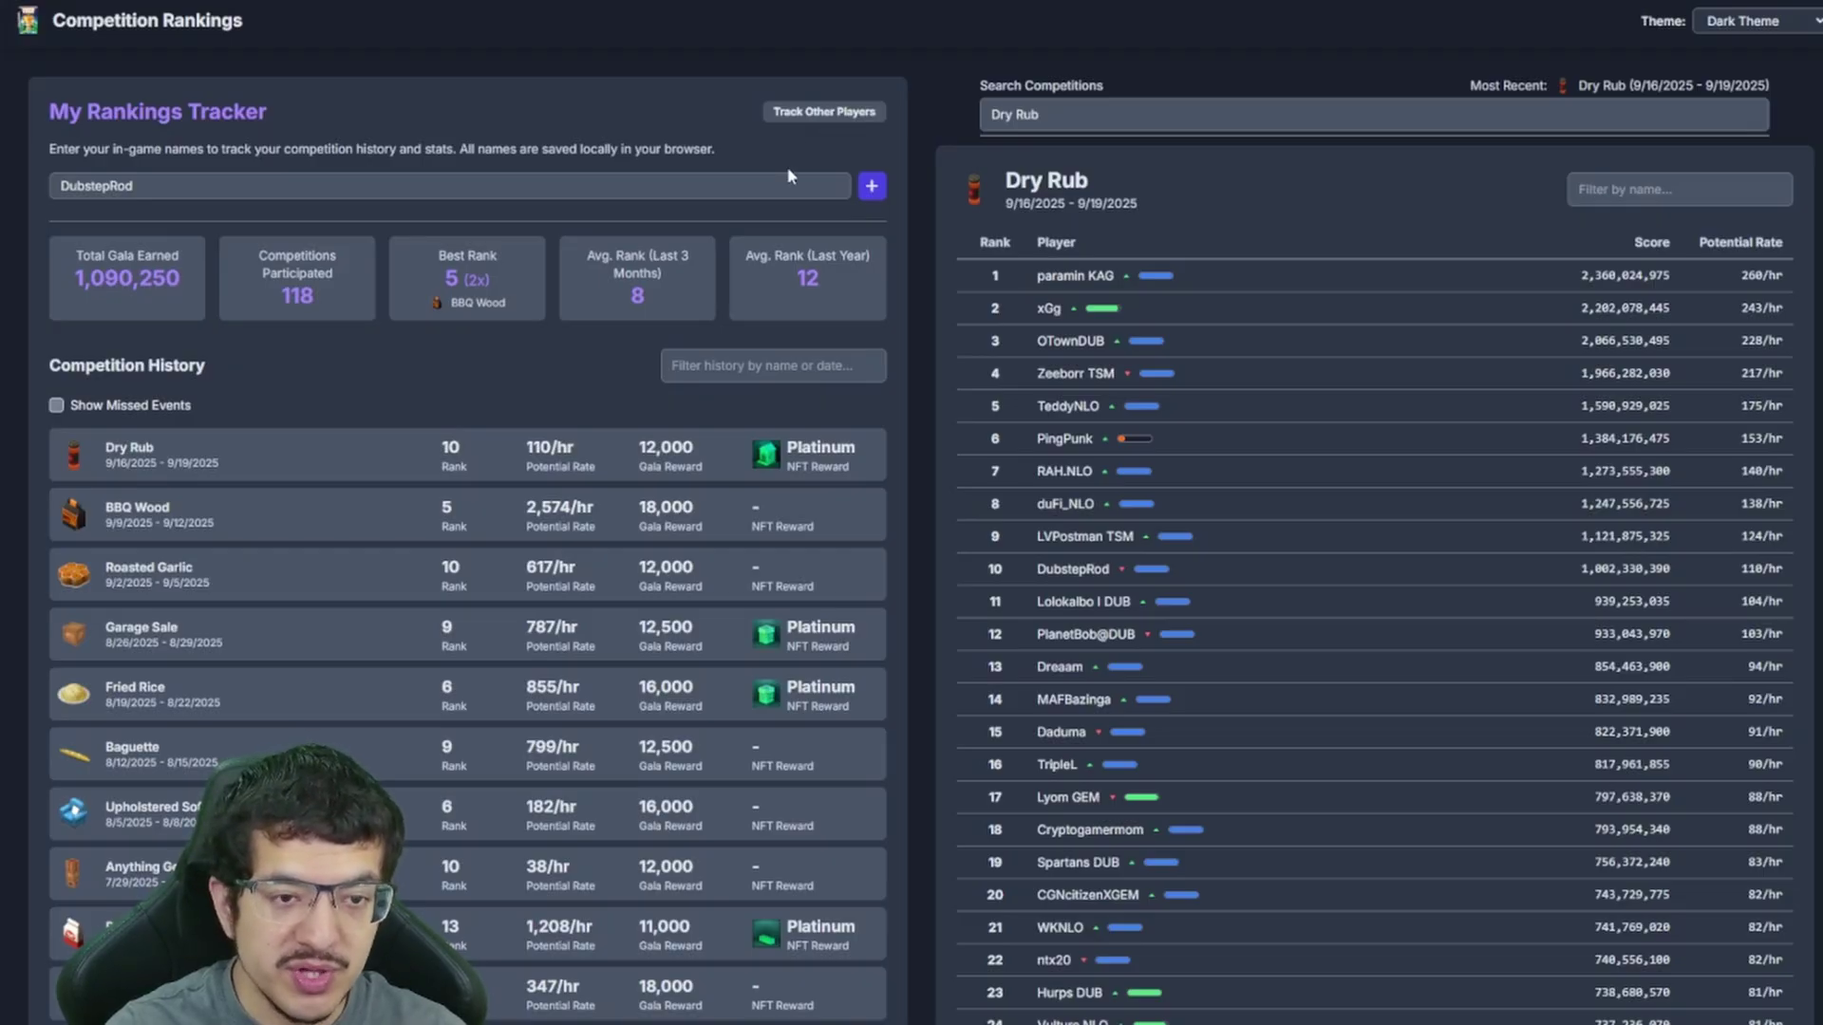
Create a new player name set called "Hurps V2" and return to the rankings page
{"action": "left_click", "coordinate": [811, 119]}
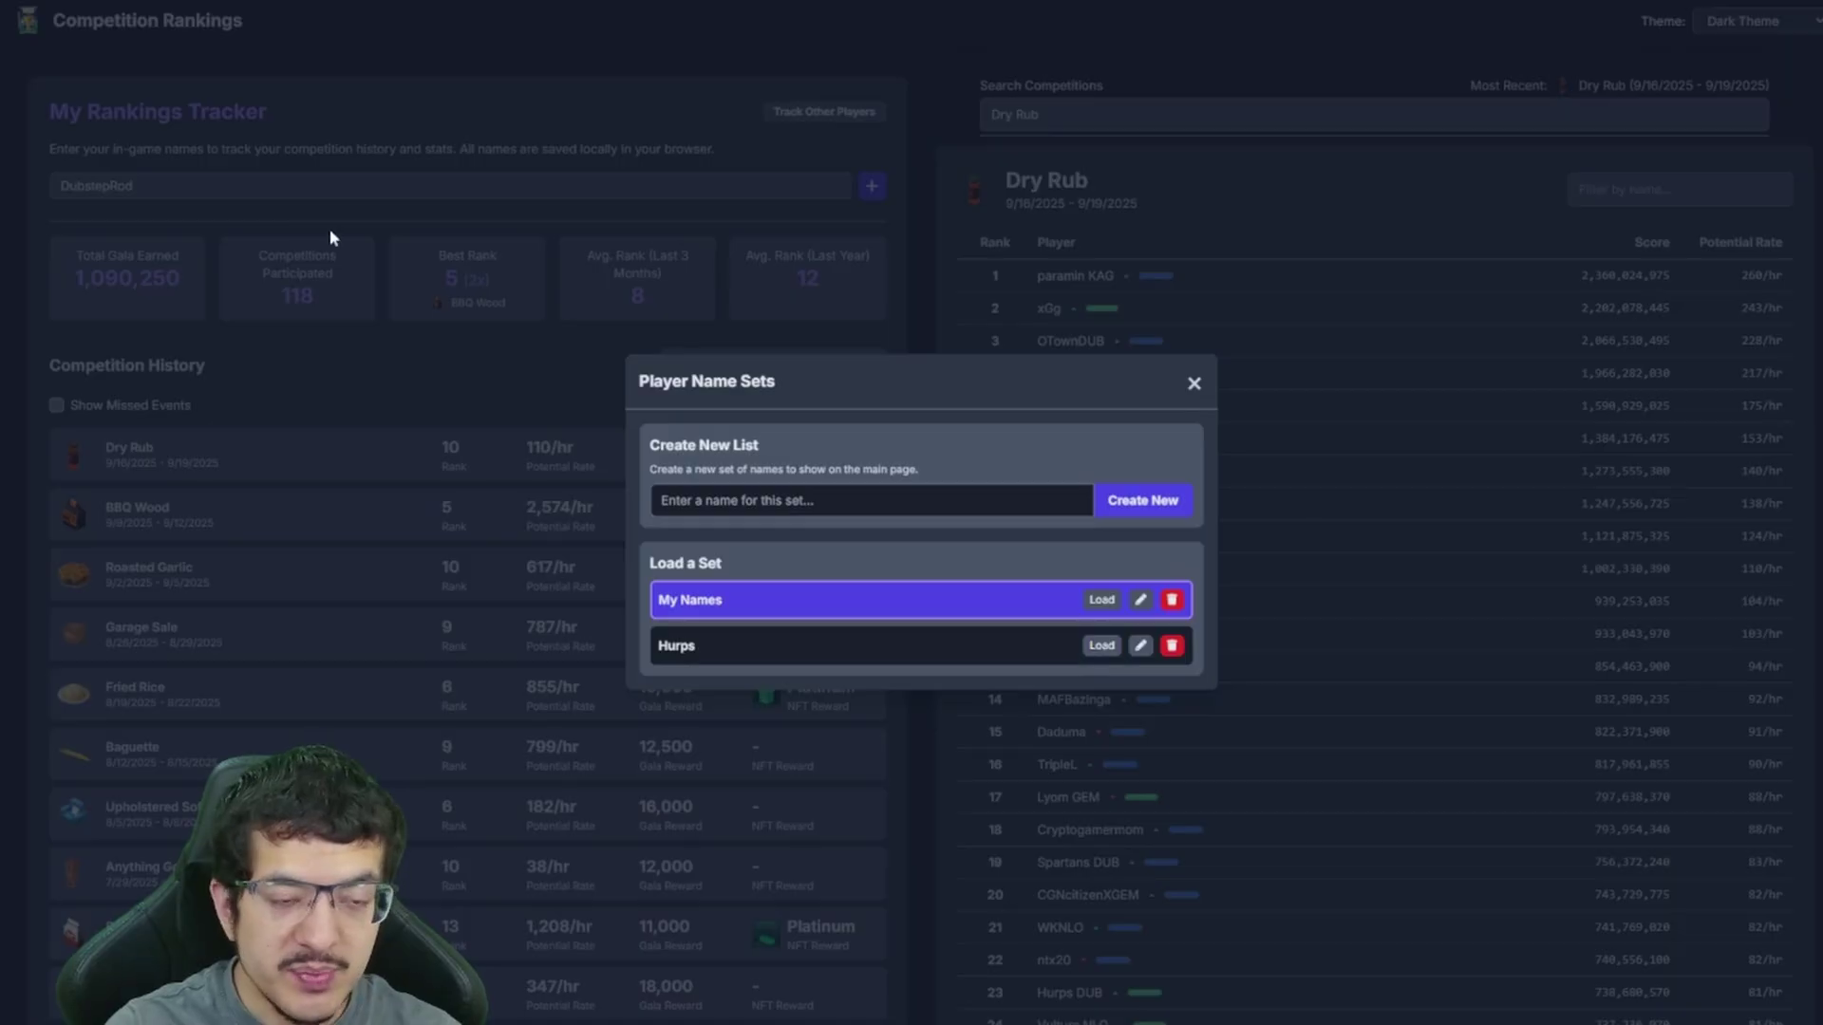
{"action": "left_click", "coordinate": [952, 509]}
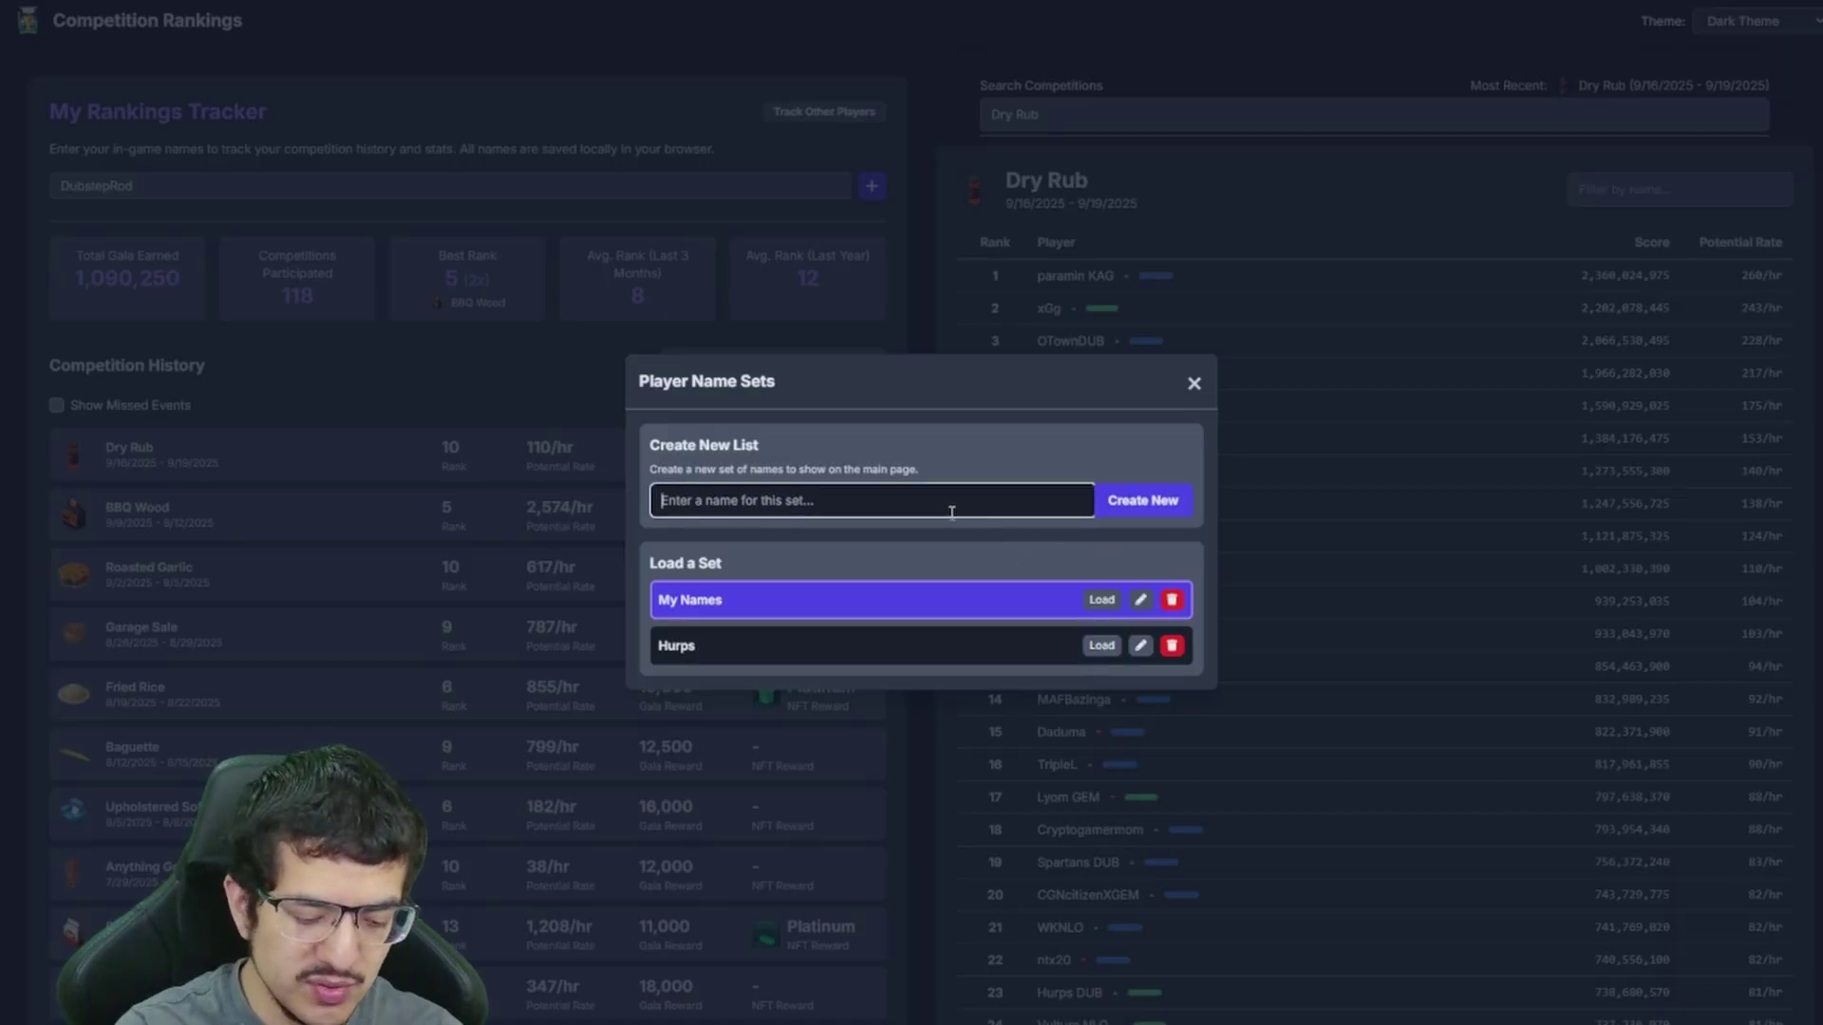
{"action": "type", "text": "hu"}
{"action": "key", "text": "BackSpace"}
{"action": "key", "text": "BackSpace"}
{"action": "type", "text": "Hu"}
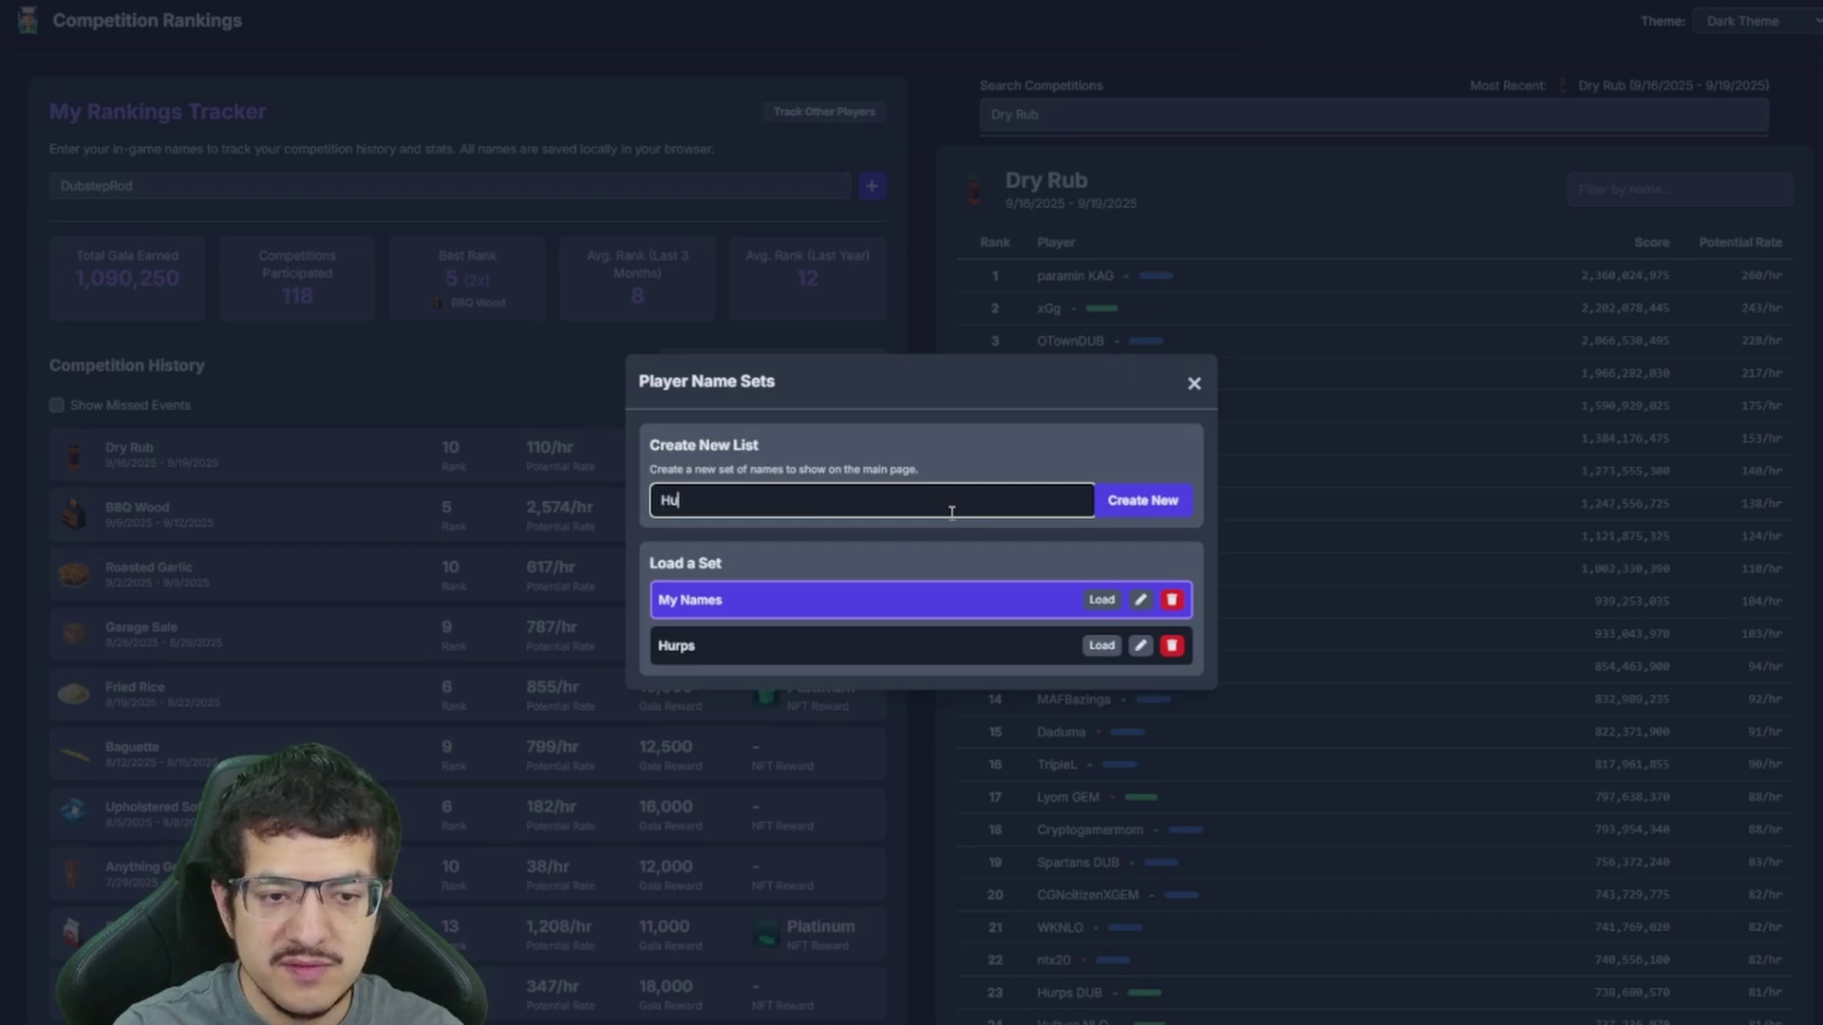
{"action": "type", "text": "rps V2"}
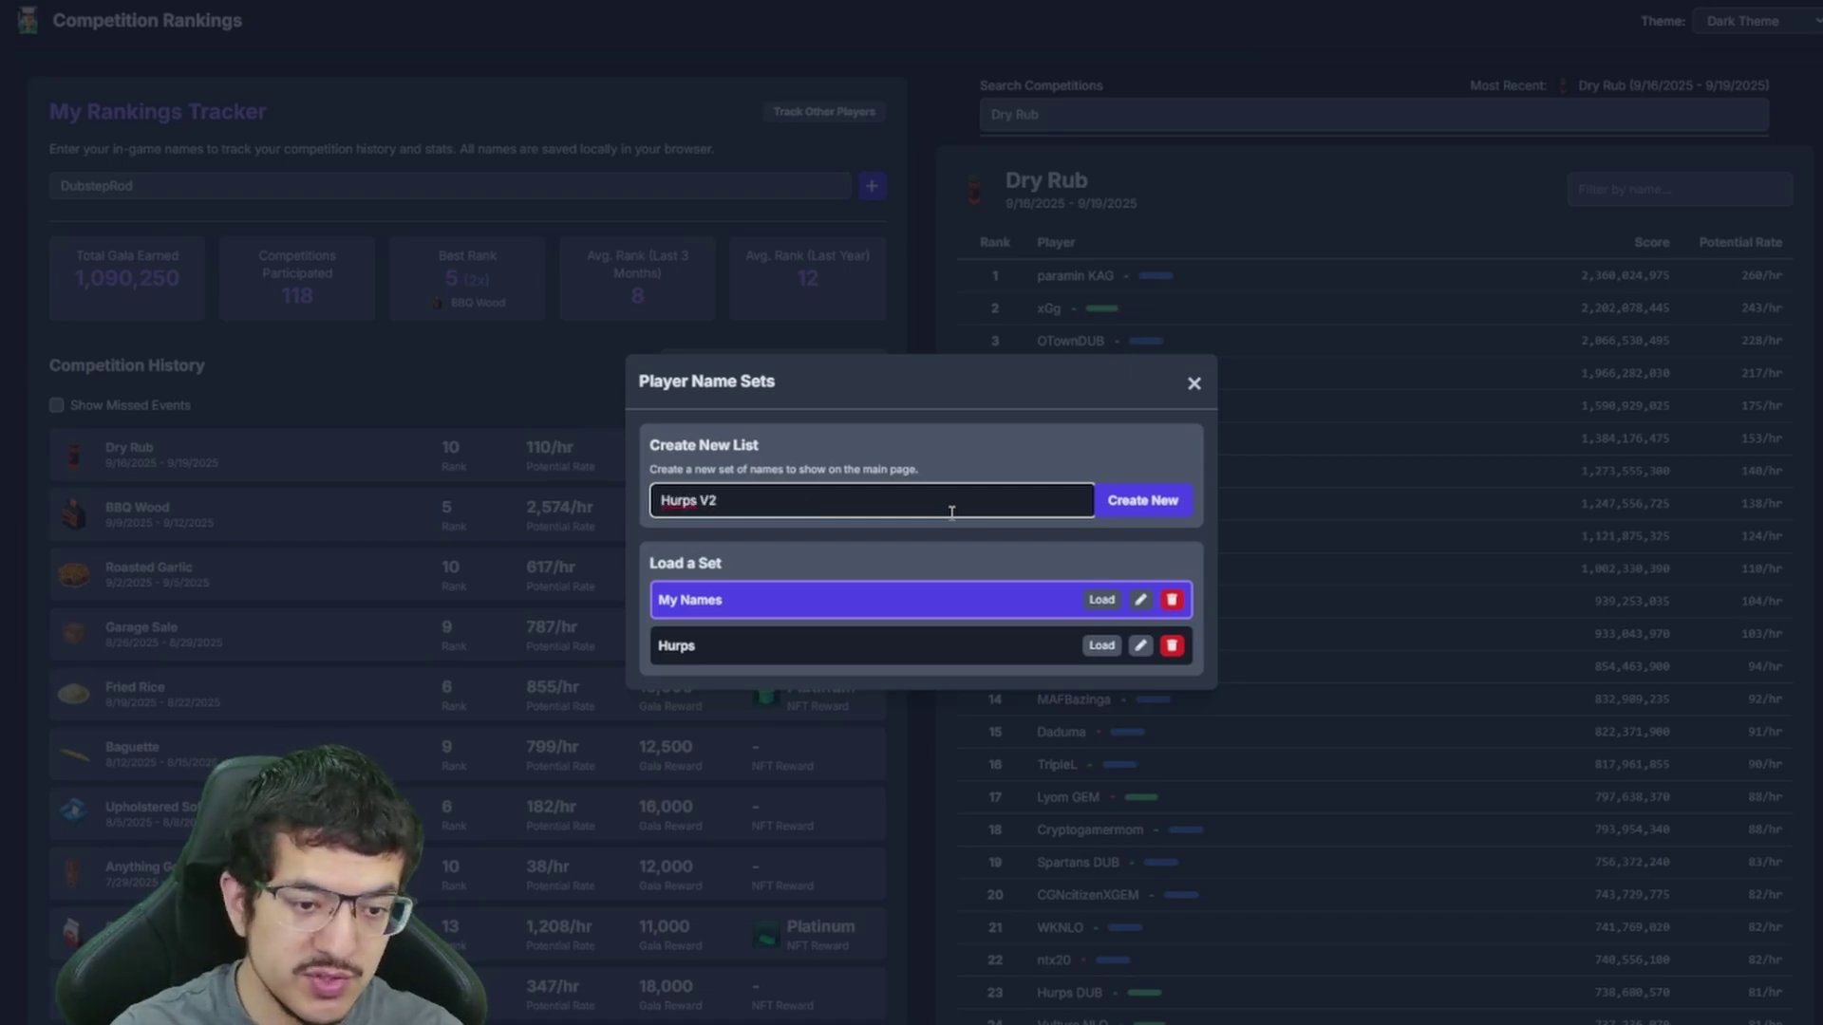
{"action": "left_click", "coordinate": [1138, 517]}
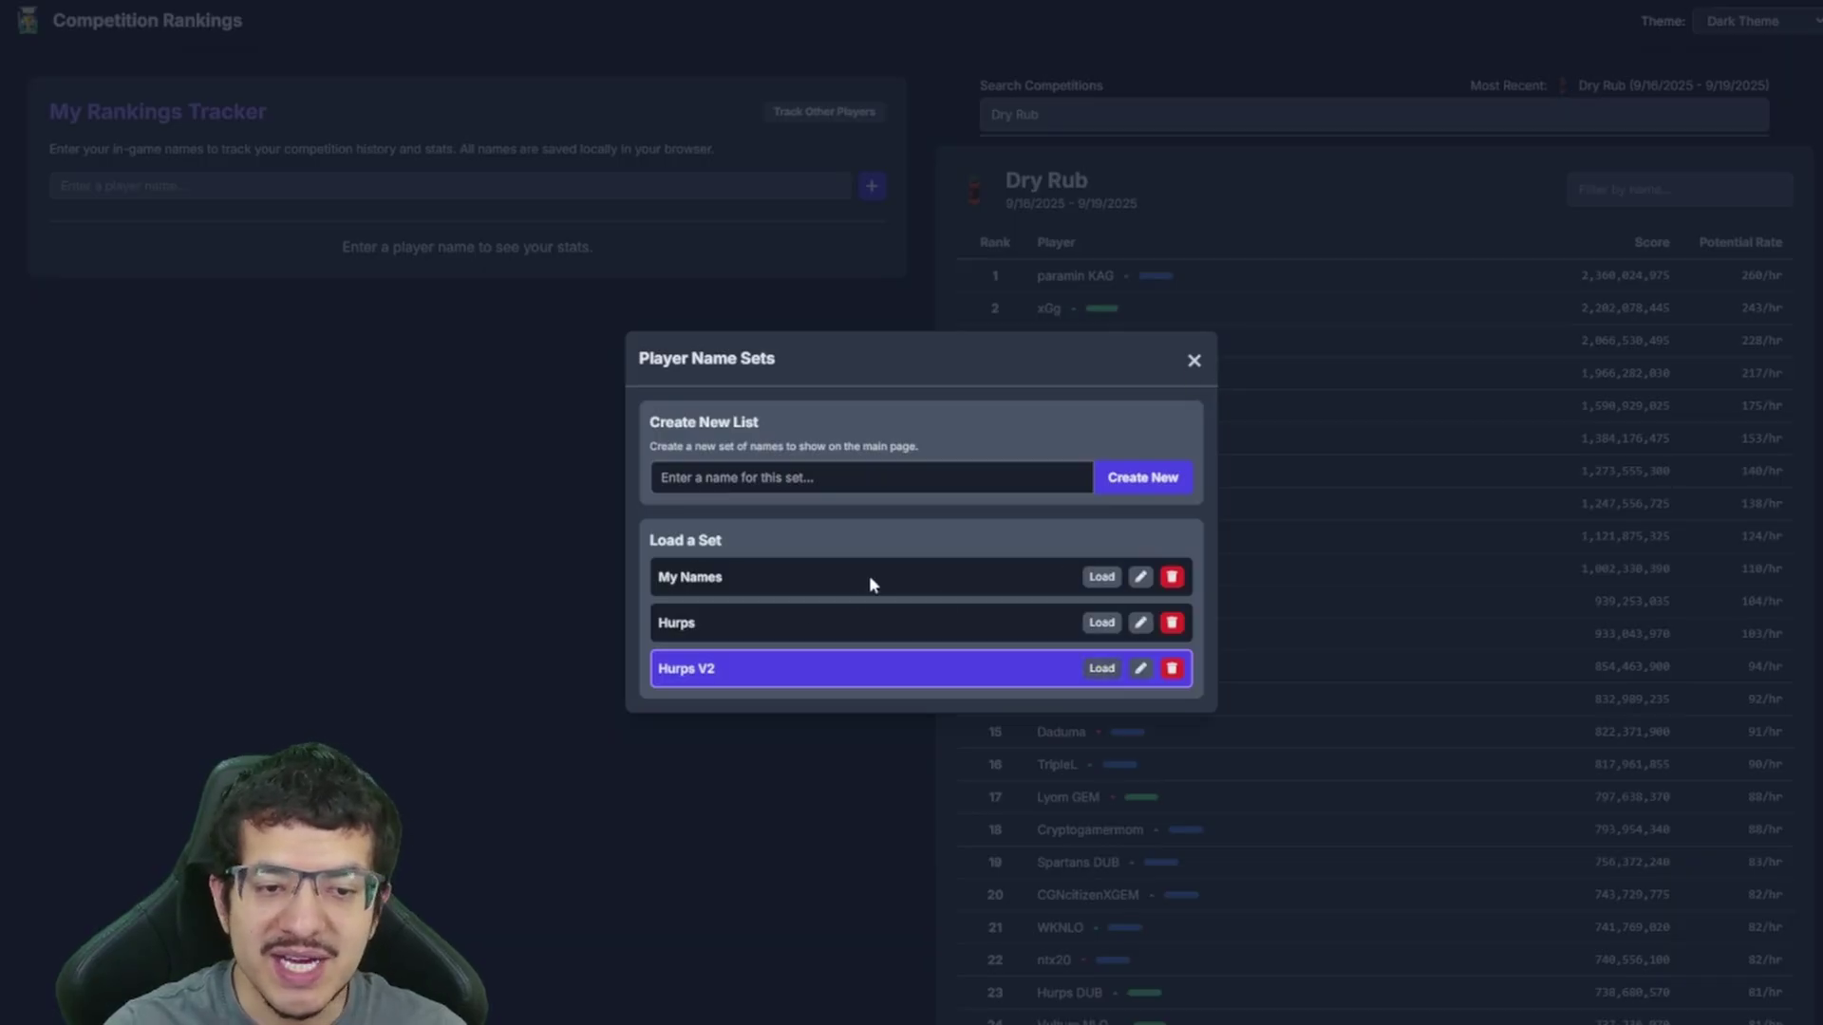
{"action": "left_click", "coordinate": [1193, 366]}
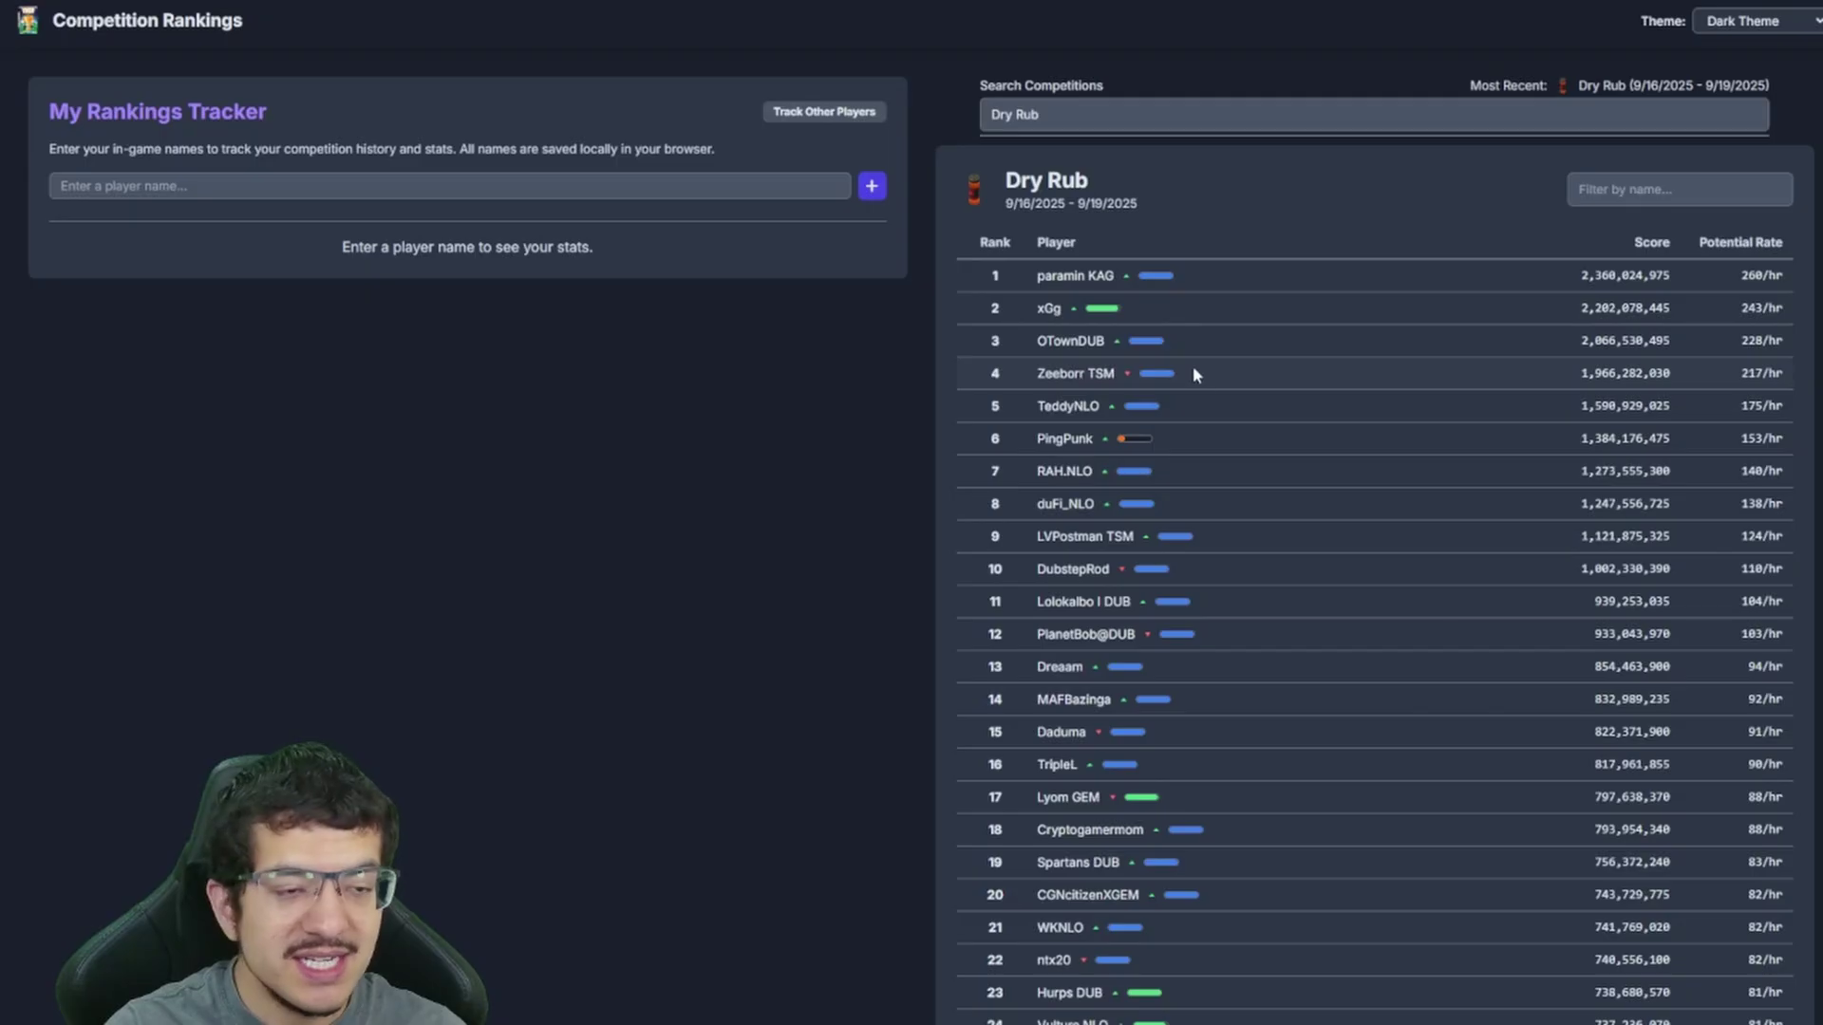
Filter the Dry Rub leaderboard by "Hurps" and enter the matching player's full in-game name in My Rankings Tracker
{"action": "left_click", "coordinate": [424, 195]}
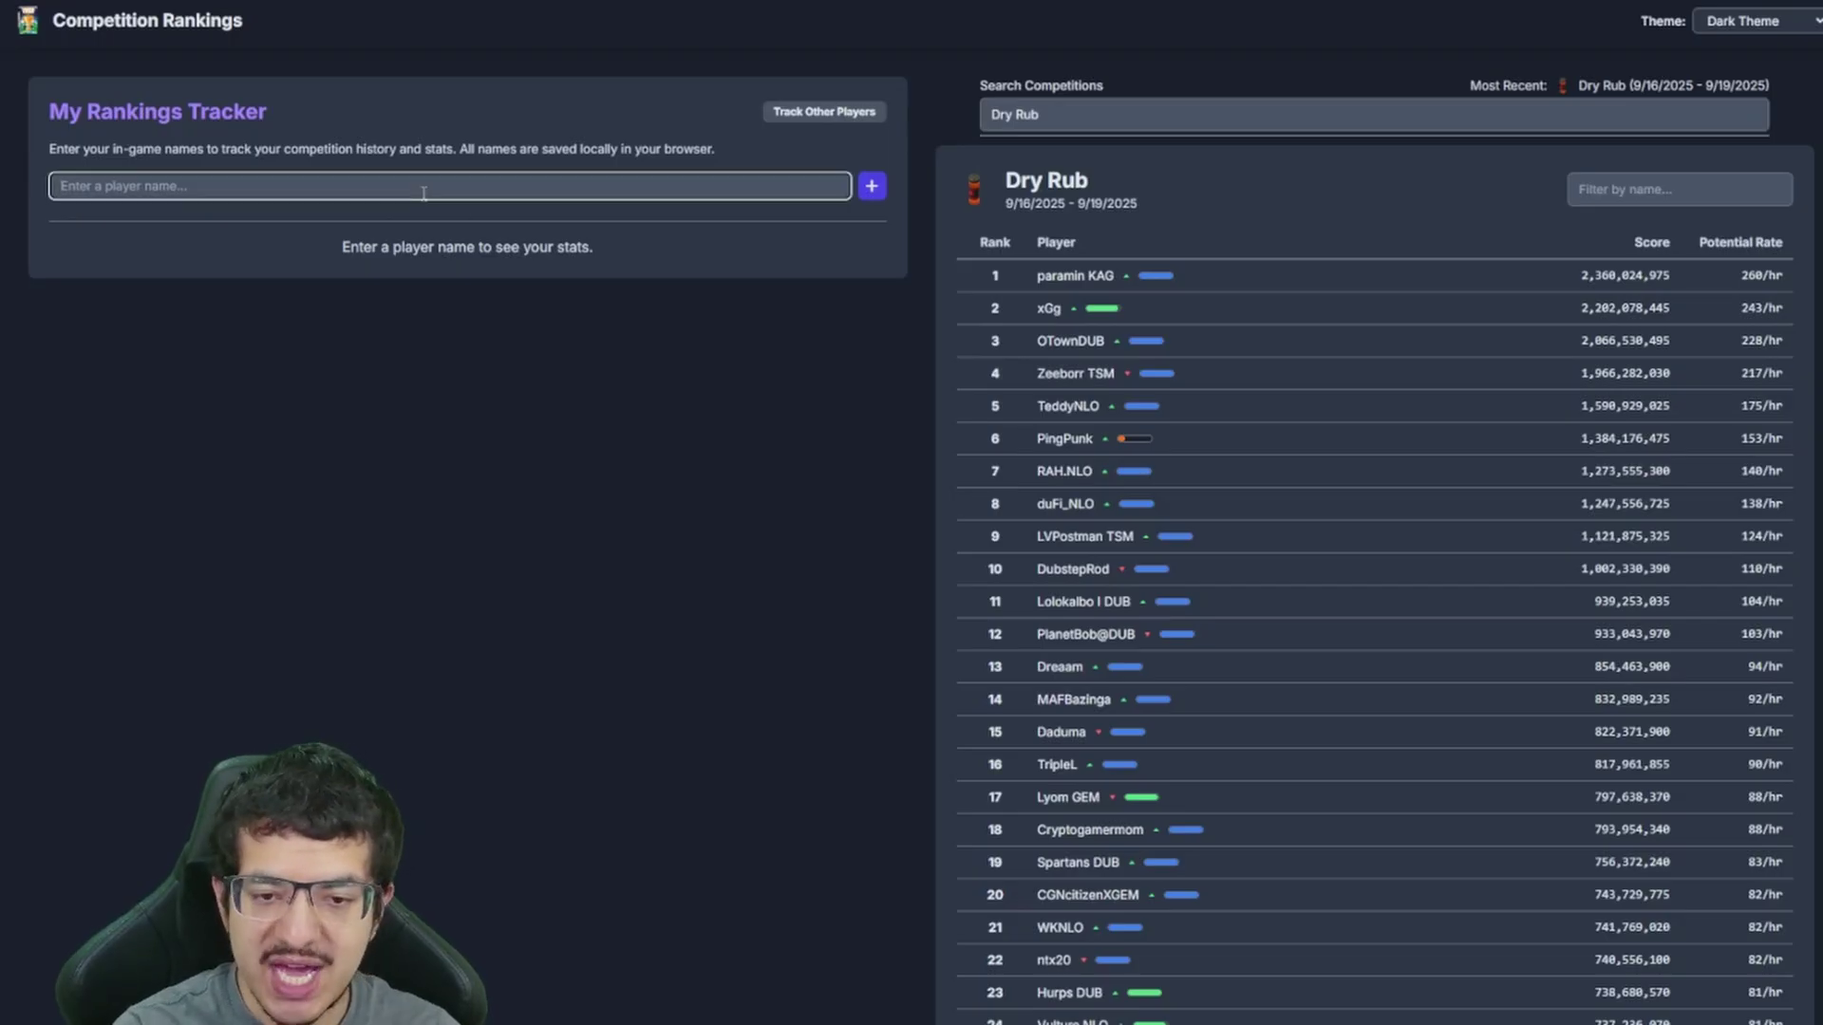
{"action": "left_click", "coordinate": [1629, 190]}
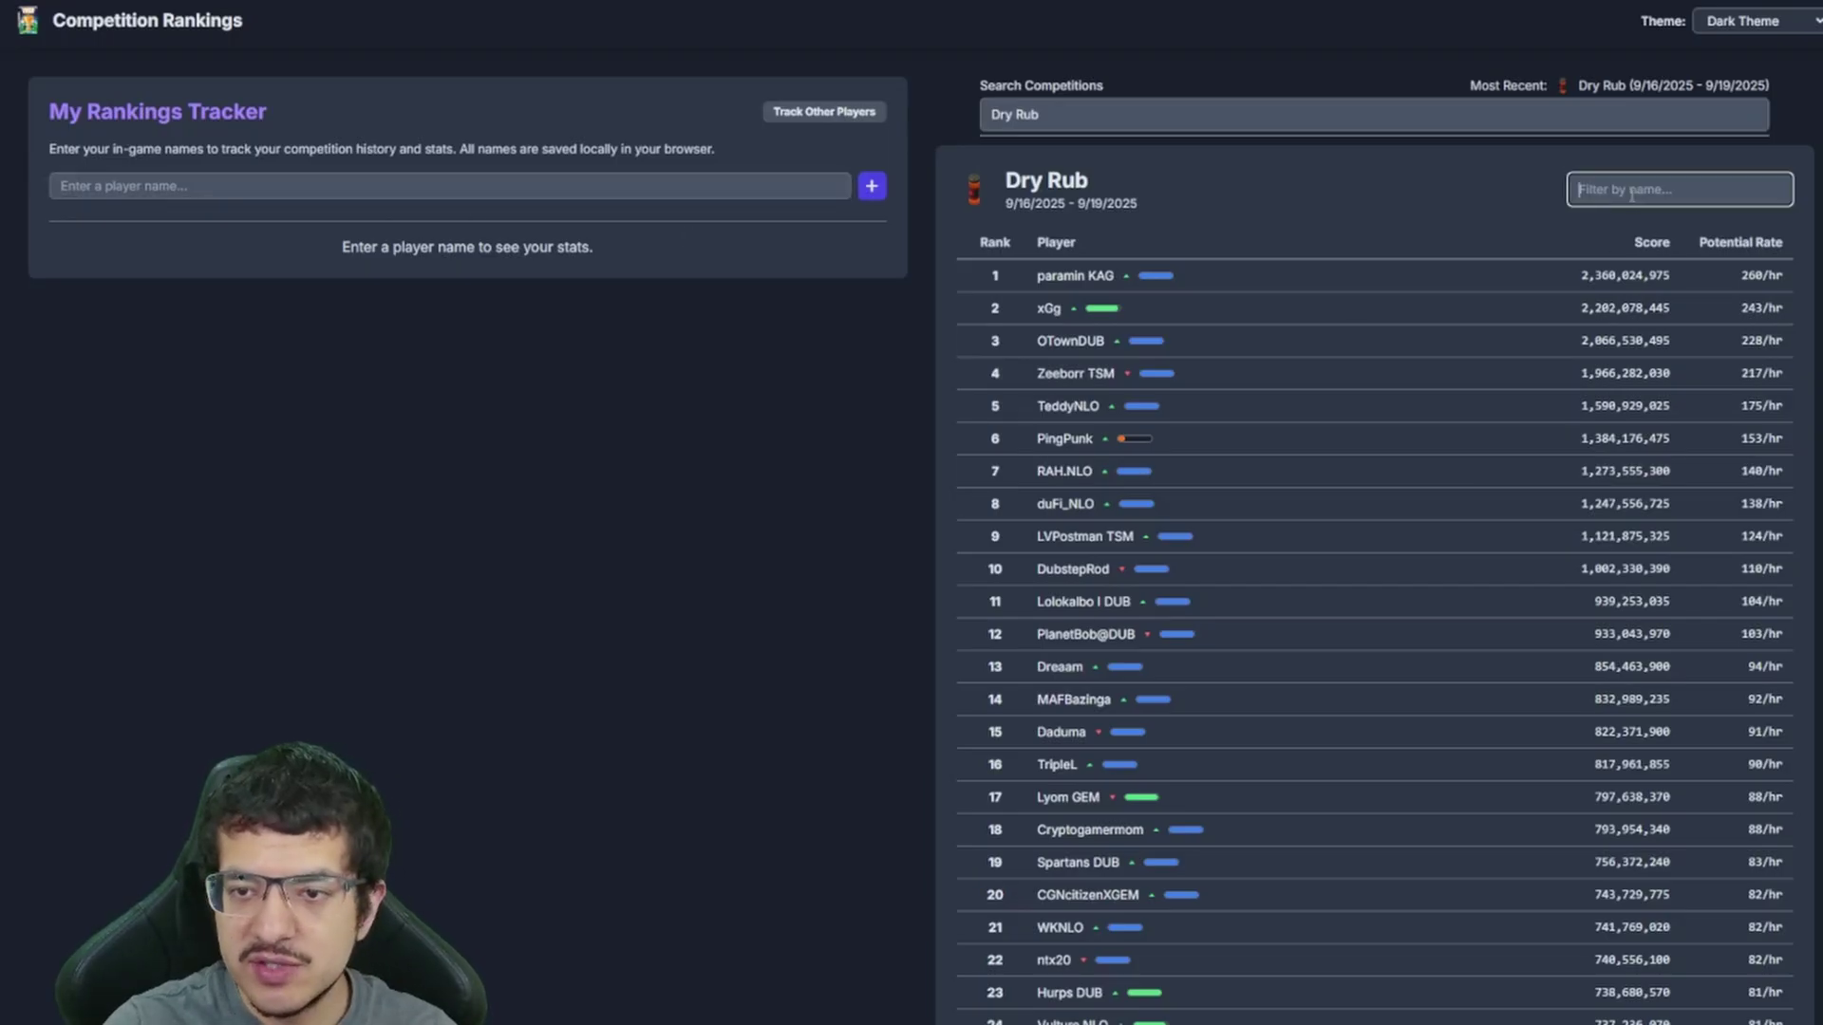
{"action": "type", "text": "Hur"}
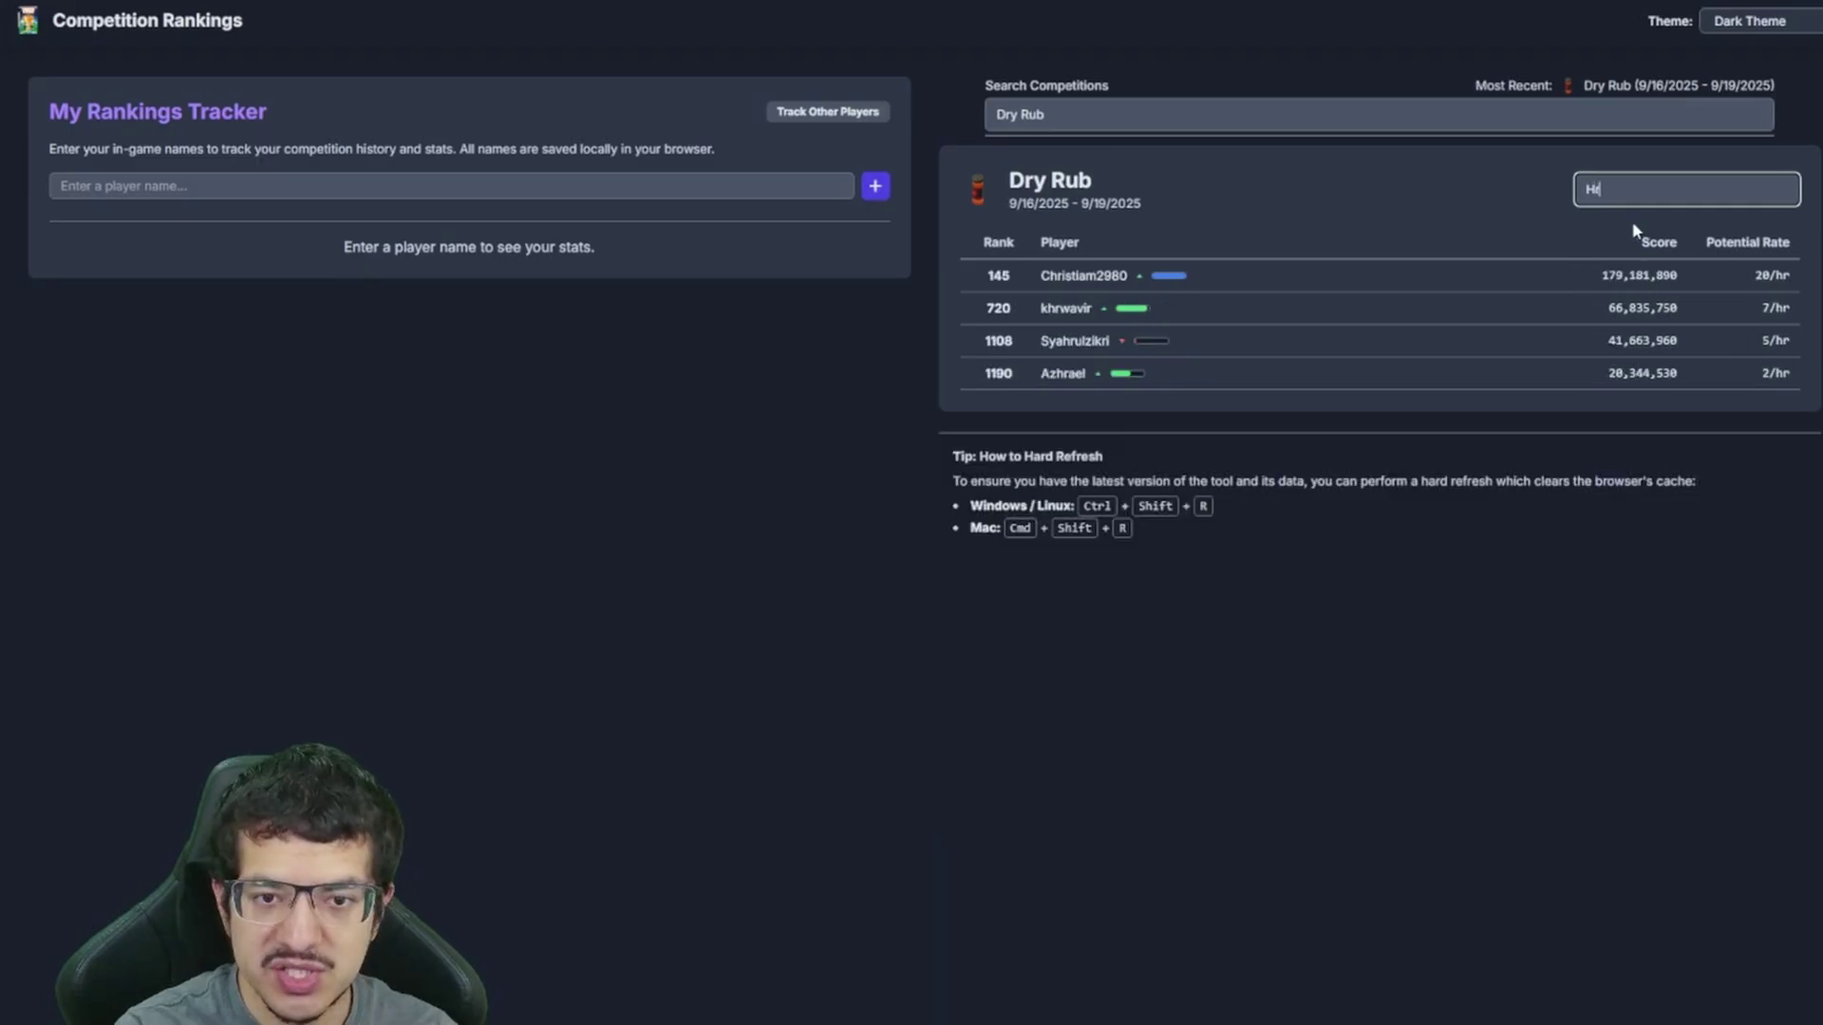
{"action": "type", "text": "ps"}
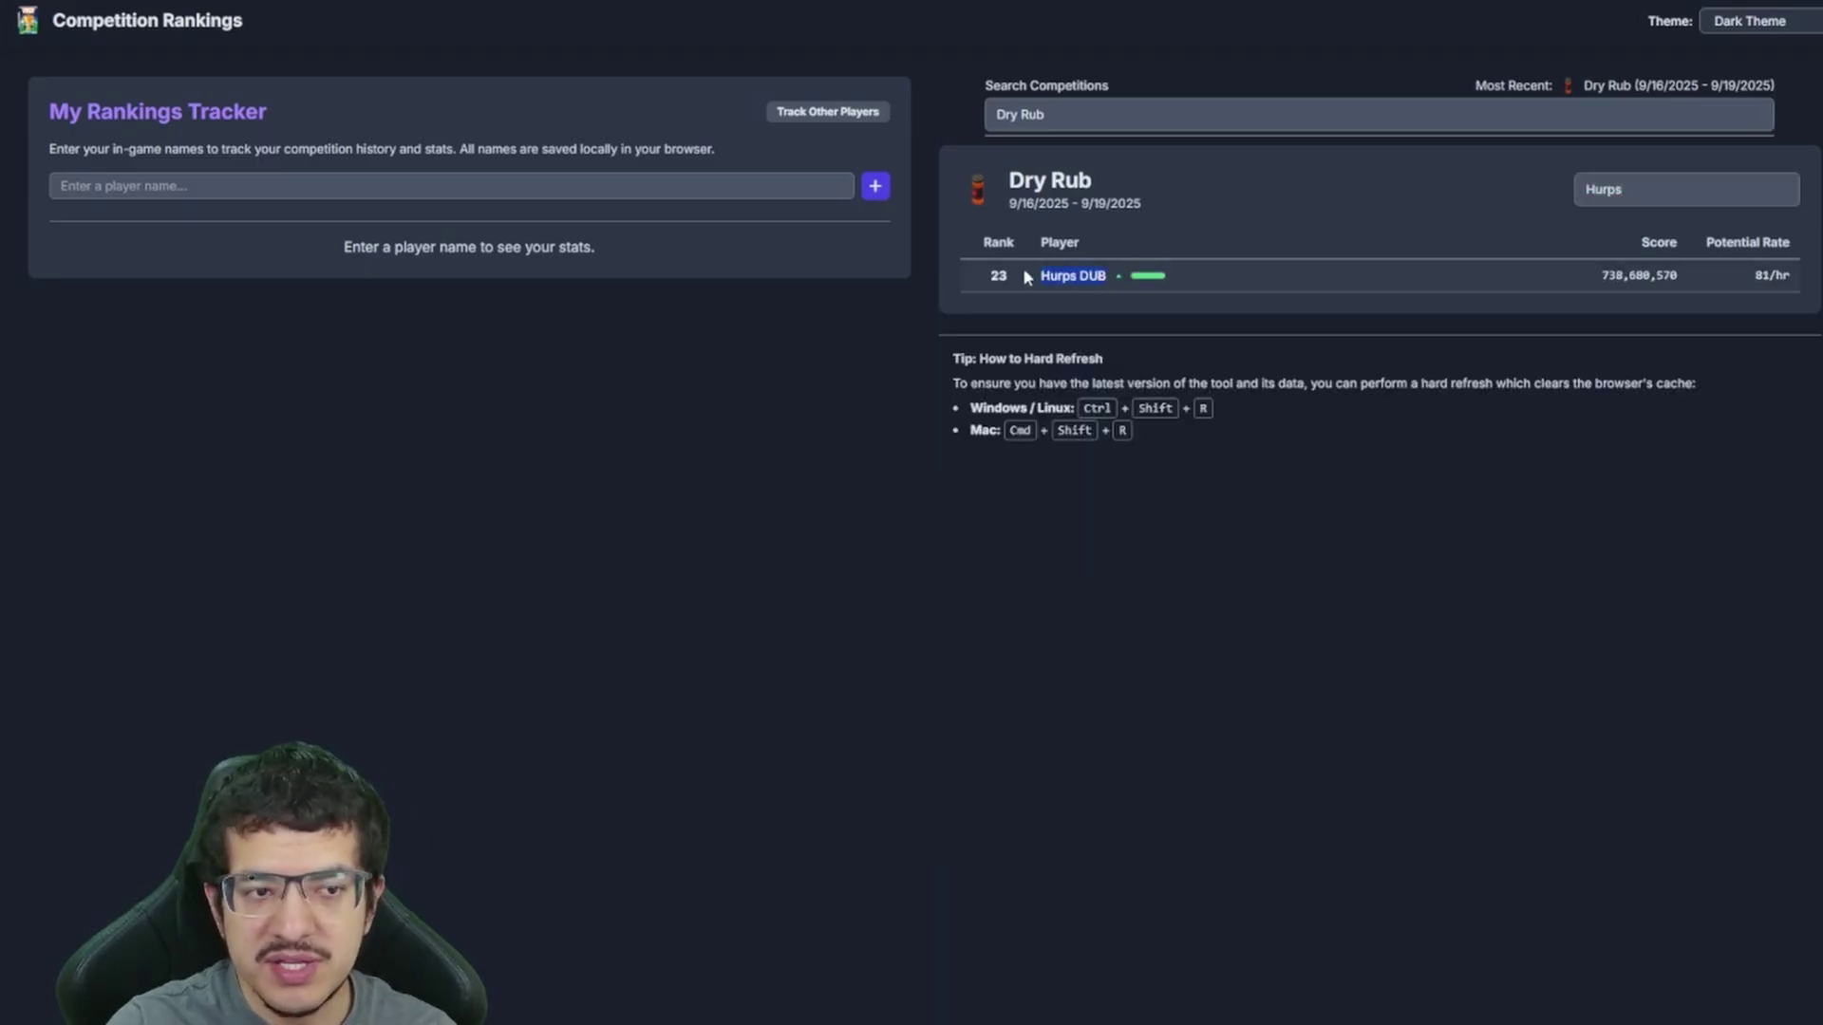
{"action": "left_click", "coordinate": [422, 185]}
{"action": "type", "text": "Hurps DUB"}
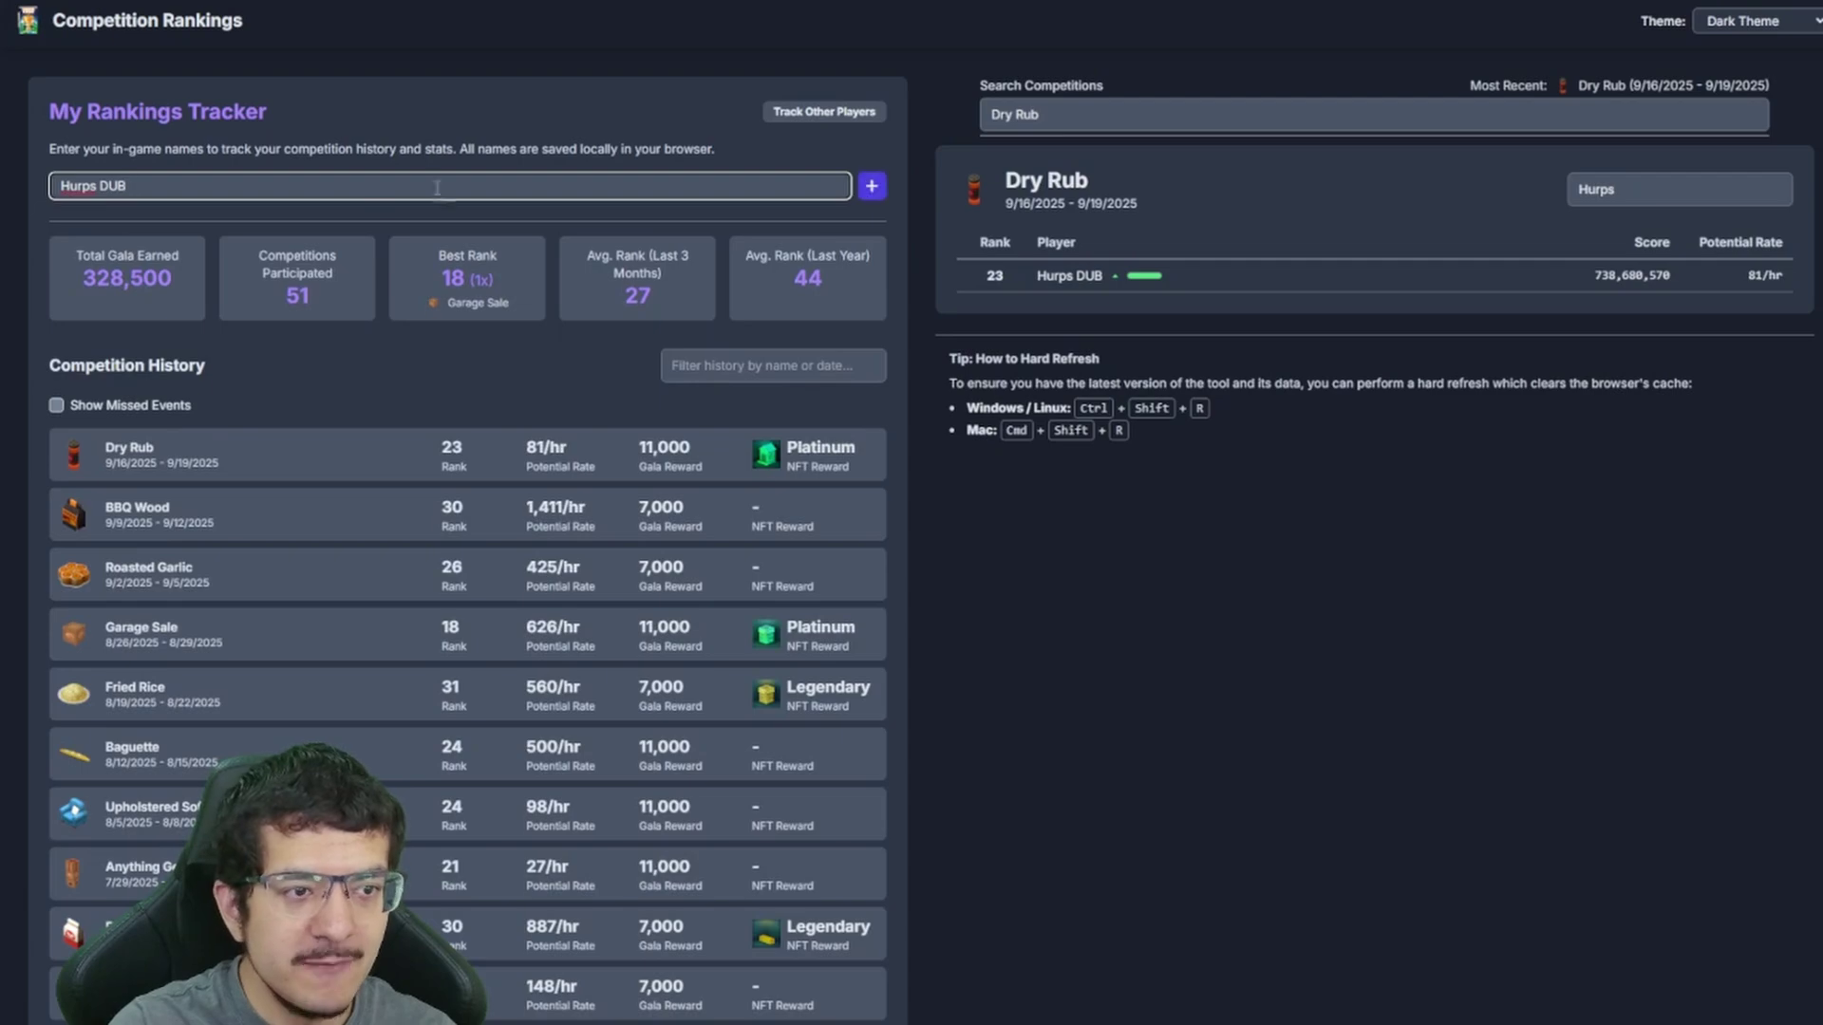
{"action": "left_click", "coordinate": [446, 366]}
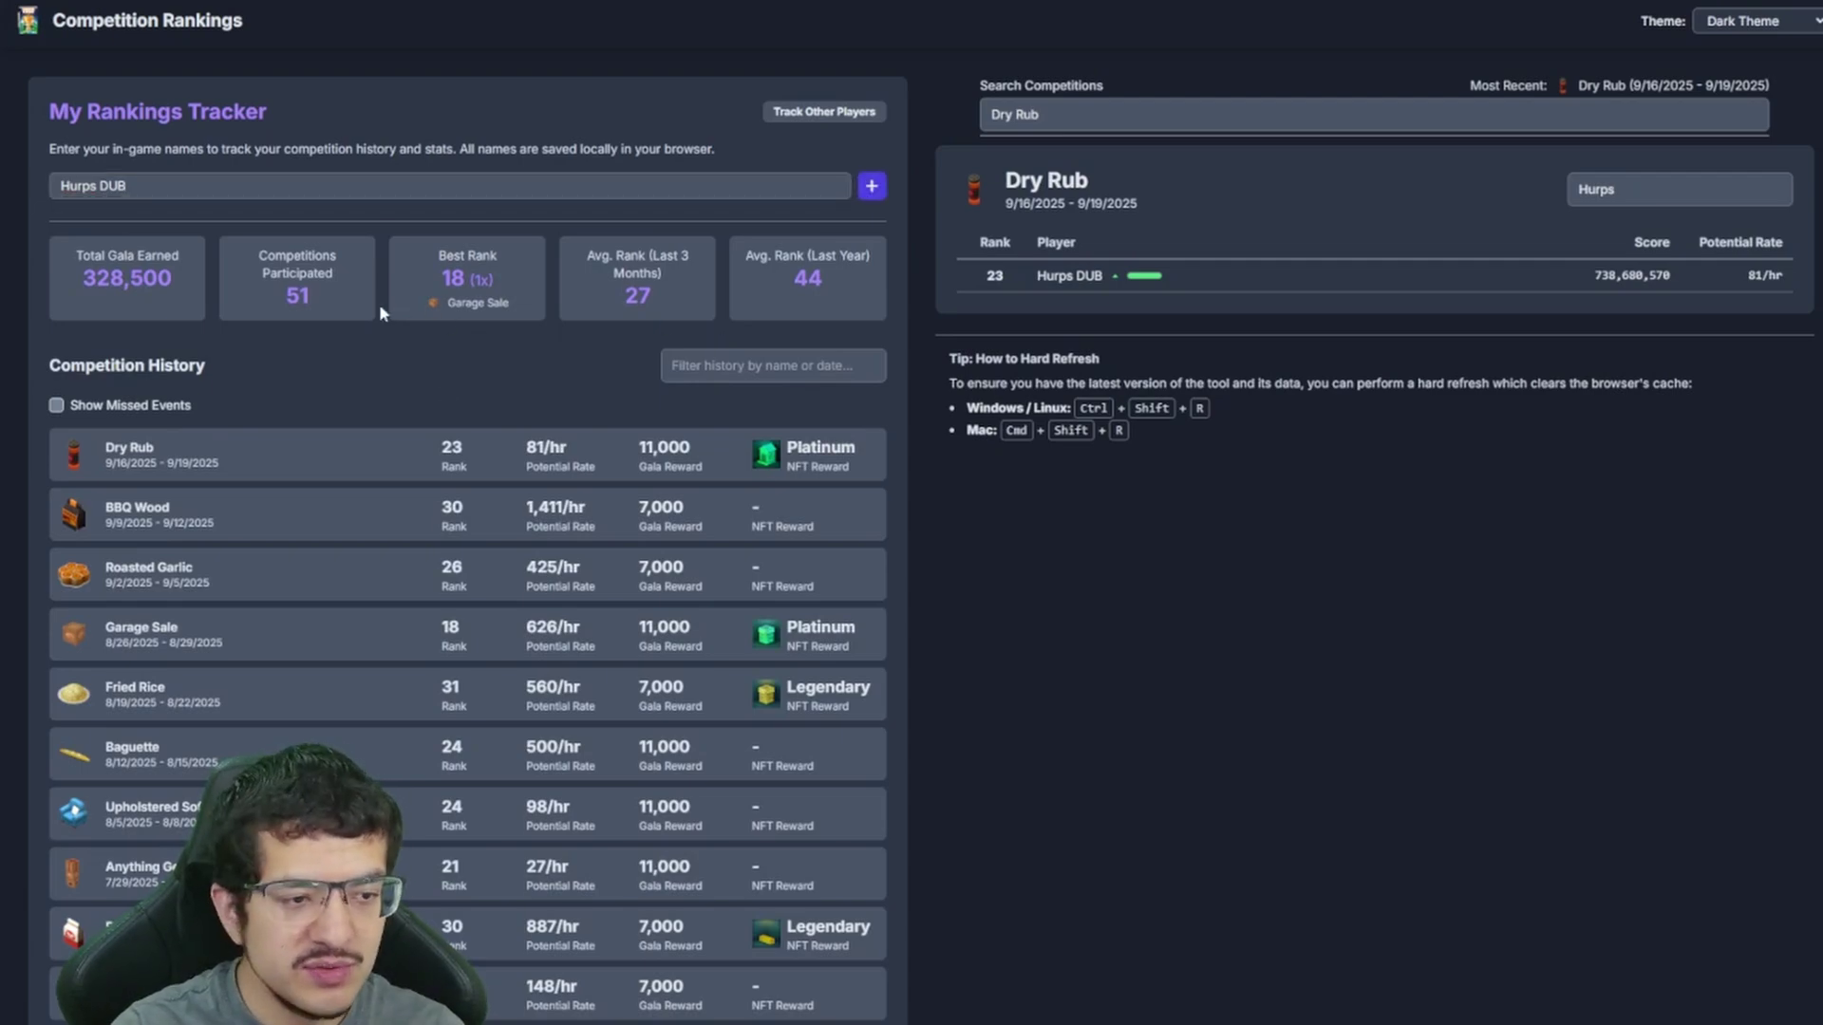
Include missed events in the competition history and look for the dimmed Risotto entry from October 2024
{"action": "left_click", "coordinate": [56, 406]}
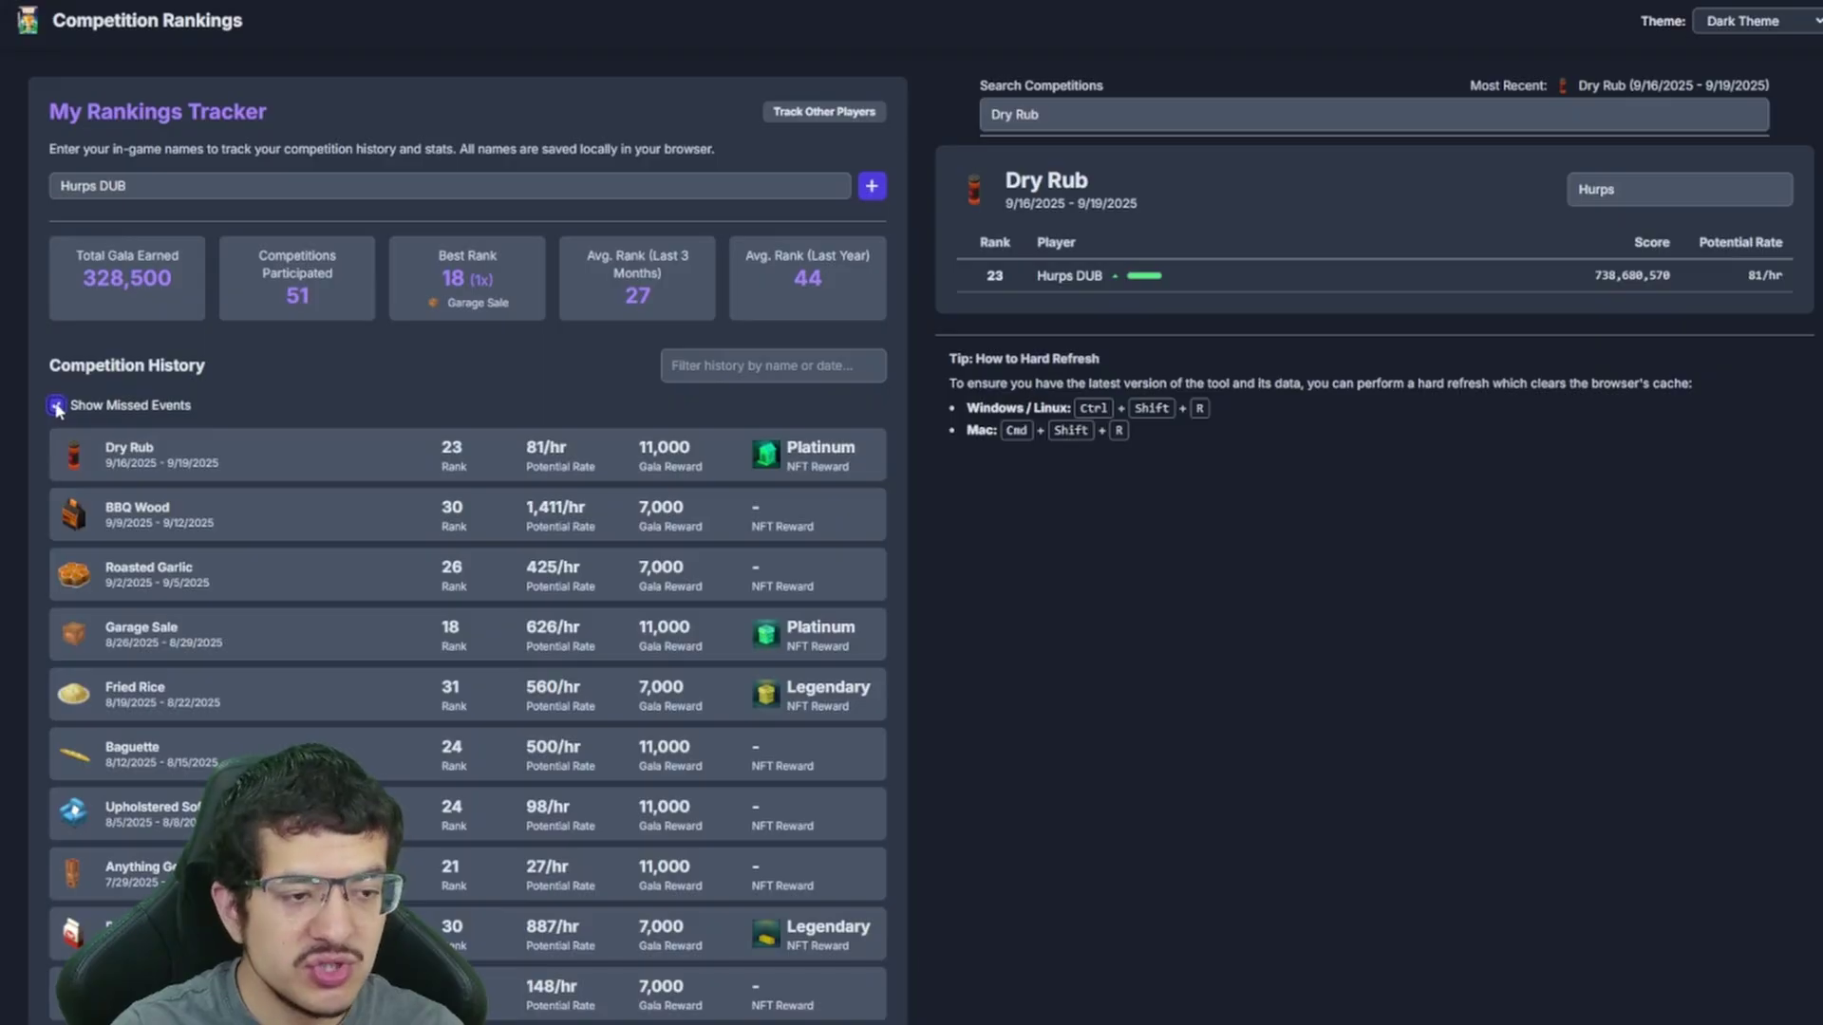
{"action": "scroll", "coordinate": [571, 530], "scroll_direction": "down", "scroll_amount": 15}
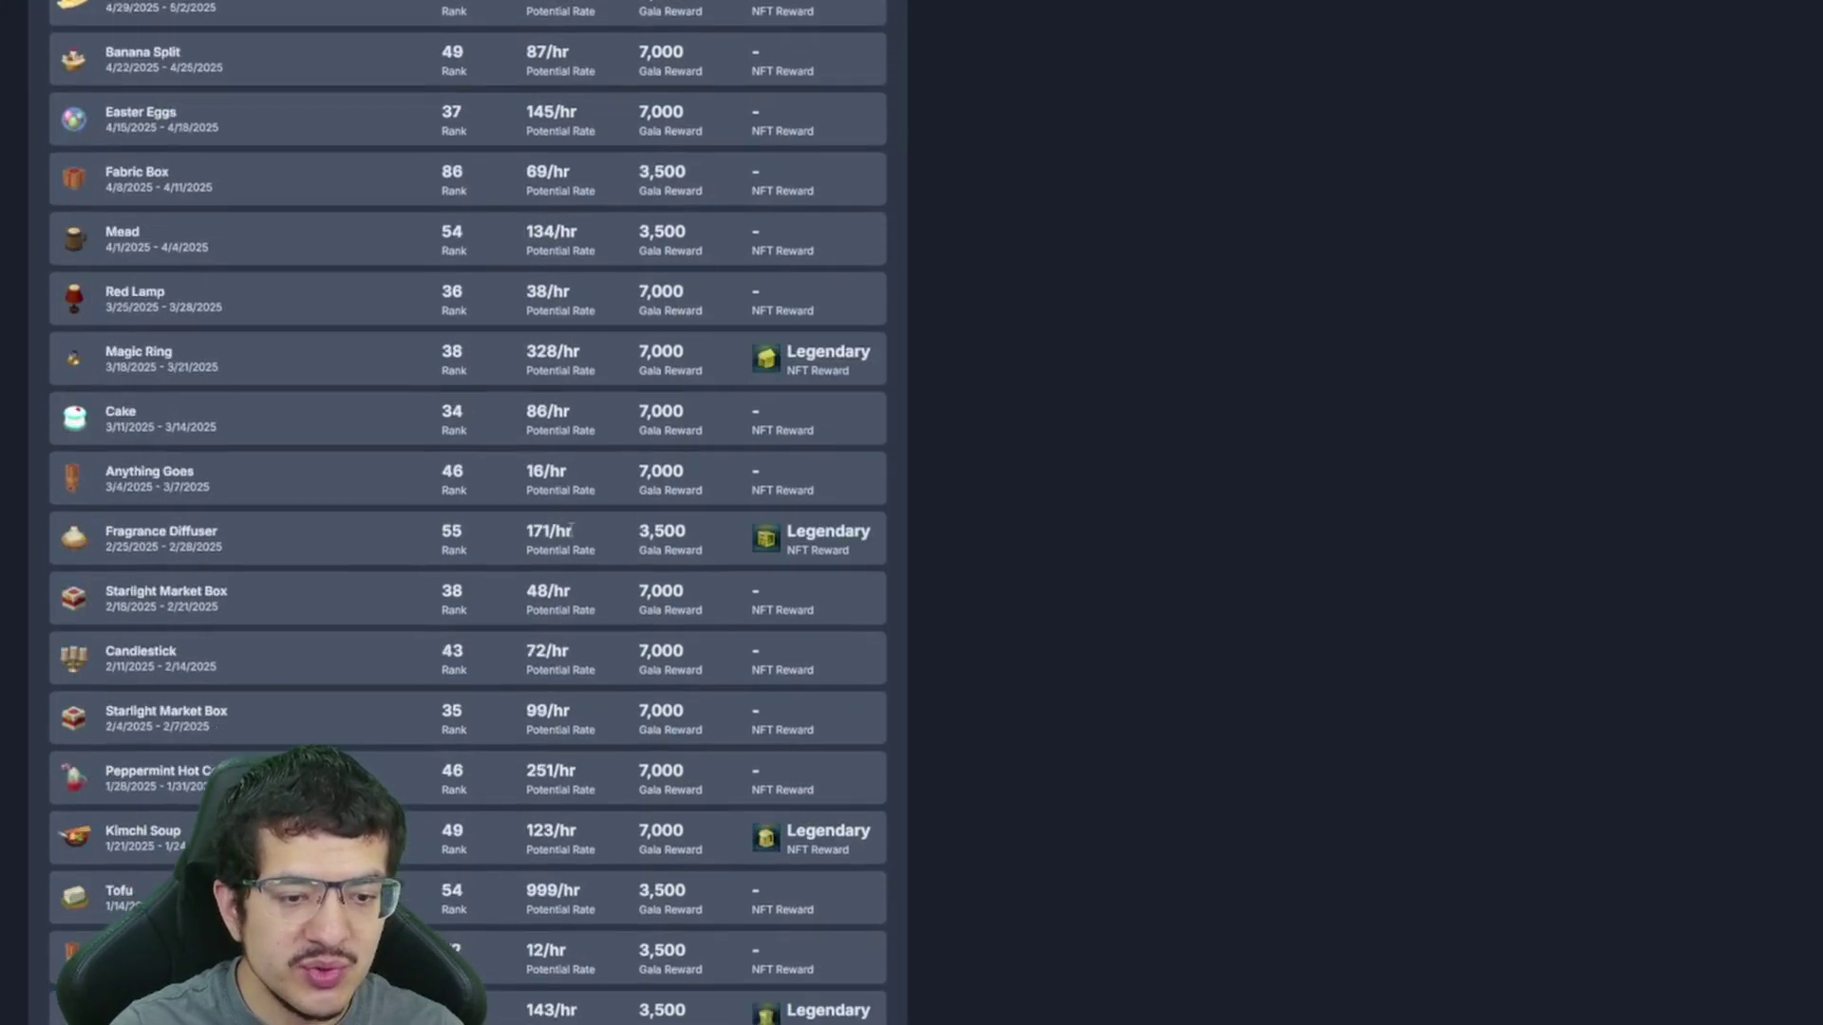
{"action": "scroll", "coordinate": [572, 529], "scroll_direction": "down", "scroll_amount": 10}
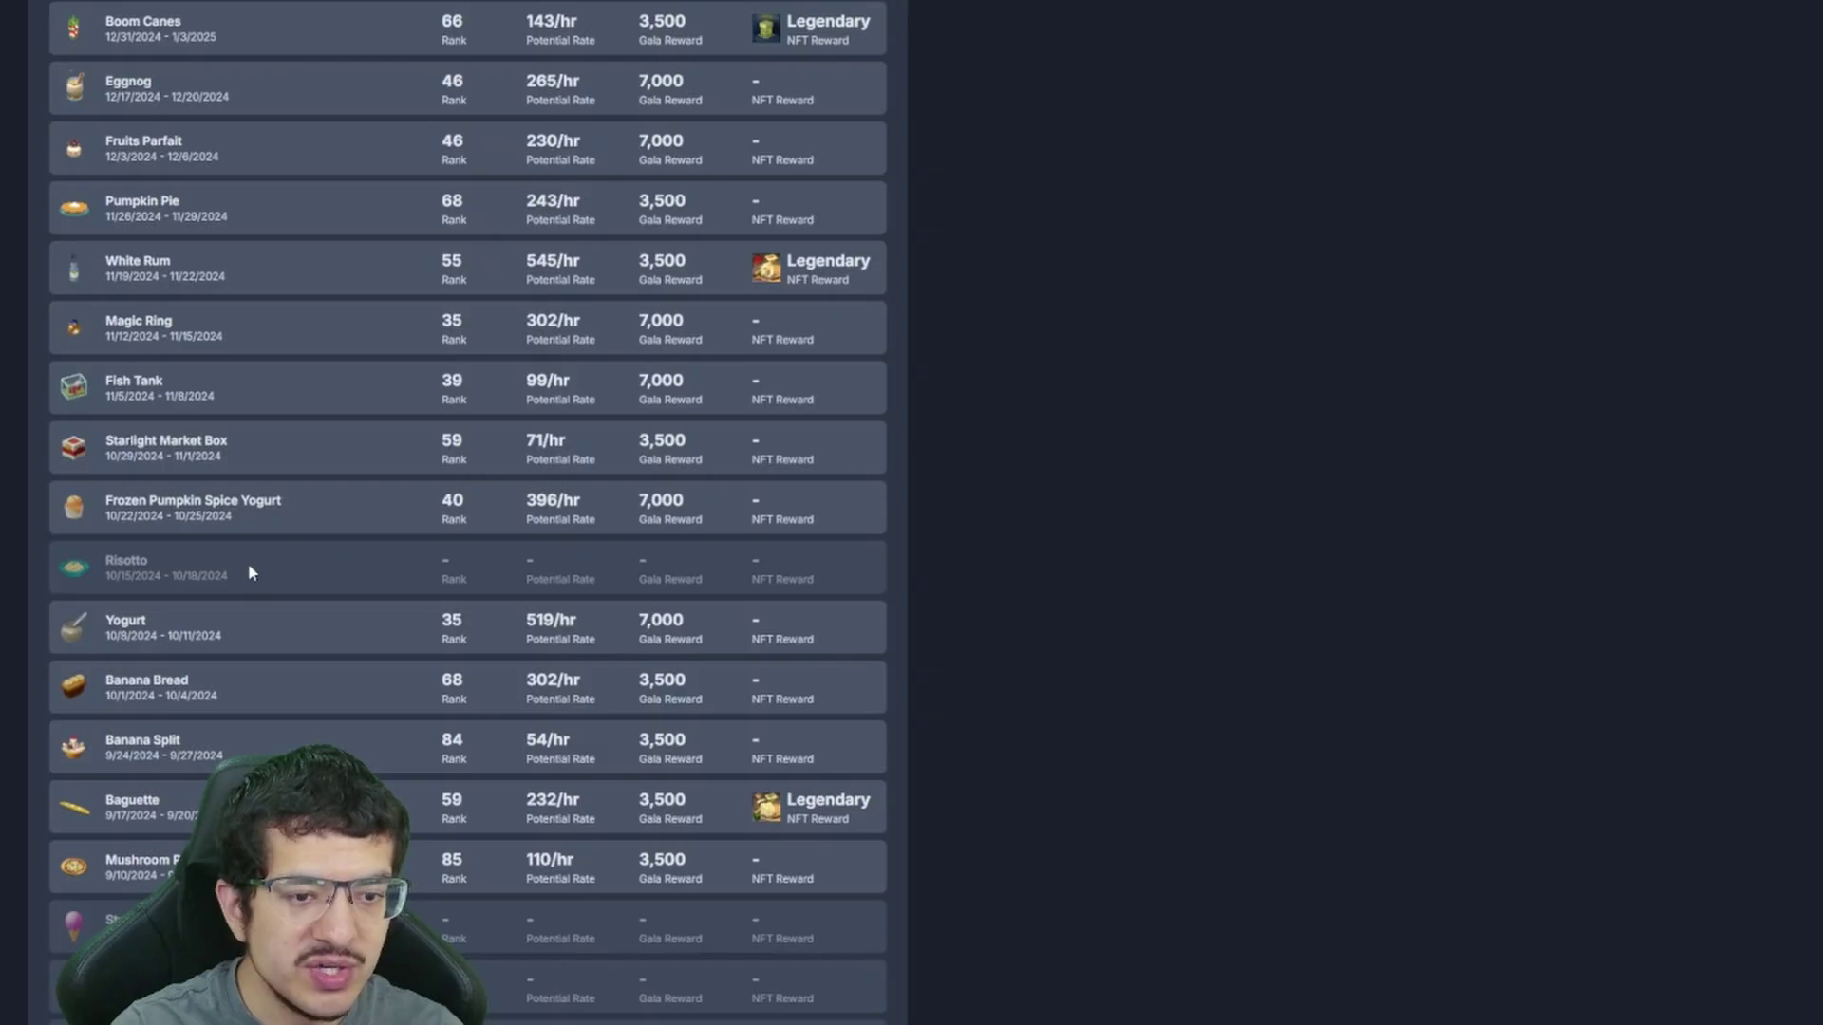
{"action": "scroll", "coordinate": [248, 562], "scroll_direction": "down", "scroll_amount": 4}
{"action": "scroll", "coordinate": [384, 423], "scroll_direction": "up", "scroll_amount": 3}
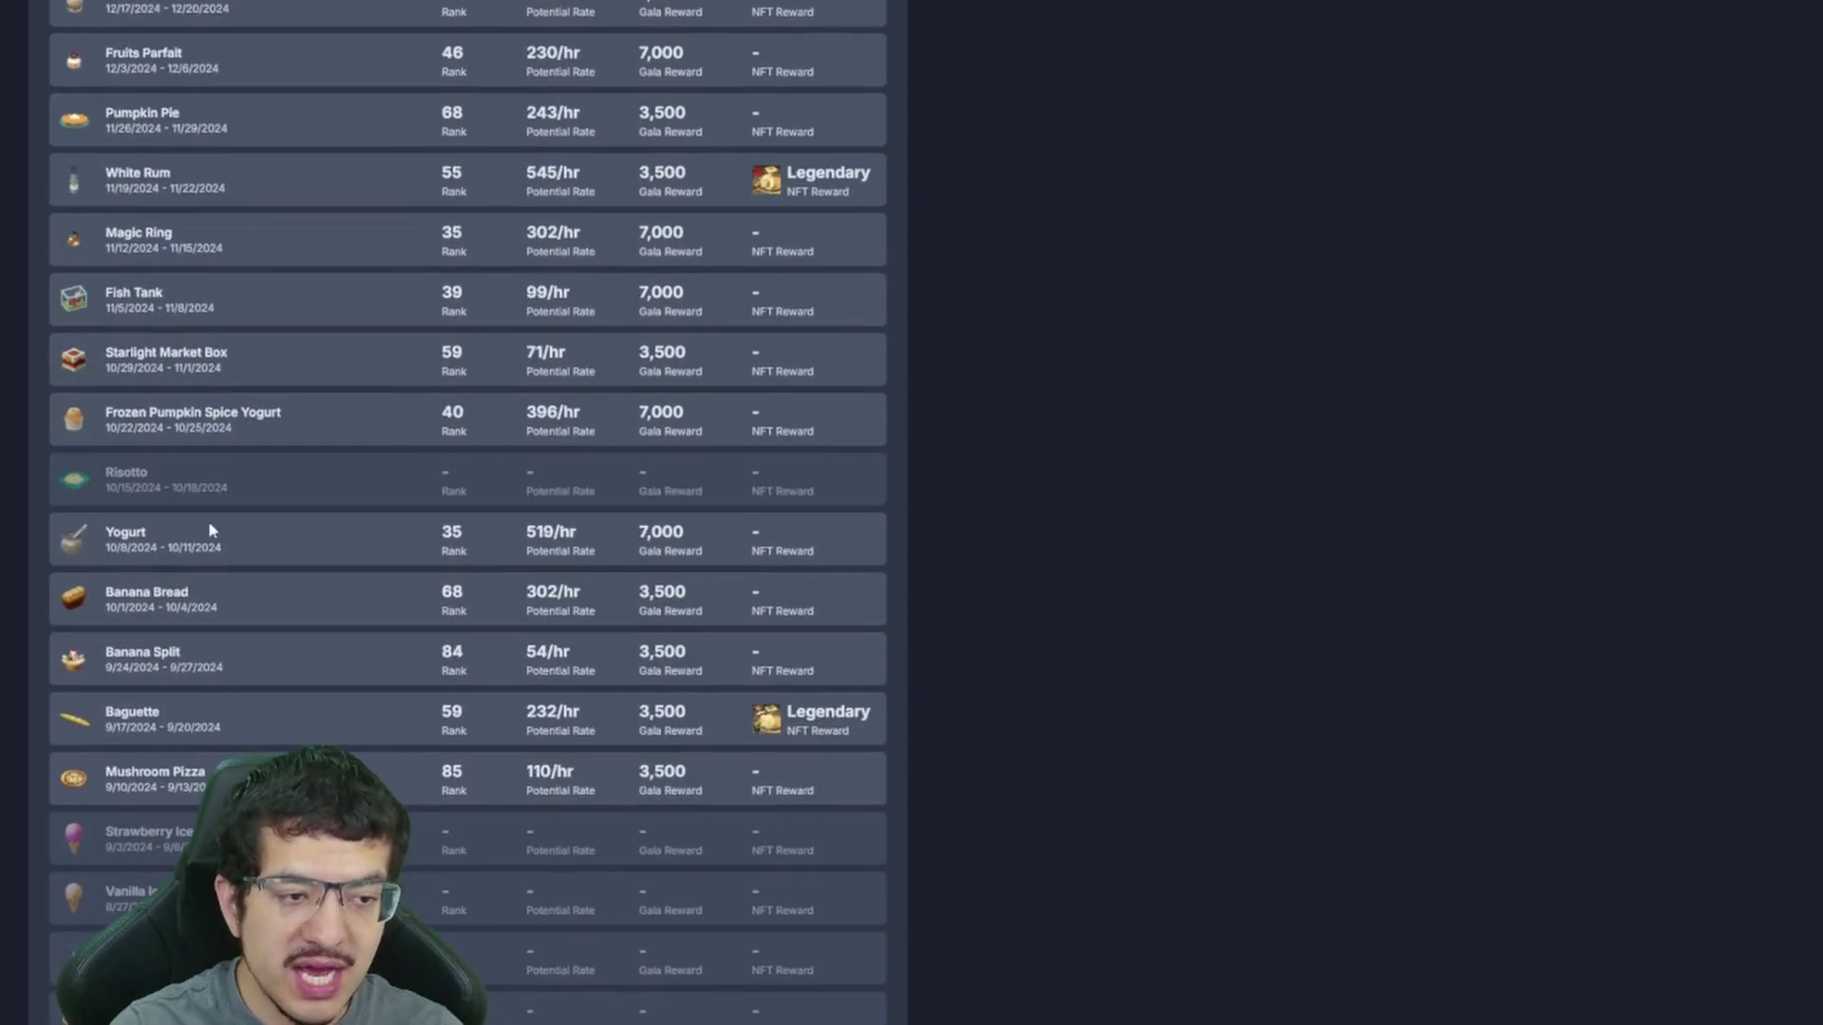
{"action": "left_click_drag", "start_coordinate": [103, 472], "coordinate": [160, 475]}
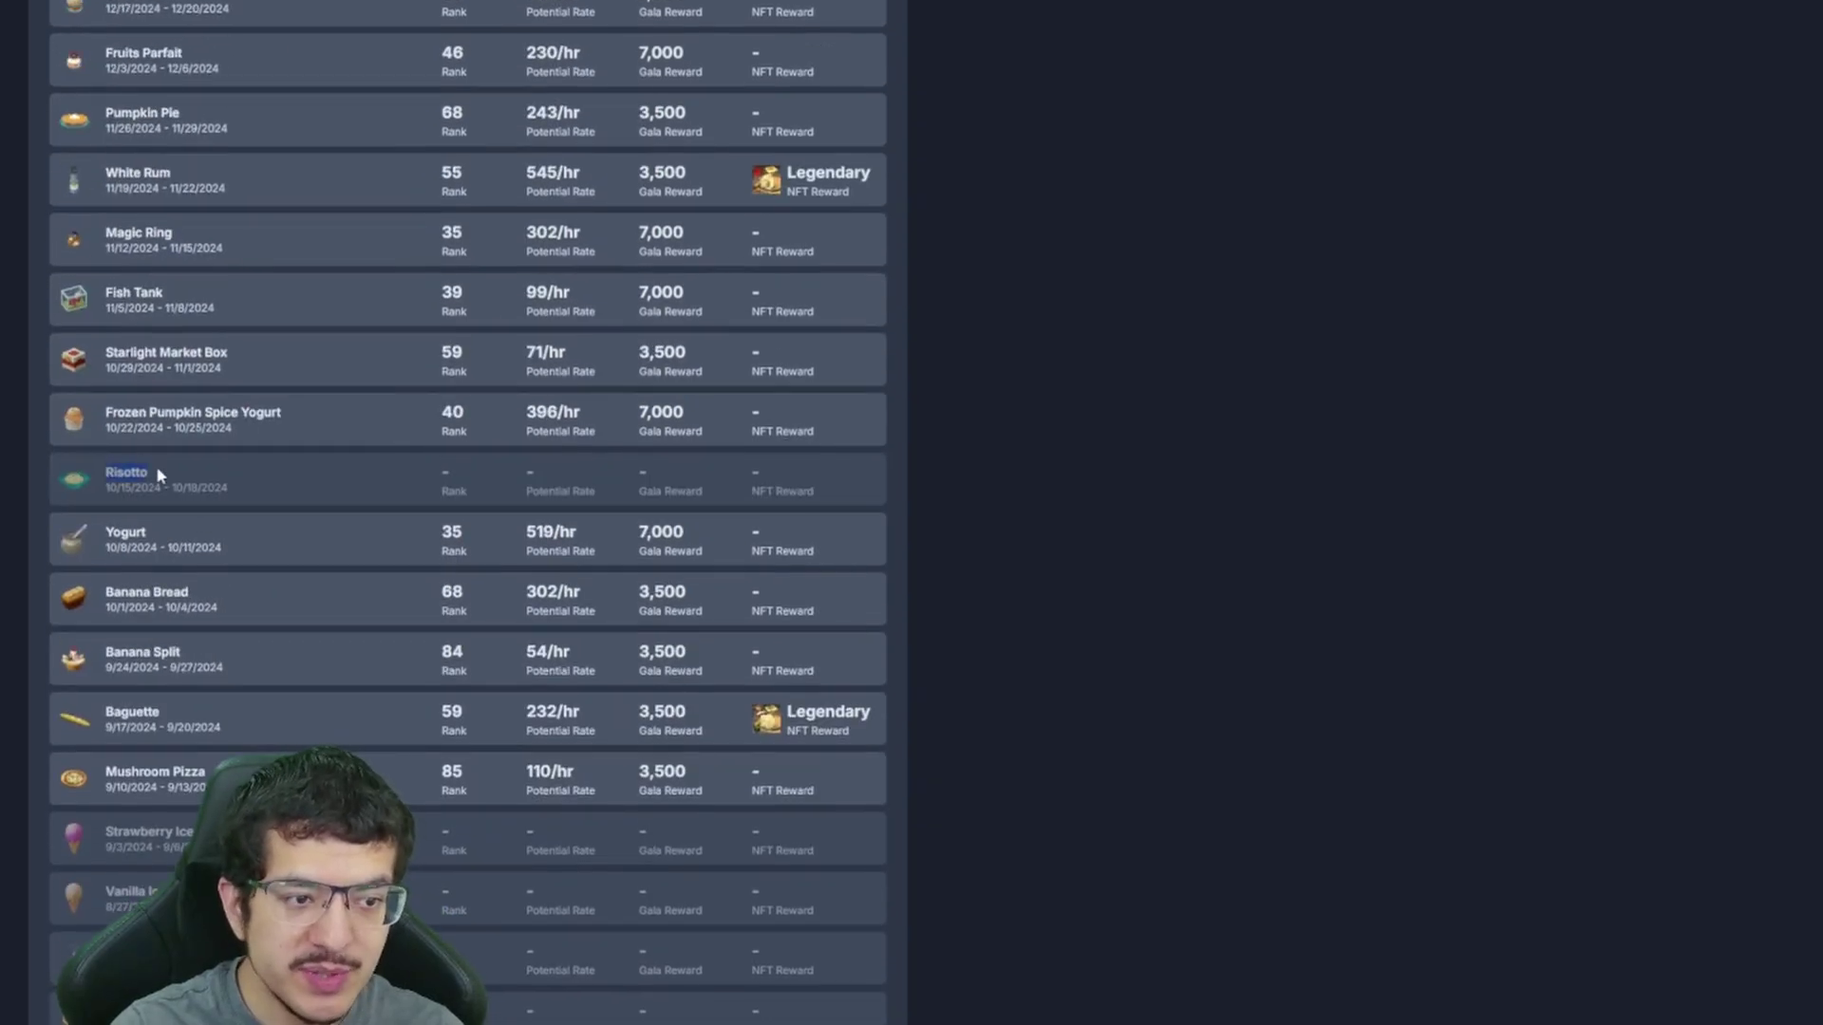
{"action": "left_click", "coordinate": [1044, 465]}
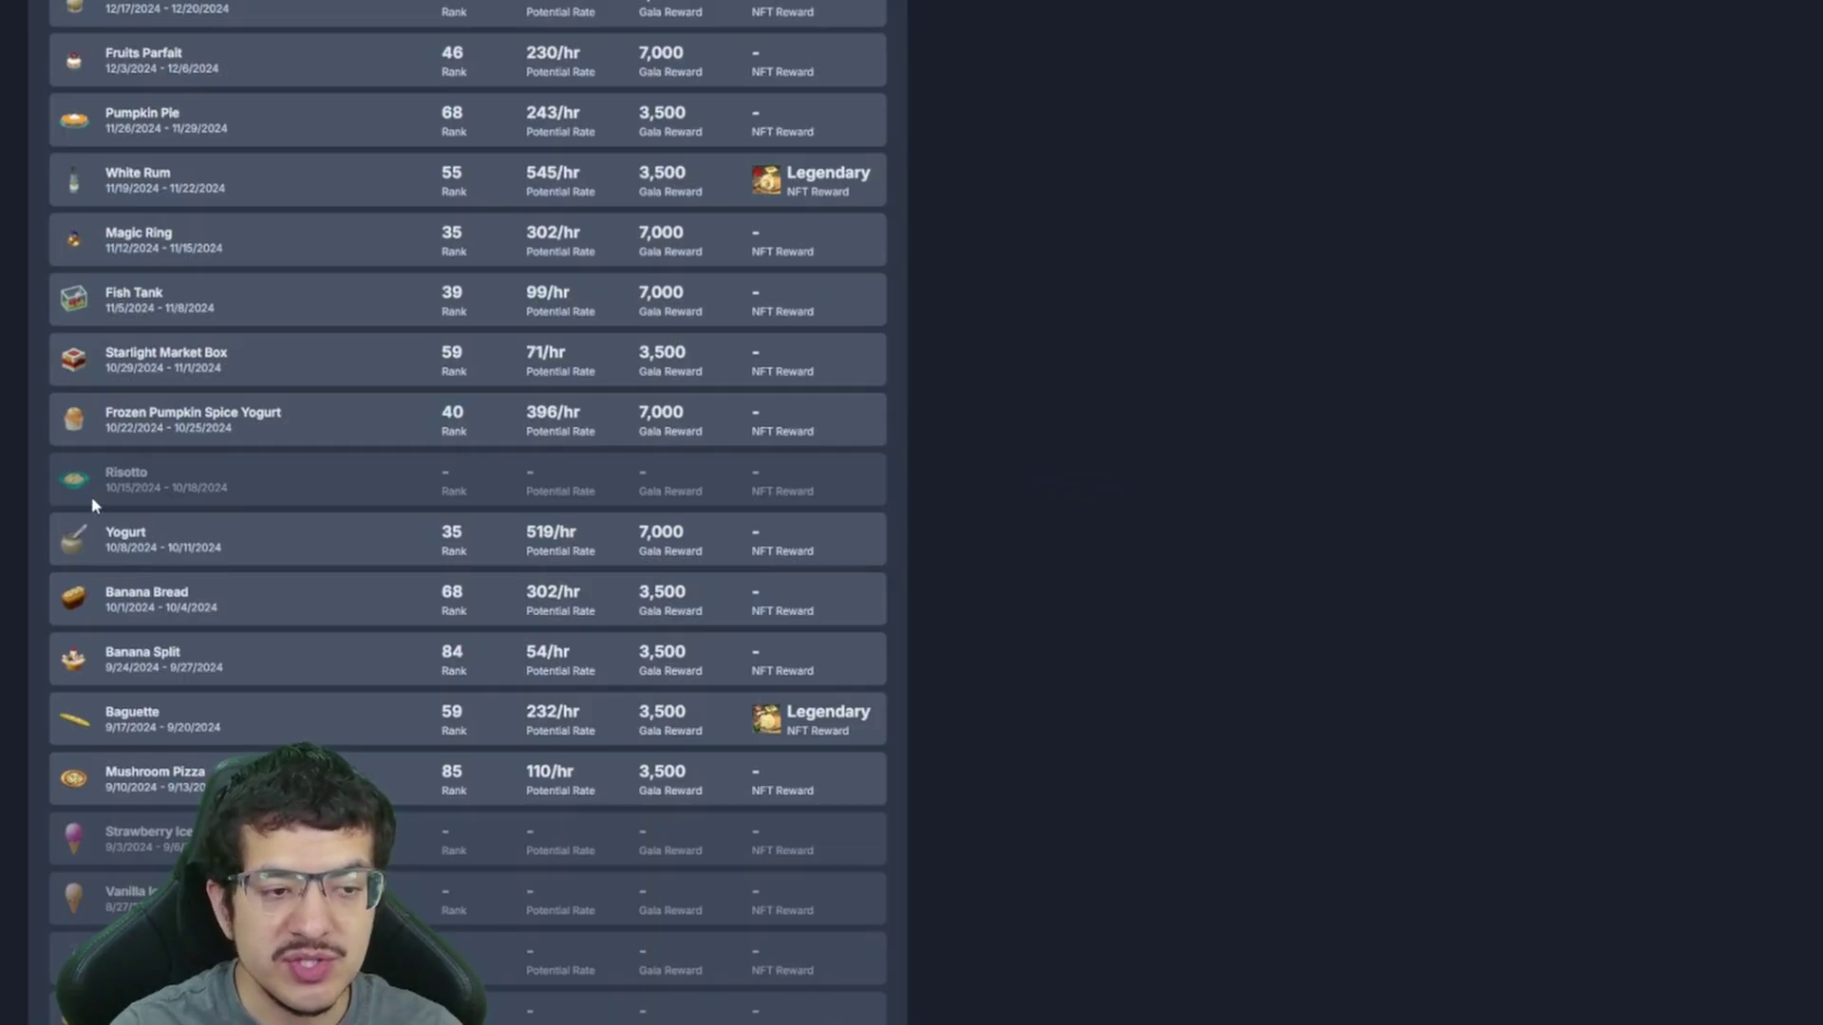
Examine the older missed events in the history, including Strawberry Ice Cream Cone and Vanilla Ice Cream Cone
{"action": "scroll", "coordinate": [170, 480], "scroll_direction": "down", "scroll_amount": 3}
{"action": "scroll", "coordinate": [170, 481], "scroll_direction": "down", "scroll_amount": 1}
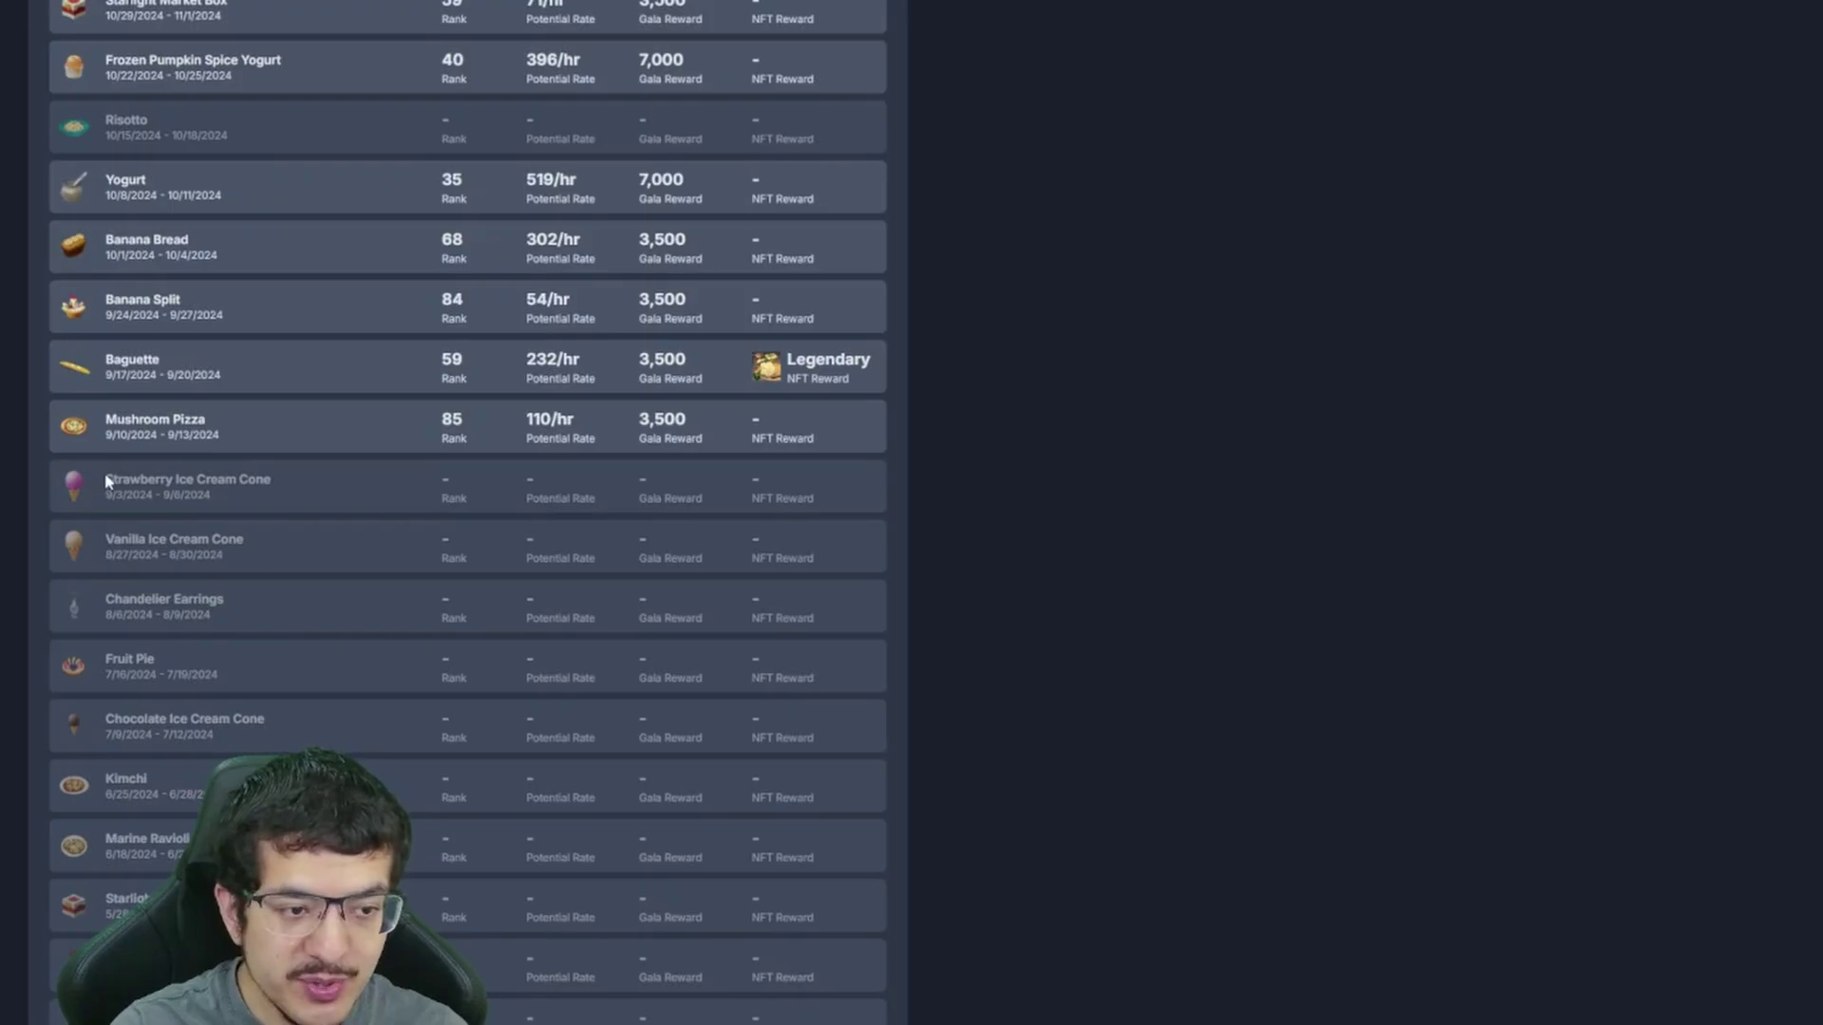
{"action": "left_click_drag", "start_coordinate": [103, 482], "coordinate": [283, 483]}
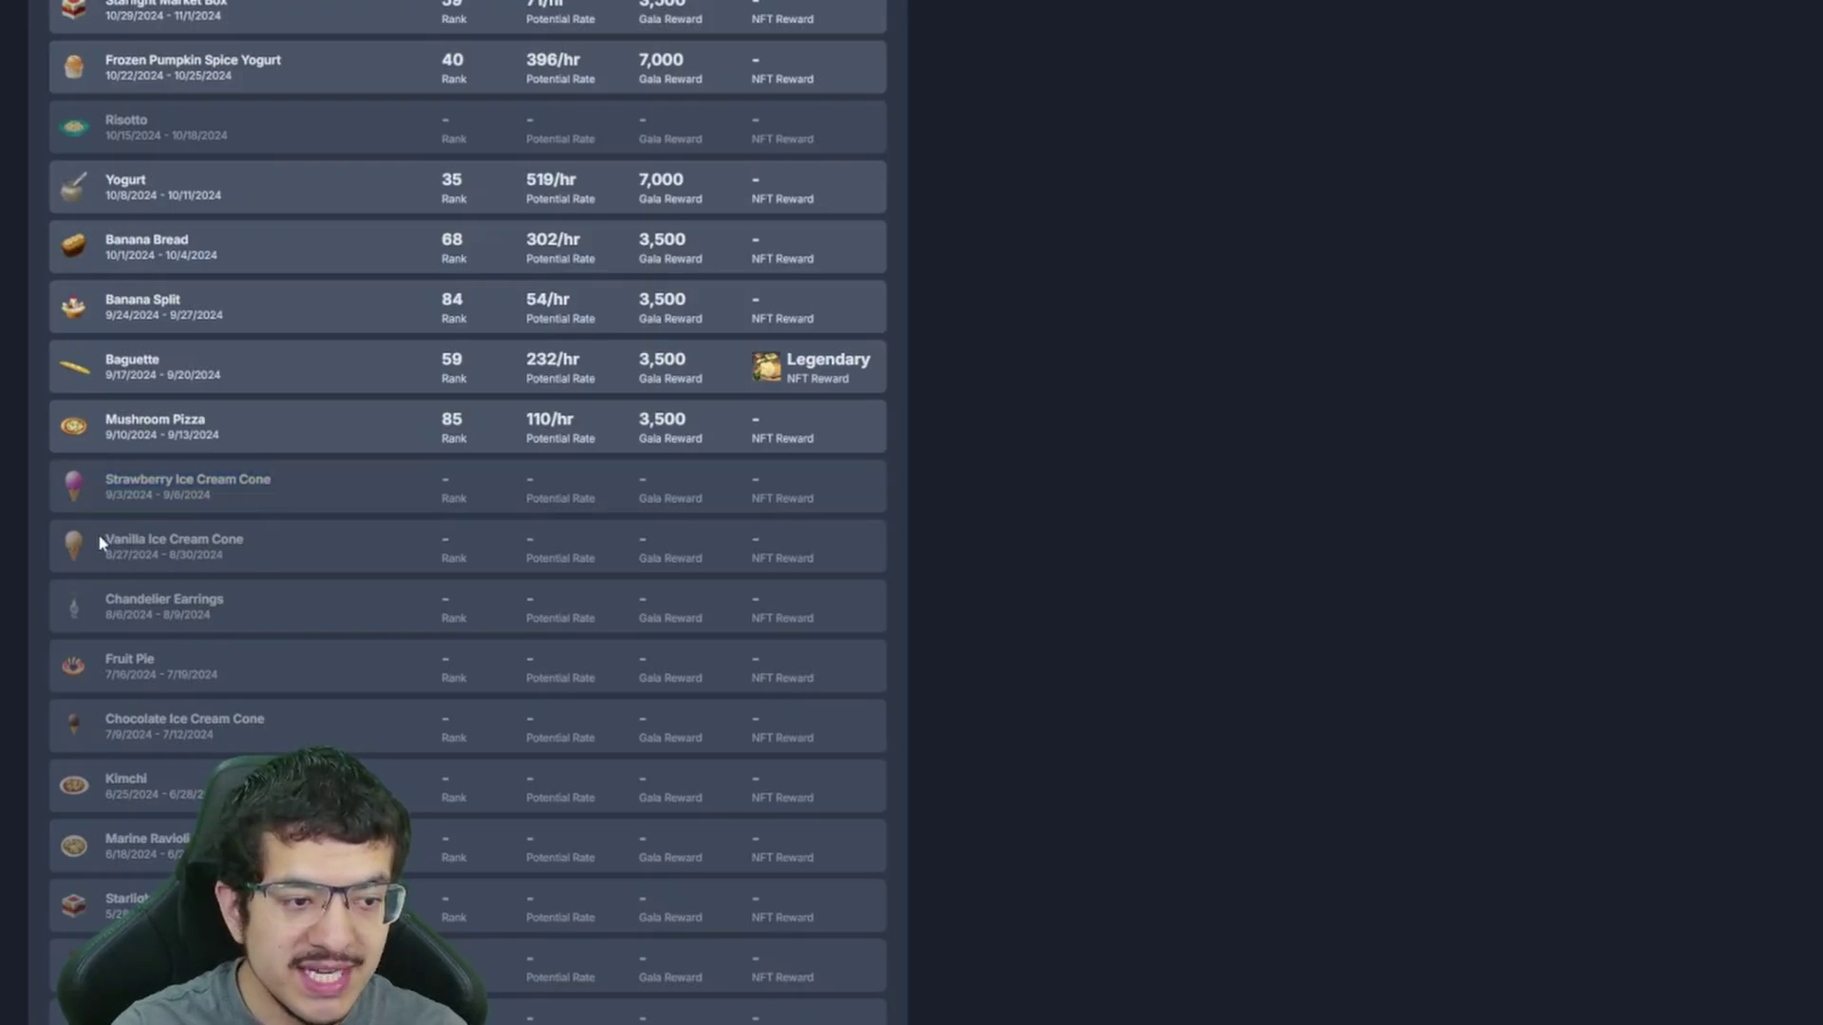
{"action": "left_click_drag", "start_coordinate": [103, 539], "coordinate": [224, 538]}
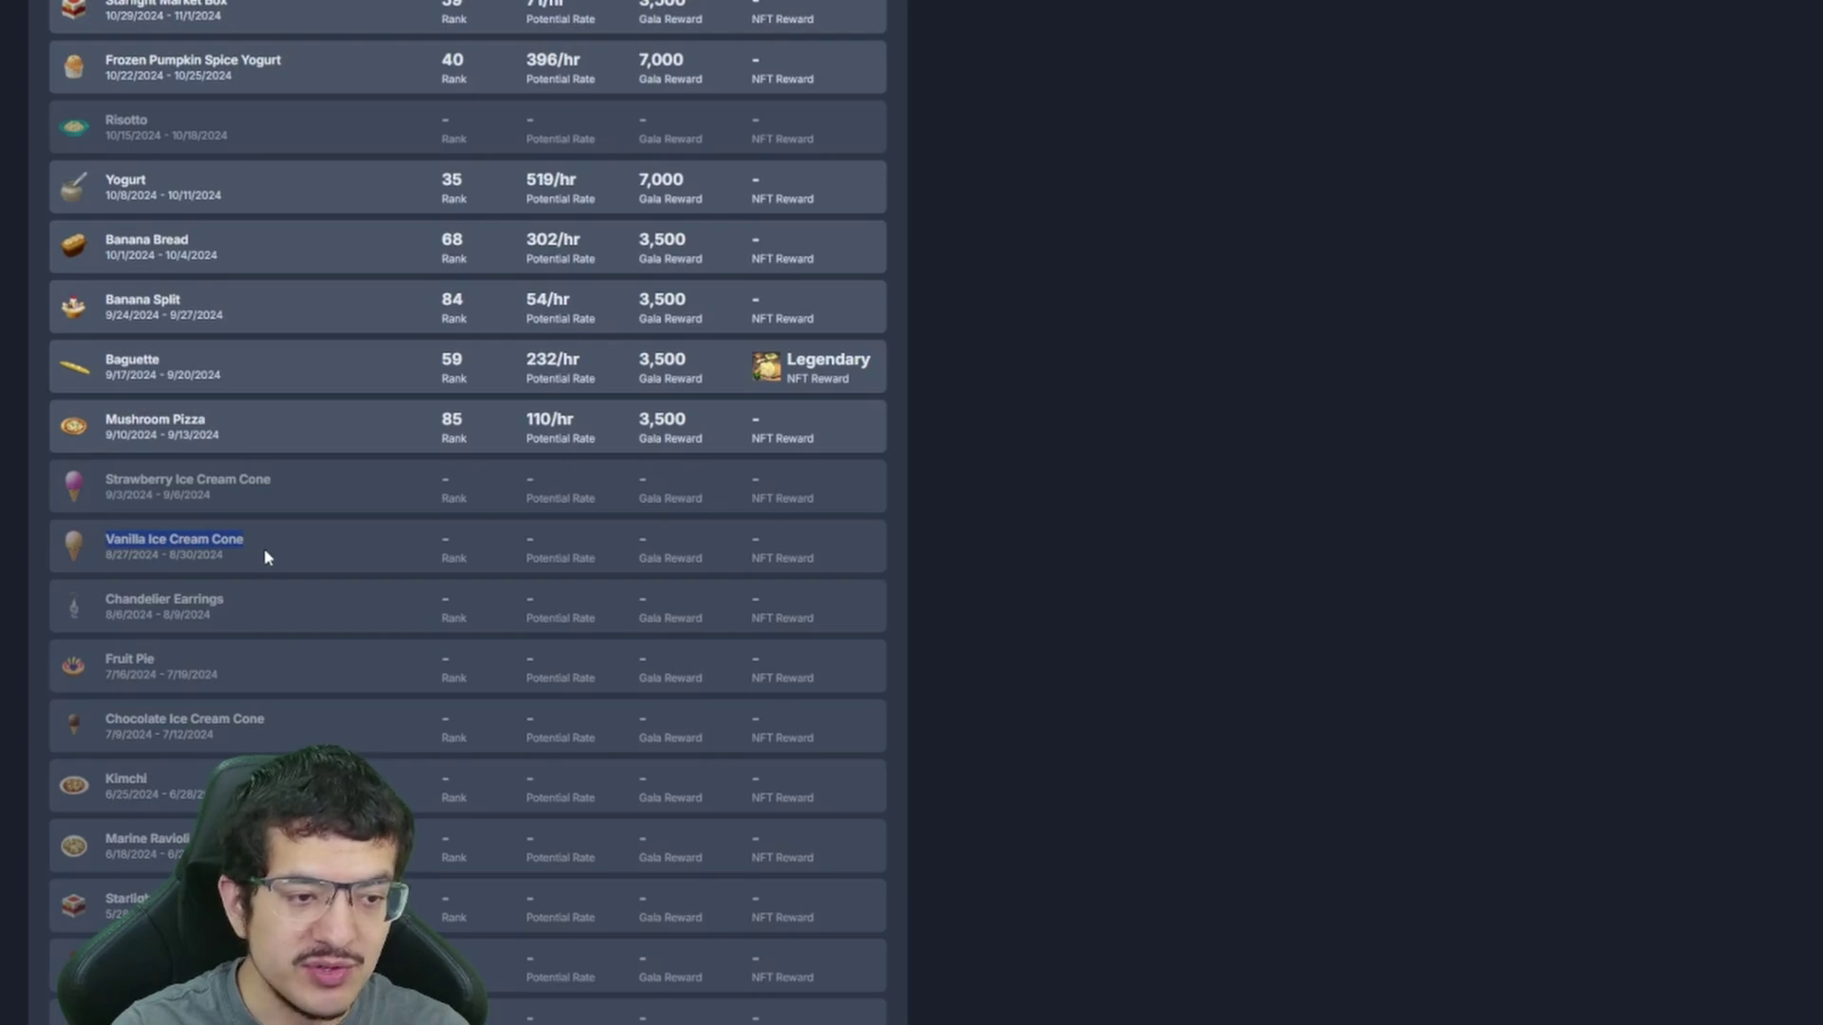
{"action": "scroll", "coordinate": [313, 551], "scroll_direction": "up", "scroll_amount": 20}
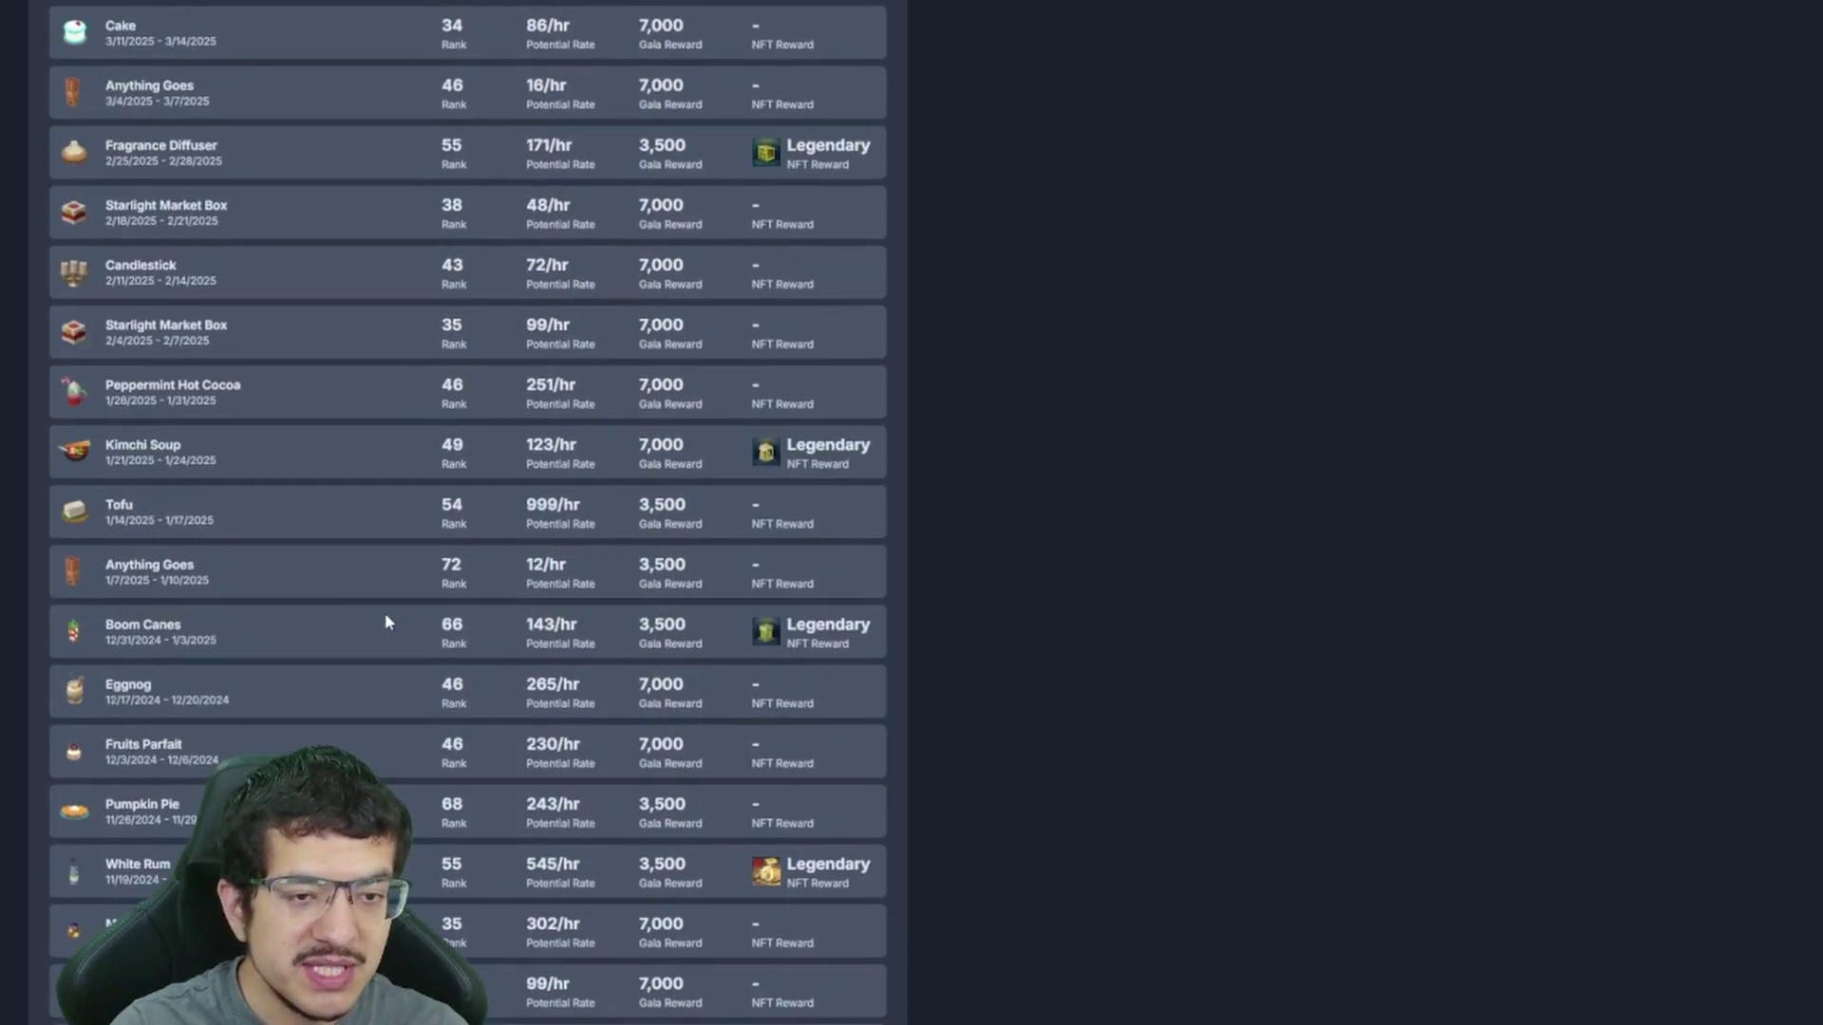
{"action": "scroll", "coordinate": [852, 625], "scroll_direction": "up", "scroll_amount": 3}
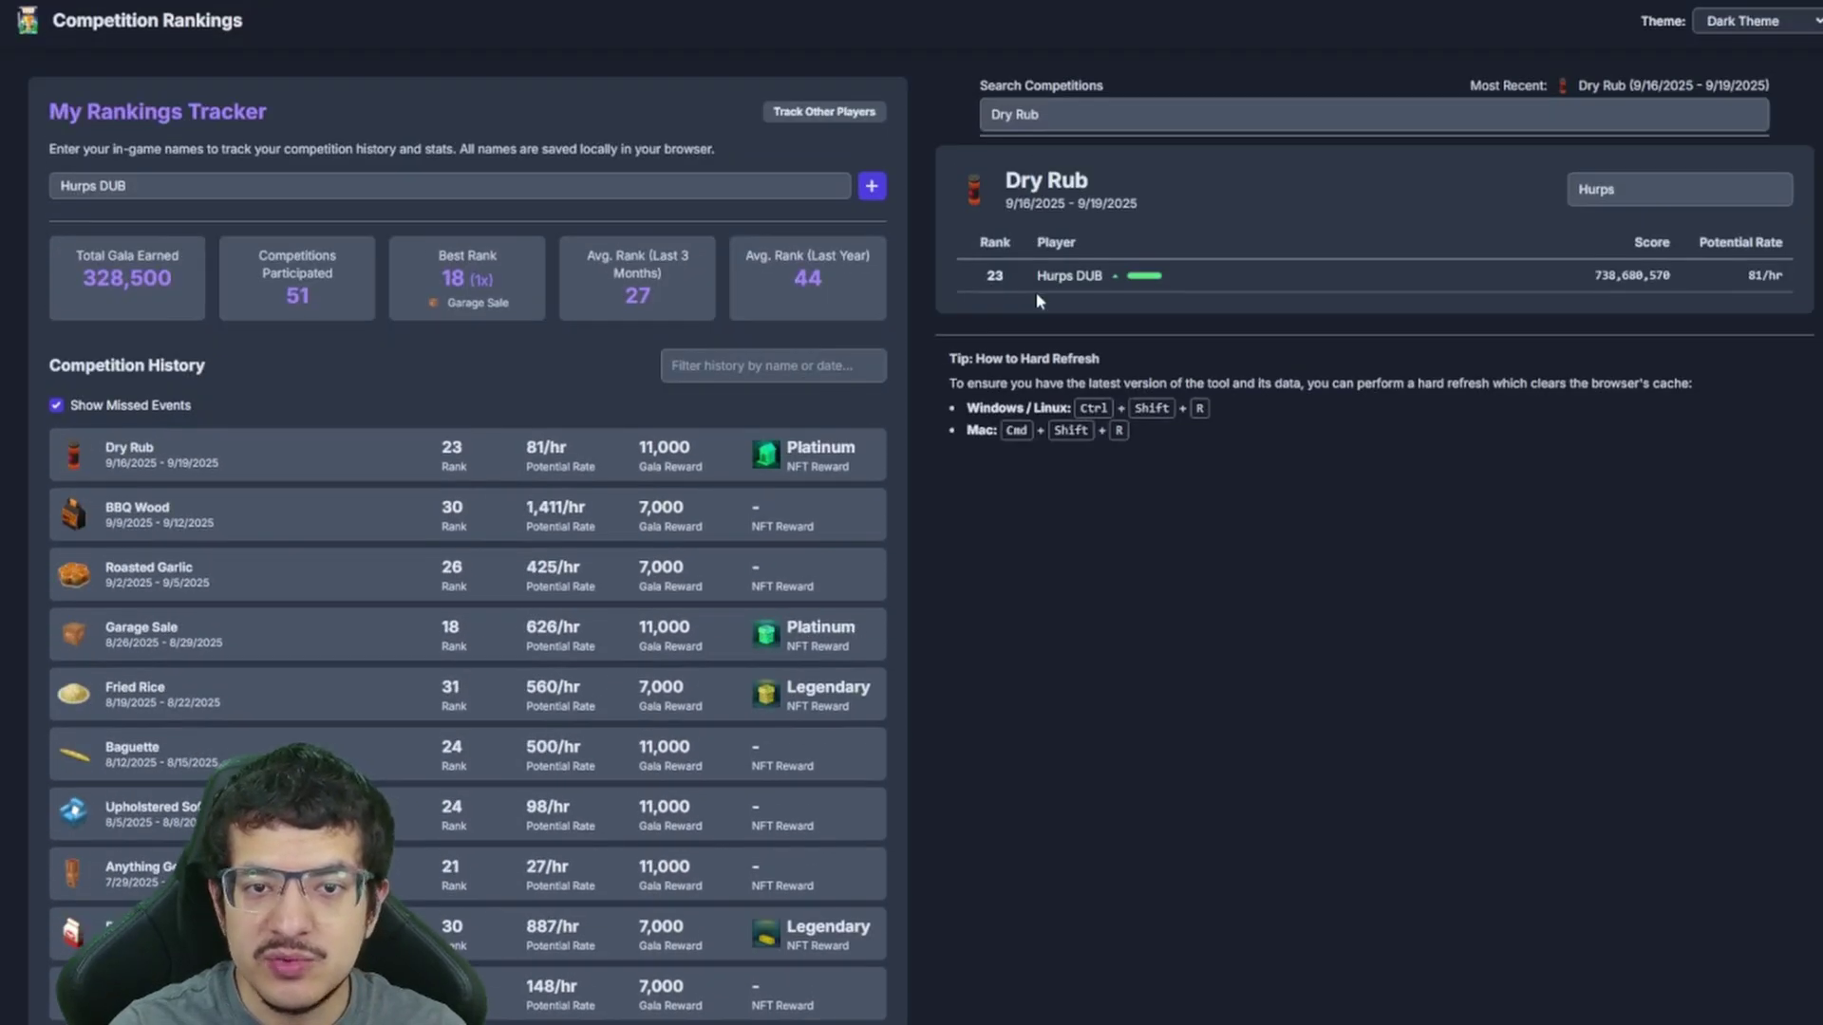
Load the Vanilla Ice Cream Cone leaderboard and filter its players by "Hurps"
{"action": "left_click", "coordinate": [1065, 116]}
{"action": "type", "text": "Vanilla Ice Cream Cone"}
{"action": "left_click", "coordinate": [1075, 151]}
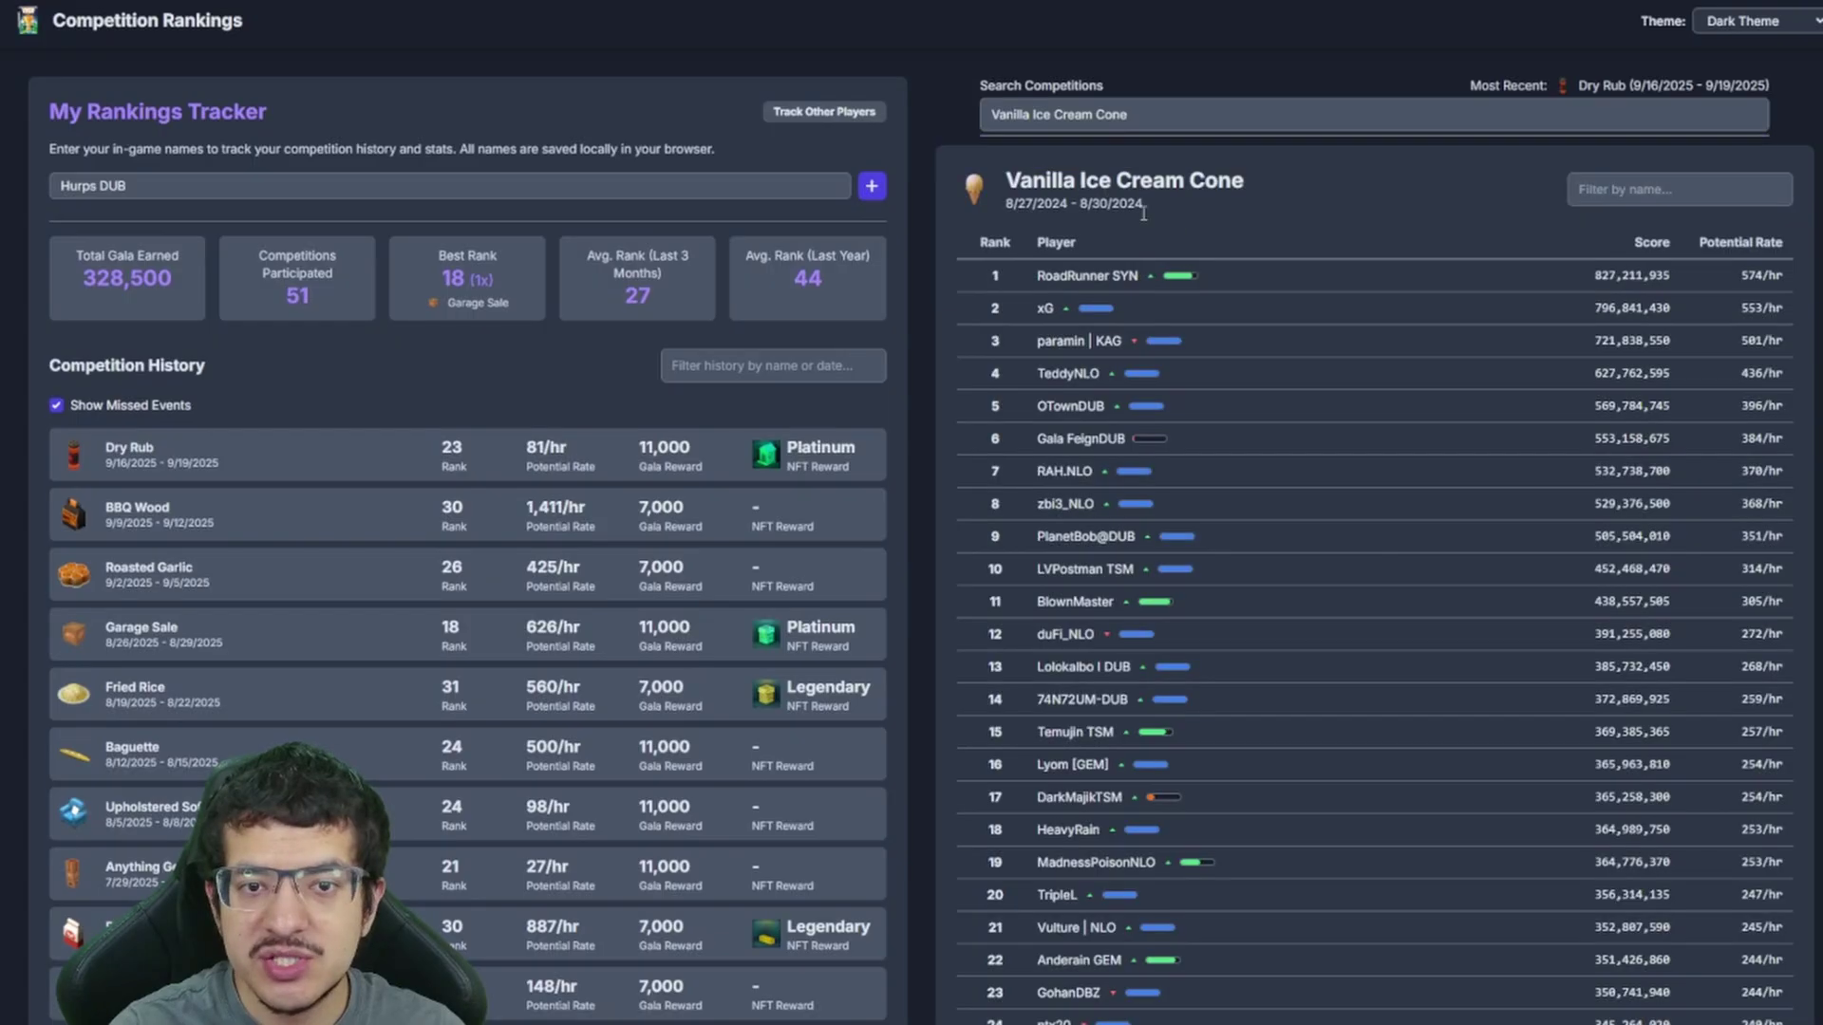
{"action": "left_click", "coordinate": [1611, 196]}
{"action": "type", "text": "Hurps"}
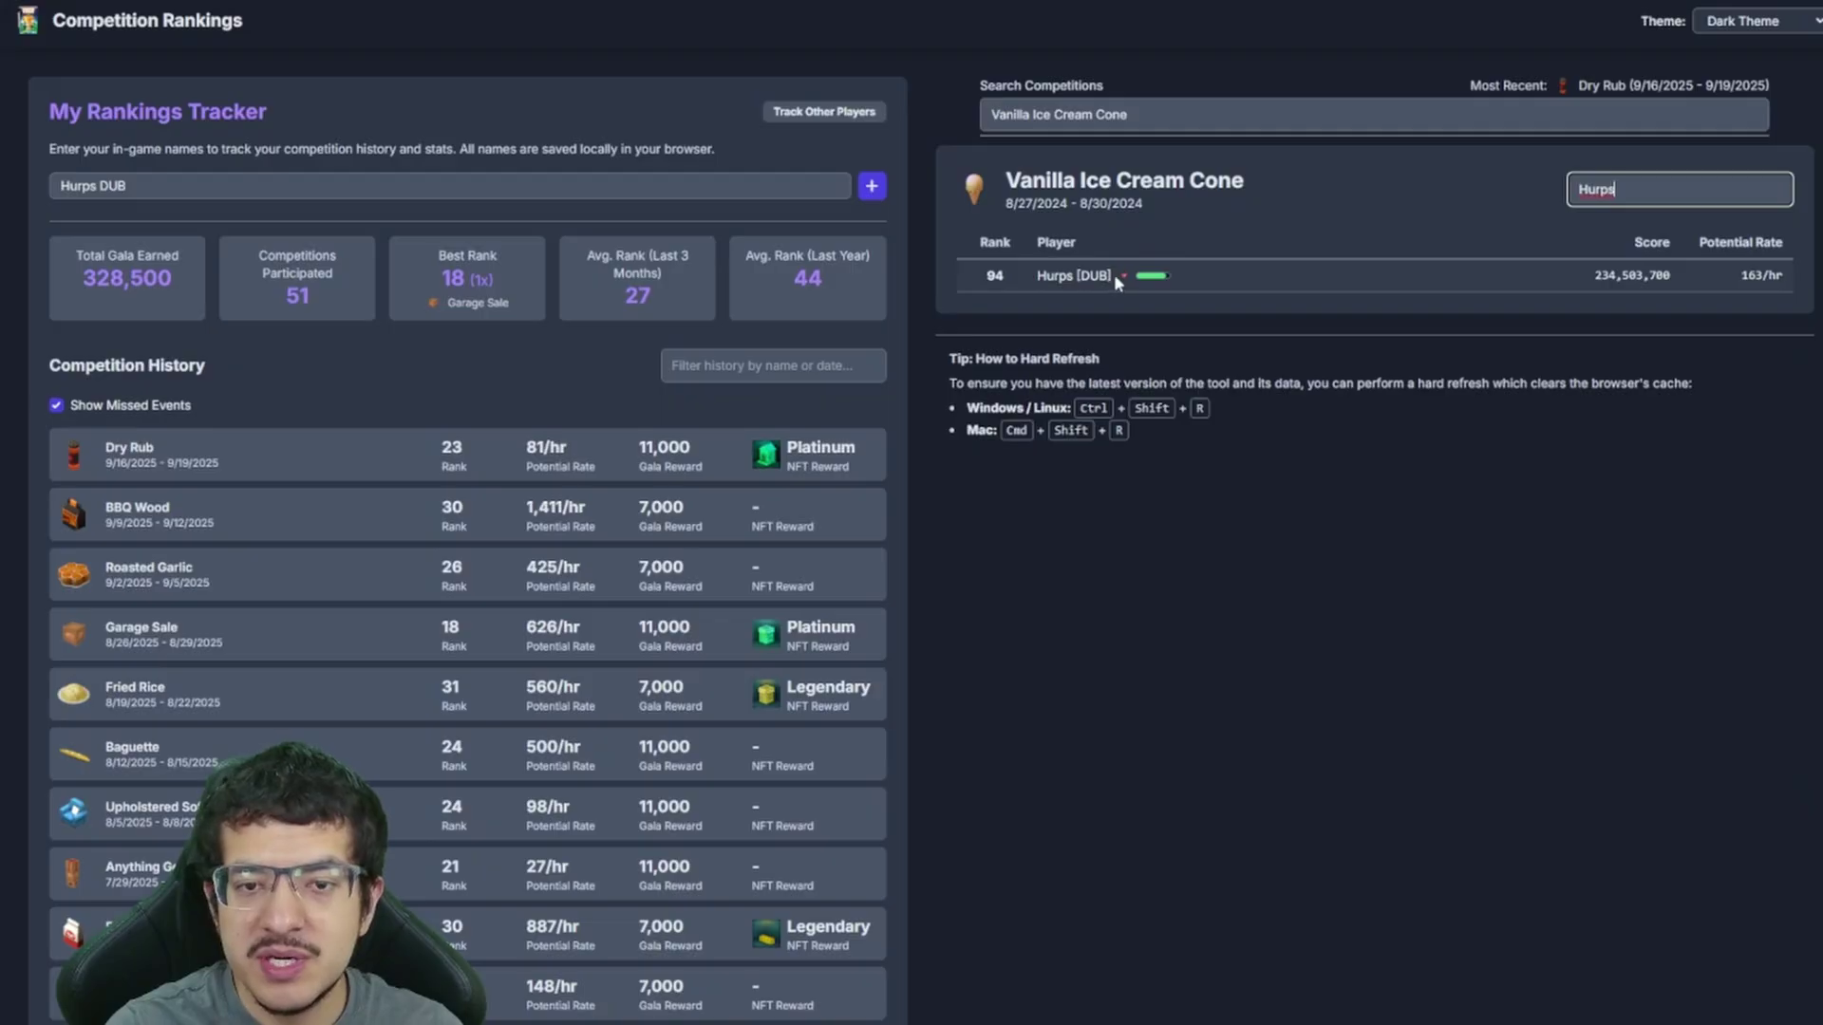
Copy the in-game name from the filtered Vanilla Ice Cream Cone leaderboard into a second name entry in My Rankings Tracker
{"action": "left_click_drag", "start_coordinate": [1118, 283], "coordinate": [1040, 277]}
{"action": "key", "text": "ctrl+c"}
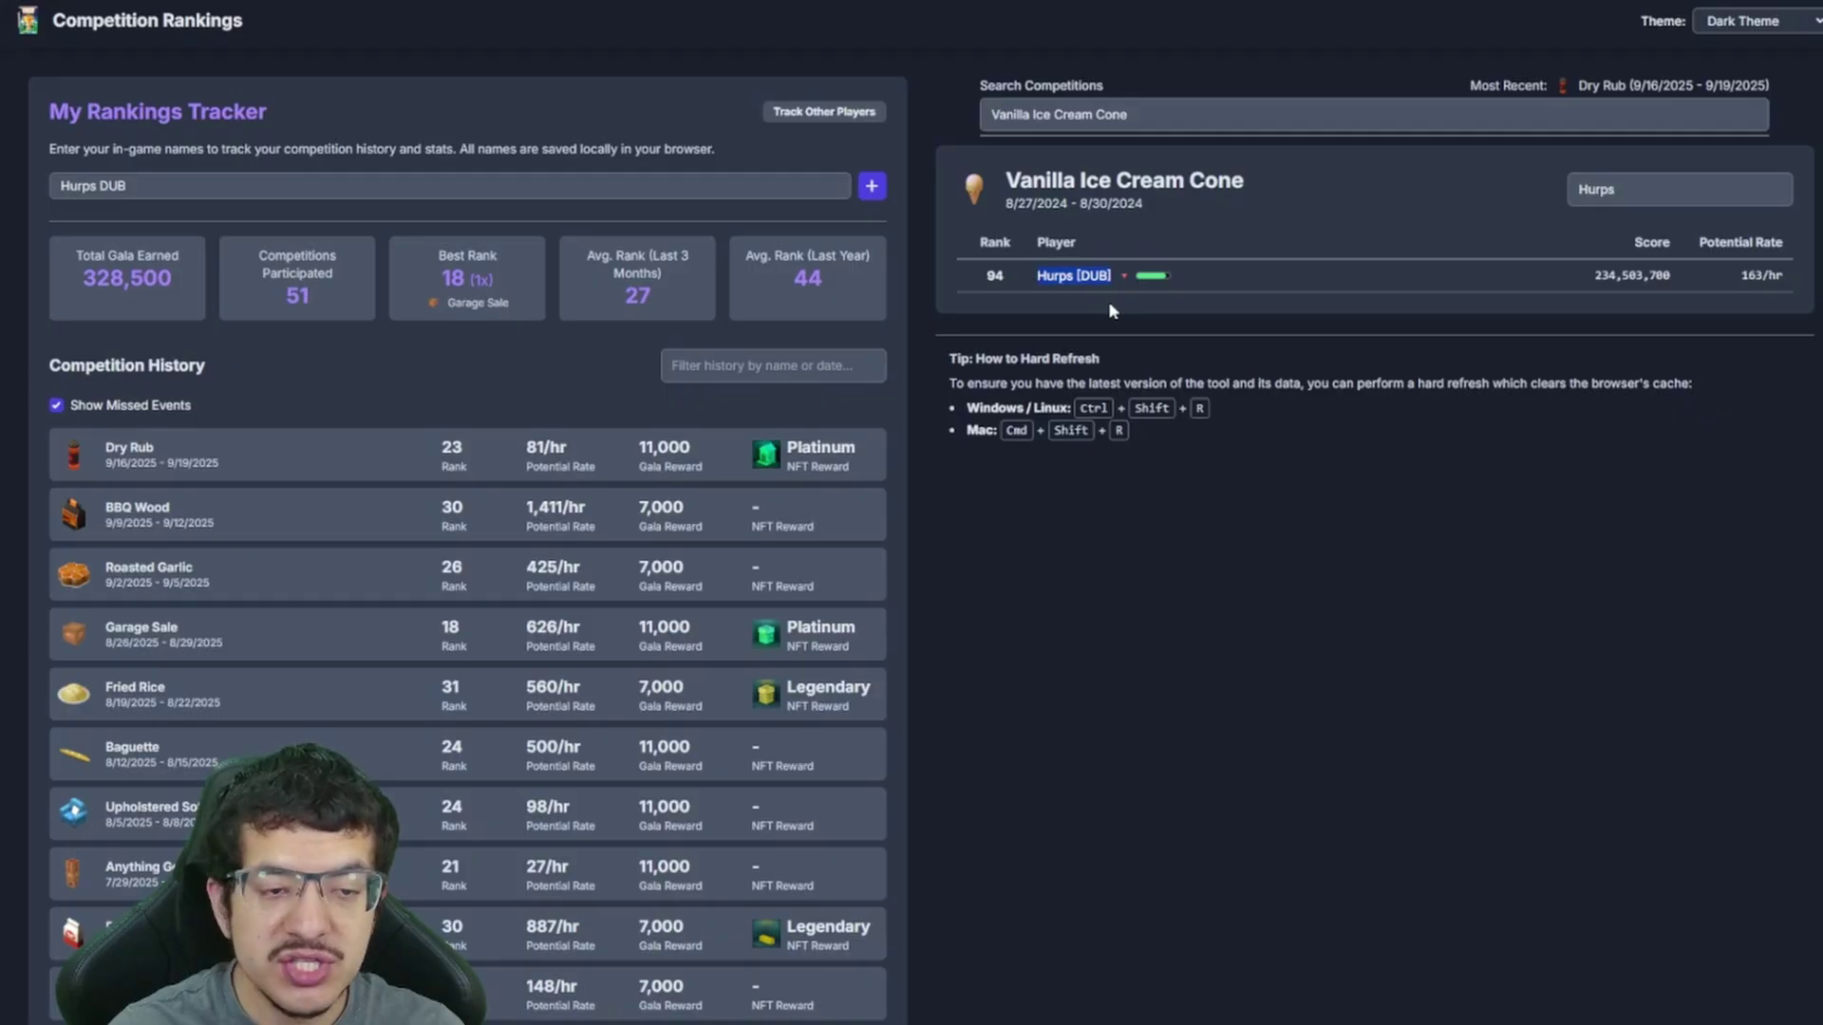
{"action": "left_click", "coordinate": [872, 186]}
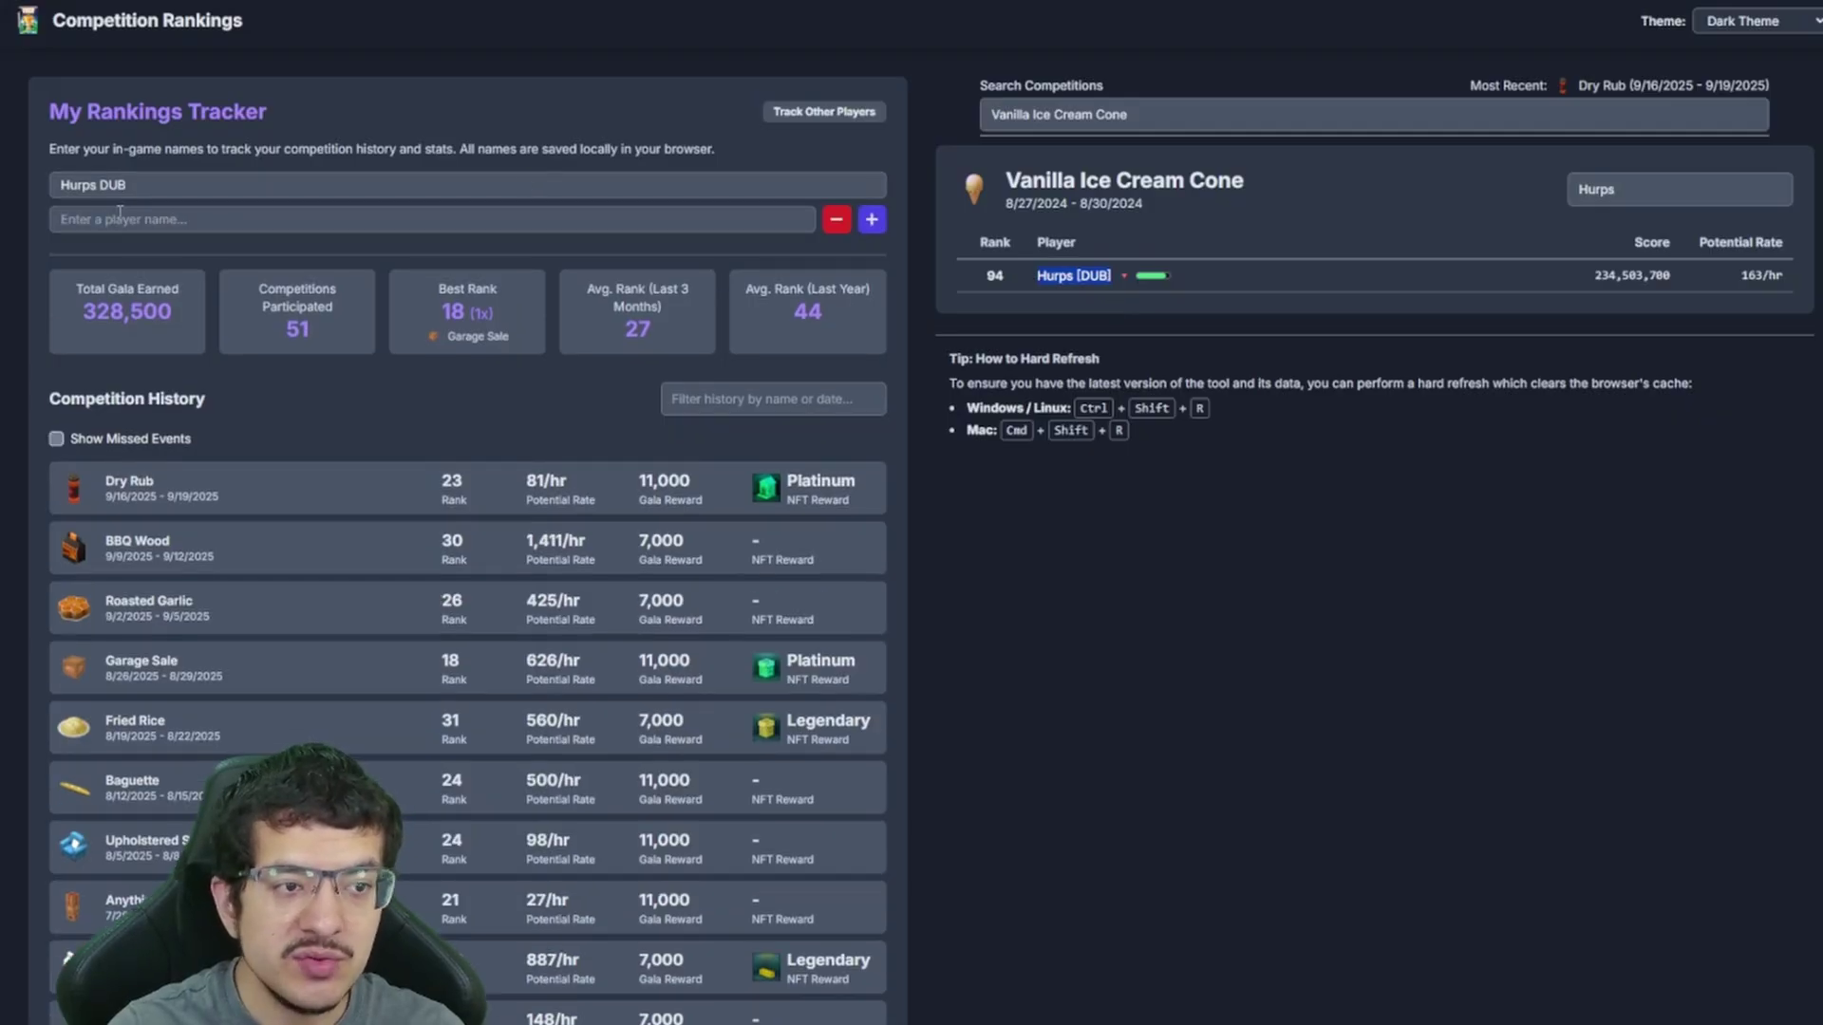
{"action": "key", "text": "ctrl+v"}
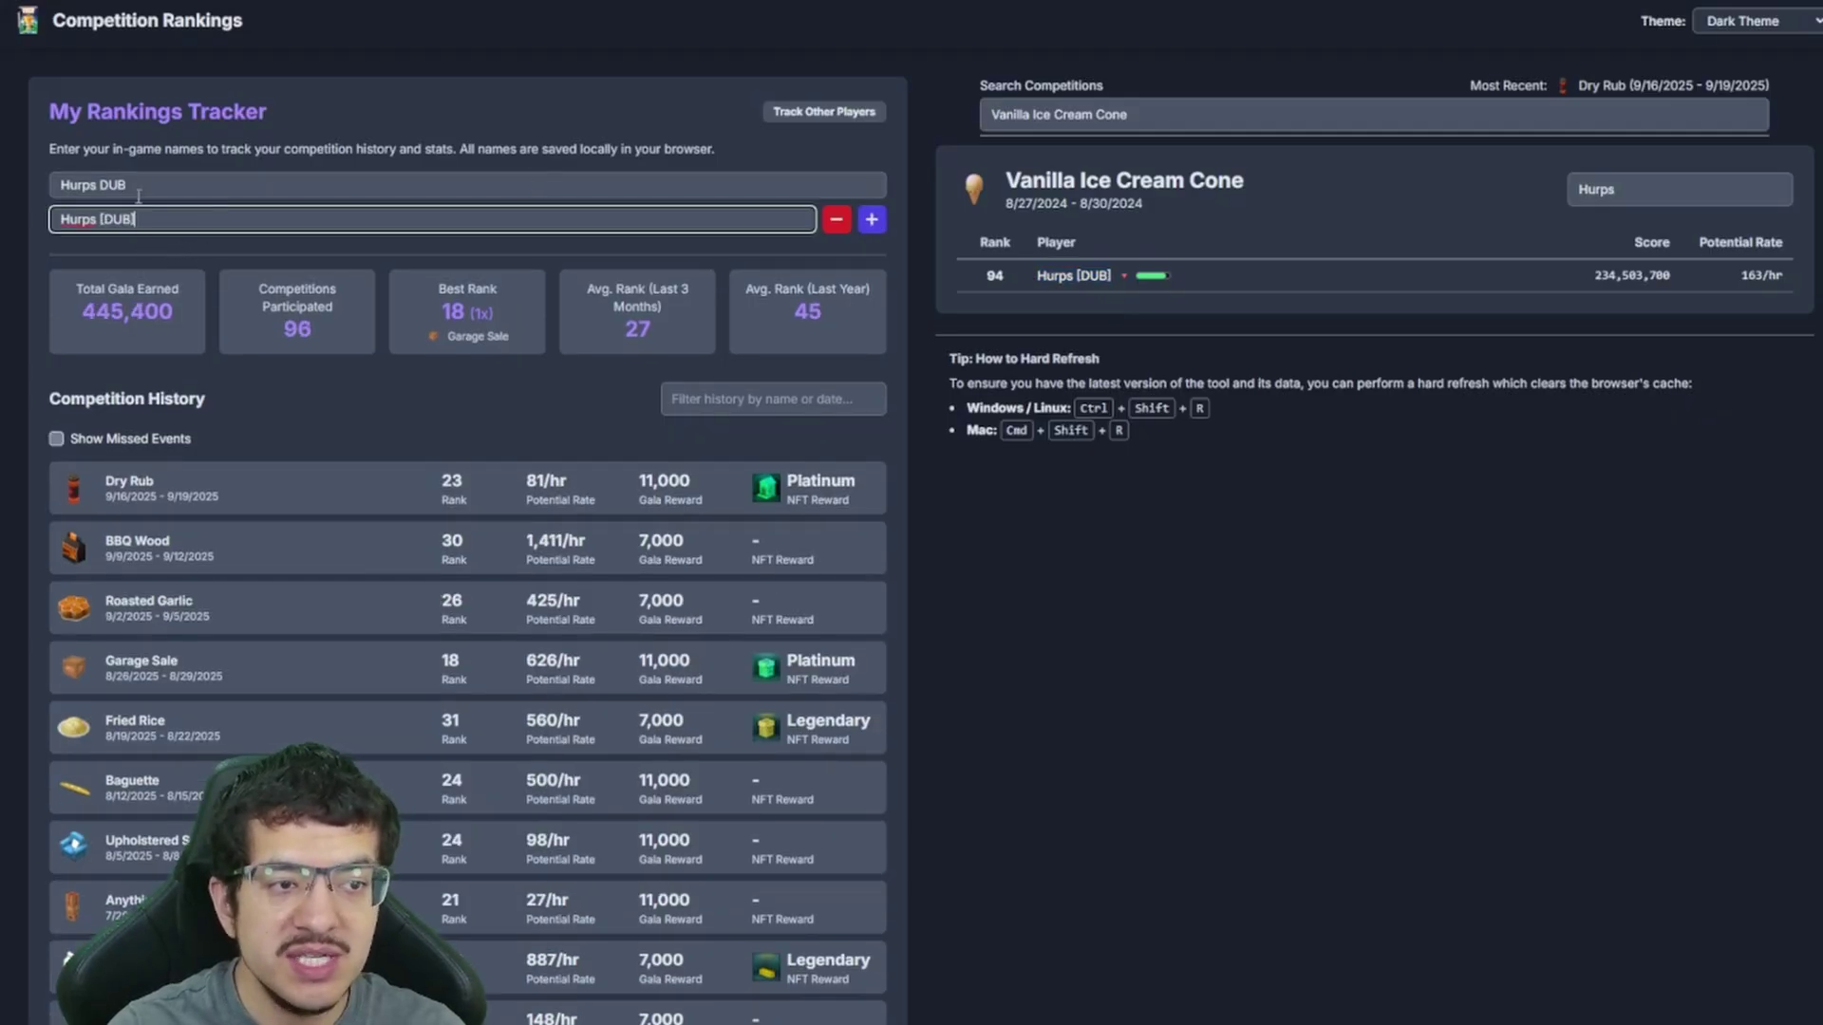
{"action": "left_click", "coordinate": [257, 370]}
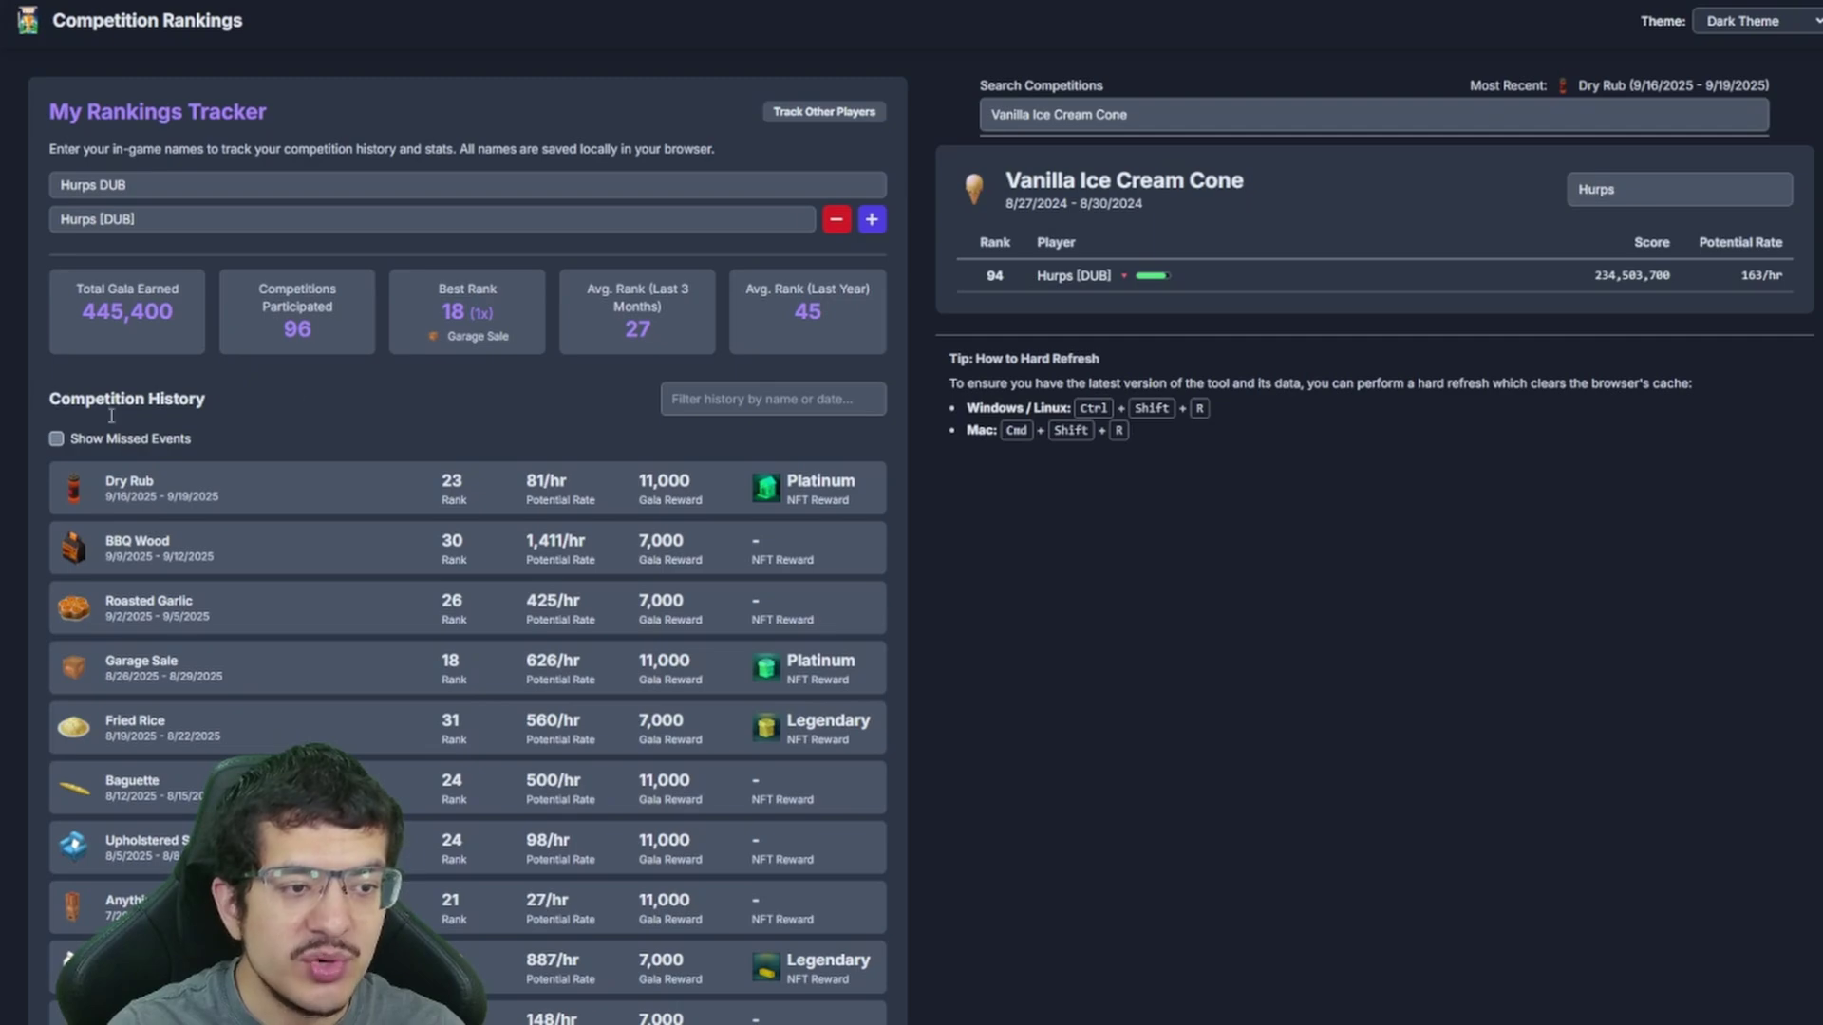
Show missed events for the combined names and review the competition history back to the oldest 2023 entries
{"action": "left_click", "coordinate": [56, 440]}
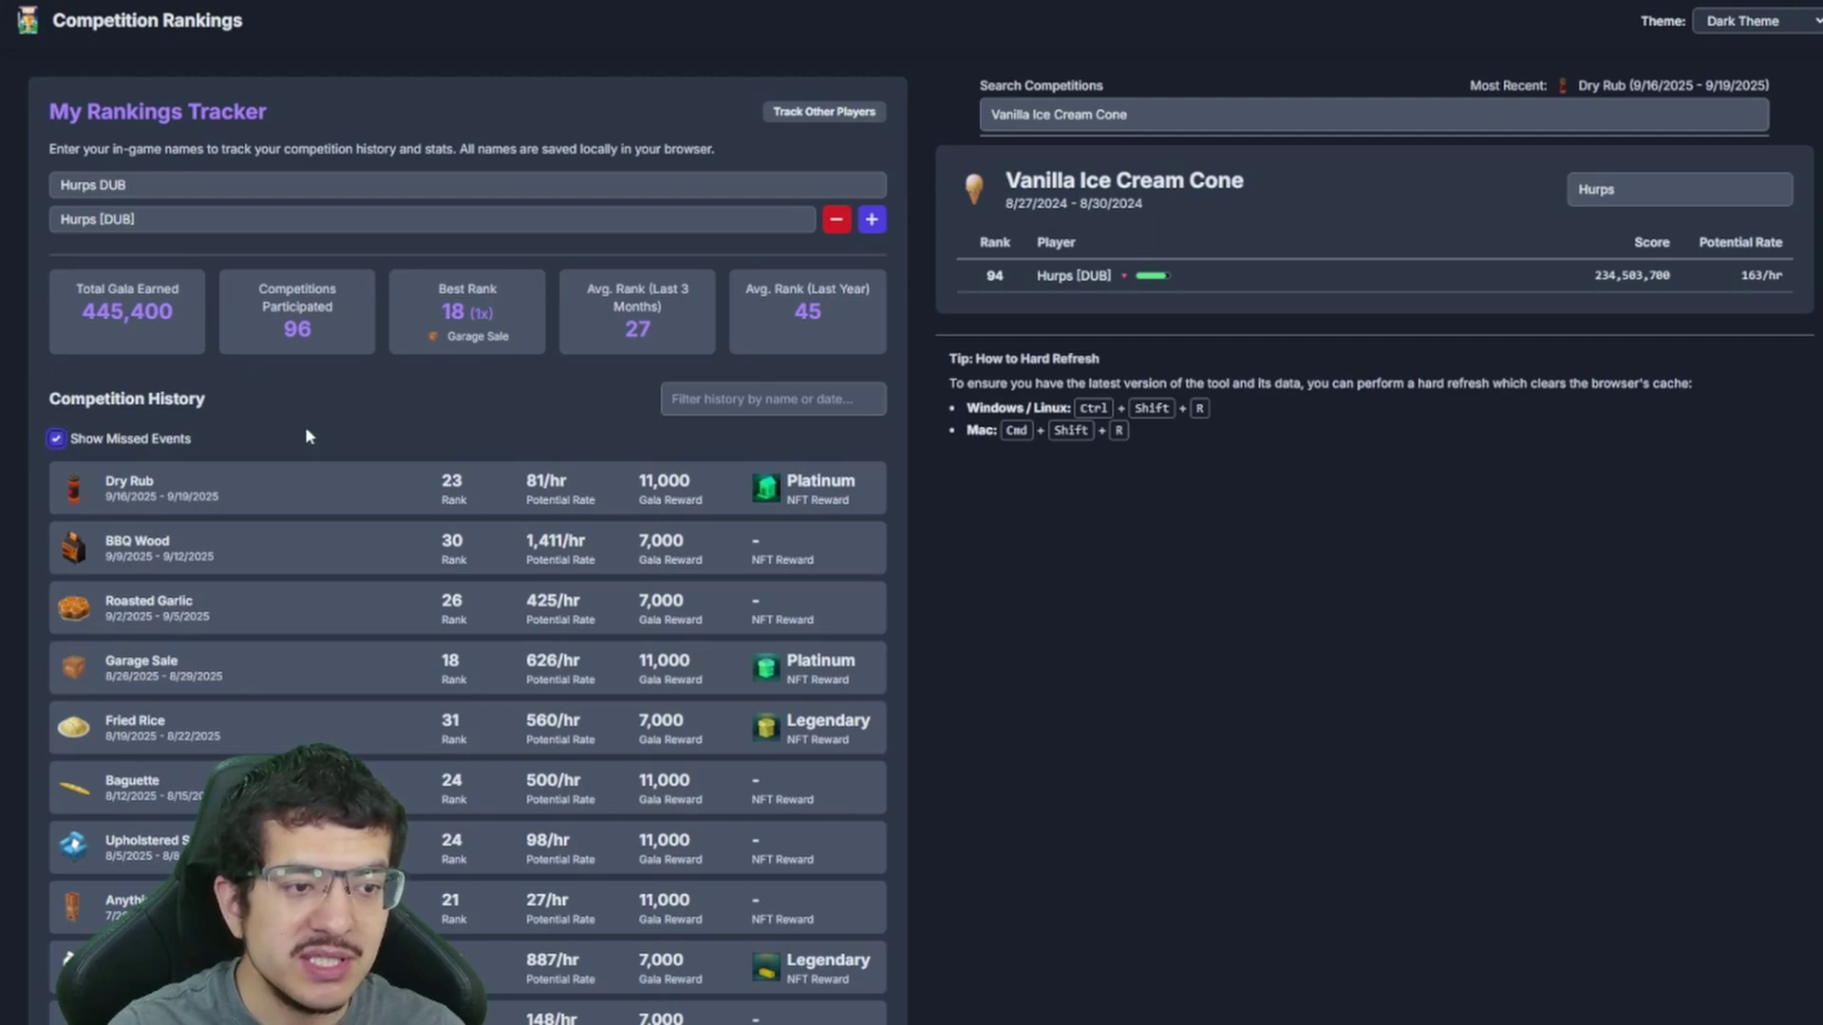
{"action": "scroll", "coordinate": [305, 435], "scroll_direction": "down", "scroll_amount": 20}
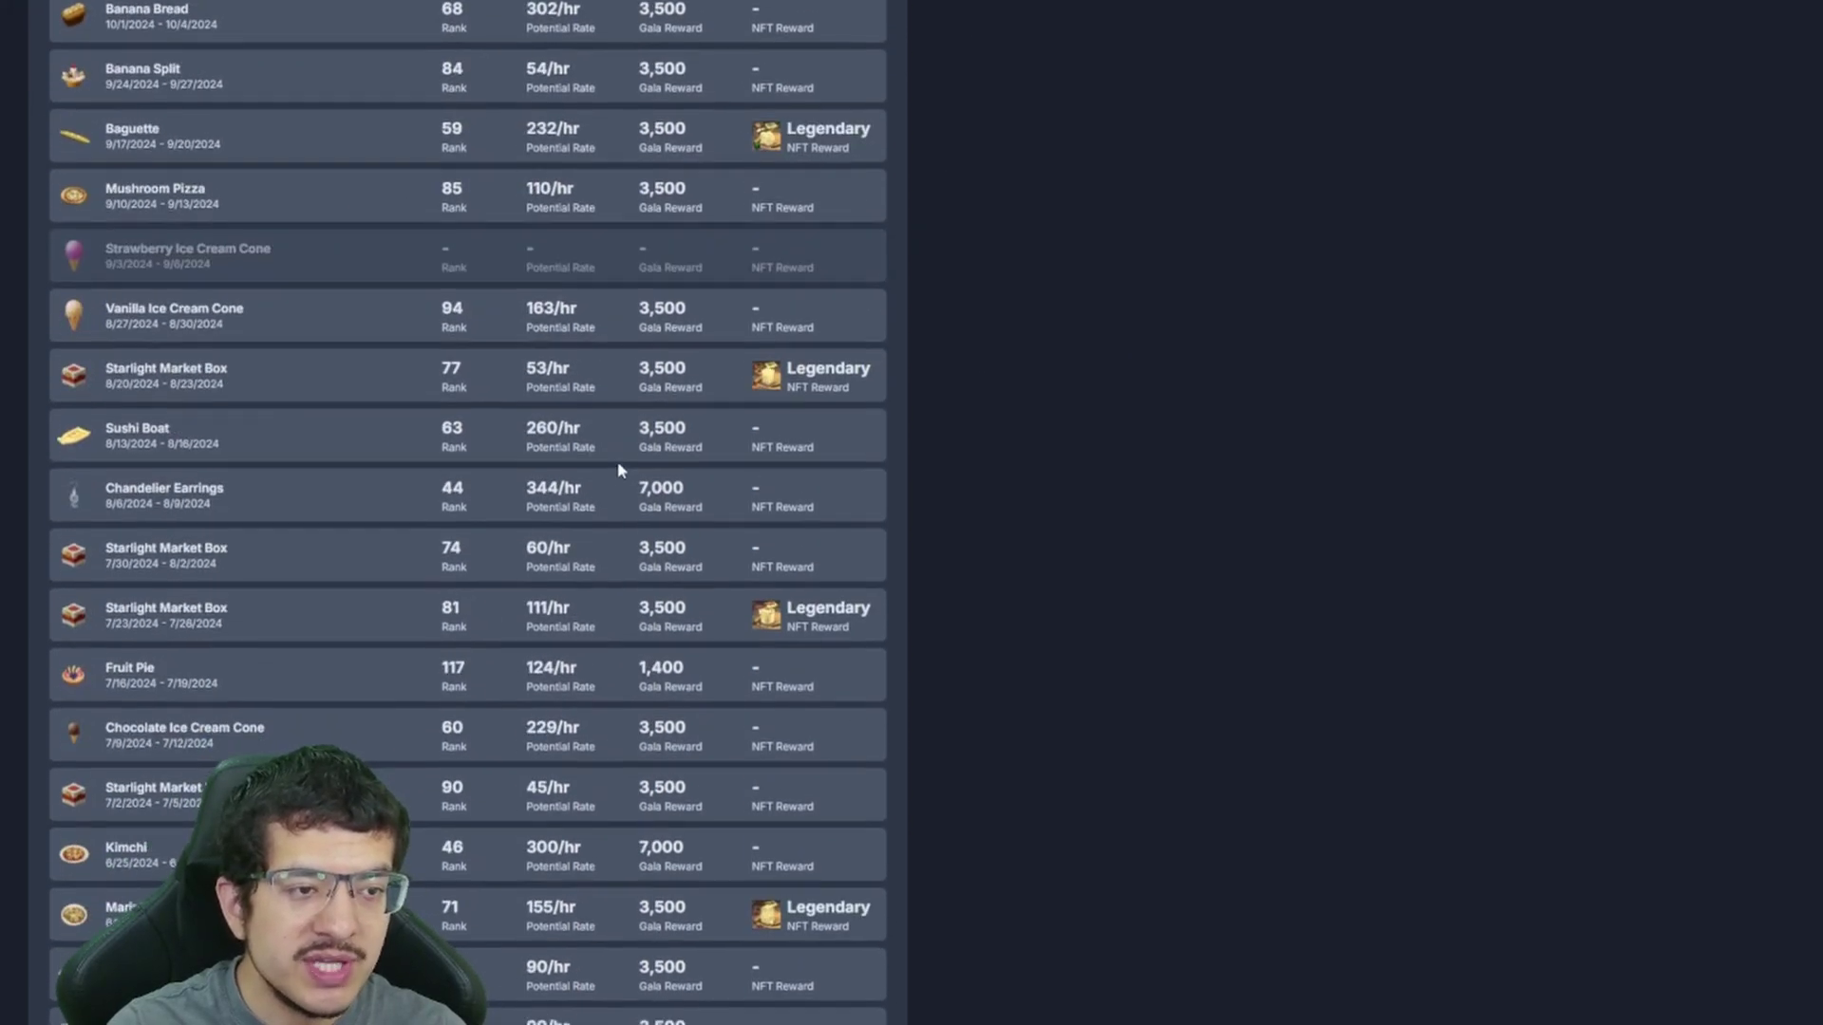
{"action": "scroll", "coordinate": [618, 466], "scroll_direction": "up", "scroll_amount": 3}
{"action": "scroll", "coordinate": [399, 297], "scroll_direction": "down", "scroll_amount": 15}
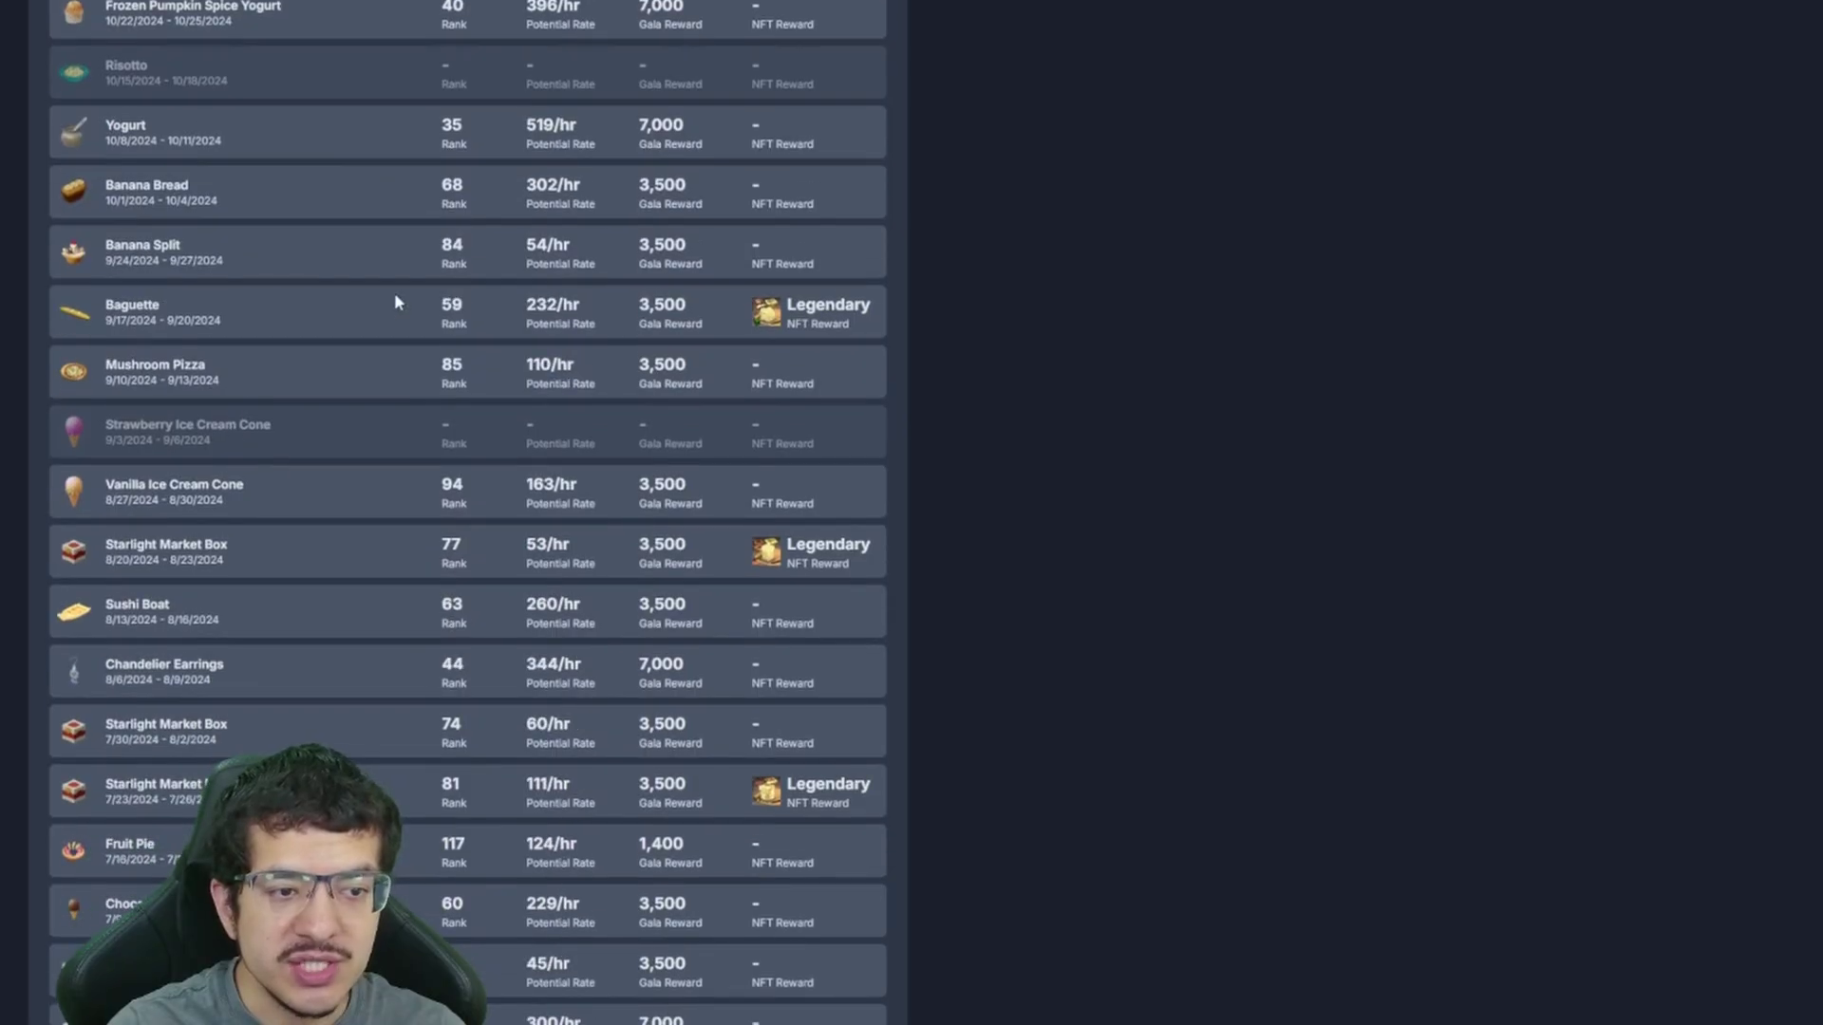
{"action": "scroll", "coordinate": [404, 384], "scroll_direction": "down", "scroll_amount": 16}
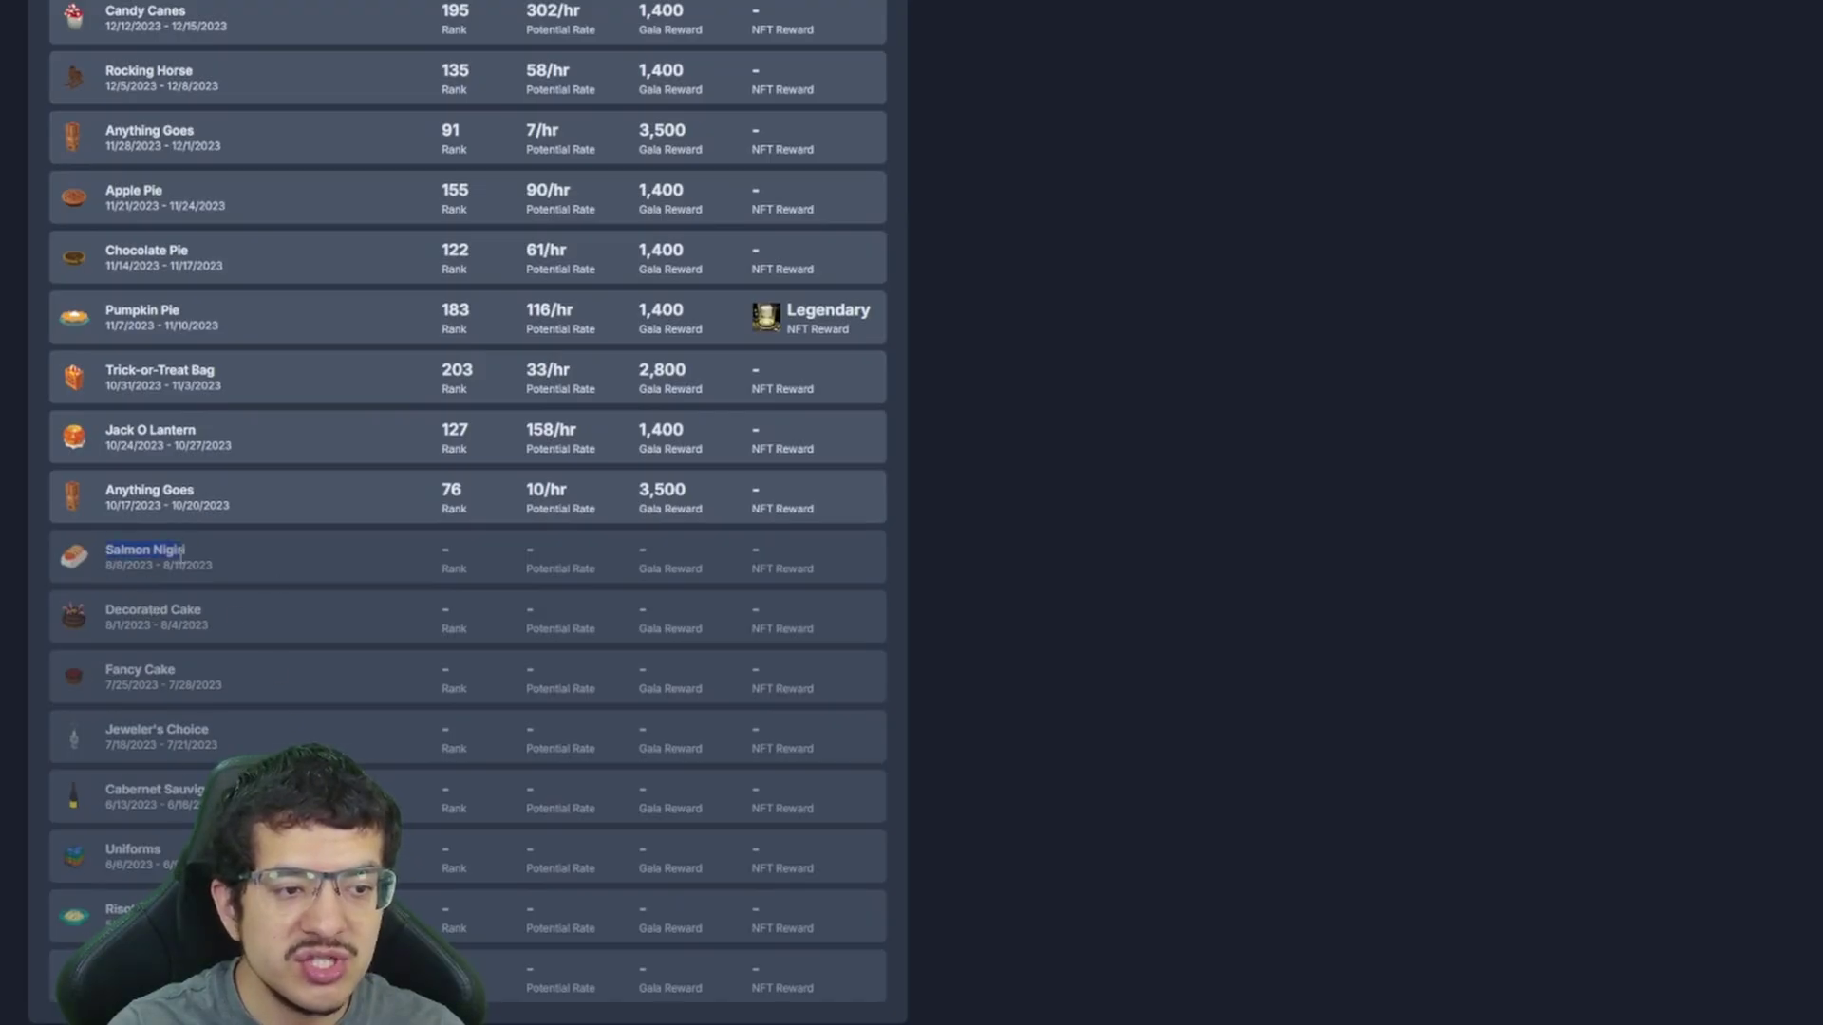
{"action": "scroll", "coordinate": [736, 566], "scroll_direction": "up", "scroll_amount": 15}
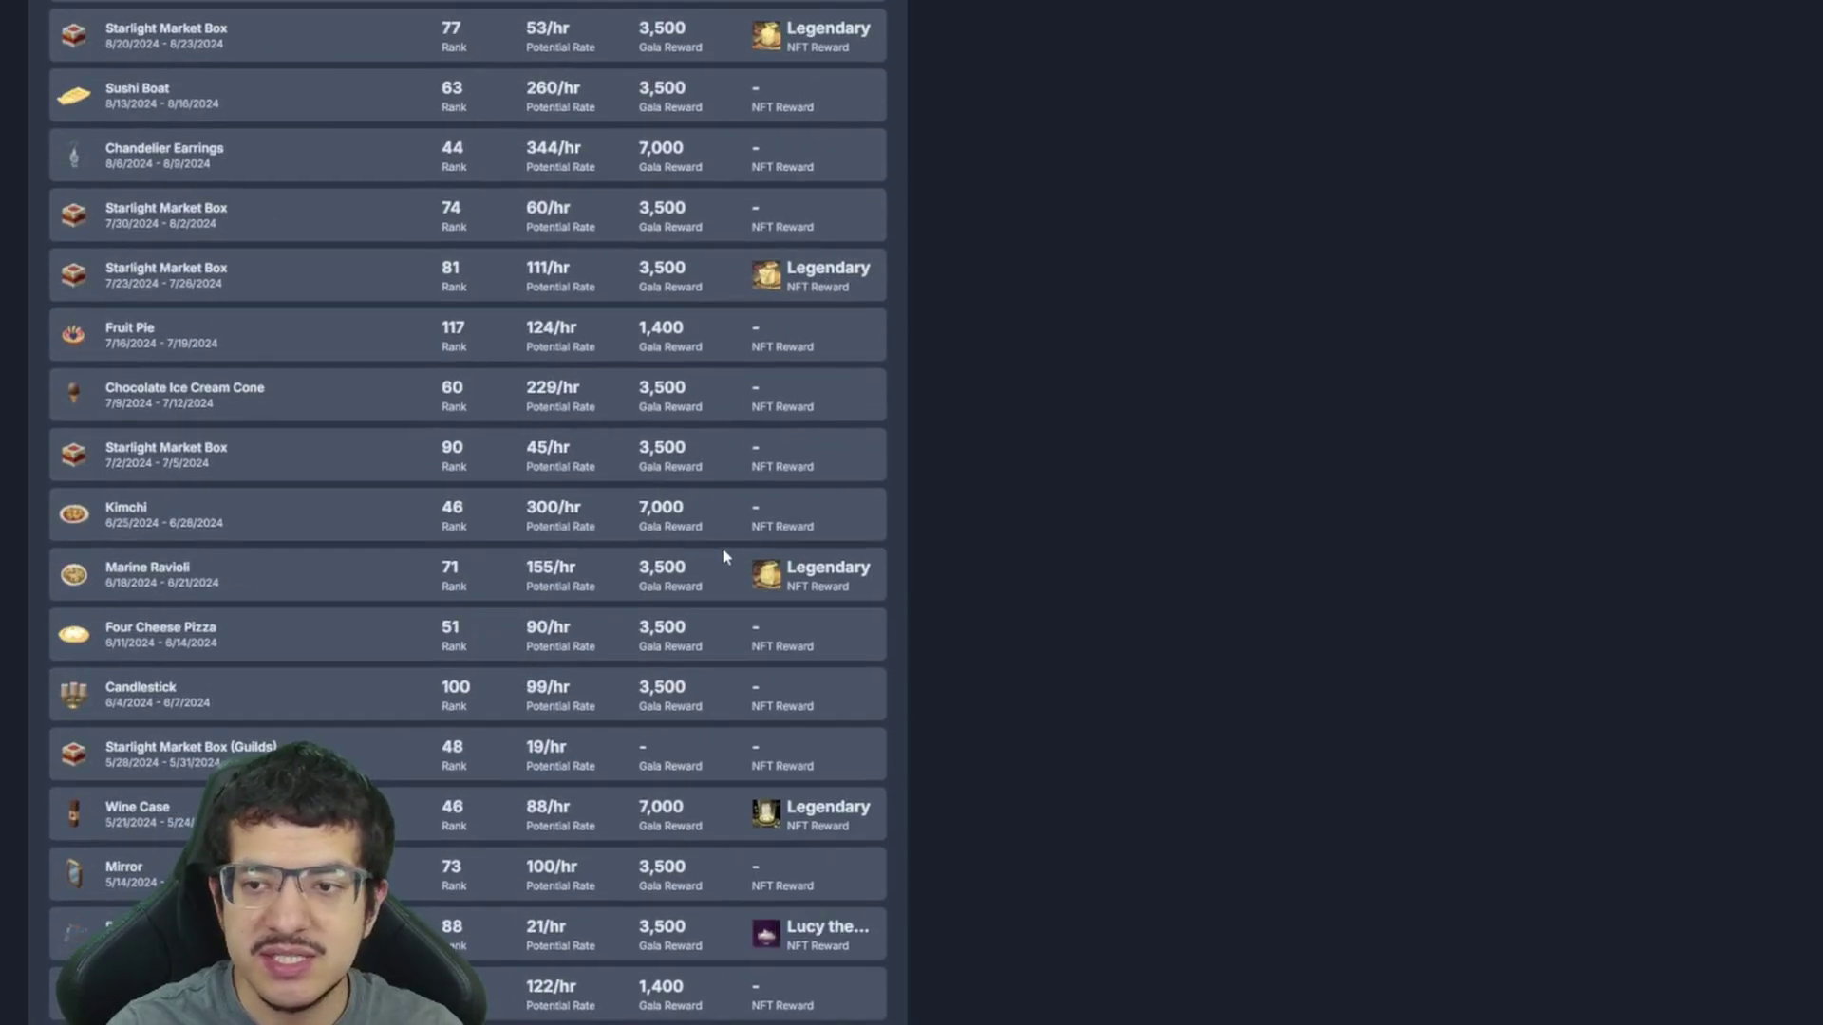
{"action": "scroll", "coordinate": [724, 571], "scroll_direction": "up", "scroll_amount": 20}
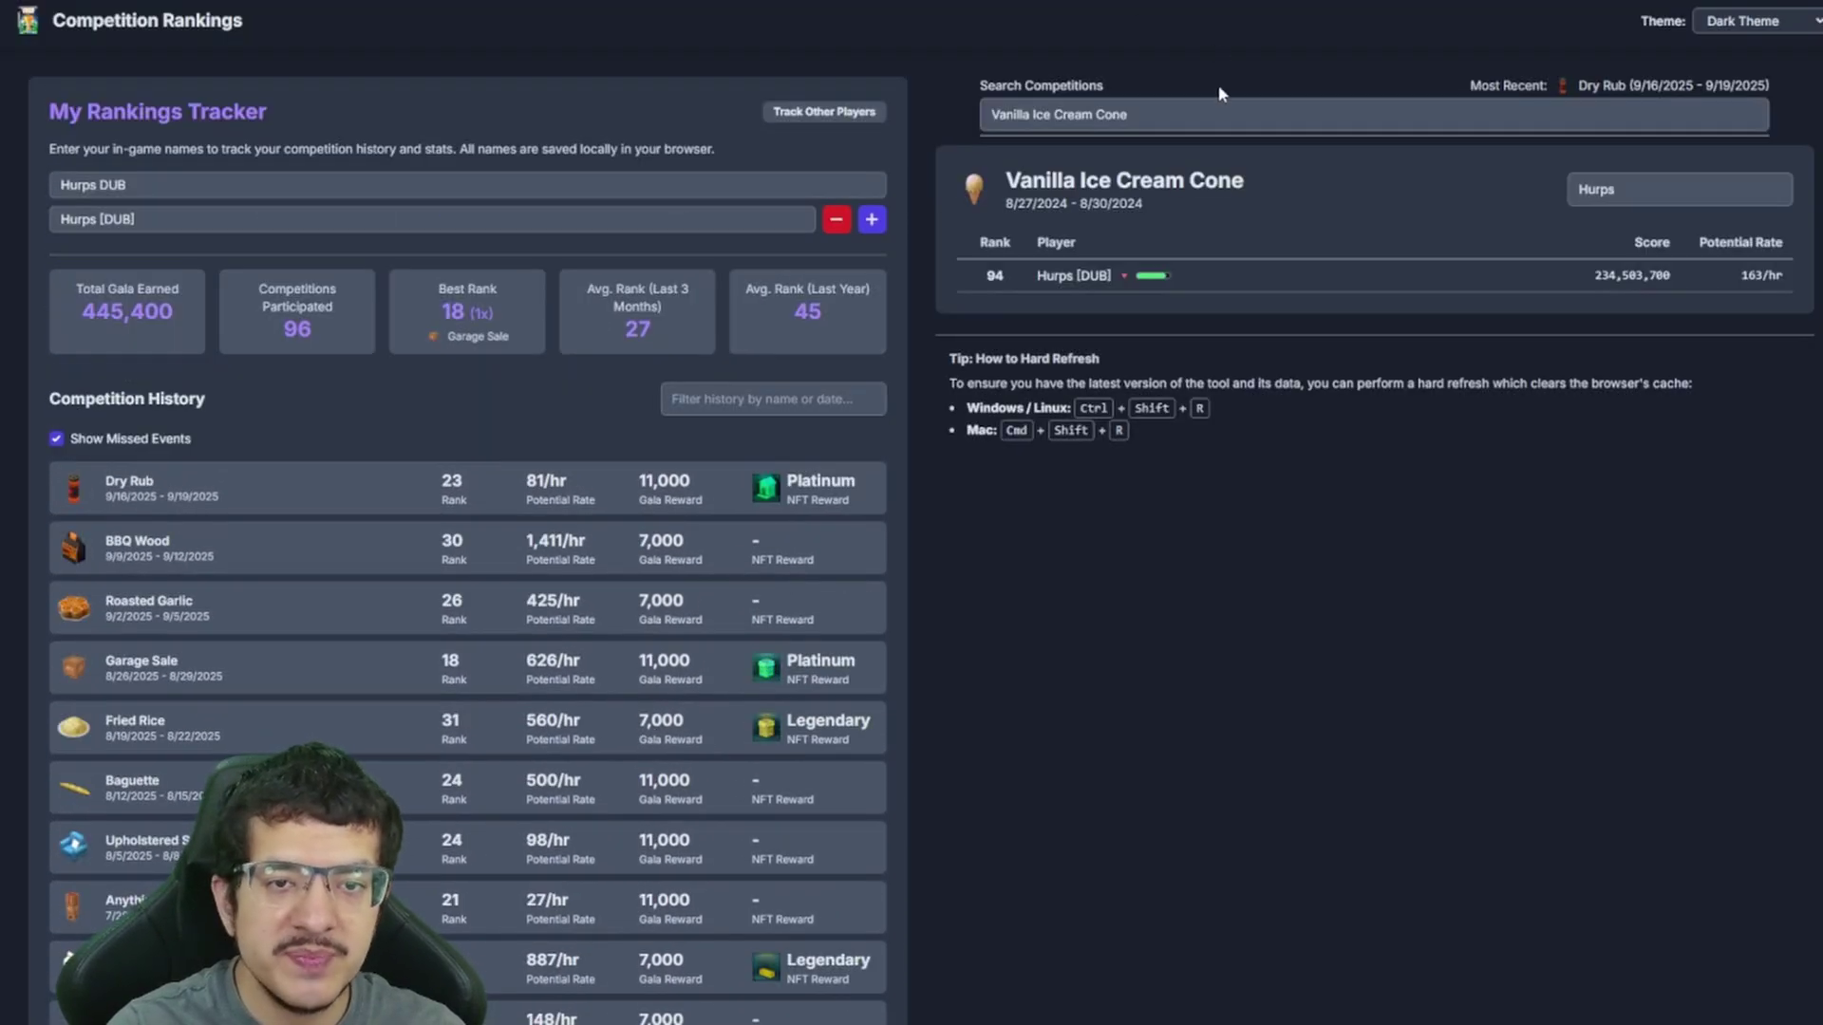
Load the Salmon Nigiri leaderboard and filter its players by "Hurps"
{"action": "left_click", "coordinate": [1168, 93]}
{"action": "key", "text": "ctrl+a"}
{"action": "type", "text": "Salmon Nigiri"}
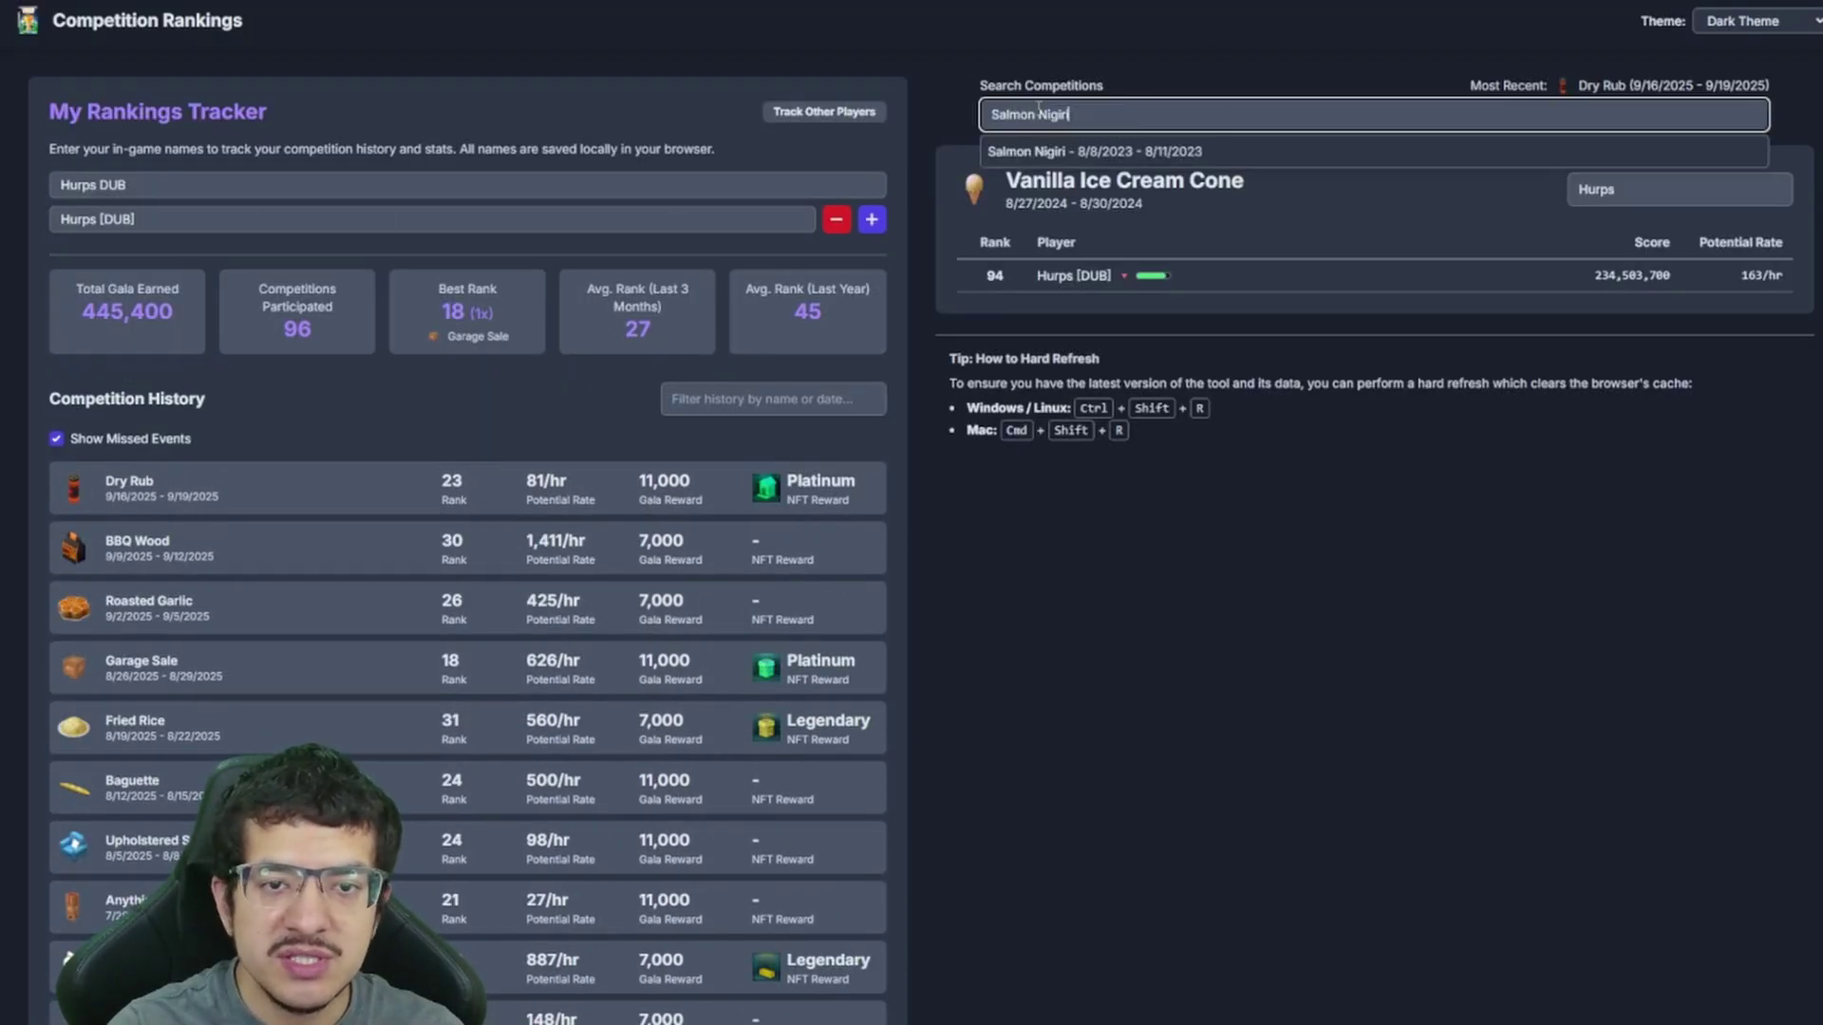
{"action": "left_click", "coordinate": [1111, 156]}
{"action": "type", "text": "Hurps"}
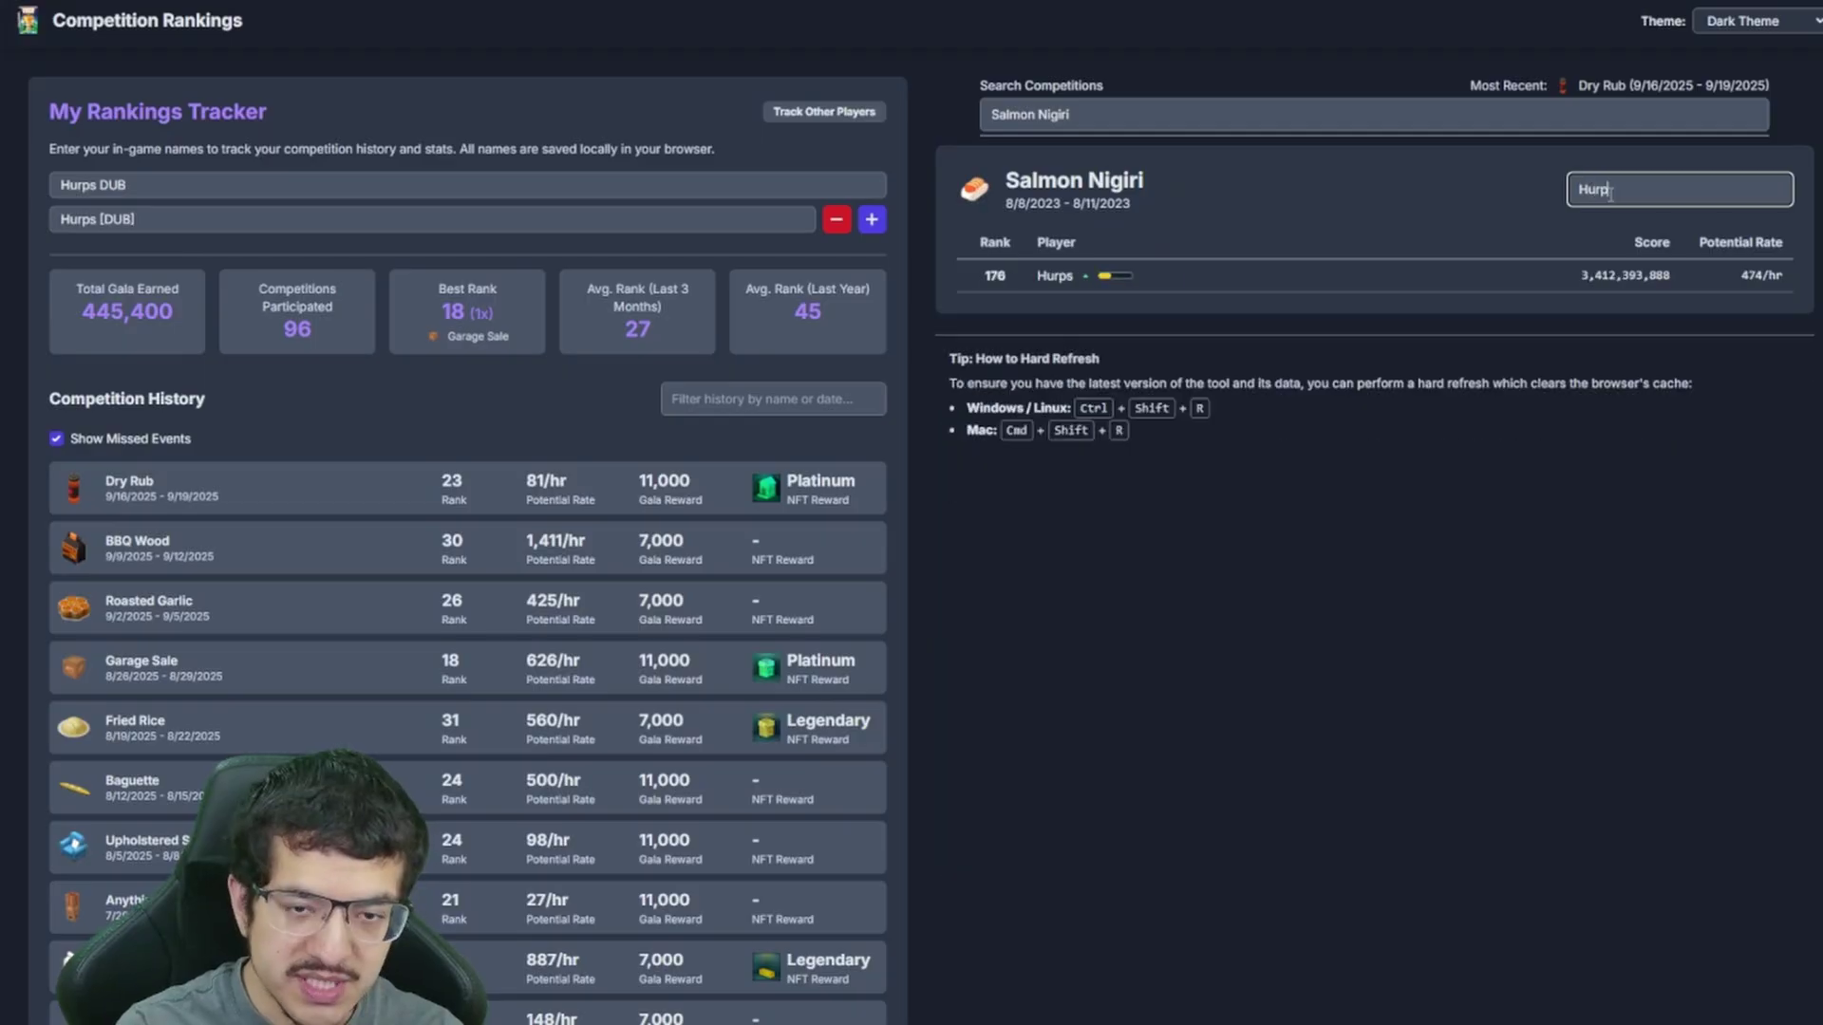
Copy the in-game name from the filtered Salmon Nigiri leaderboard into a third name entry in My Rankings Tracker
{"action": "double_click", "coordinate": [1057, 277]}
{"action": "key", "text": "ctrl+c"}
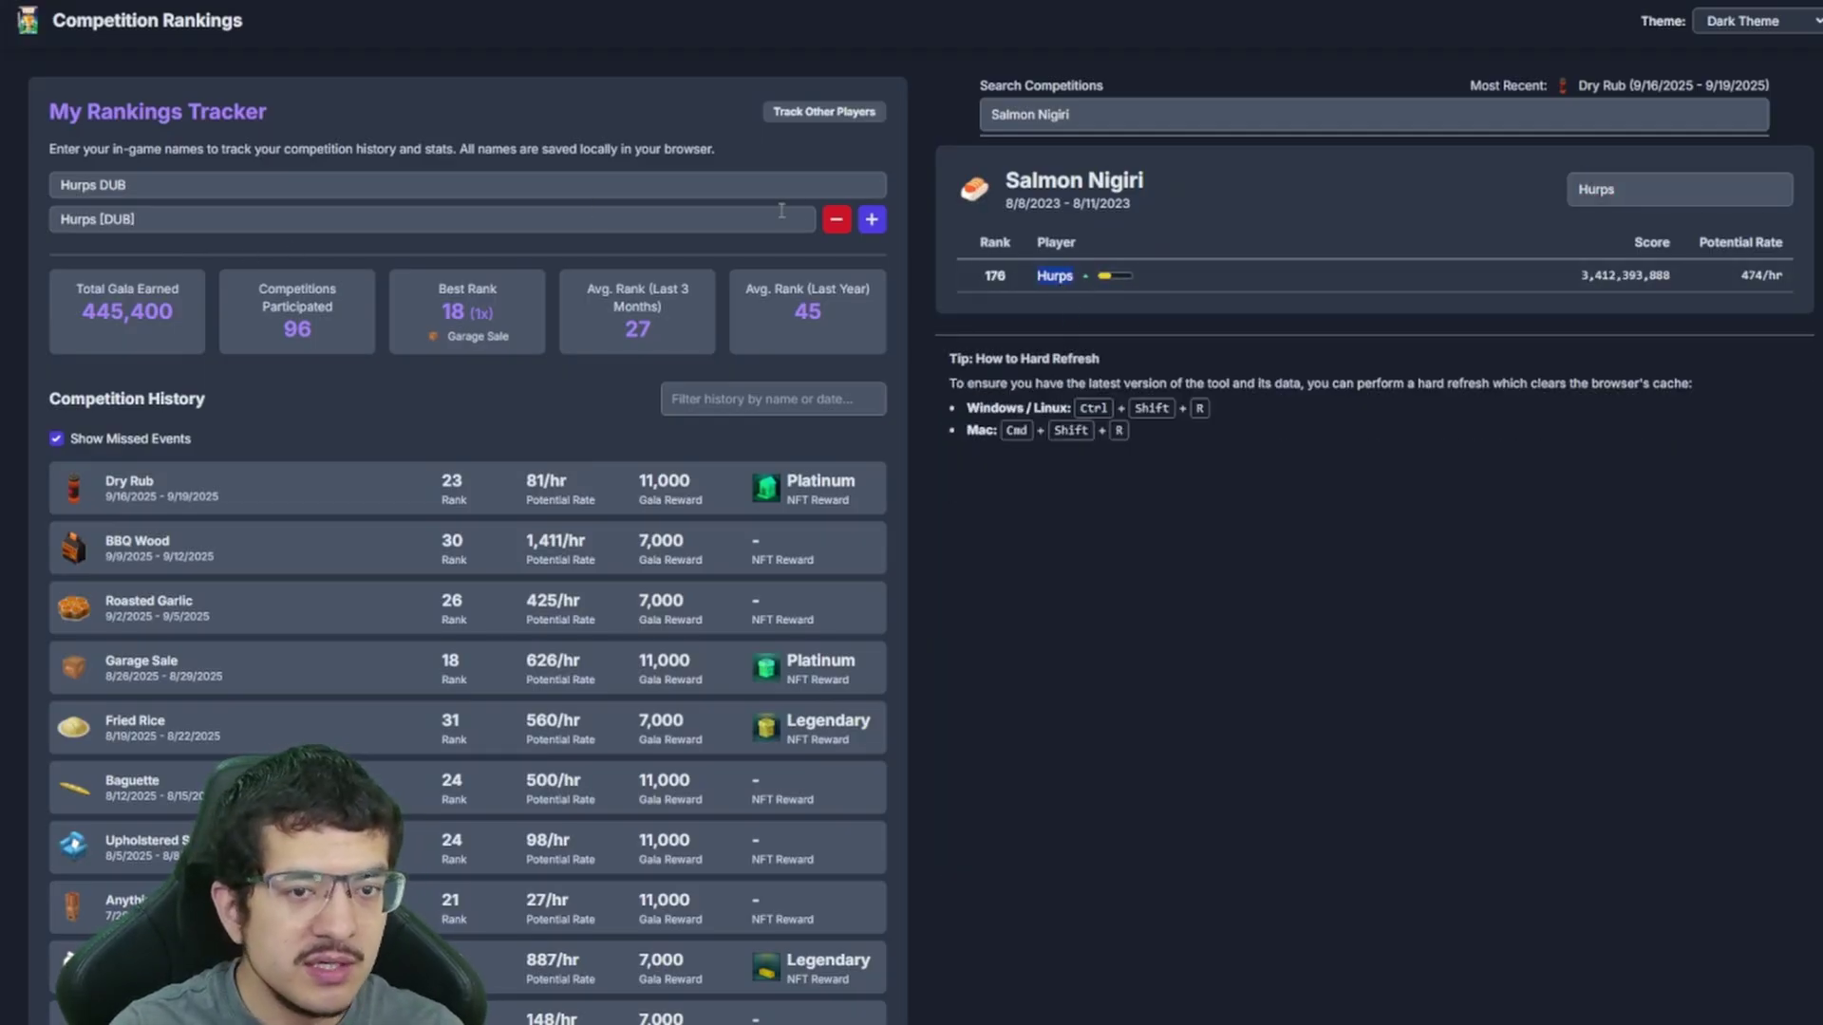
{"action": "left_click", "coordinate": [872, 220]}
{"action": "left_click", "coordinate": [191, 253]}
{"action": "key", "text": "ctrl+v"}
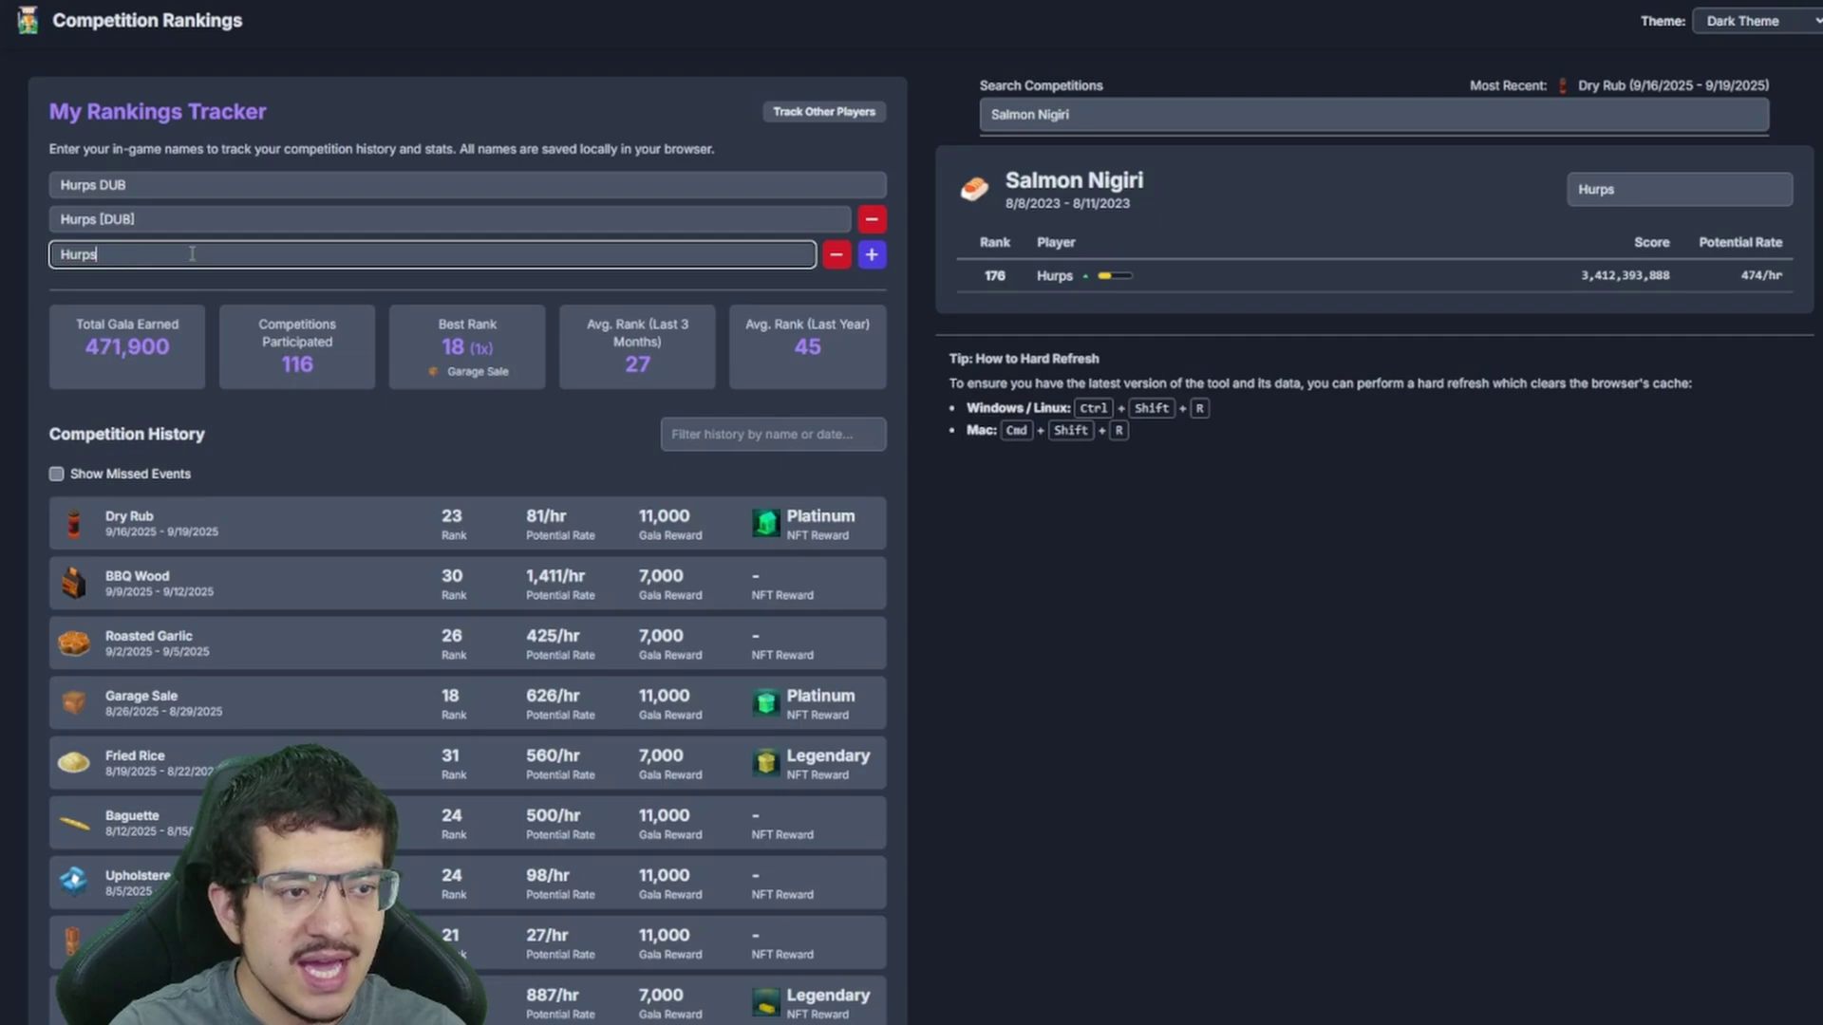
{"action": "left_click", "coordinate": [121, 289]}
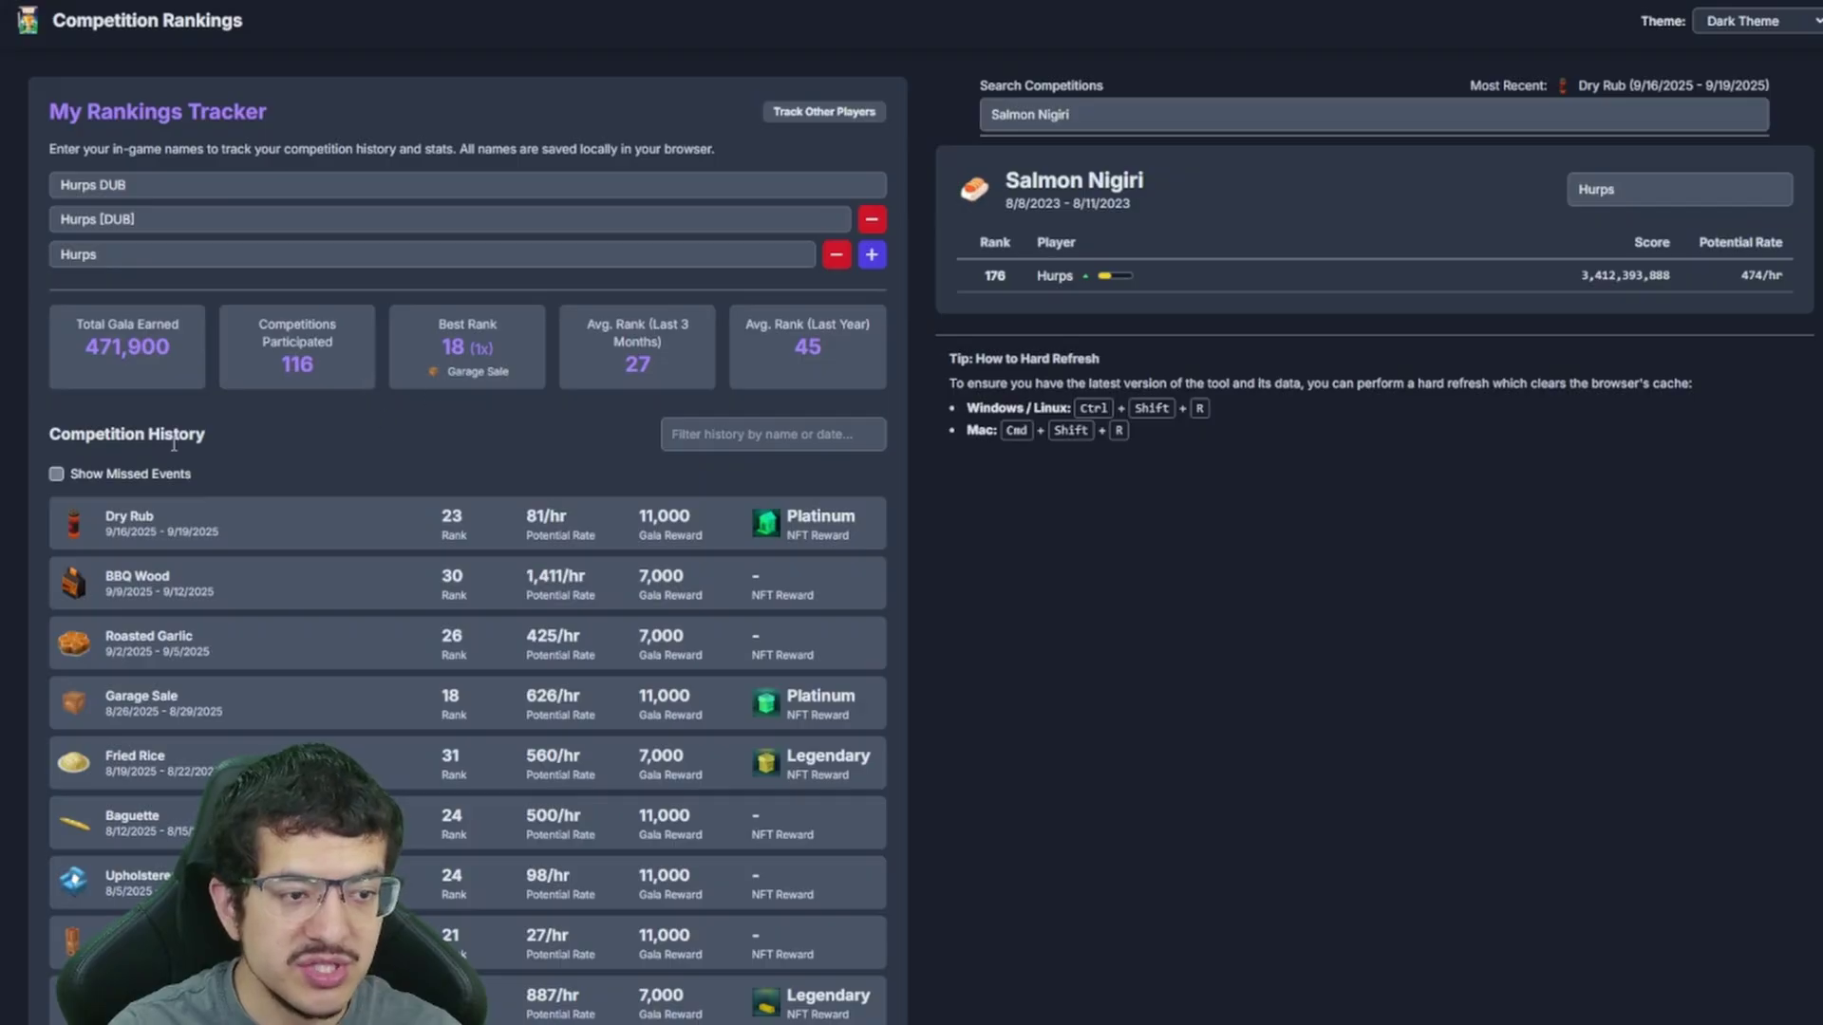
Show missed events for all three combined names and review the full competition history down to its earliest entries
{"action": "left_click", "coordinate": [56, 474]}
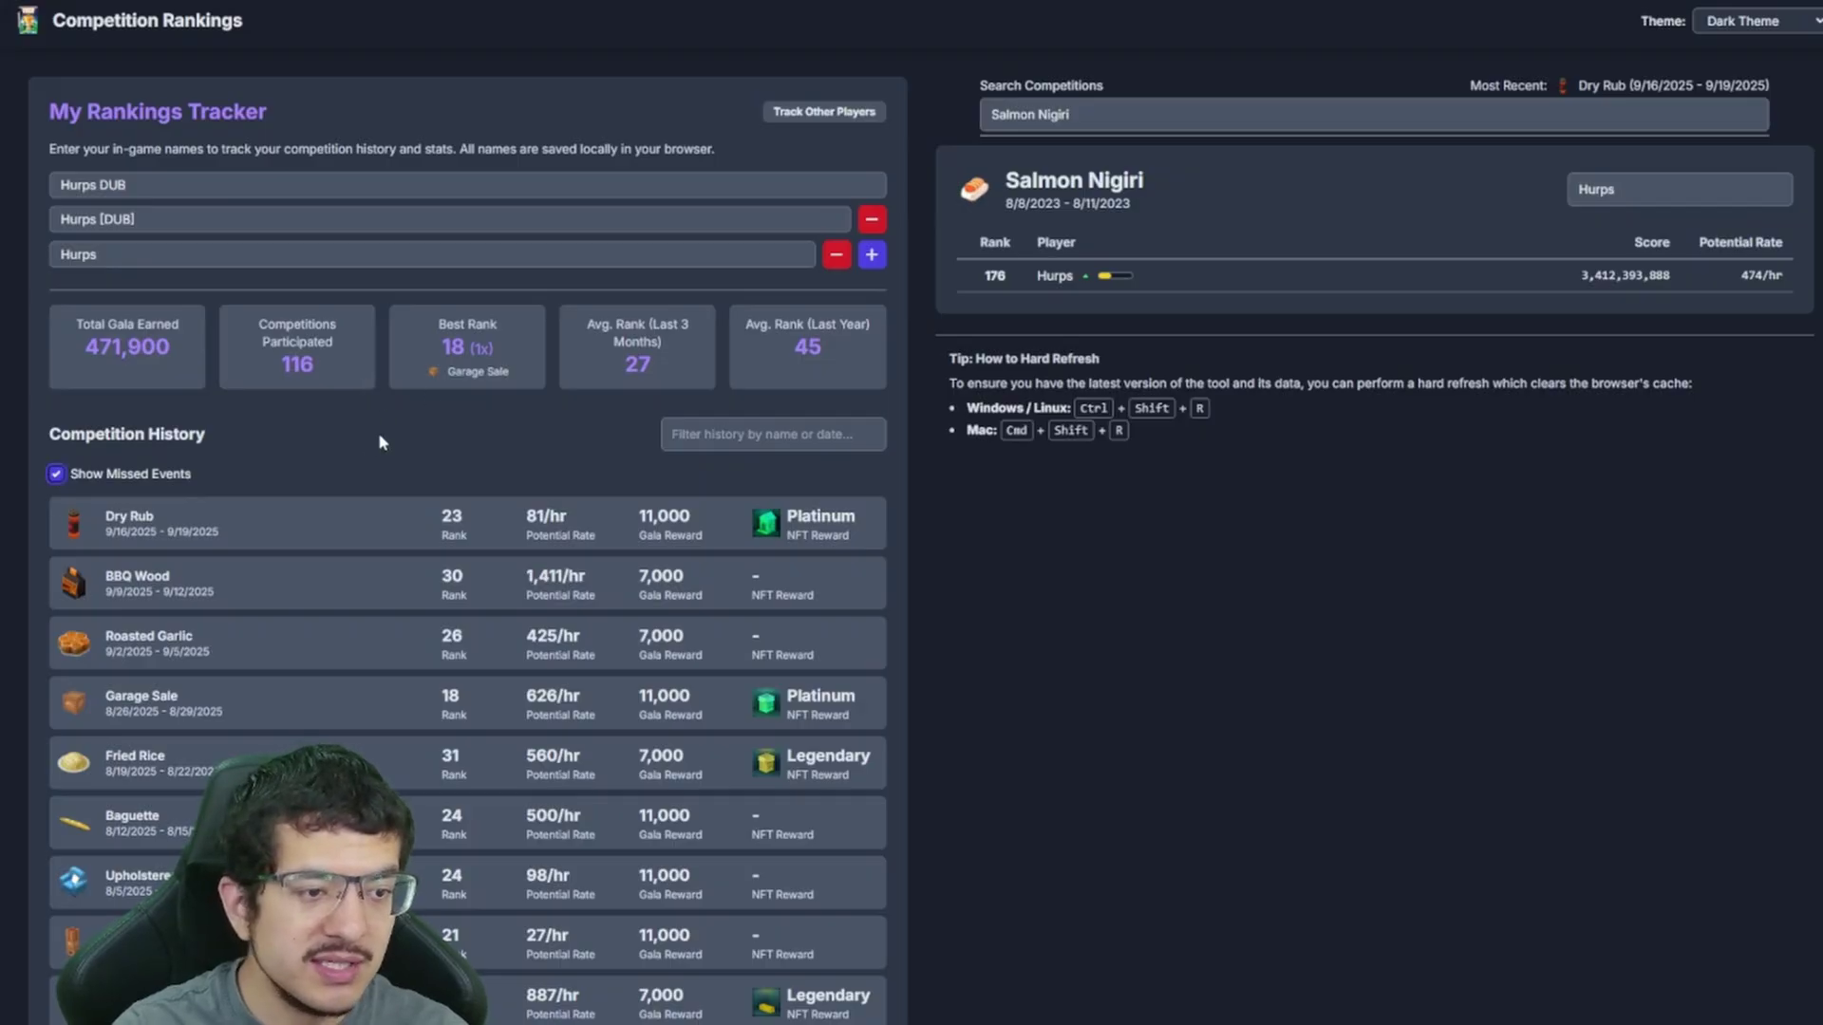
{"action": "scroll", "coordinate": [378, 431], "scroll_direction": "down", "scroll_amount": 20}
{"action": "scroll", "coordinate": [626, 415], "scroll_direction": "down", "scroll_amount": 20}
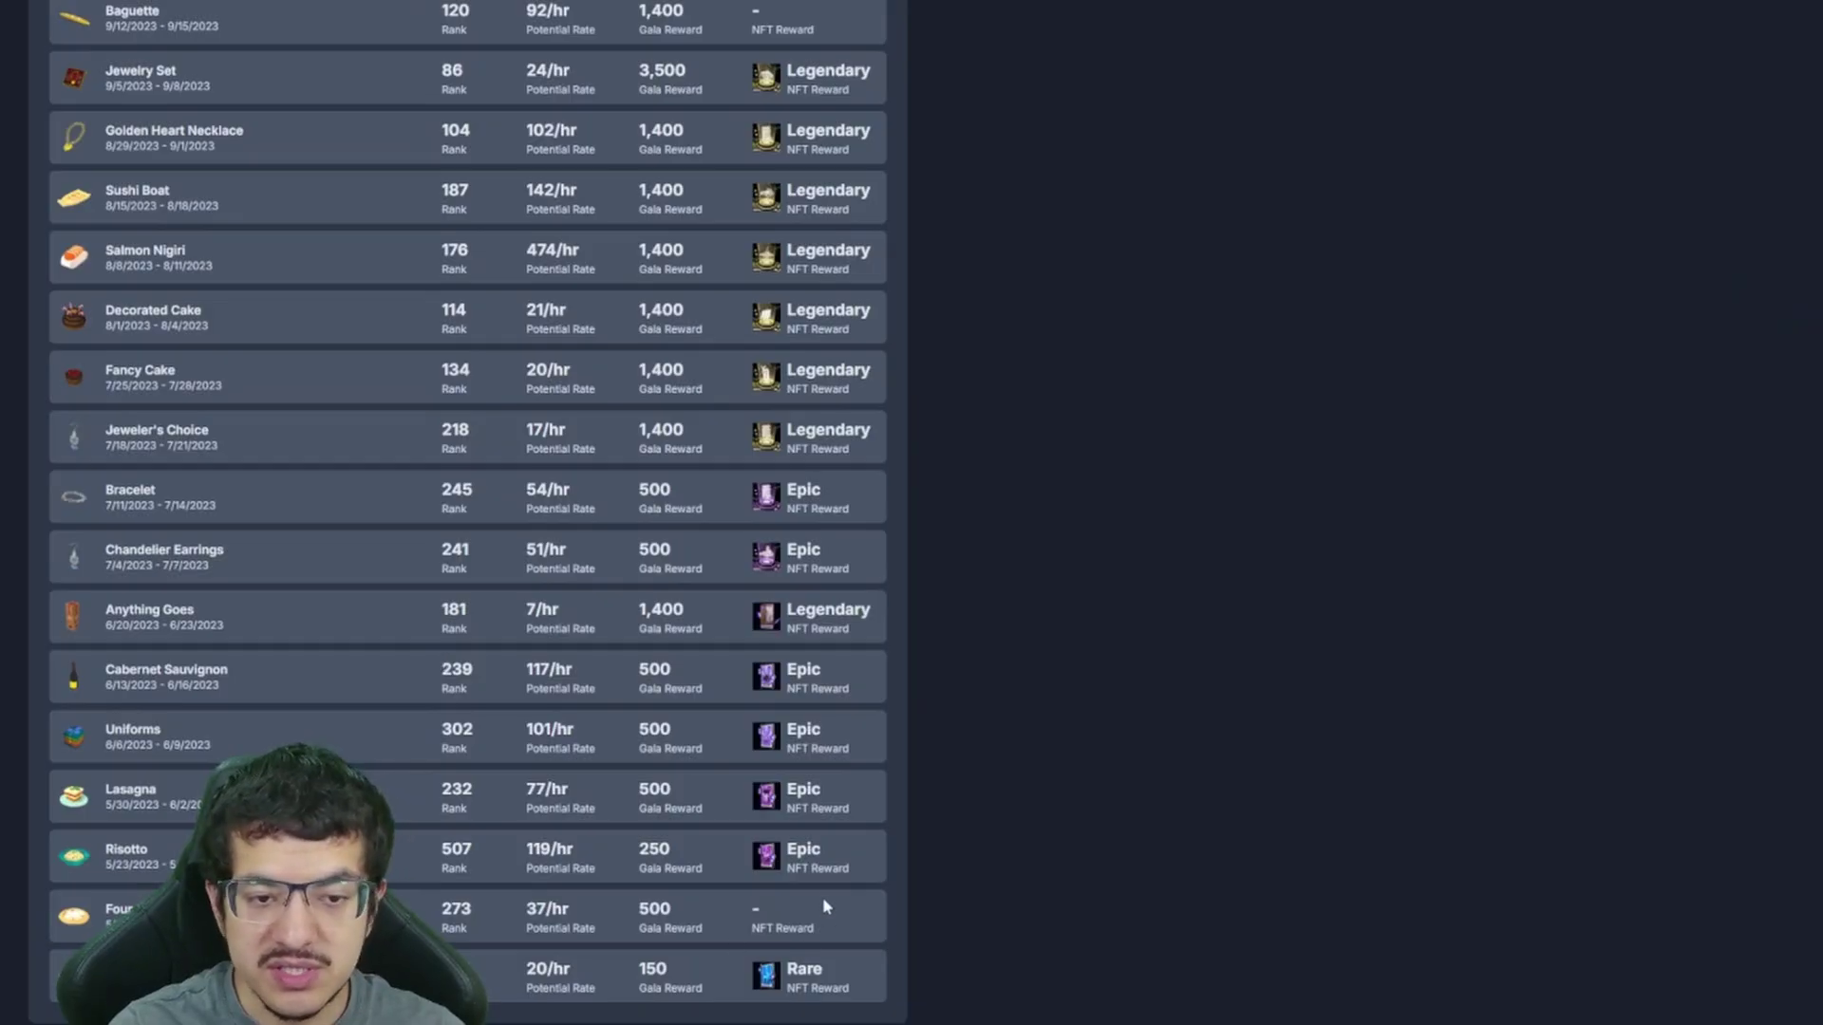
{"action": "scroll", "coordinate": [658, 459], "scroll_direction": "up", "scroll_amount": 20}
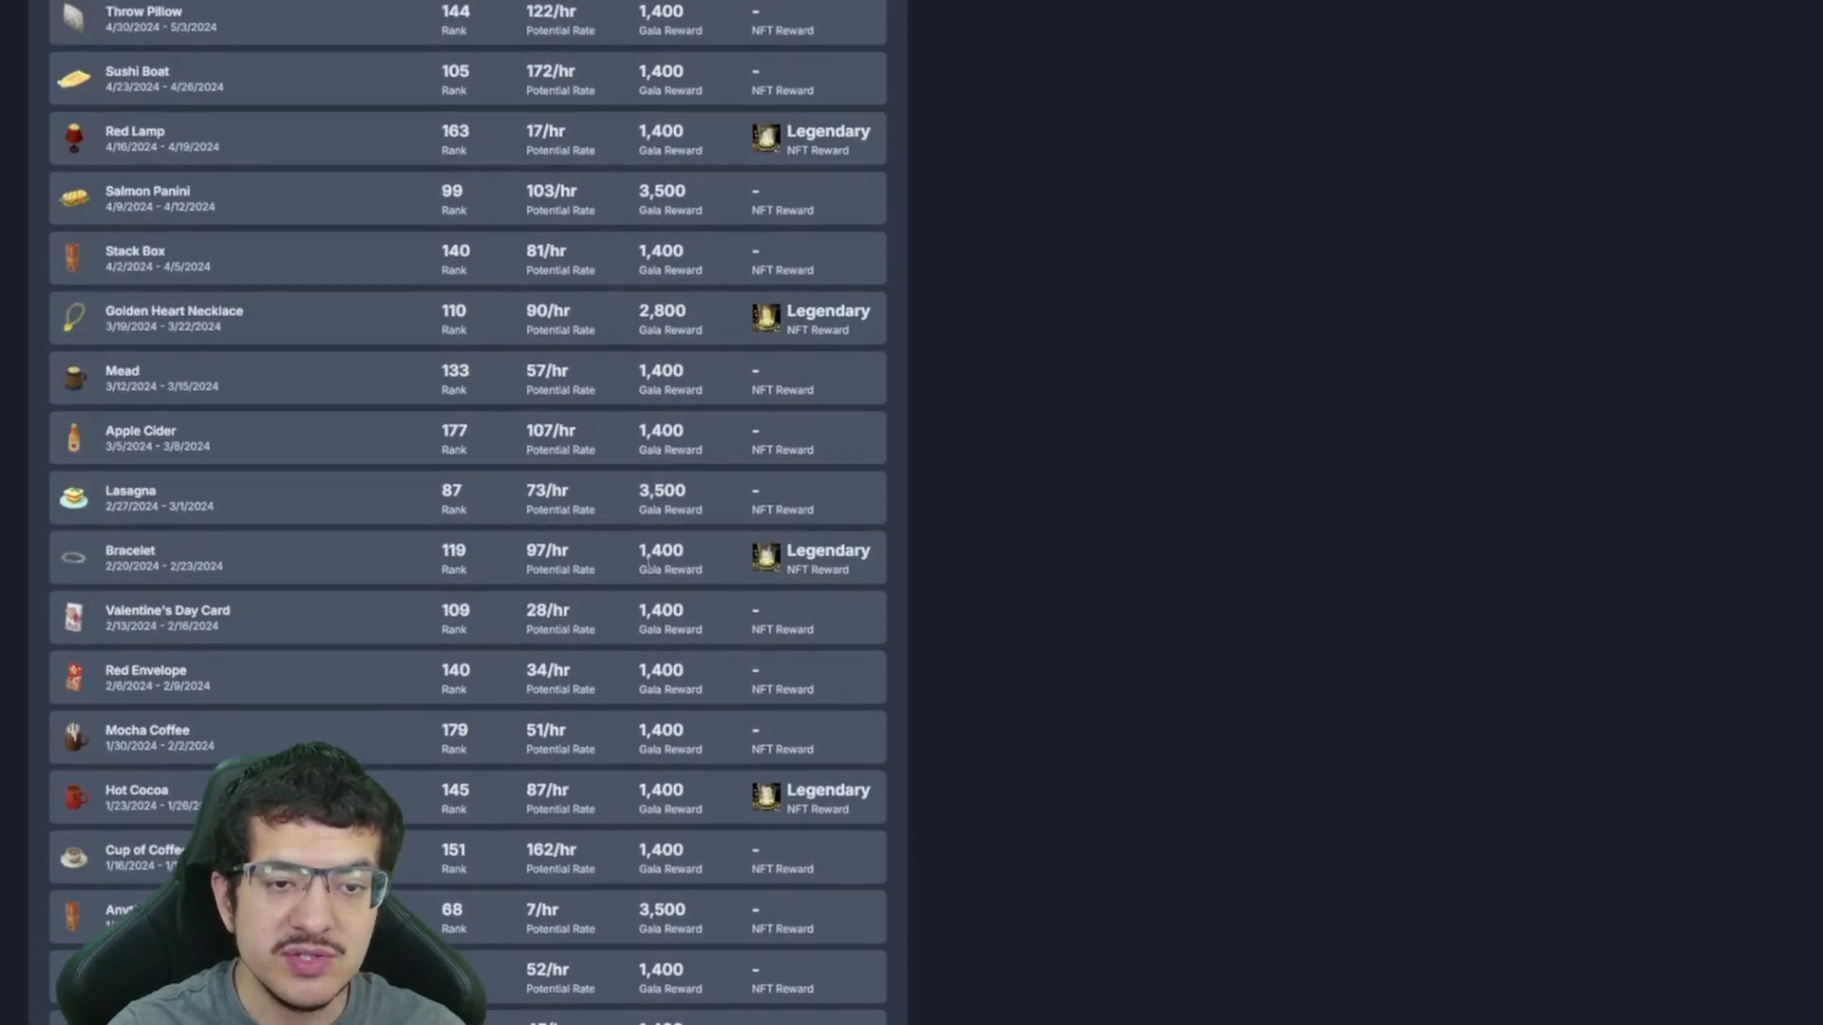
{"action": "scroll", "coordinate": [648, 564], "scroll_direction": "up", "scroll_amount": 20}
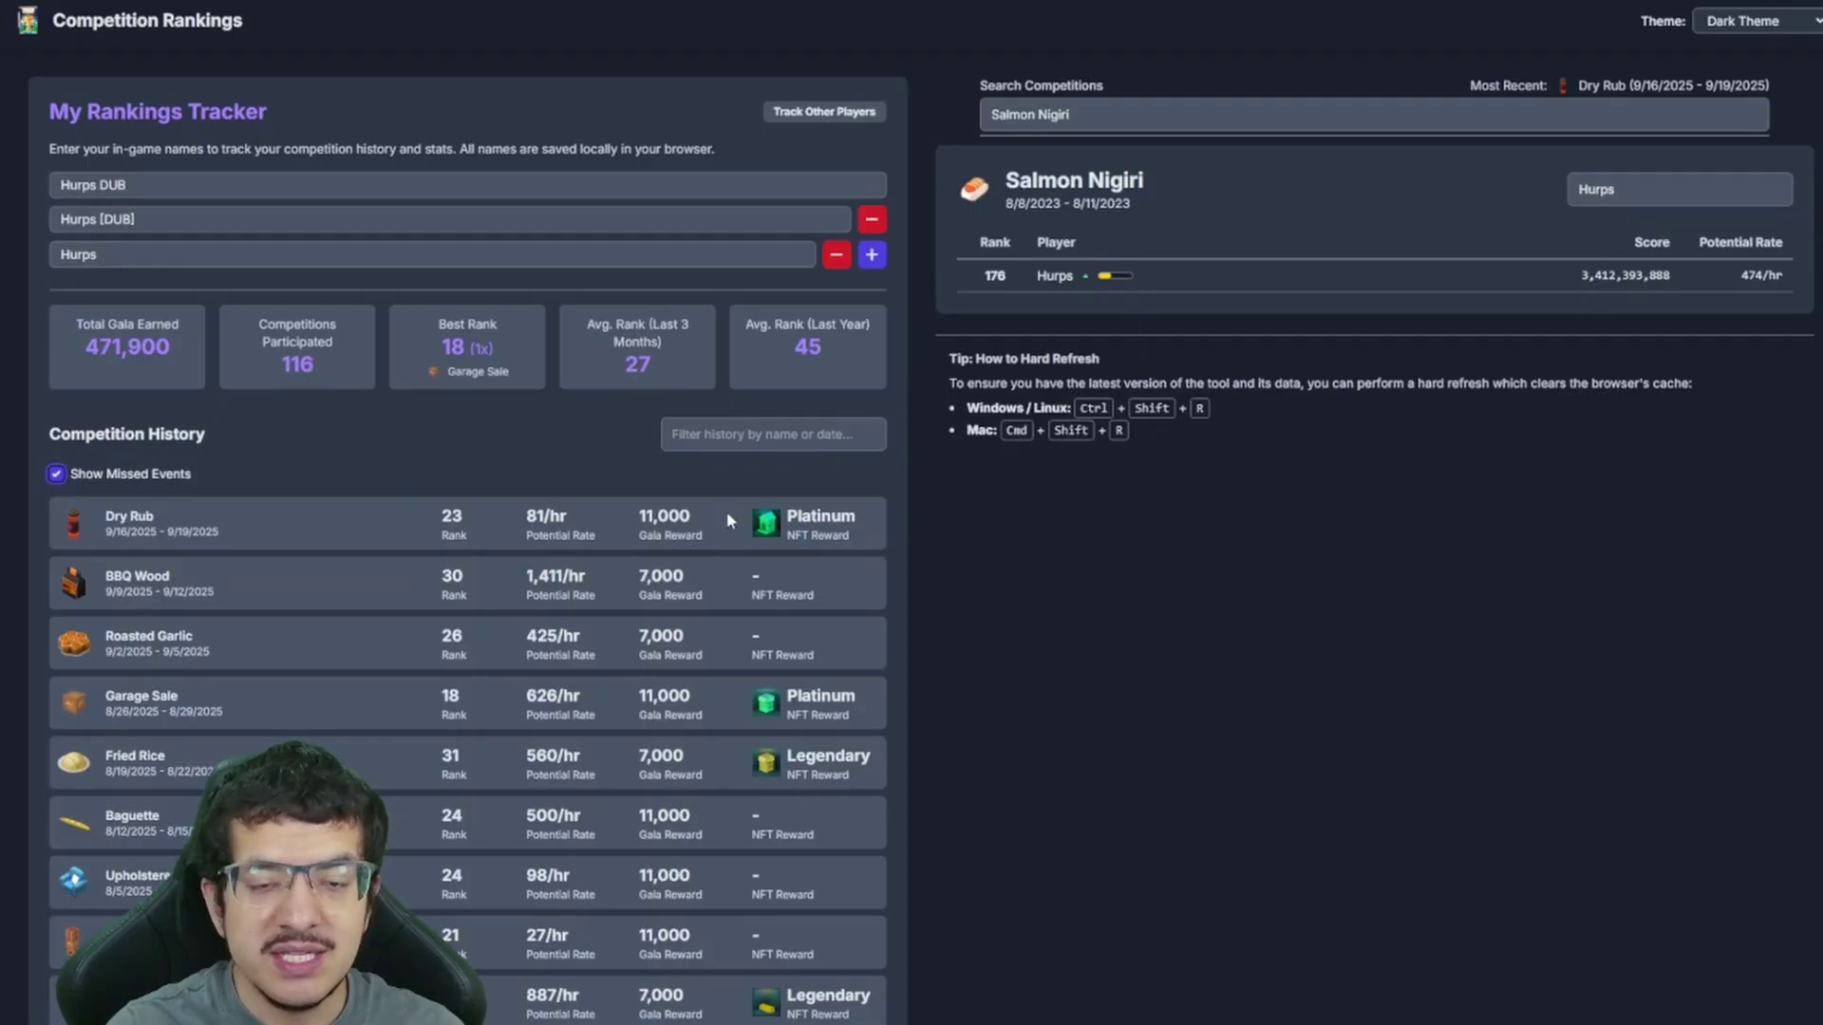
Replace the competition search with "Dry" and load the Dry Rub leaderboard
{"action": "left_click_drag", "start_coordinate": [1066, 114], "coordinate": [958, 109]}
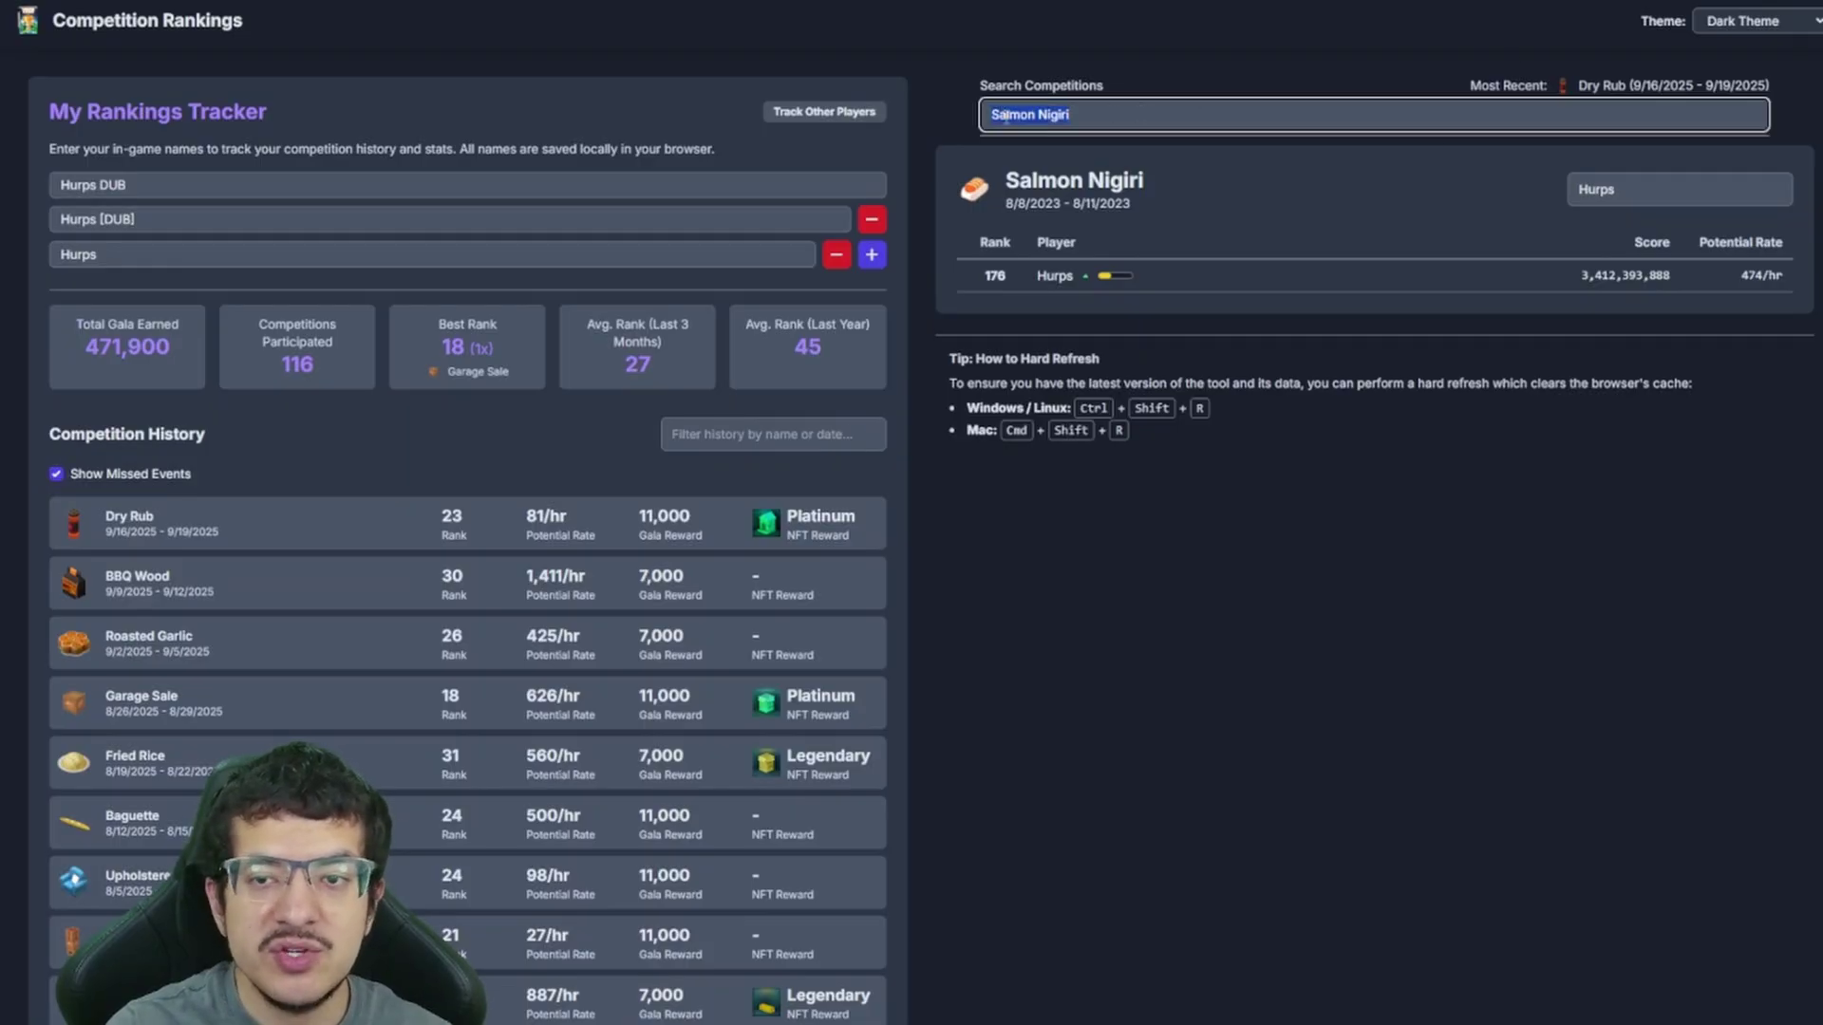
{"action": "key", "text": "BackSpace"}
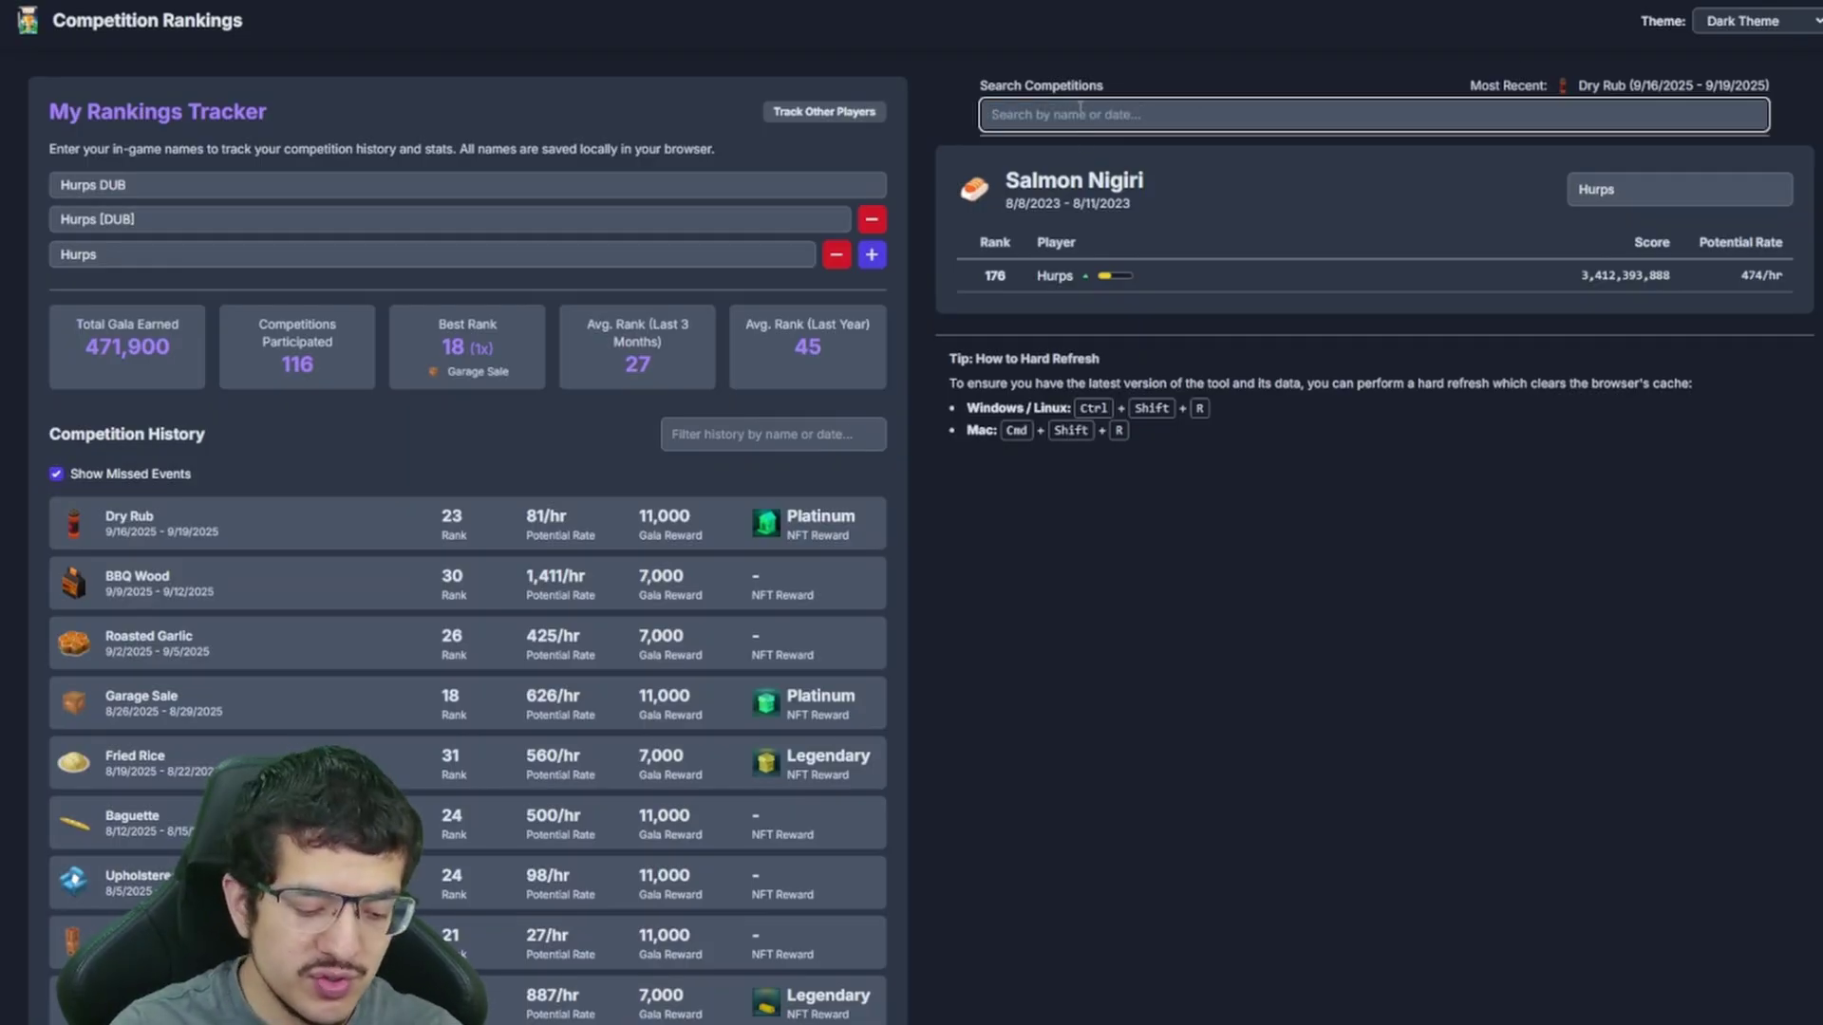
{"action": "type", "text": "Dry"}
{"action": "left_click", "coordinate": [1067, 147]}
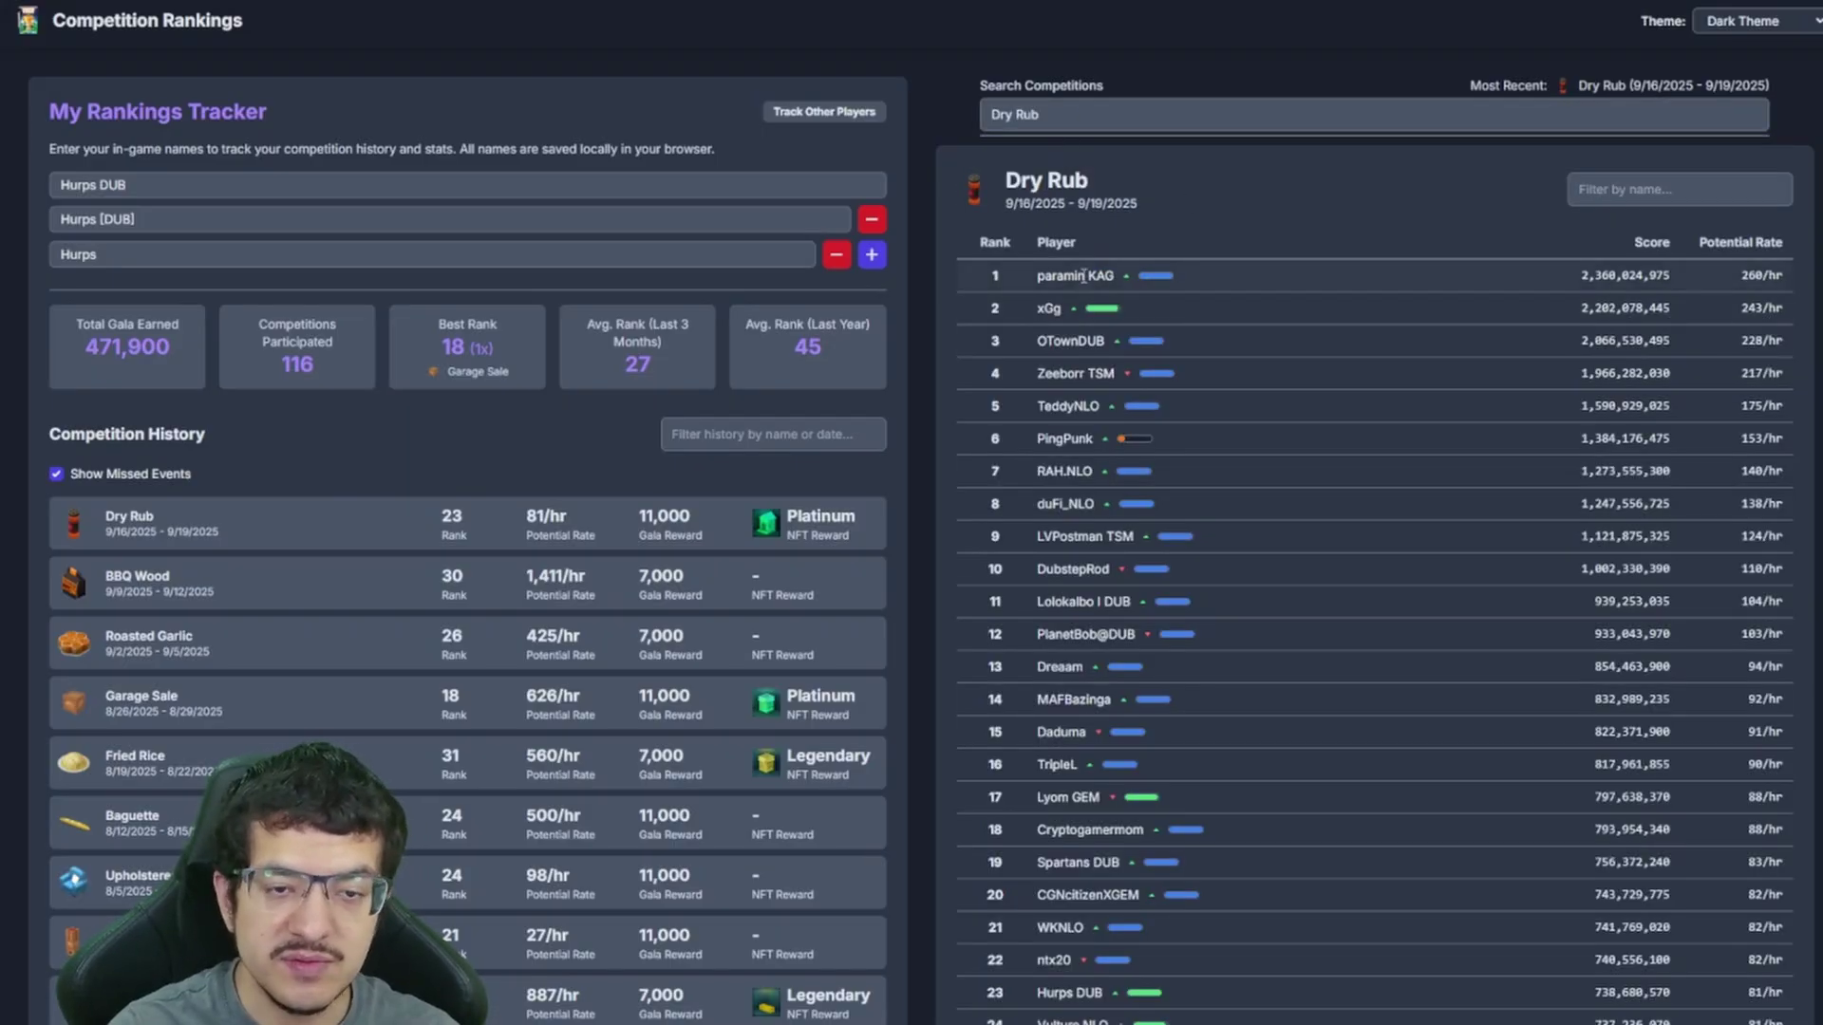
Load the My Names player name set and delete the Hurps V2 set
{"action": "left_click", "coordinate": [837, 112]}
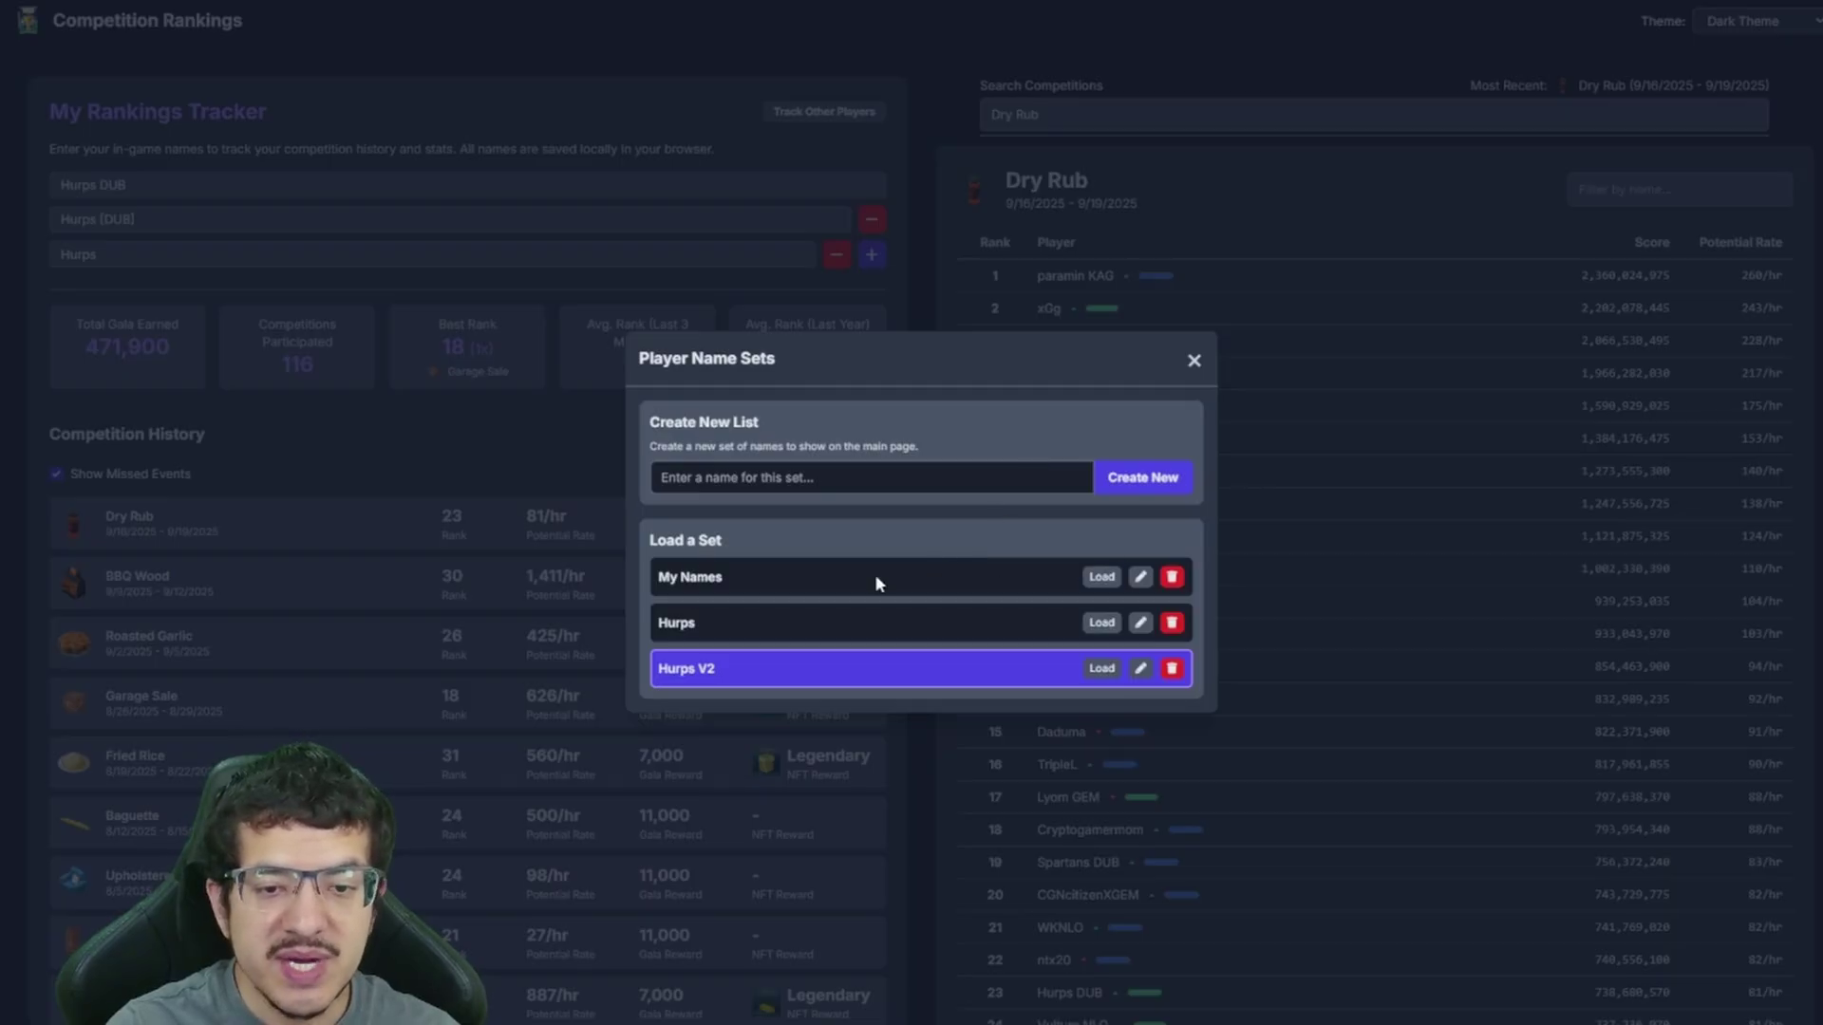
{"action": "left_click", "coordinate": [1102, 577]}
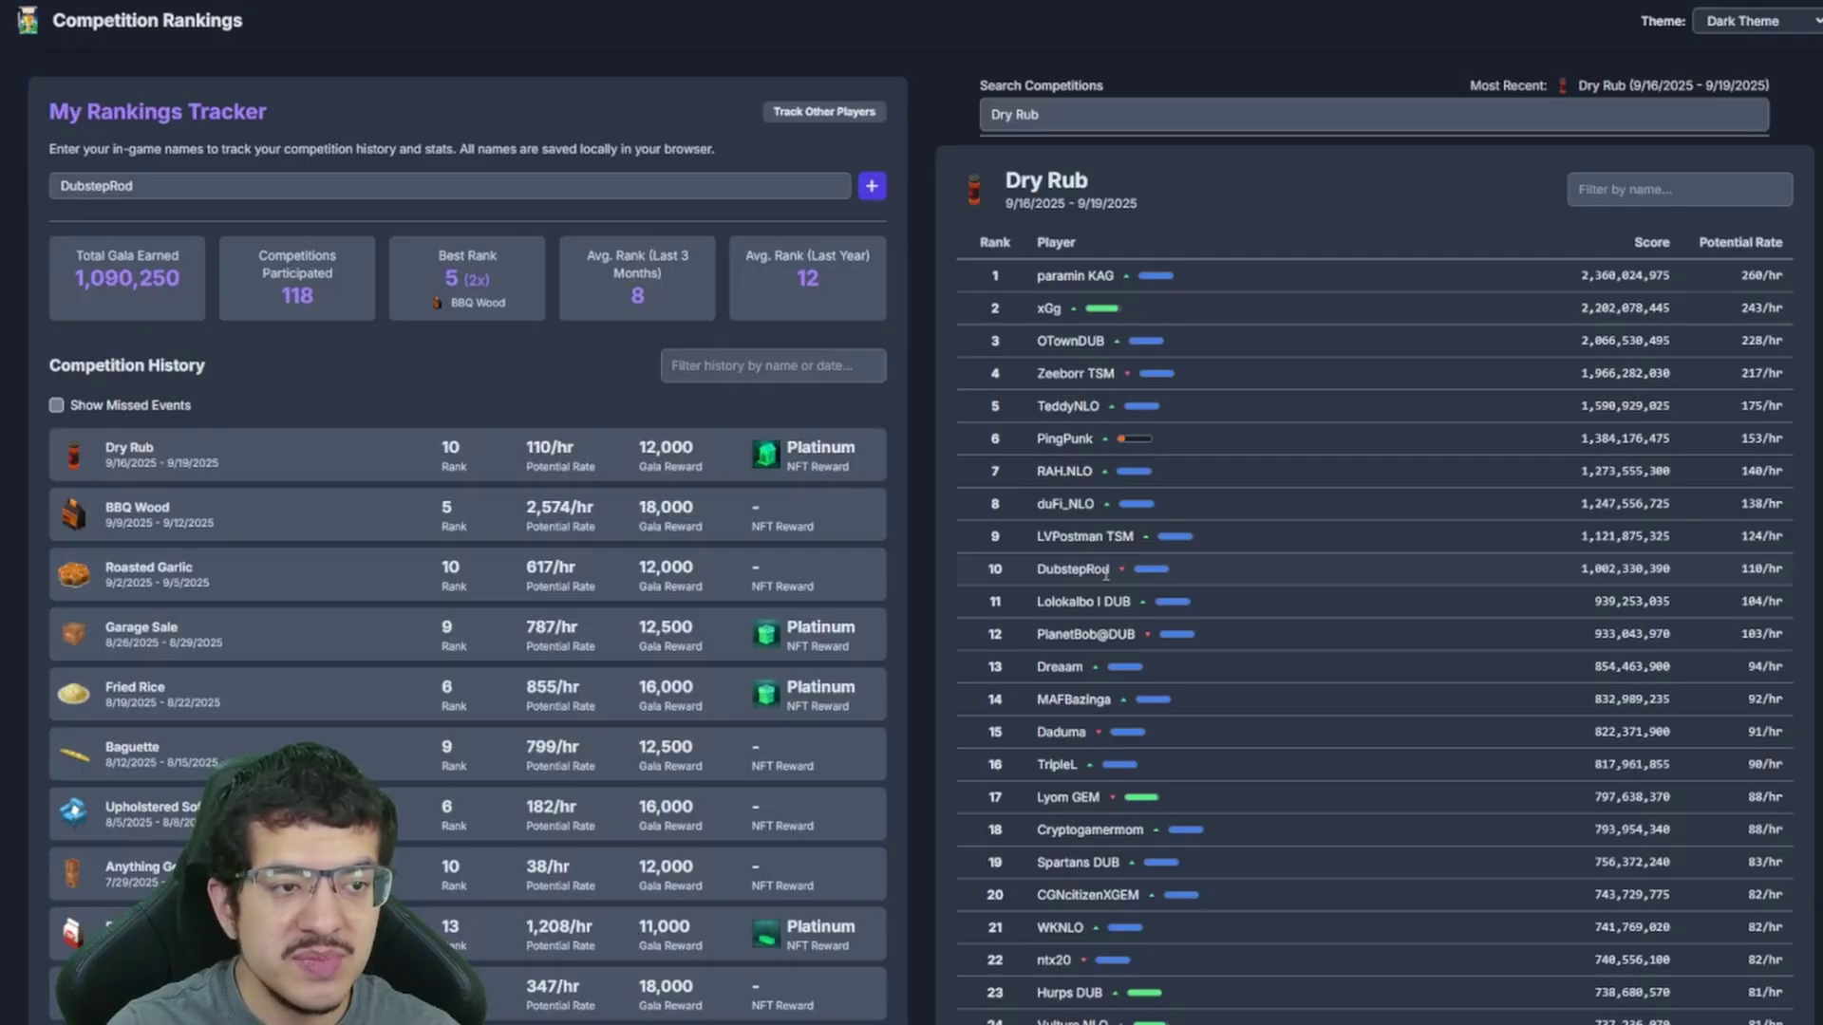
{"action": "left_click", "coordinate": [825, 113]}
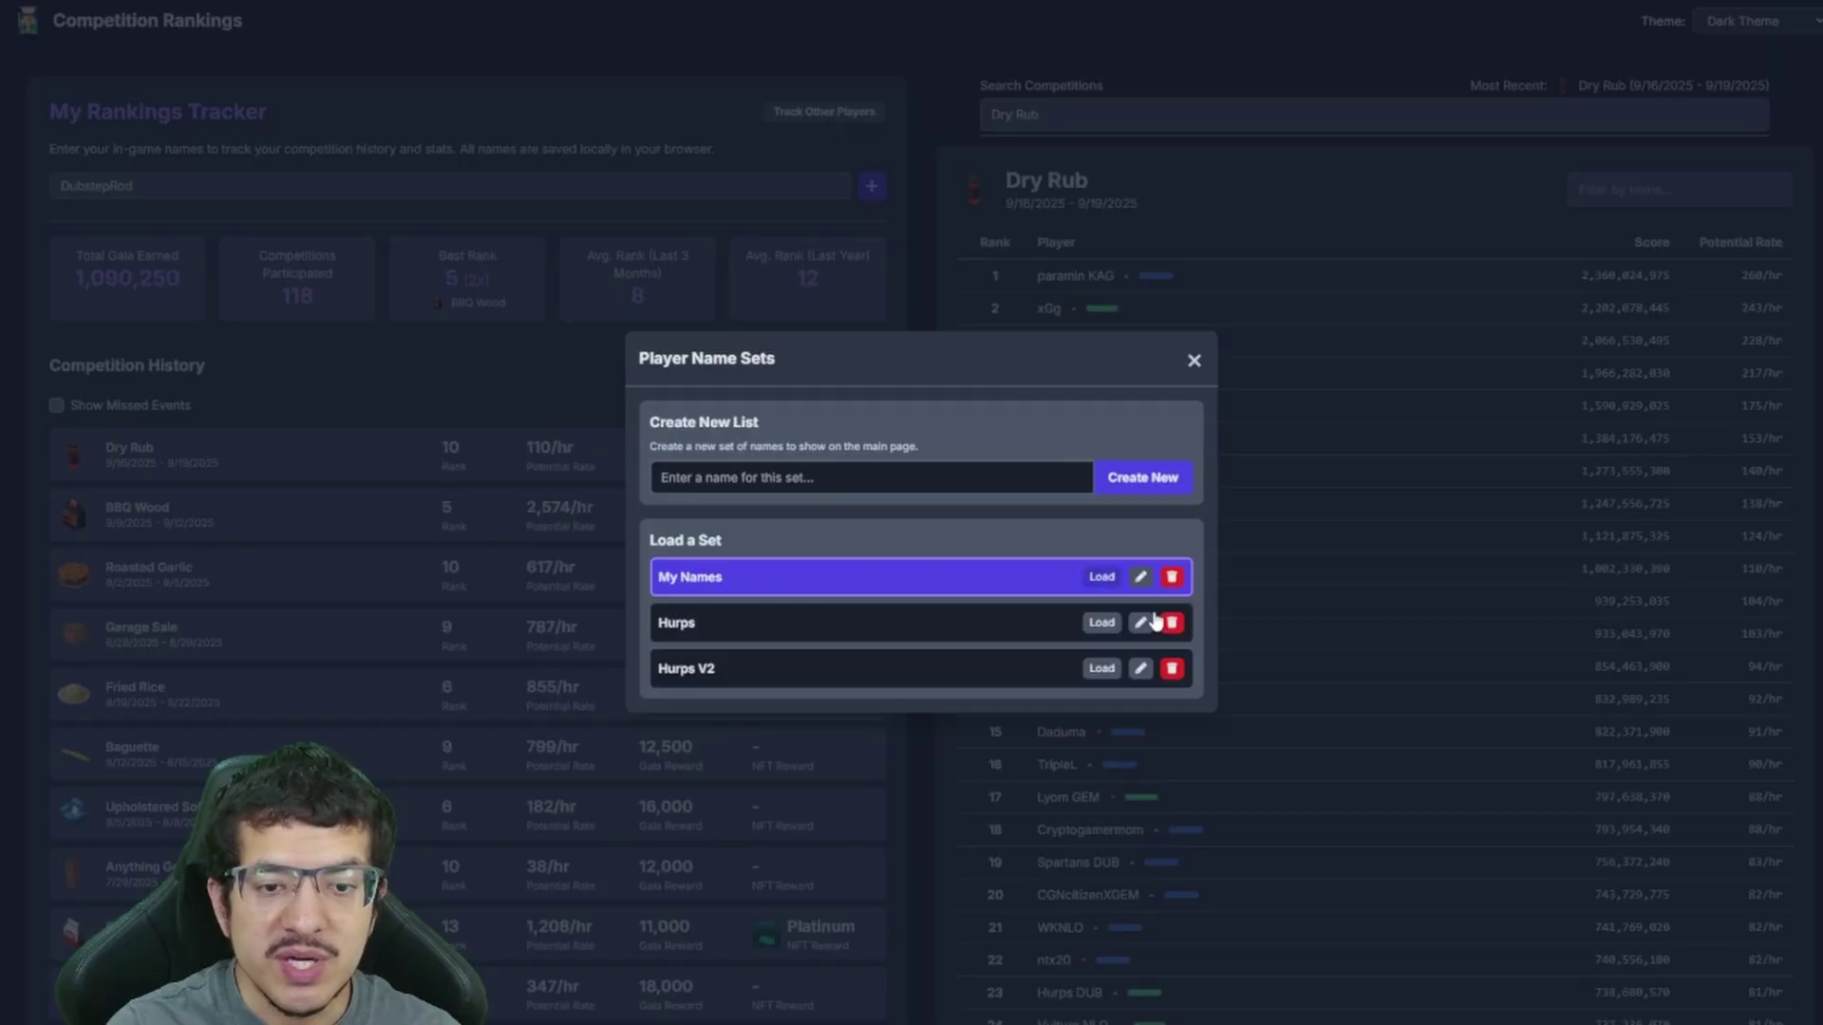
{"action": "left_click", "coordinate": [1173, 670]}
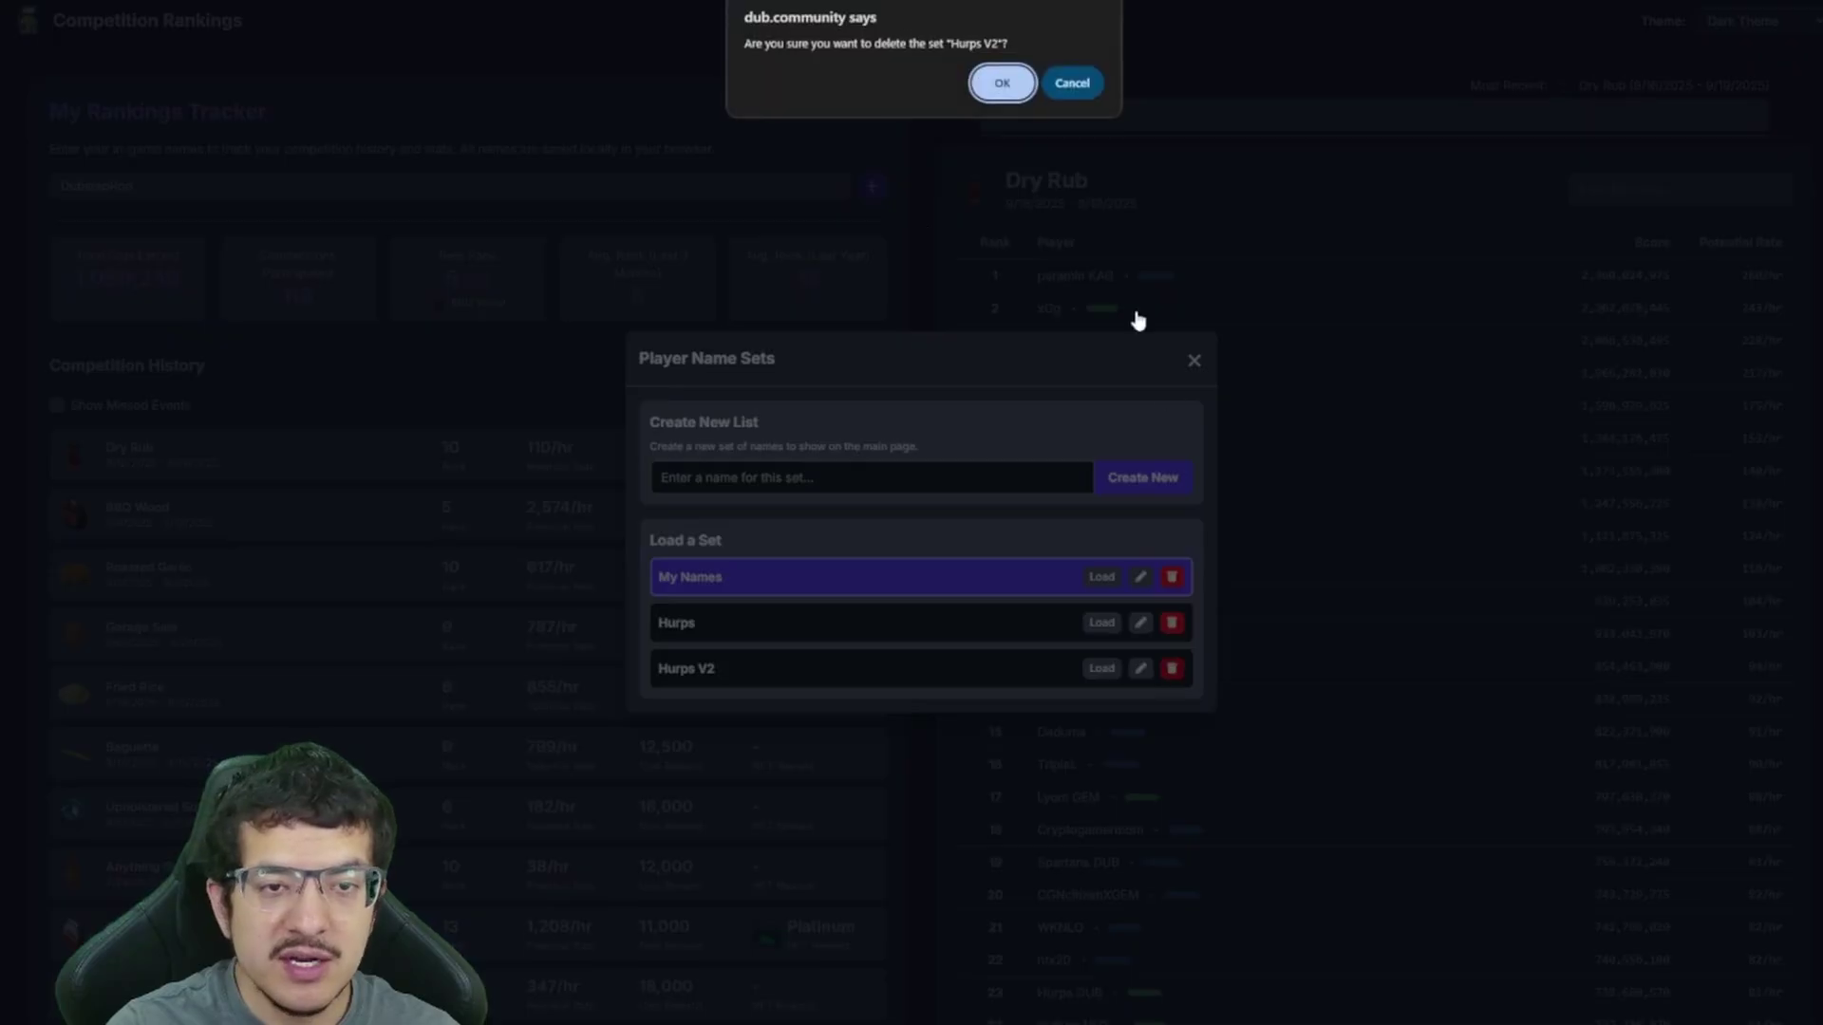
{"action": "left_click", "coordinate": [997, 85]}
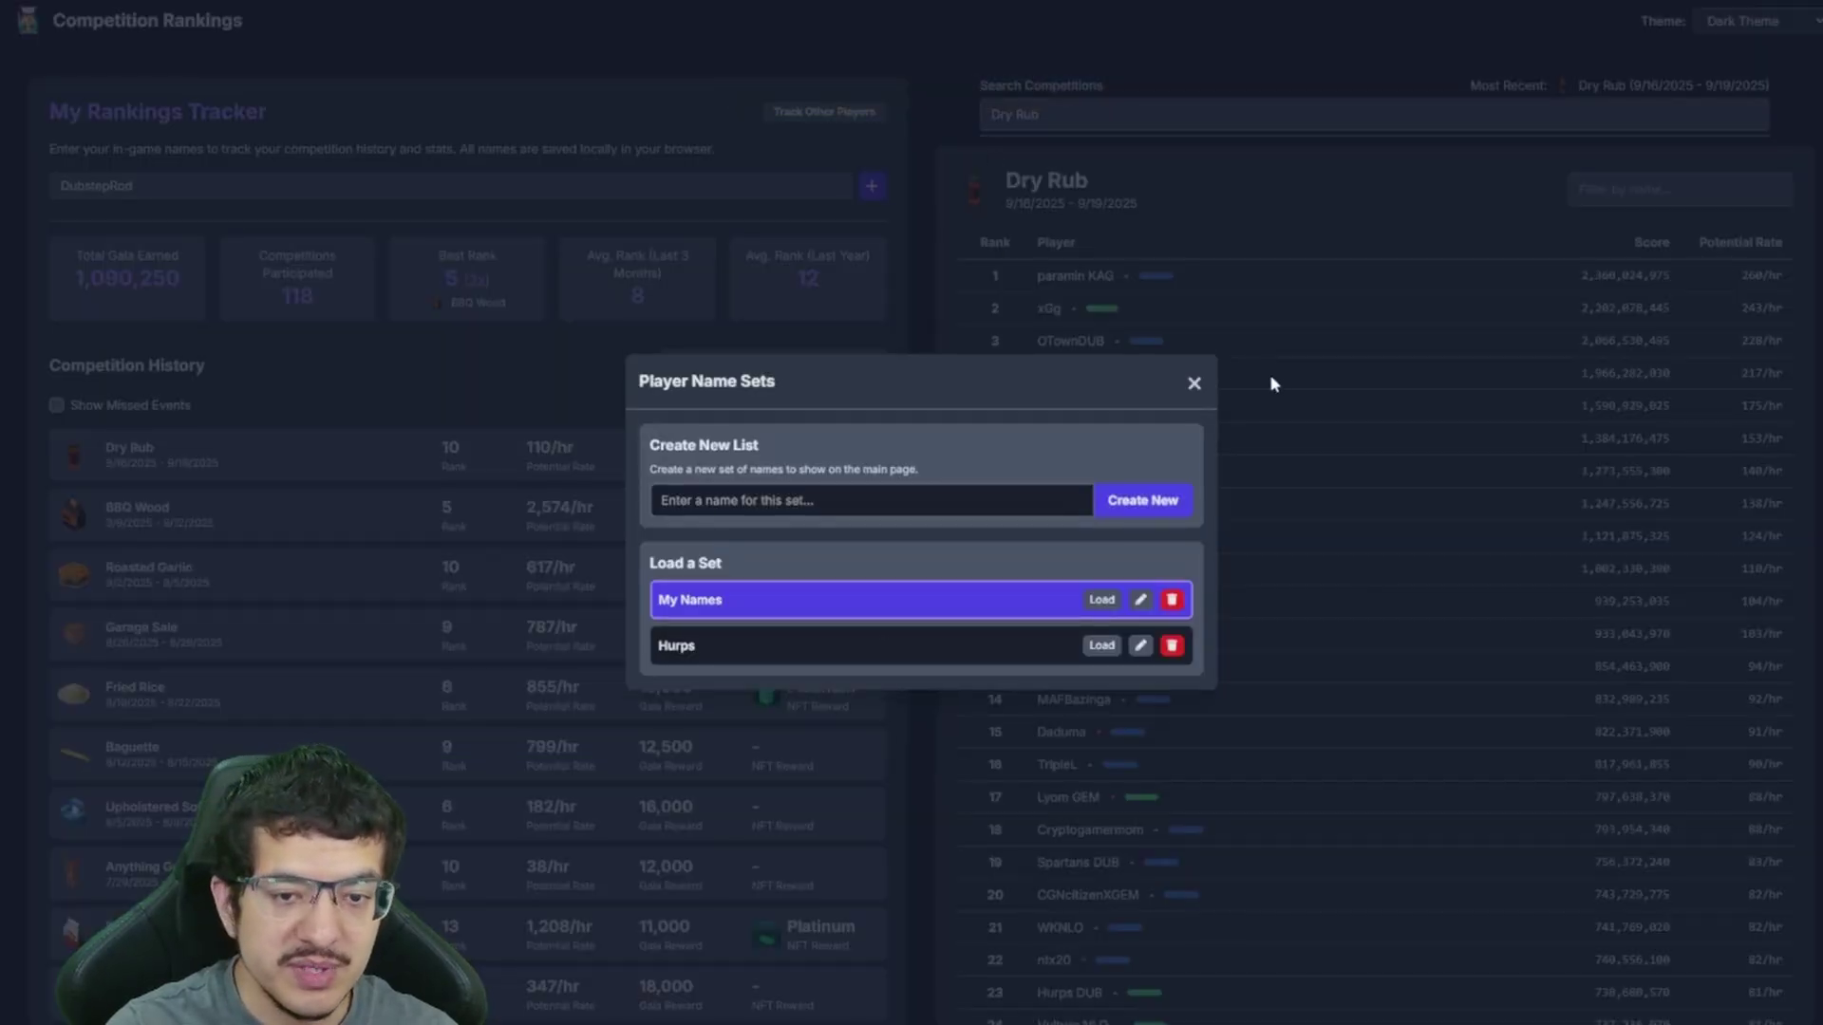
{"action": "left_click", "coordinate": [1193, 386]}
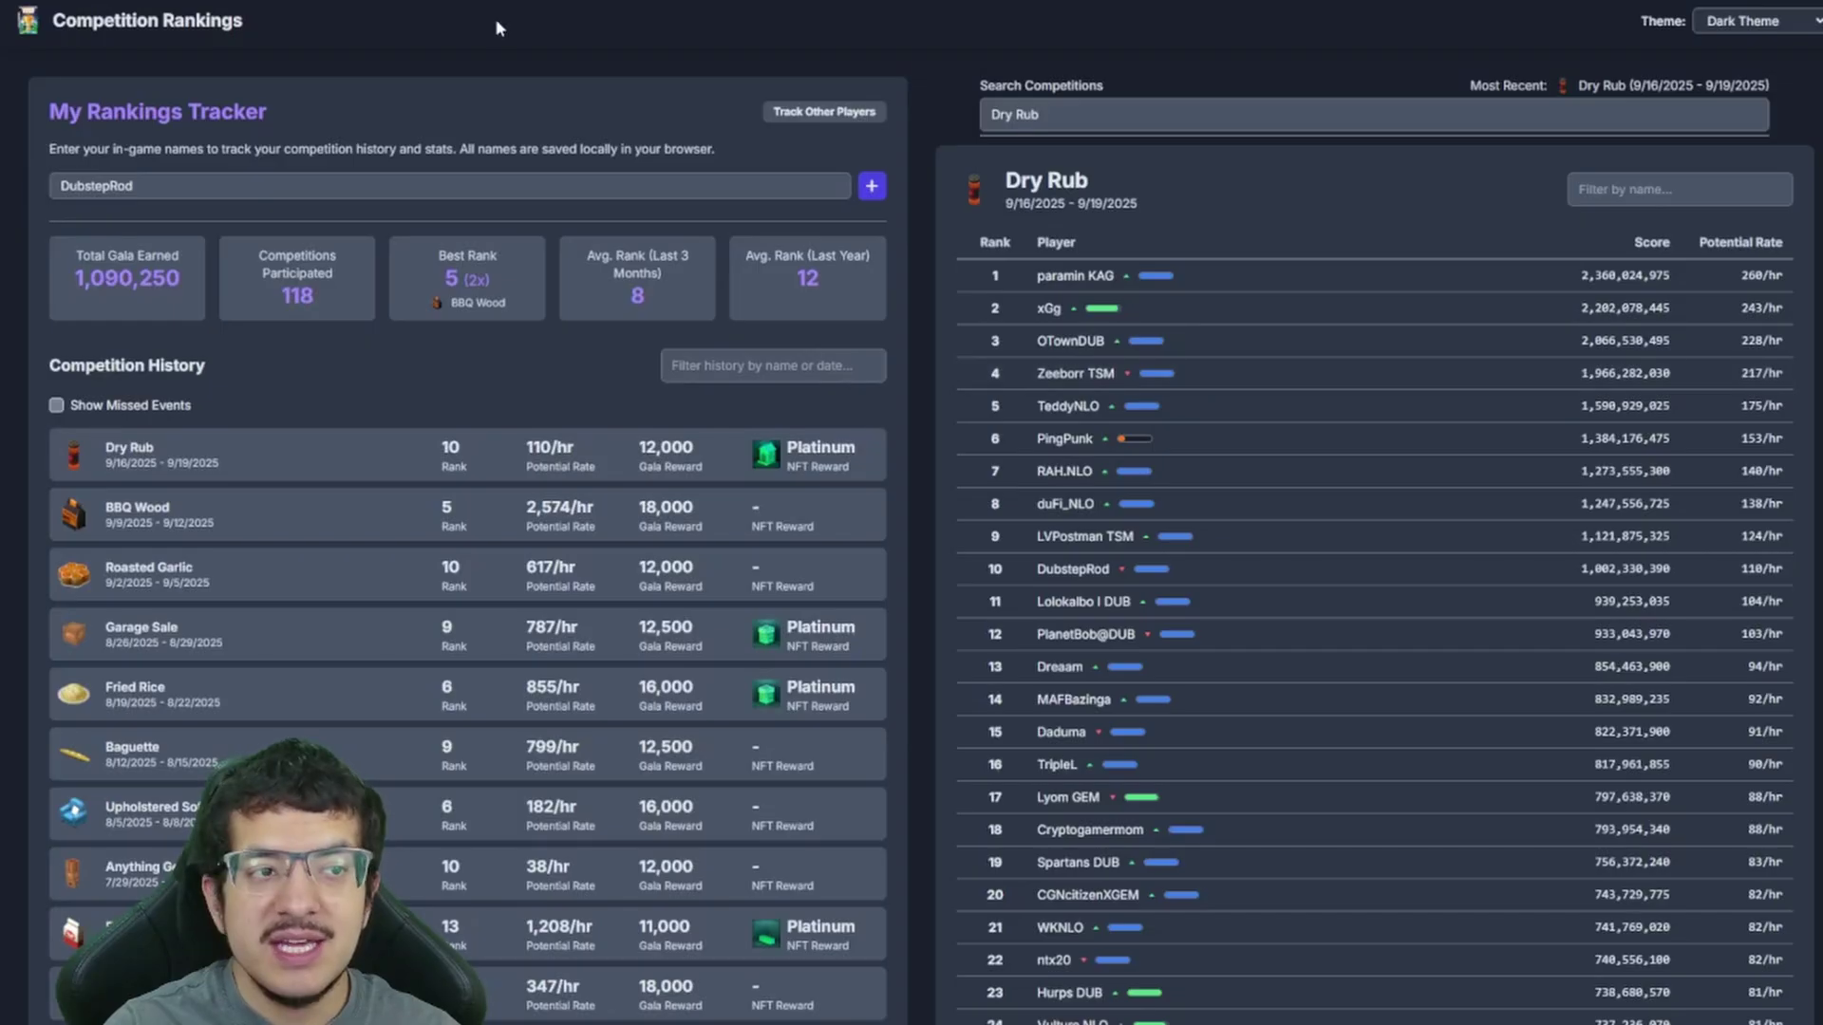